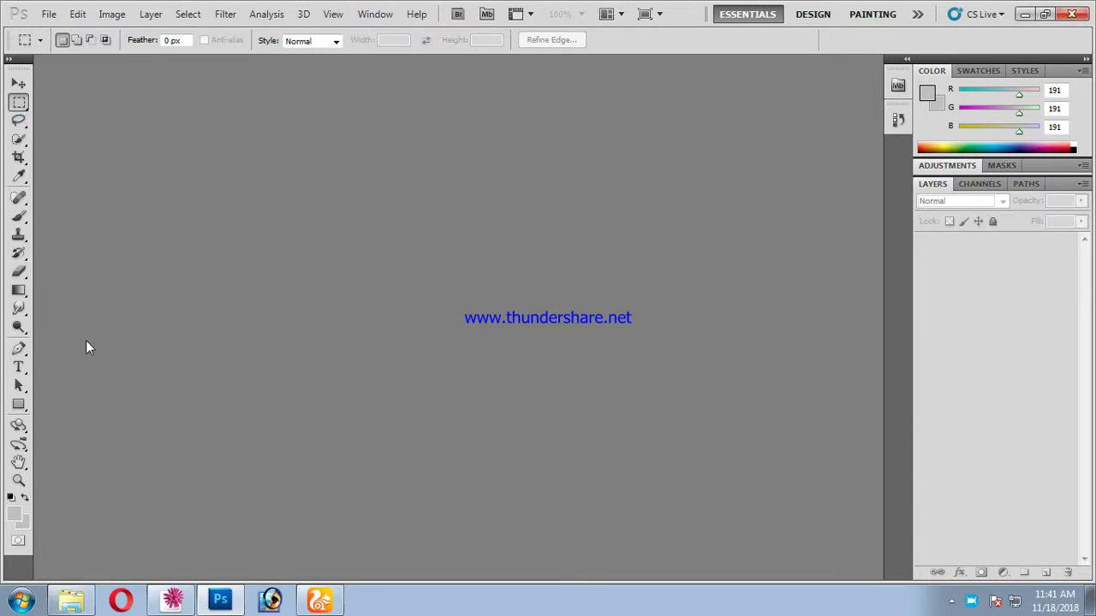
Open sand_dune_1_by_the_strawberry_tree.jpg from 'New folder (4)' in Photoshop
left_click(89, 601)
mouse_move(611, 153)
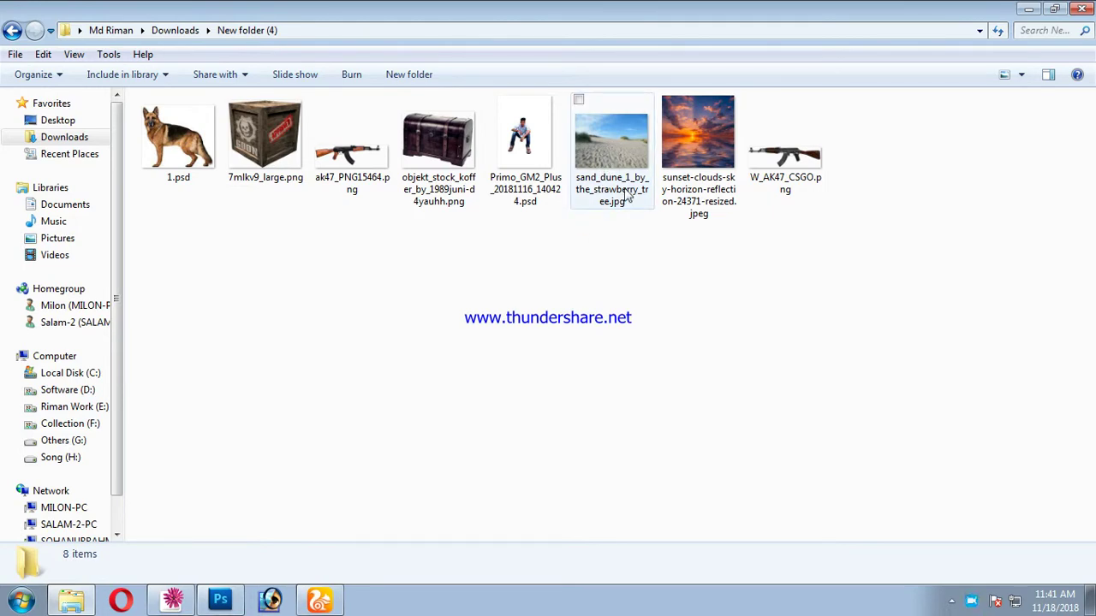
left_click(601, 178)
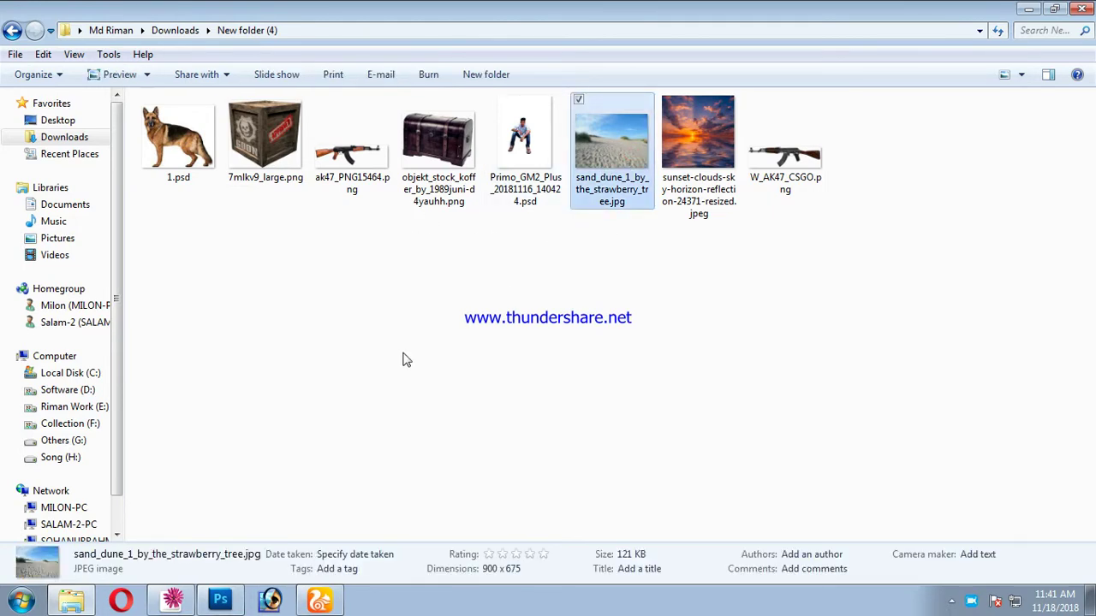
left_click(220, 601)
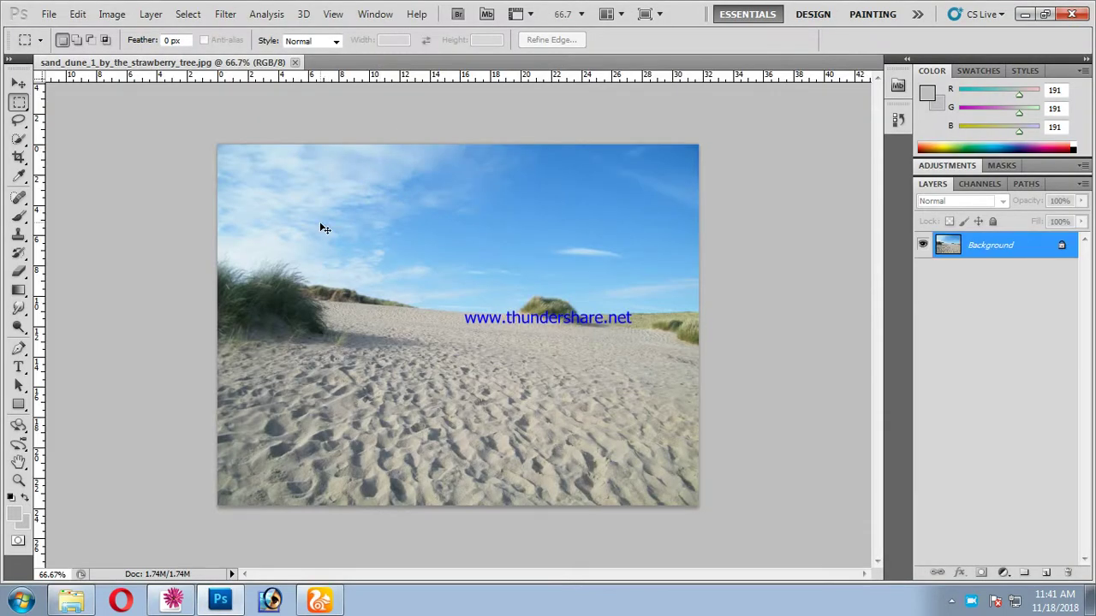
Create a blank 3200 × 2000 px document at 150 pixels/inch
left_click(49, 14)
left_click(76, 30)
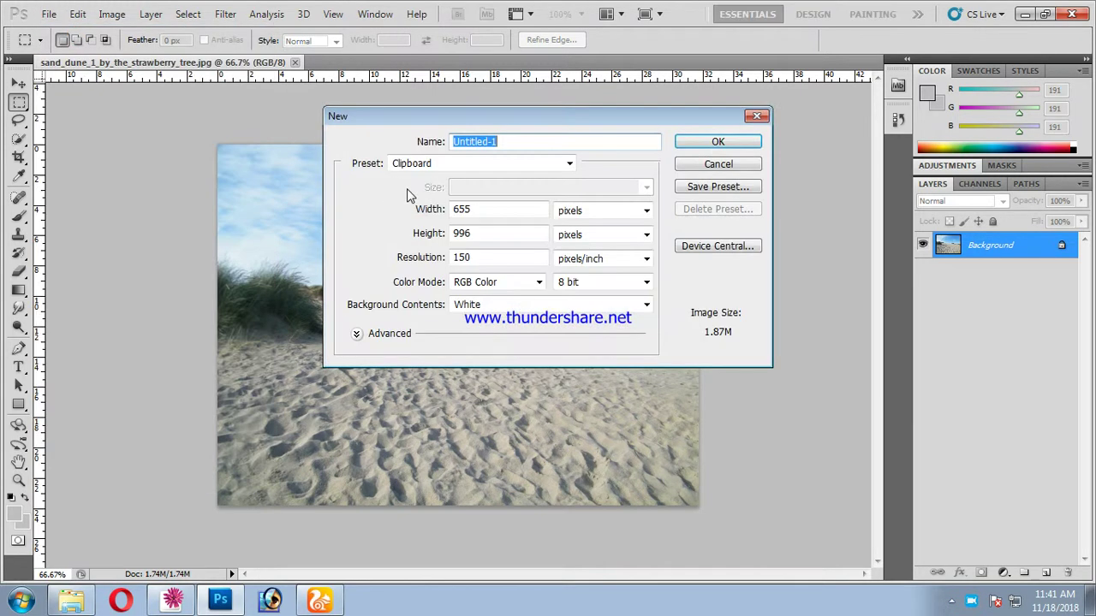
double_click(458, 210)
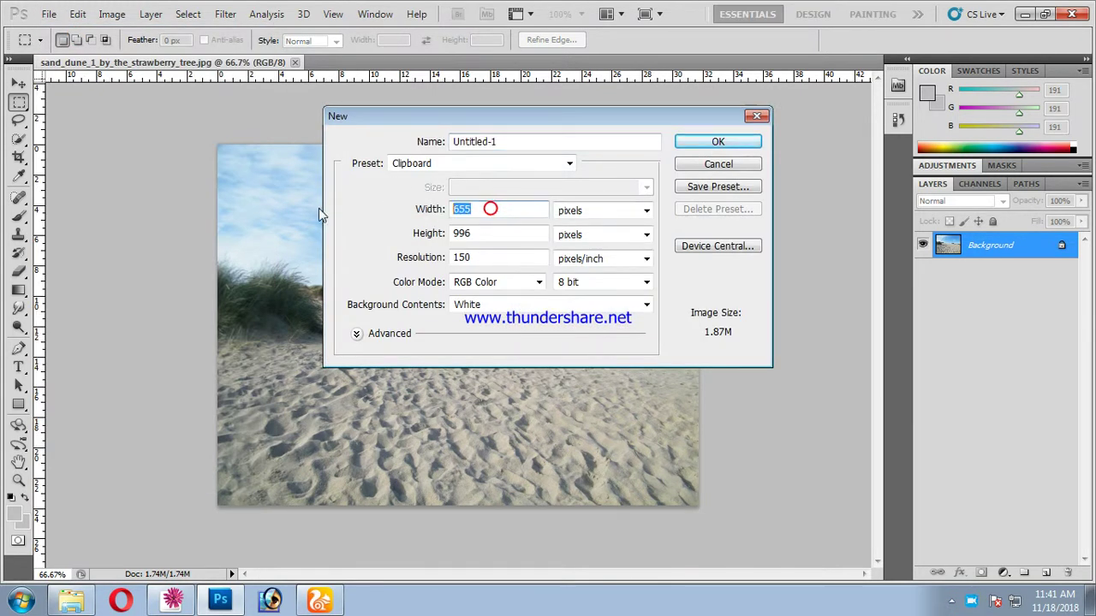
type("2")
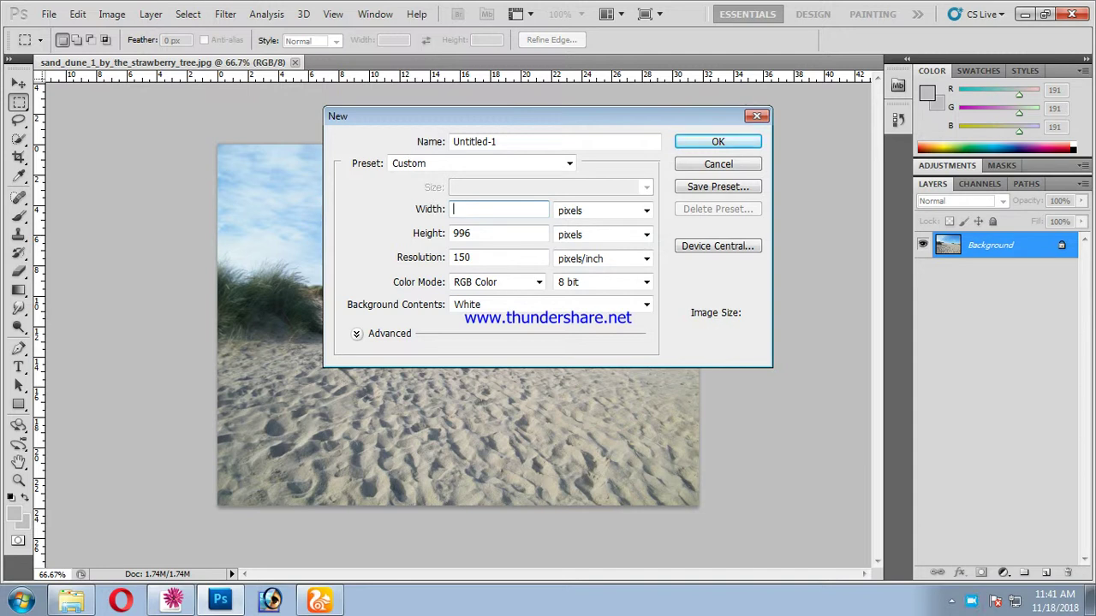
type("200")
key("Tab")
type("2")
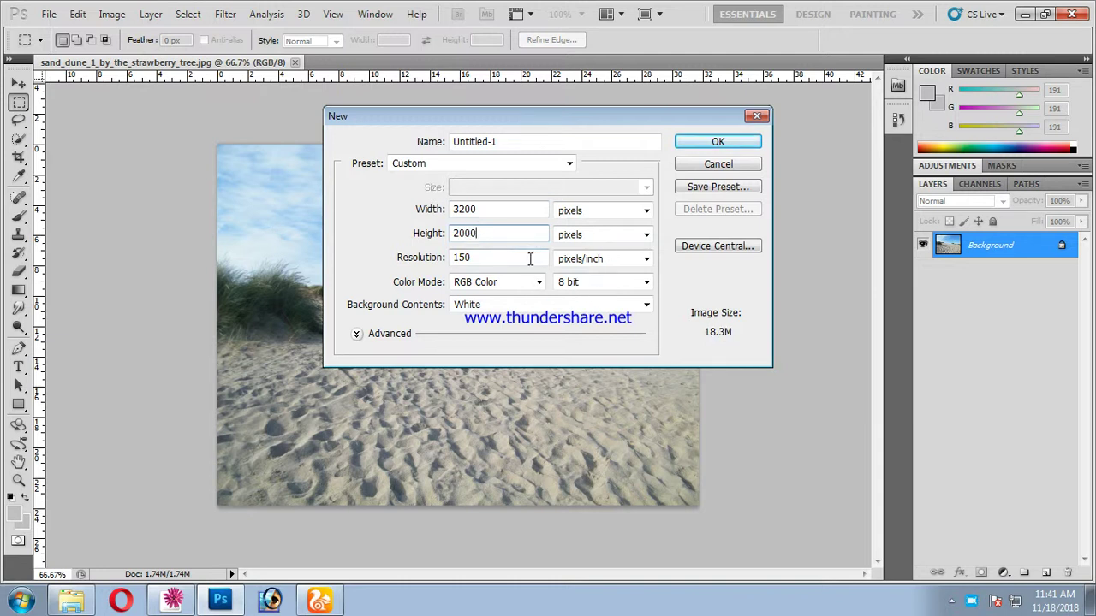
left_click(733, 141)
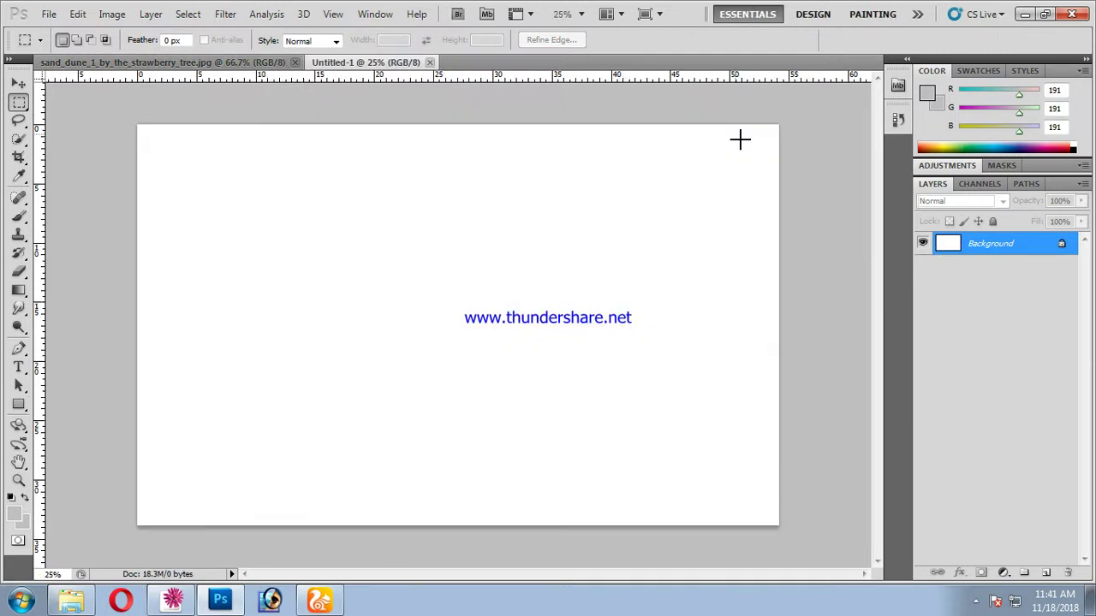
Drag the sand dune photo into the new document as Layer 1
left_click(18, 83)
left_click(163, 63)
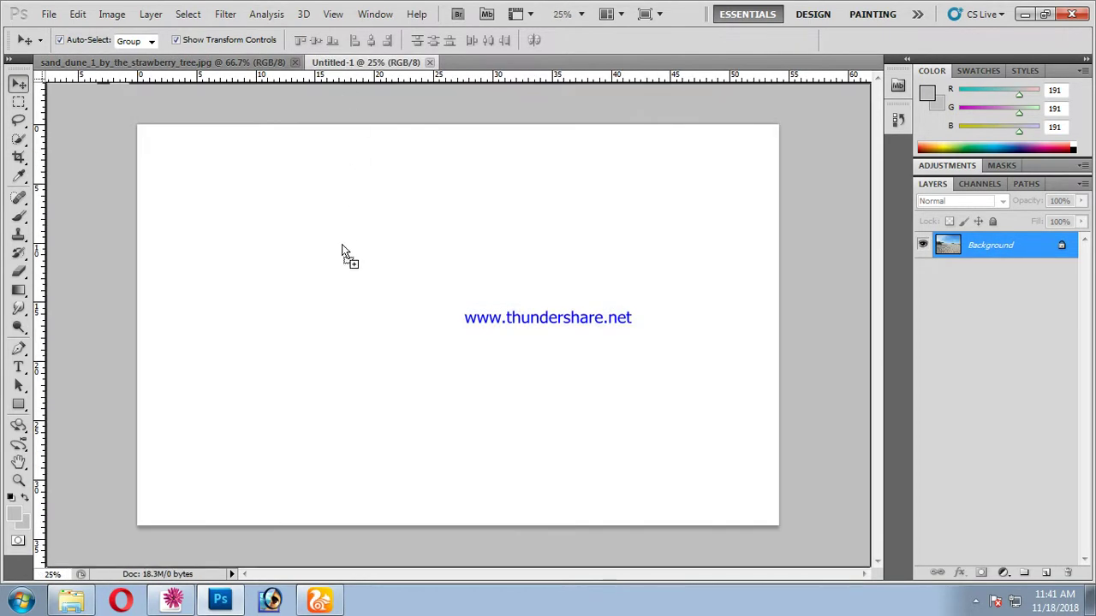
left_click_drag(346, 64, 334, 240)
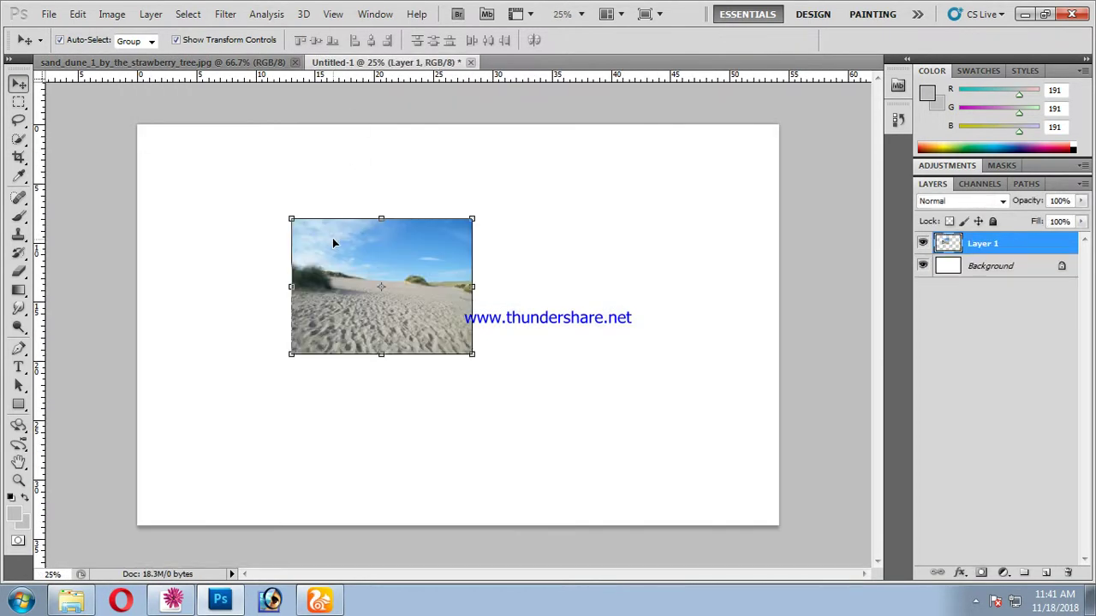
left_click_drag(353, 309, 206, 261)
Scale the dune photo up to fill the lower canvas and shift it right
key("ctrl+t")
mouse_move(317, 304)
left_mouse_down()
mouse_move(446, 399)
mouse_move(537, 412)
left_mouse_up()
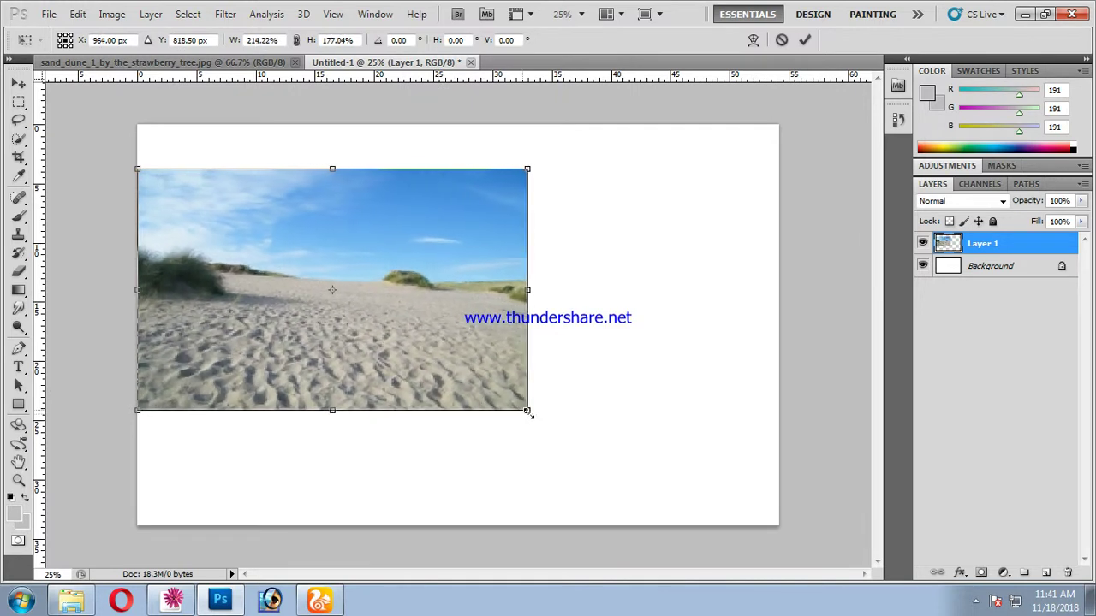
mouse_move(428, 336)
left_mouse_down()
mouse_move(425, 449)
mouse_move(370, 399)
left_mouse_up()
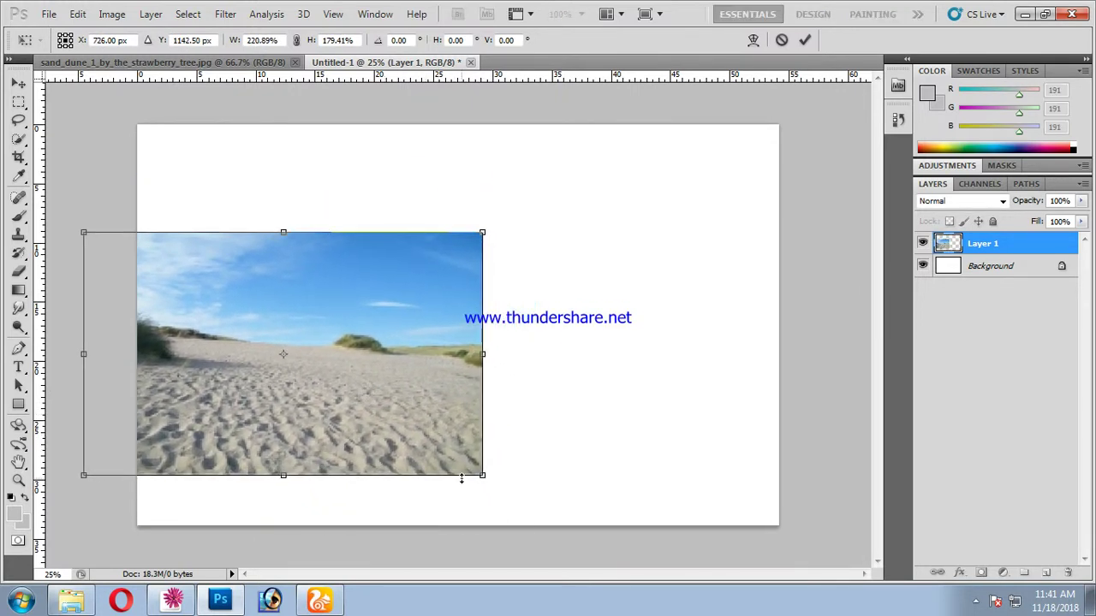
left_click_drag(485, 473, 565, 525)
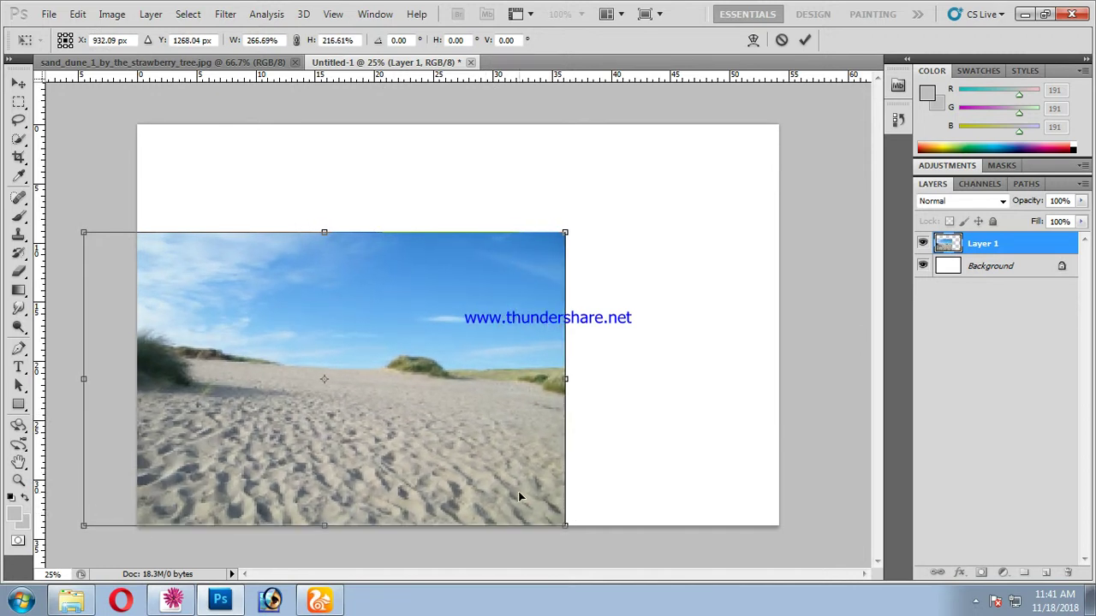
double_click(454, 460)
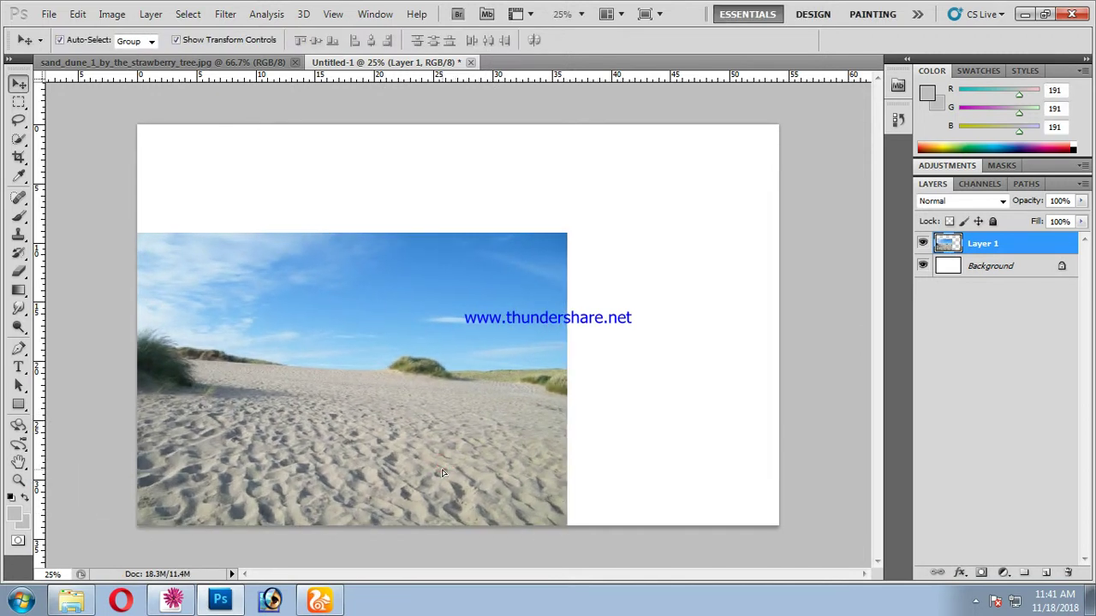
left_click_drag(403, 460, 540, 469)
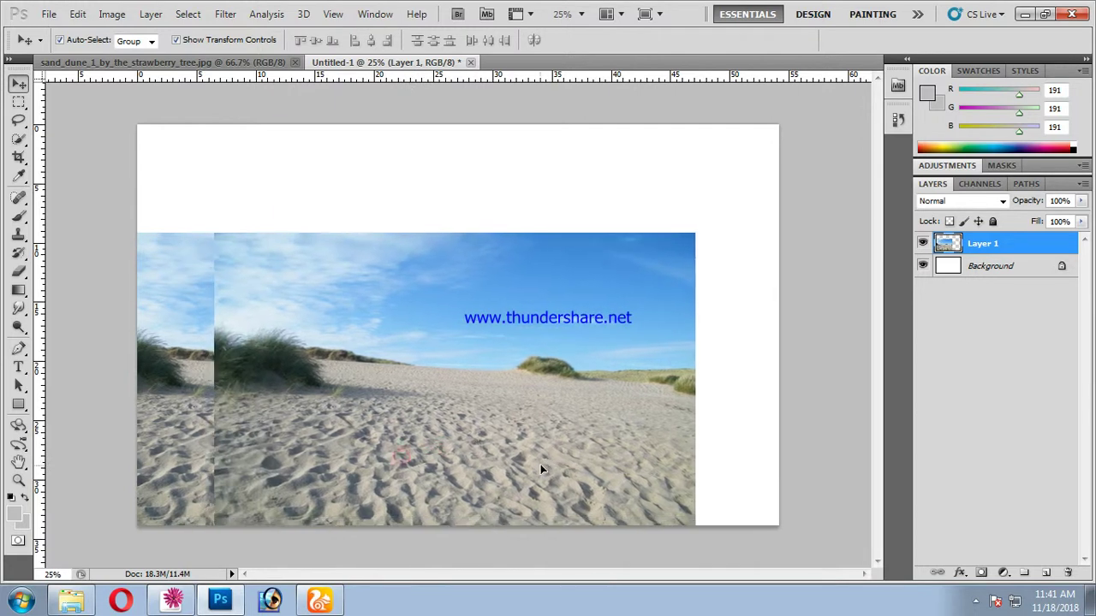
Duplicate the dune layer, flip the copy horizontally and slide it right
key("ctrl+j")
key("ctrl+t")
right_click(533, 463)
left_click(565, 431)
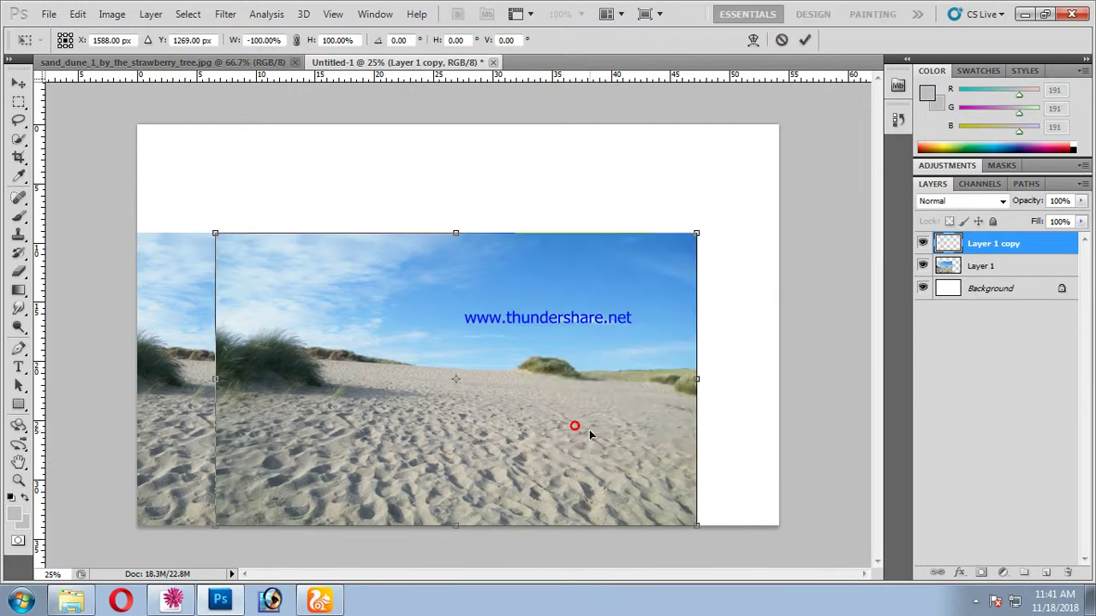
left_click_drag(579, 425, 754, 444)
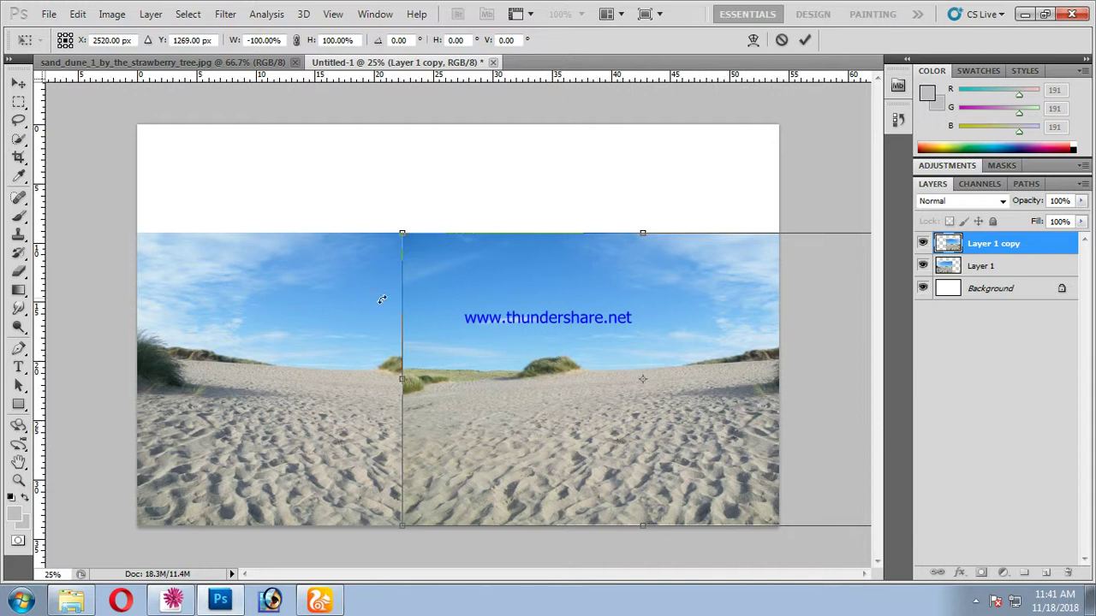
left_click_drag(376, 309, 368, 289)
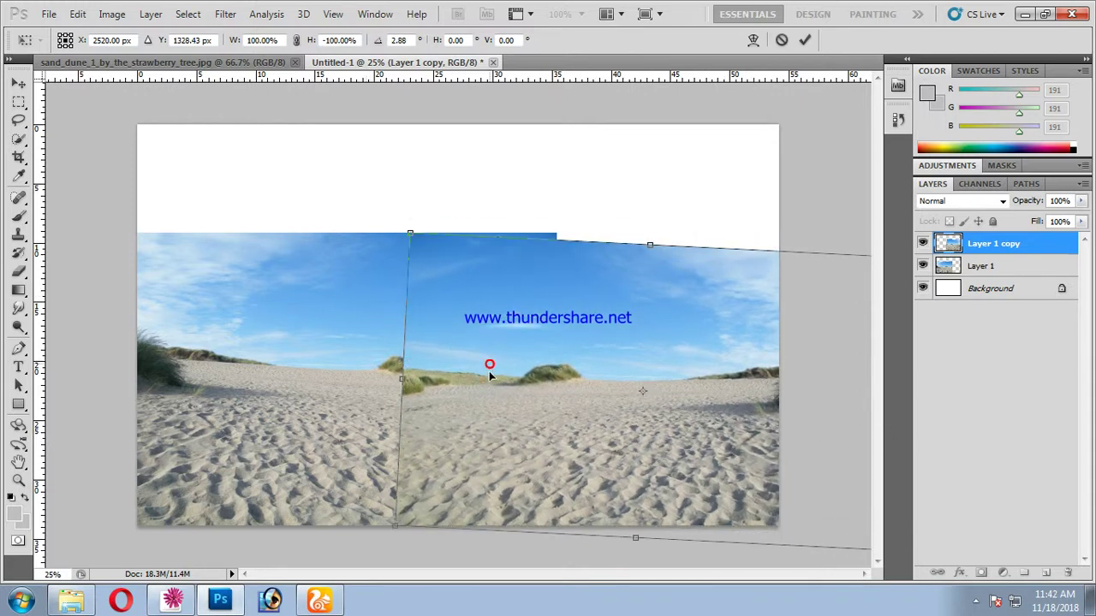
double_click(490, 372)
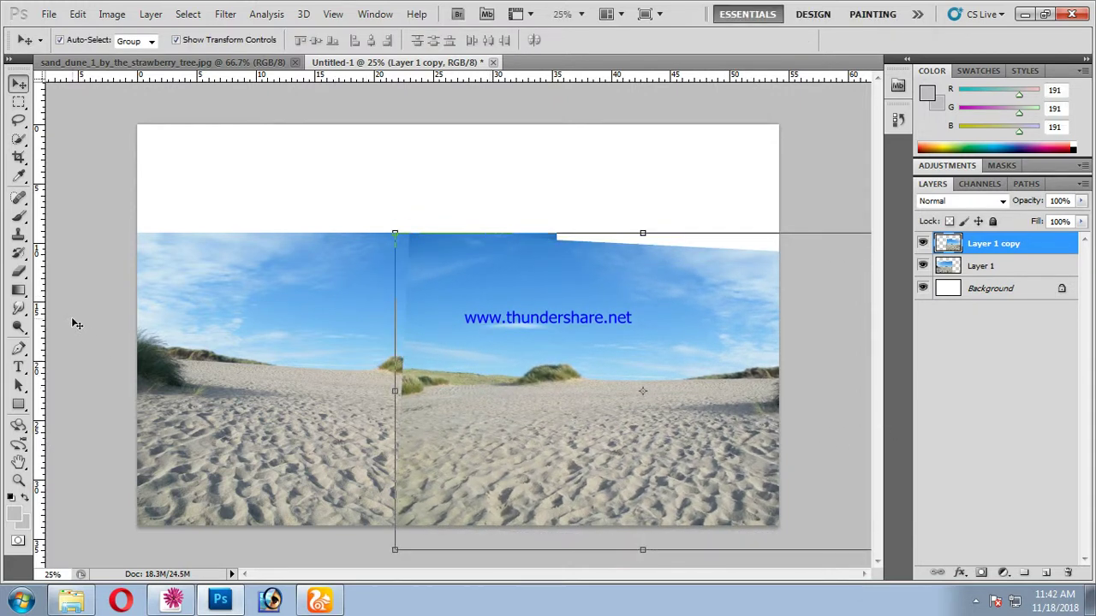
Erase the seam between the two dune photos and stretch the copy's sky upward
left_click(18, 271)
left_click_drag(377, 300, 381, 402)
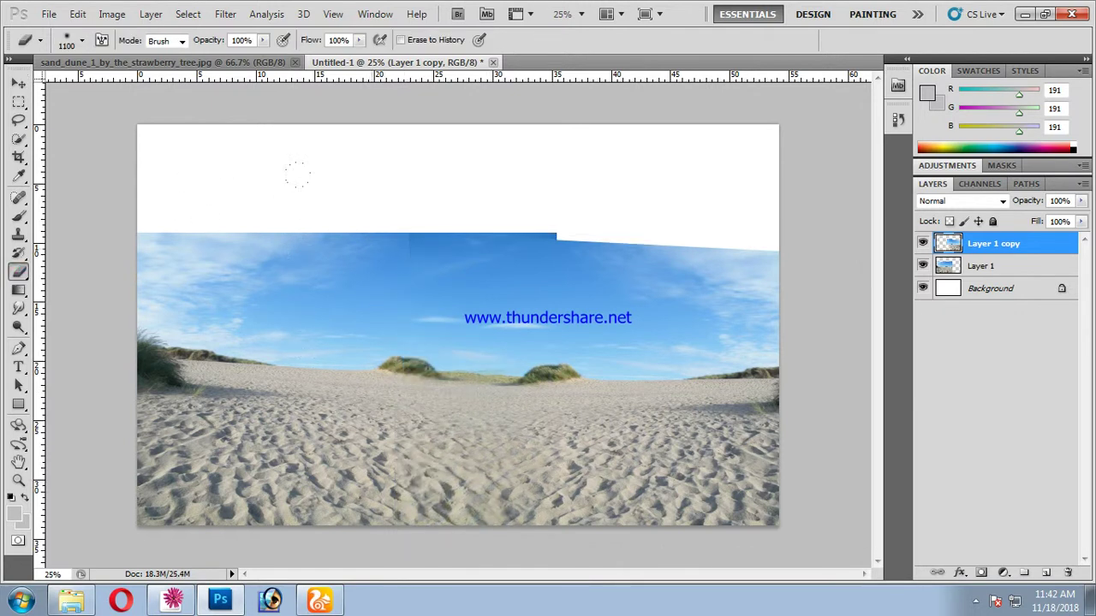
left_click(18, 83)
left_click_drag(640, 232, 642, 220)
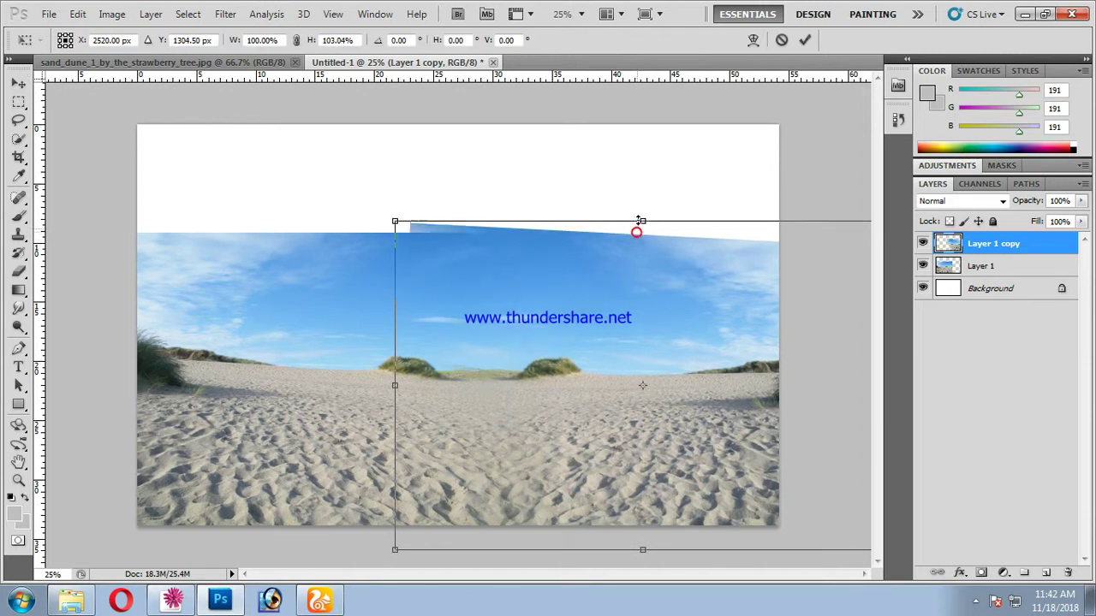
double_click(566, 320)
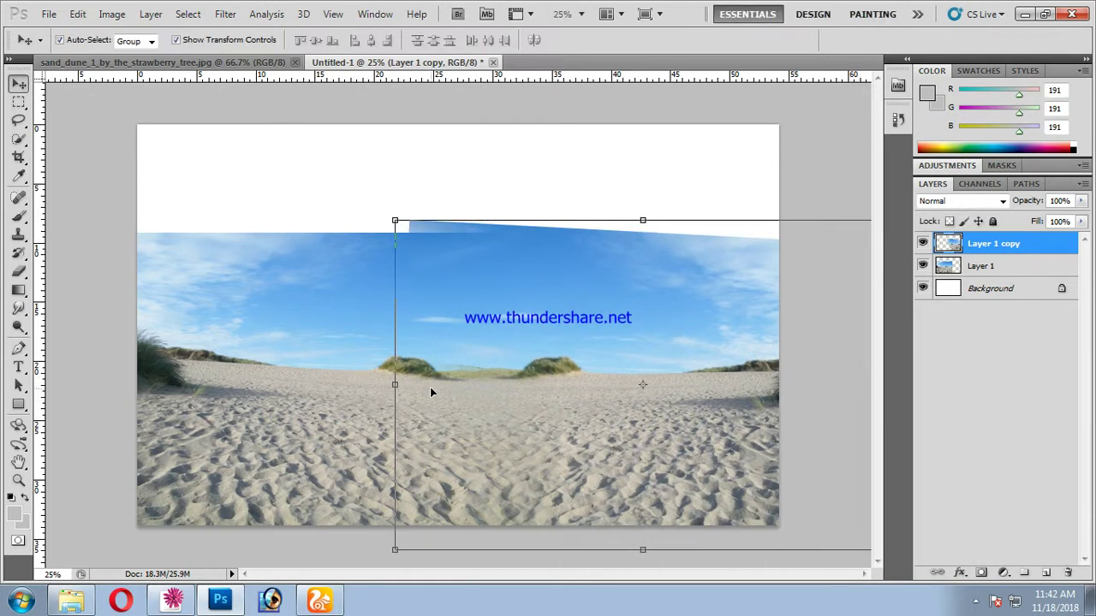
Widen and nudge the flipped copy into place, then select both dune layers
left_click_drag(394, 384, 374, 388)
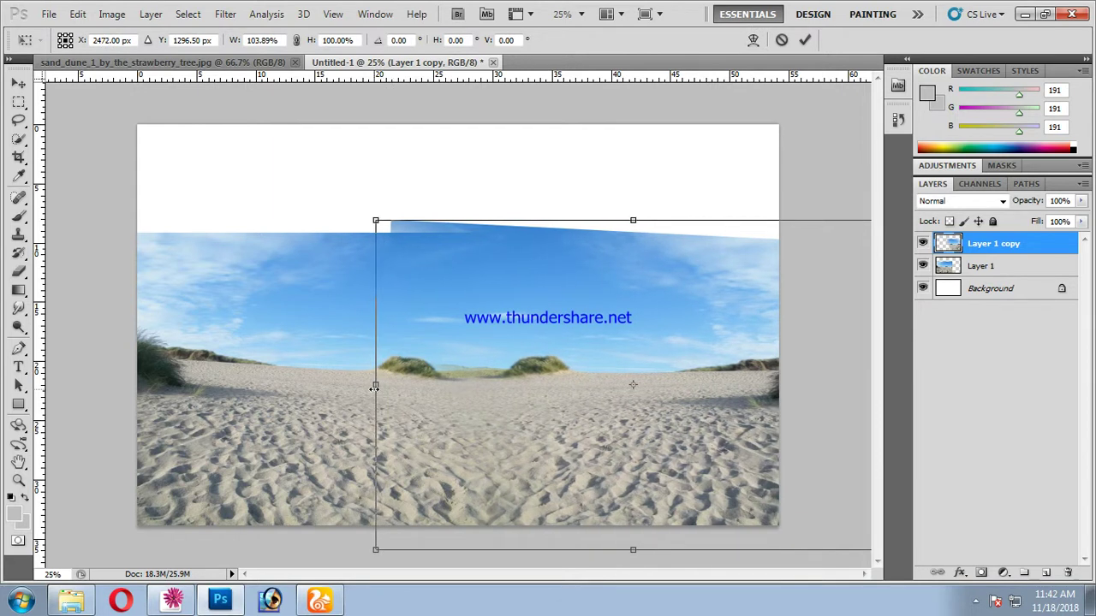
left_click_drag(539, 548, 535, 545)
left_click_drag(558, 500, 557, 490)
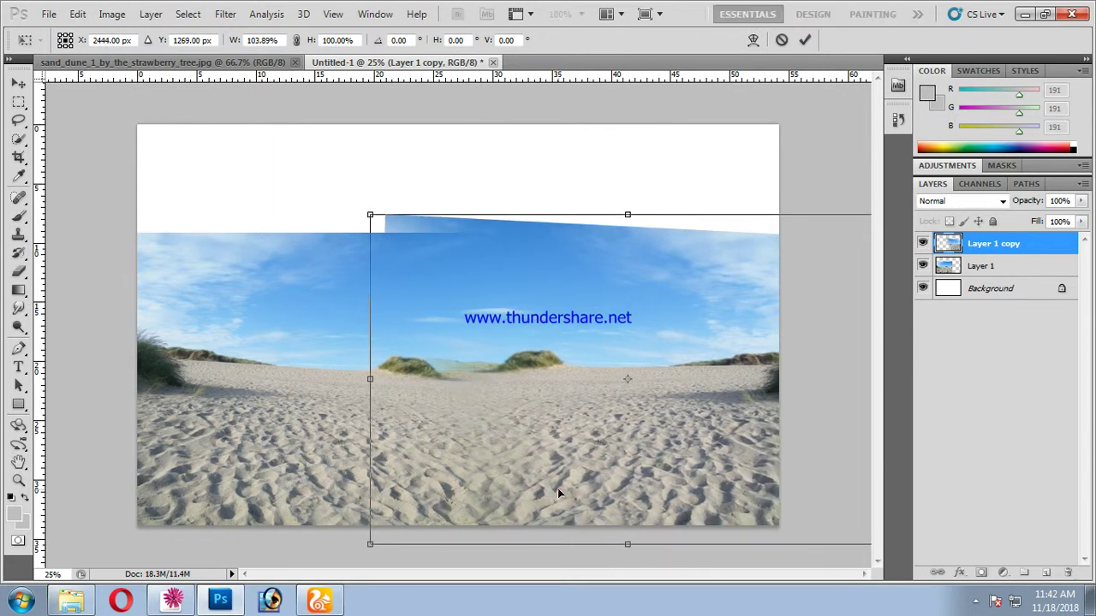
key("Return")
left_click(313, 282, "shift")
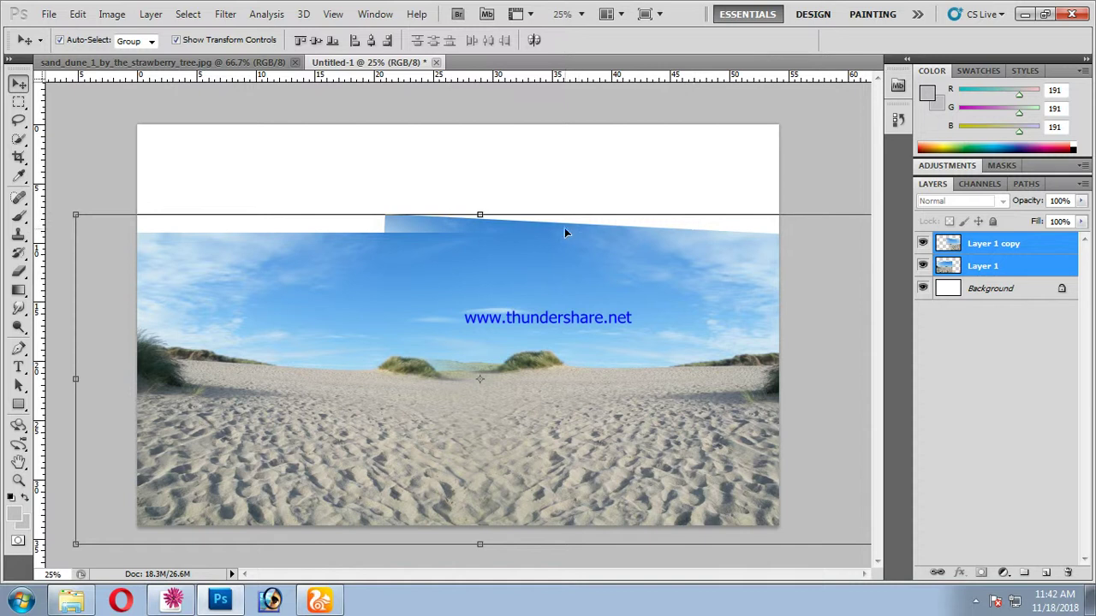
Stretch both dune layers taller and merge them into one layer
left_click_drag(557, 215, 557, 199)
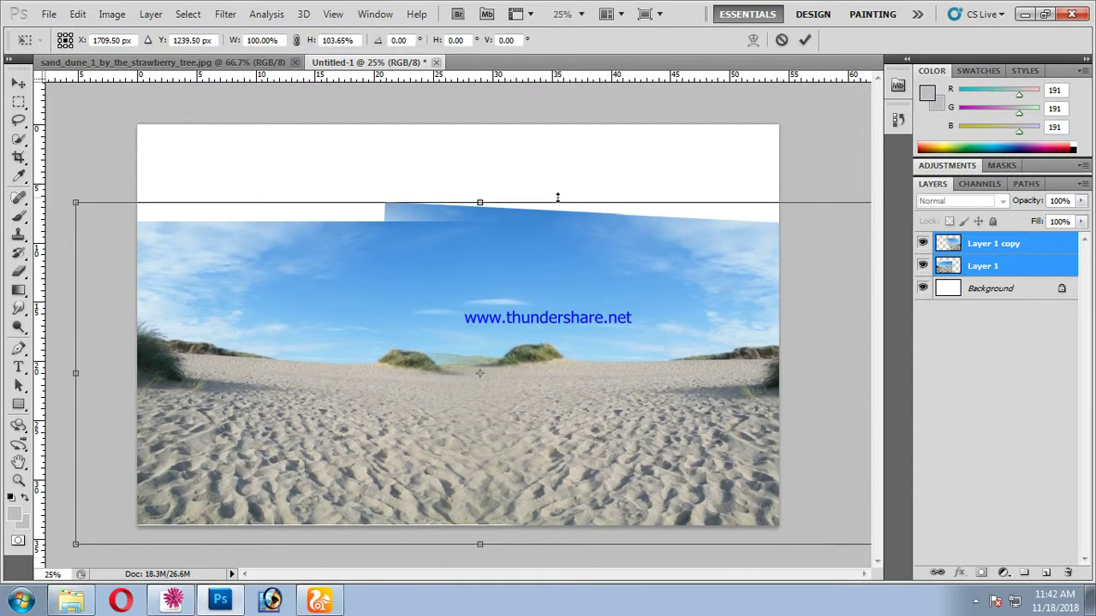
left_click_drag(244, 545, 253, 549)
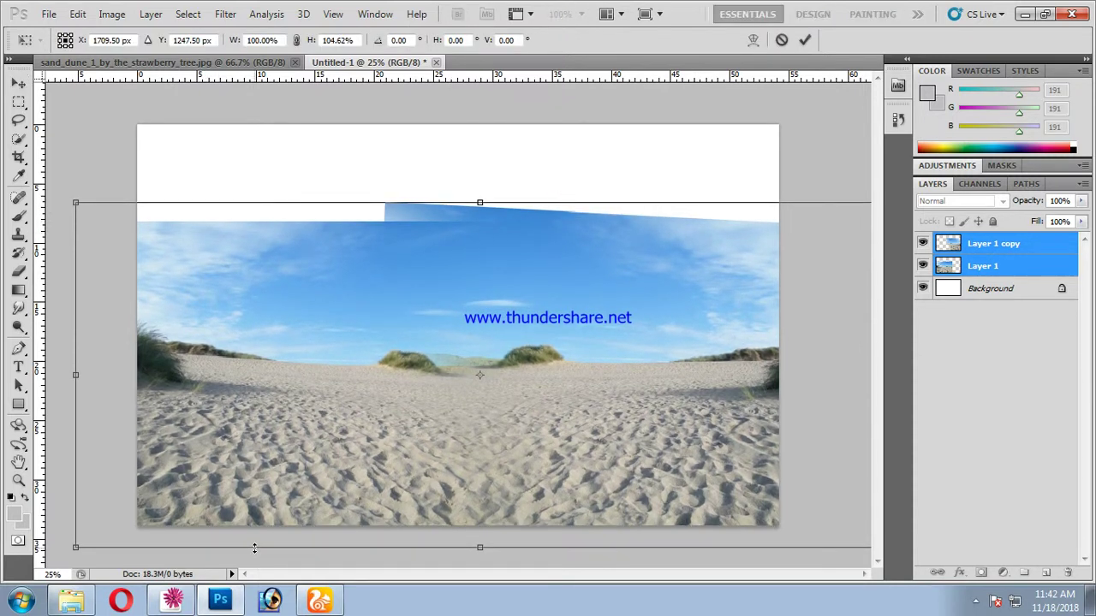
key("Return")
key("ctrl+e")
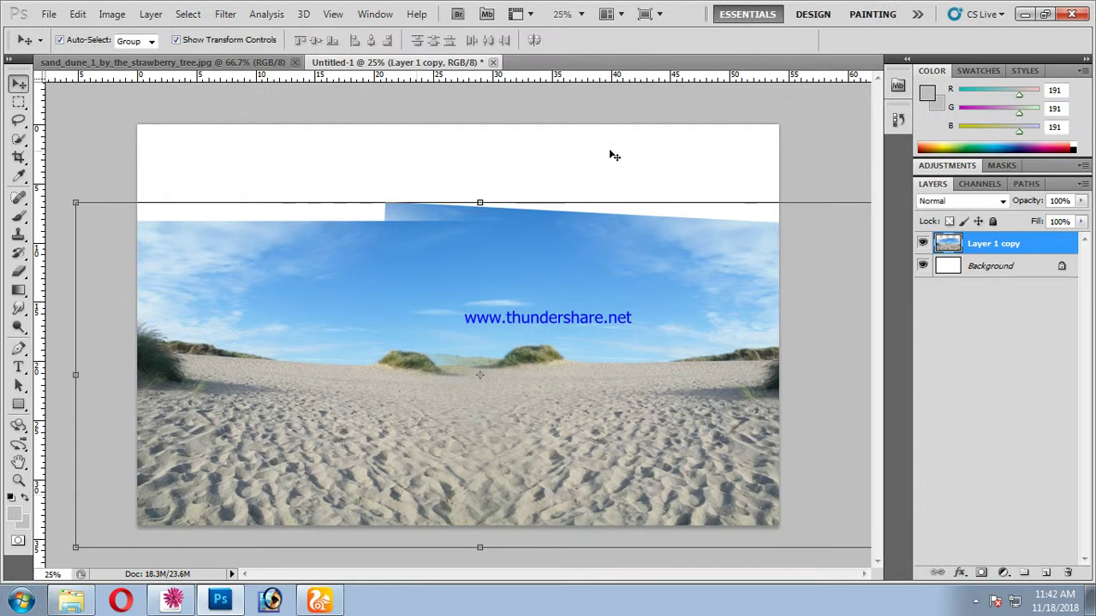
Warp the merged dune layer so its bottom fills the canvas
key("ctrl+t")
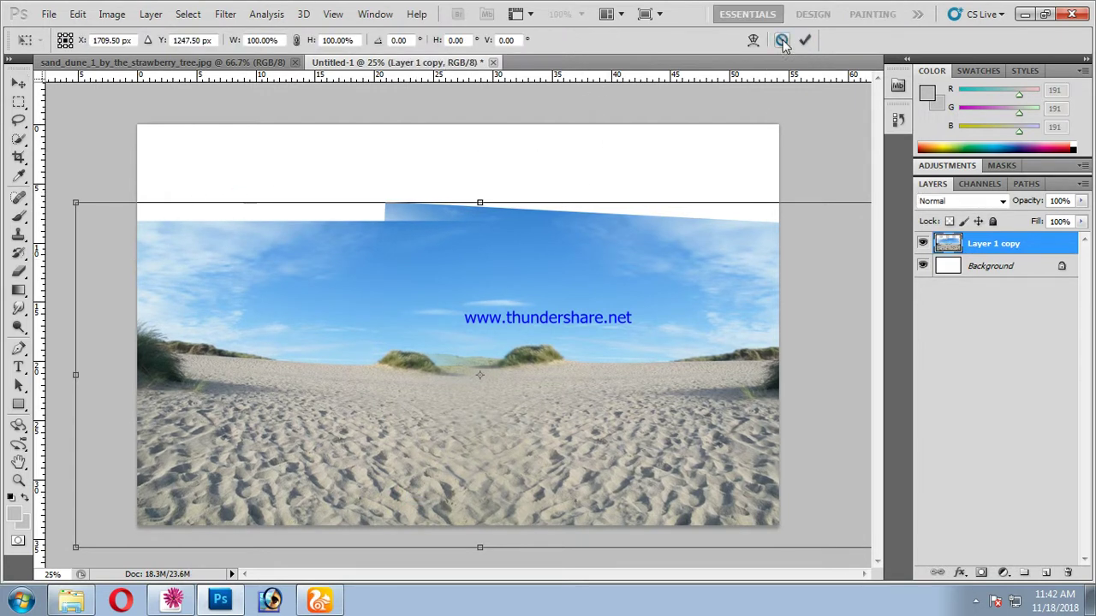
left_click(753, 40)
left_click_drag(482, 379, 472, 369)
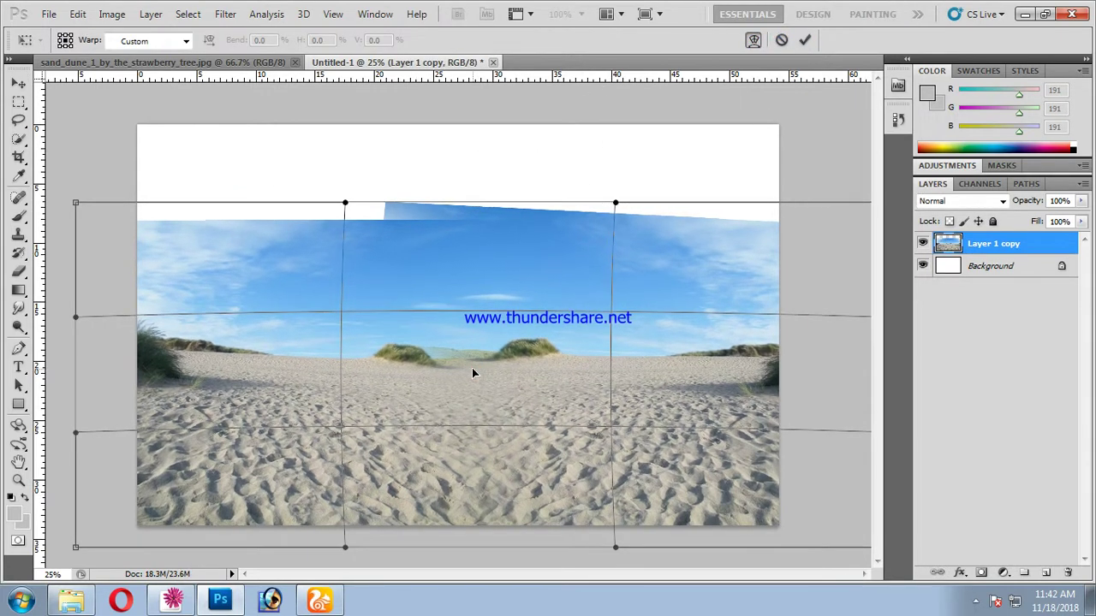
left_click(292, 423)
left_click_drag(292, 423, 295, 416)
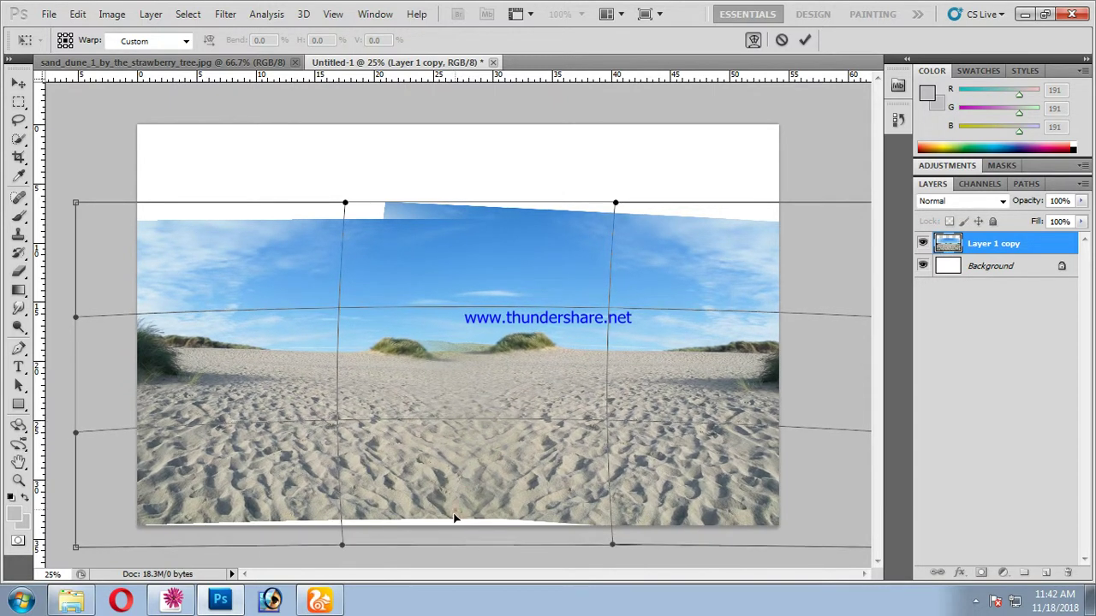
left_click_drag(456, 513, 450, 517)
left_click_drag(399, 394, 401, 396)
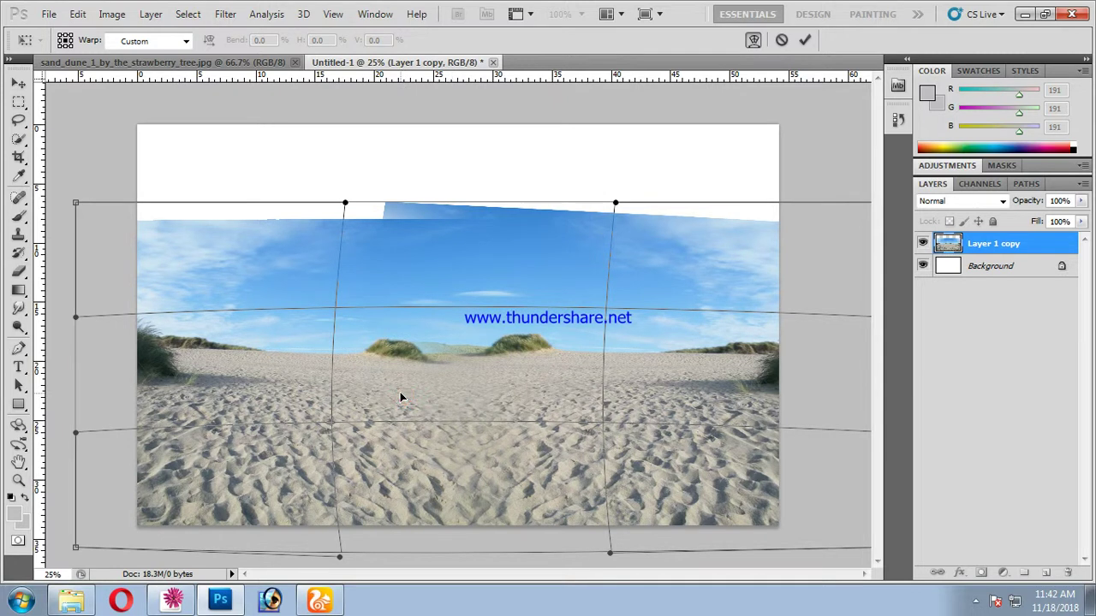
key("Return")
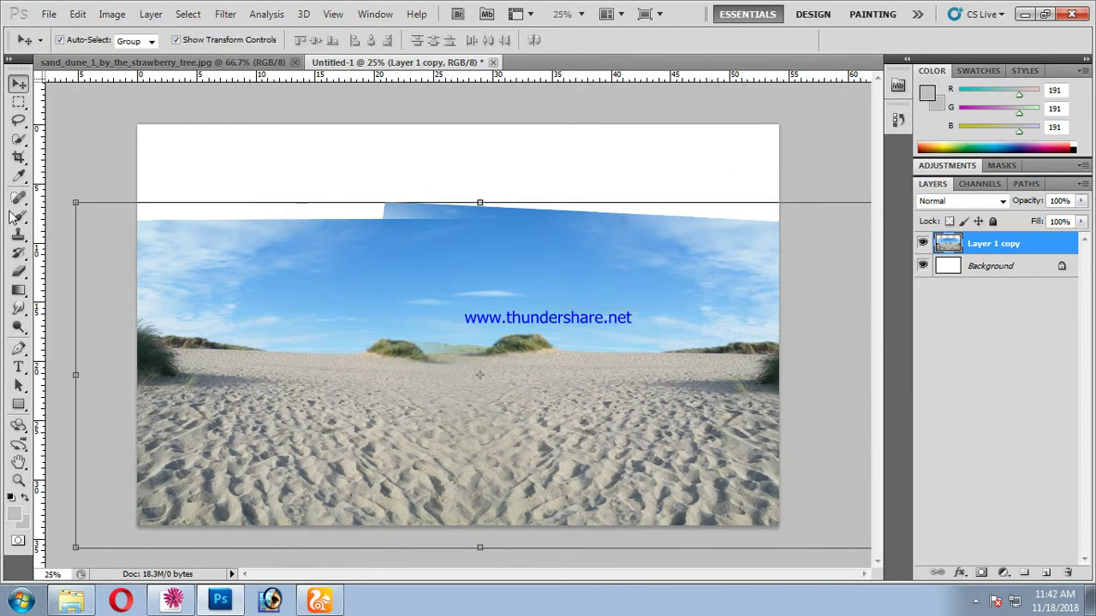
left_click(18, 270)
Add a new layer filled with grey and move it beneath the sand layer
left_click(111, 224)
left_click_drag(111, 224, 746, 154)
key("ctrl+z")
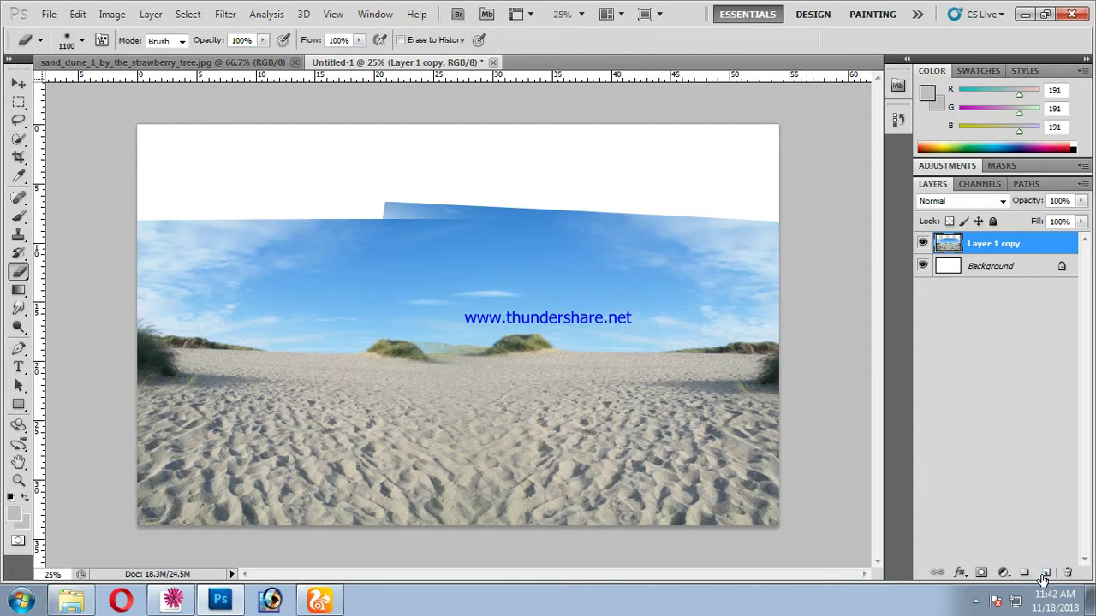
left_click(1043, 573)
key("alt+BackSpace")
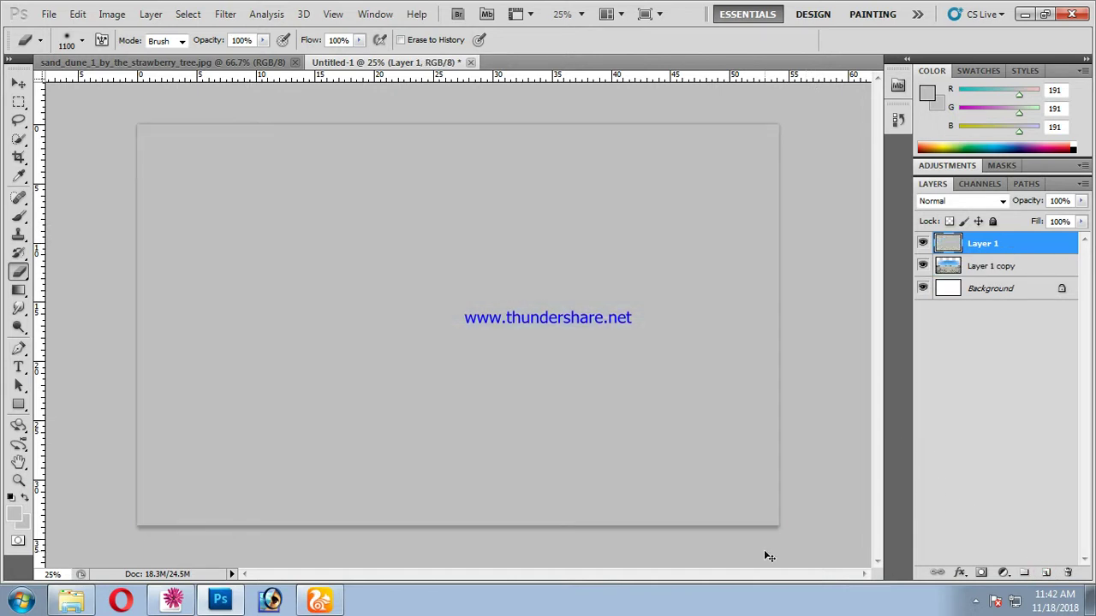
key("ctrl+bracketleft")
Soft-erase the blue sky from the sand layer and start stretching it upward
left_click_drag(782, 253, 306, 253)
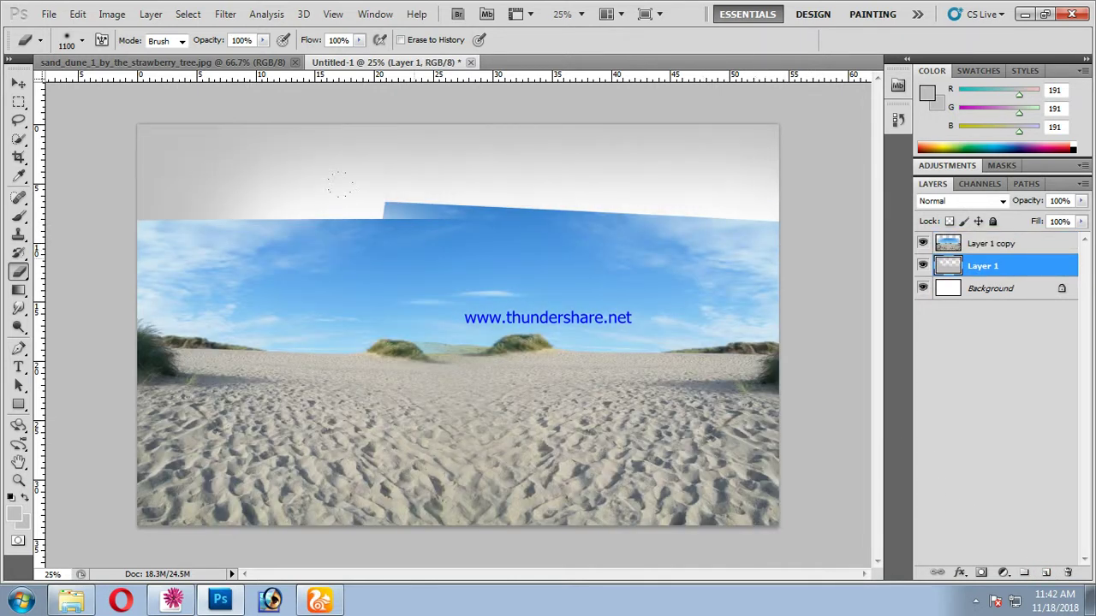
key("ctrl+z")
left_click(1001, 244)
mouse_move(699, 196)
left_mouse_down()
mouse_move(83, 182)
mouse_move(715, 240)
mouse_move(762, 233)
mouse_move(685, 238)
left_mouse_up()
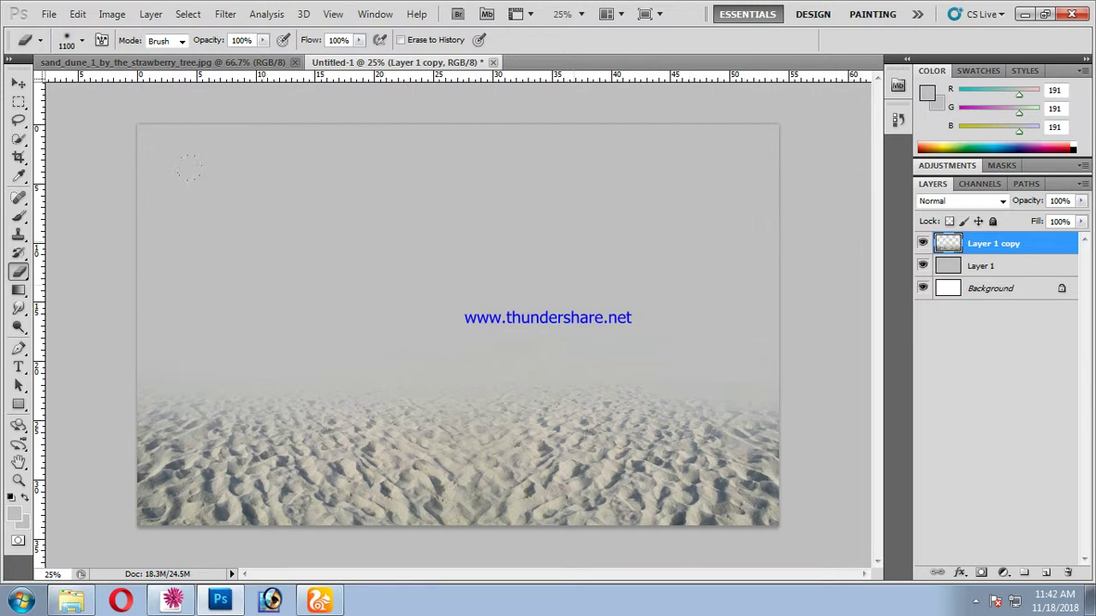
key("ctrl+t")
left_click_drag(479, 205, 492, 148)
Stretch the sand layer taller and wider and apply the transform
key("shift+Up")
key("shift+Up")
left_click_drag(181, 553, 190, 554)
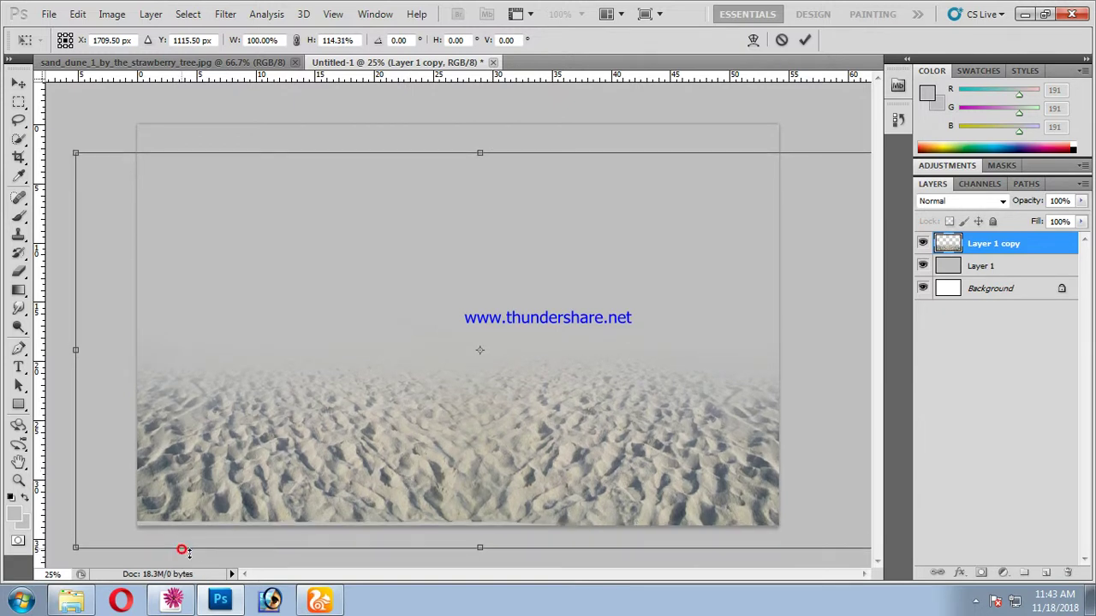
key("ctrl+minus")
key("ctrl+minus")
key("ctrl+minus")
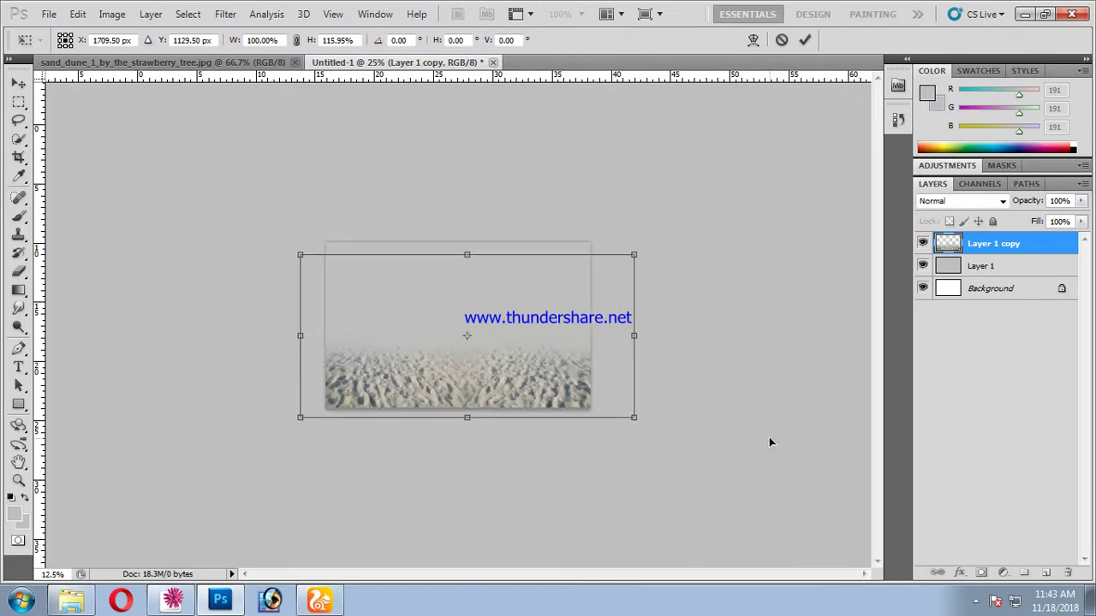
left_click_drag(604, 358, 626, 359)
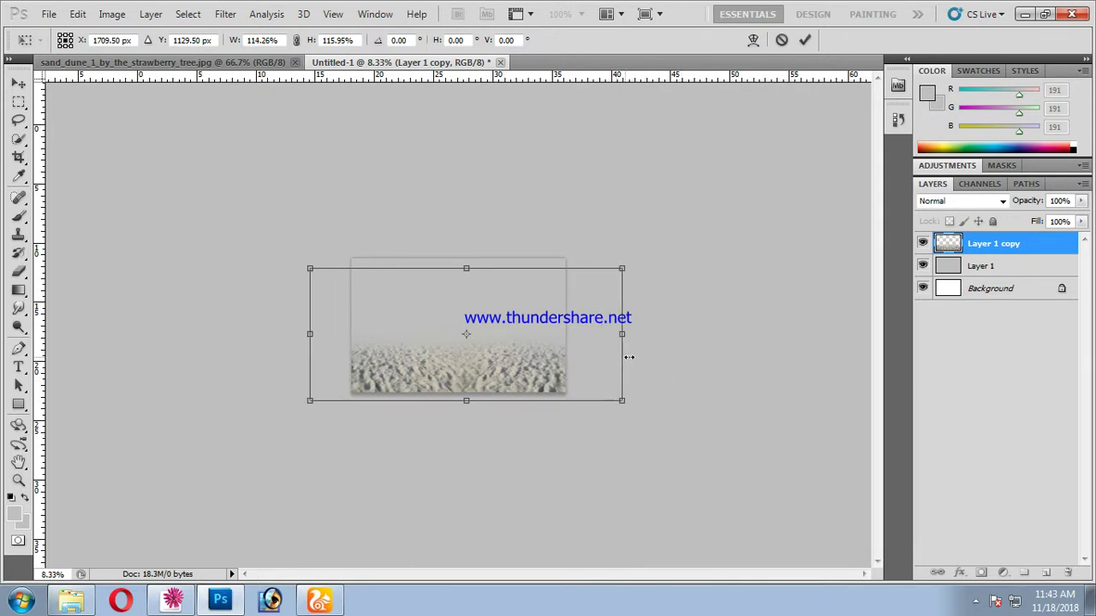
left_click_drag(485, 297, 485, 297)
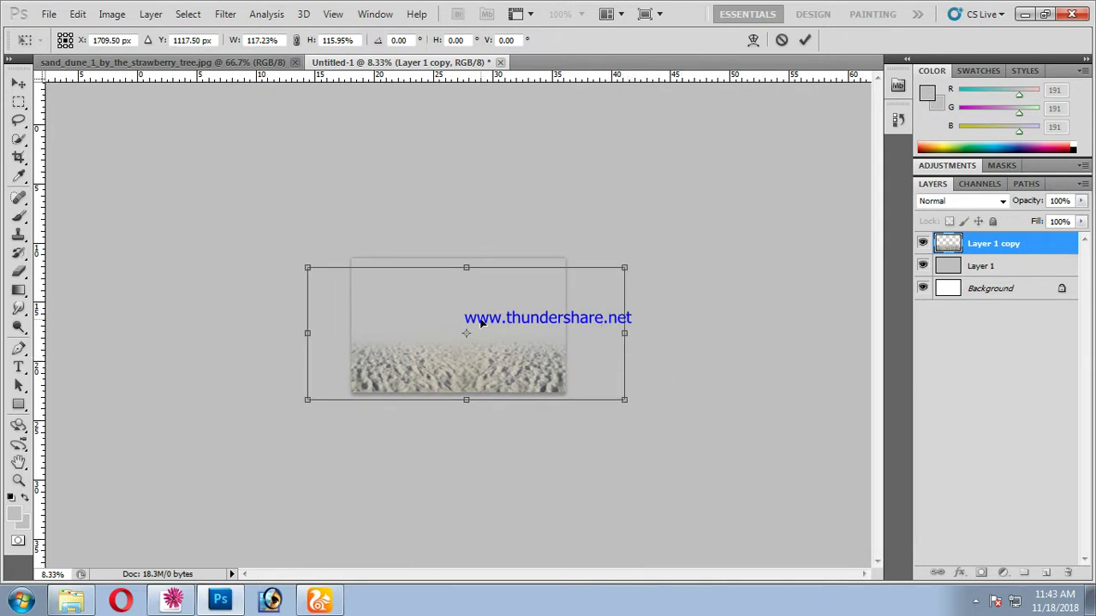
key("e")
key("Return")
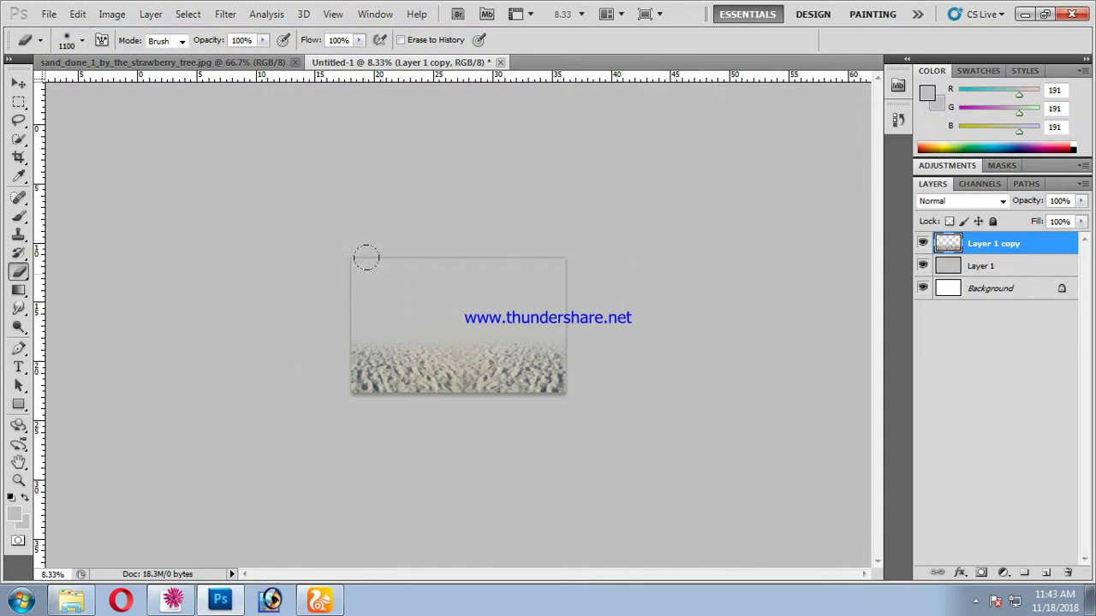
Crop the canvas to the image area, then pick the sunset-clouds image in Explorer
key("c")
left_click(310, 220)
key("Return")
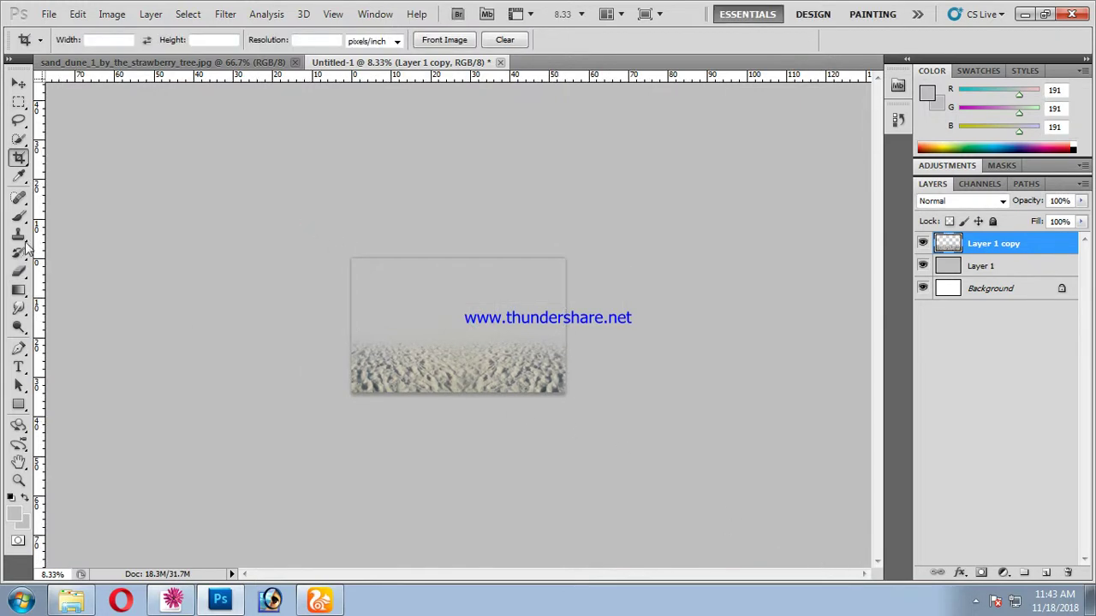
left_click(18, 83)
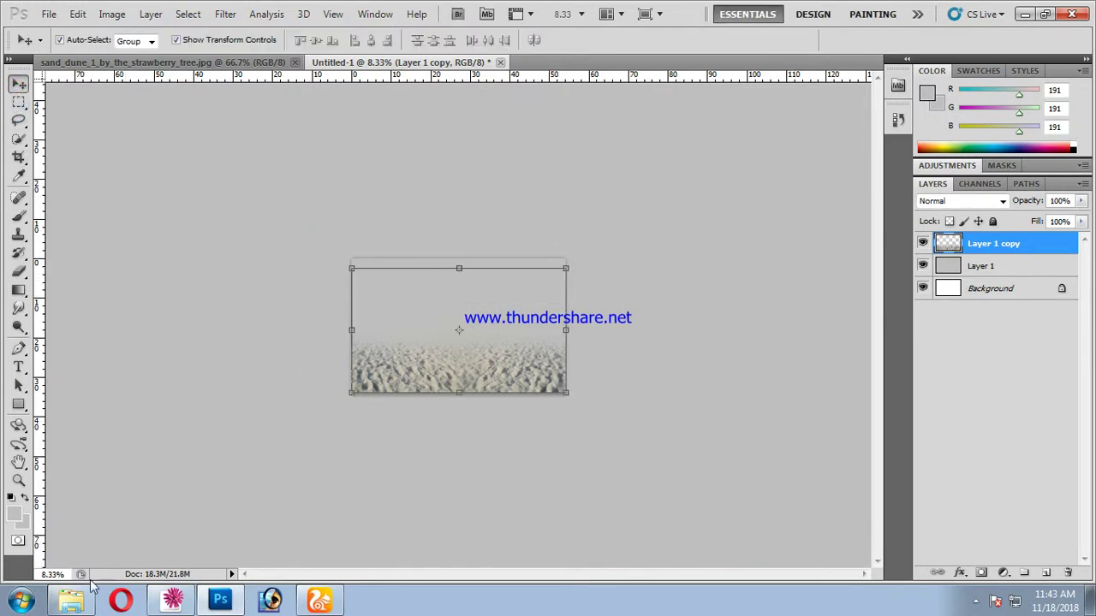
left_click(71, 601)
left_click(698, 146)
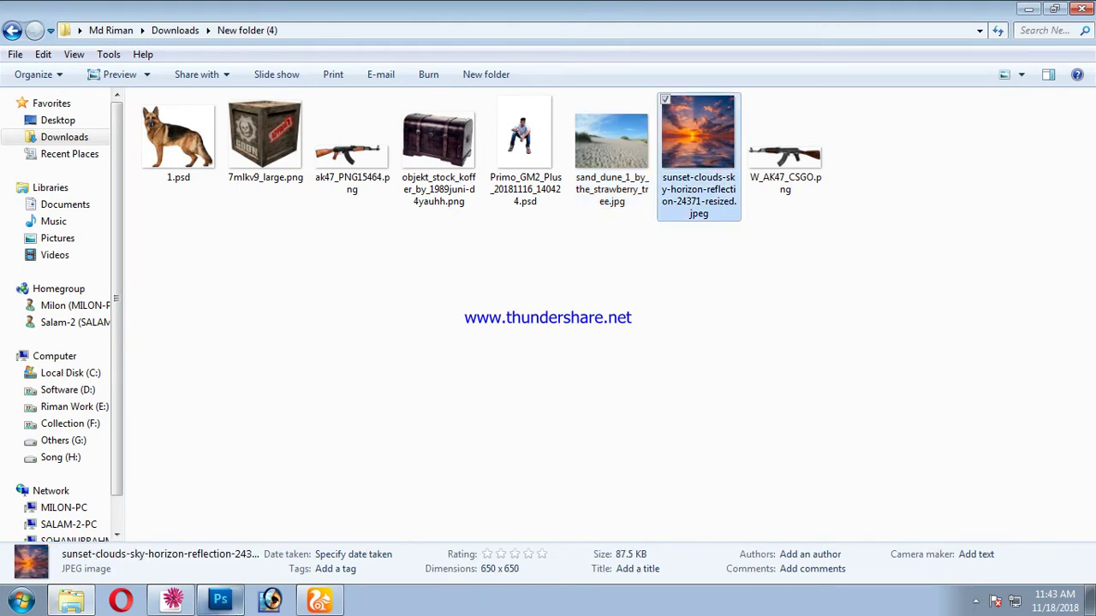
Open the sunset-clouds photo and crop it to its upper sky strip
left_click(220, 601)
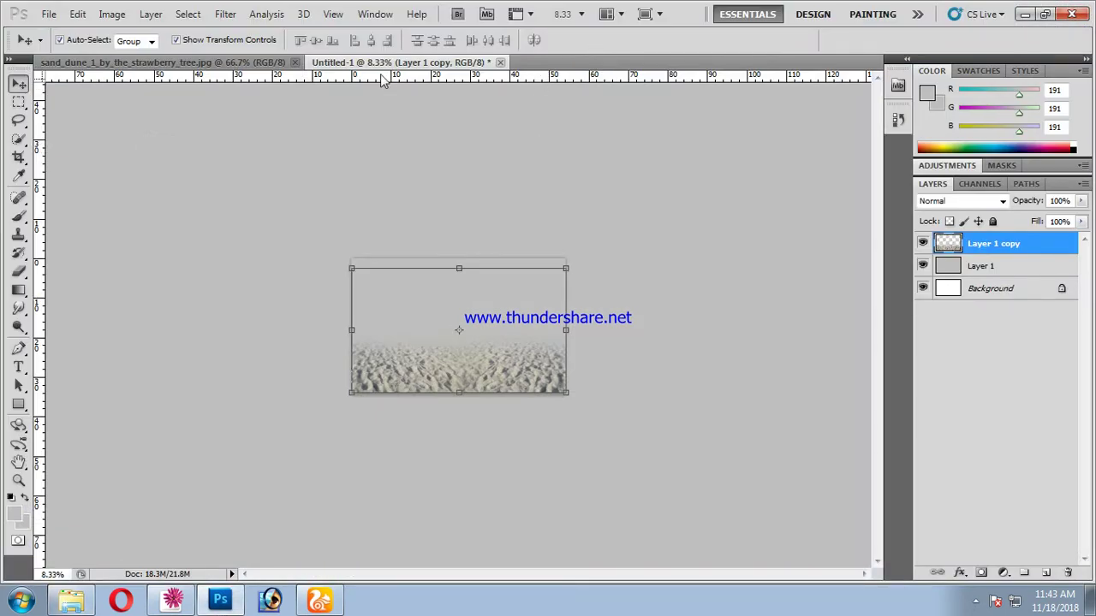
left_click_drag(575, 68, 575, 68)
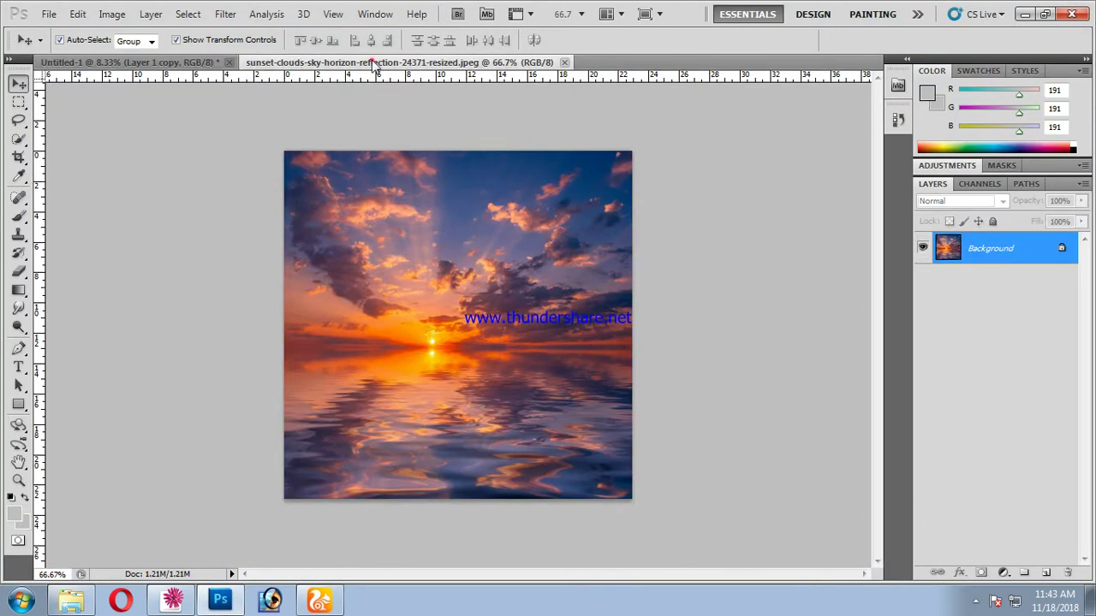
left_click(18, 156)
left_click_drag(254, 142, 782, 329)
key("Return")
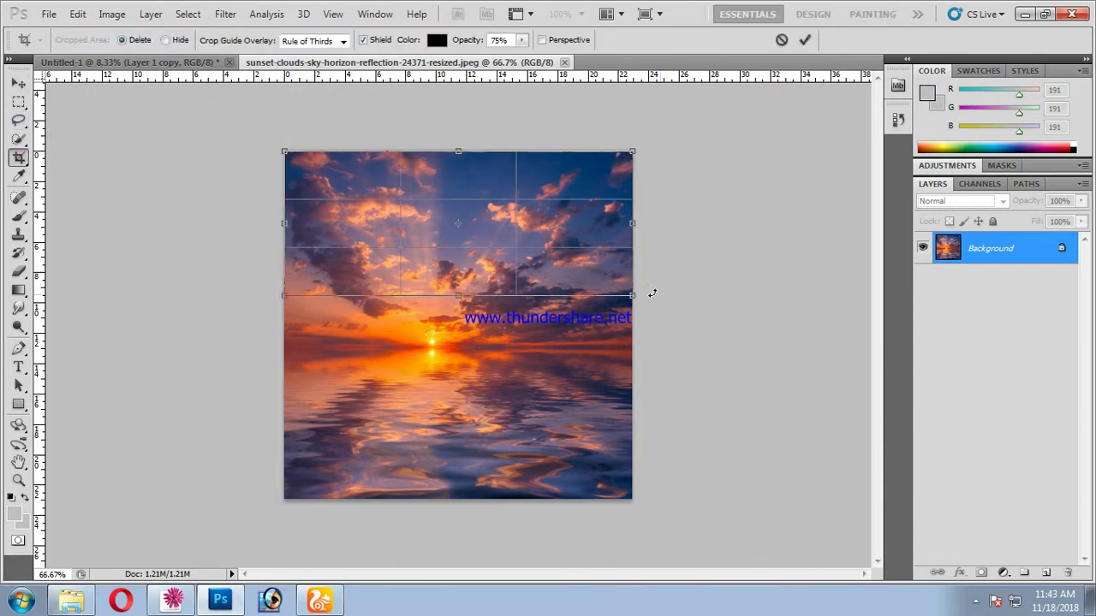
Copy the sky strip into the composite as Layer 2 and stretch it to meet the sand
key("v")
key("Tab")
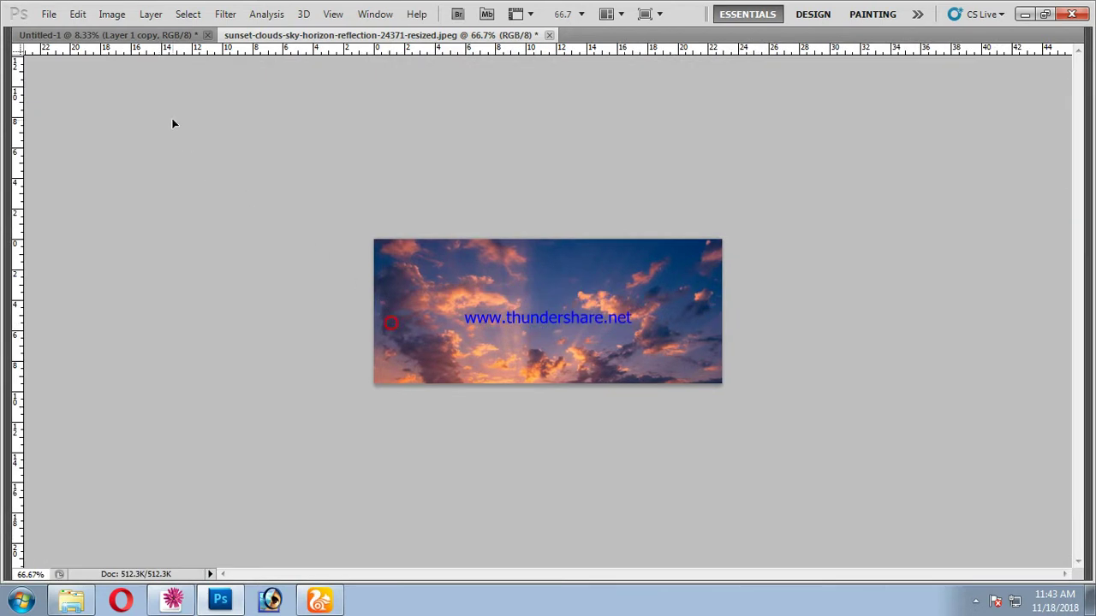
mouse_move(143, 41)
left_mouse_down()
mouse_move(459, 257)
mouse_move(663, 314)
left_mouse_up()
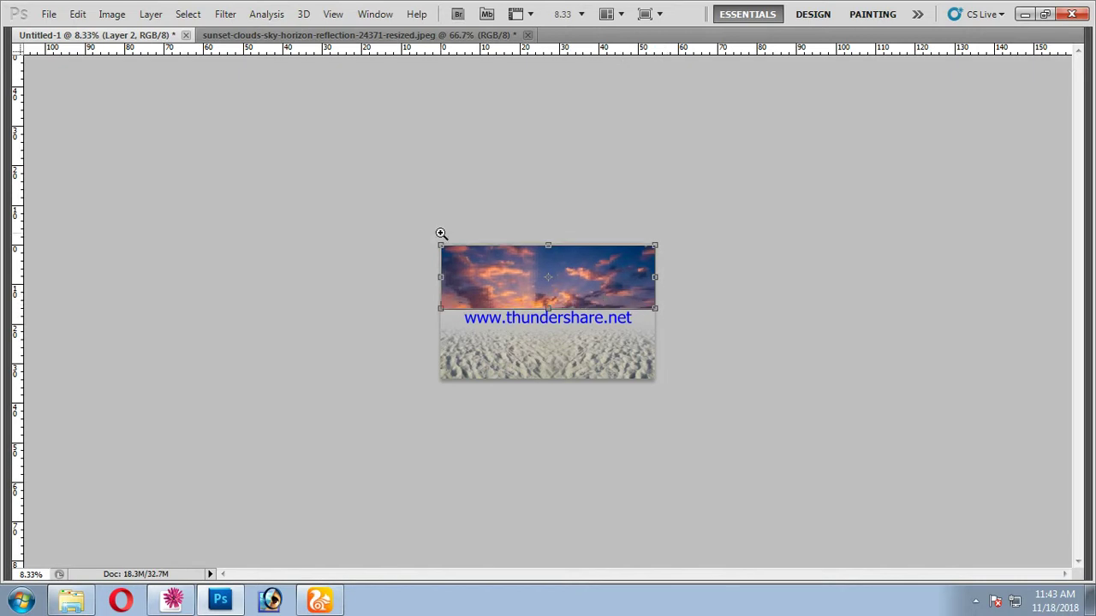
left_click(441, 233)
left_click_drag(512, 302, 523, 360)
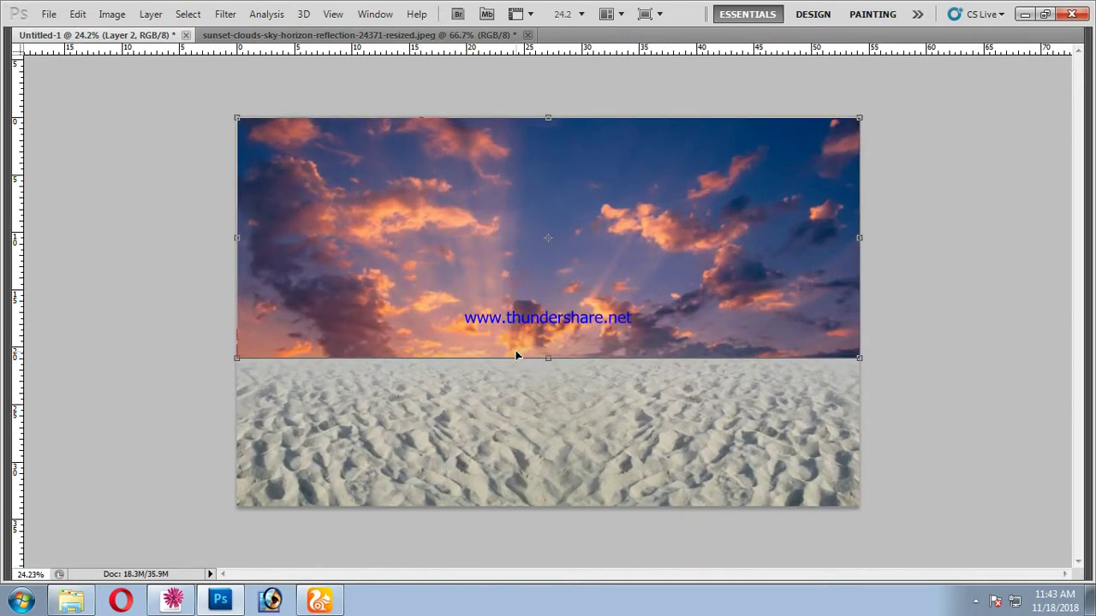
key("Return")
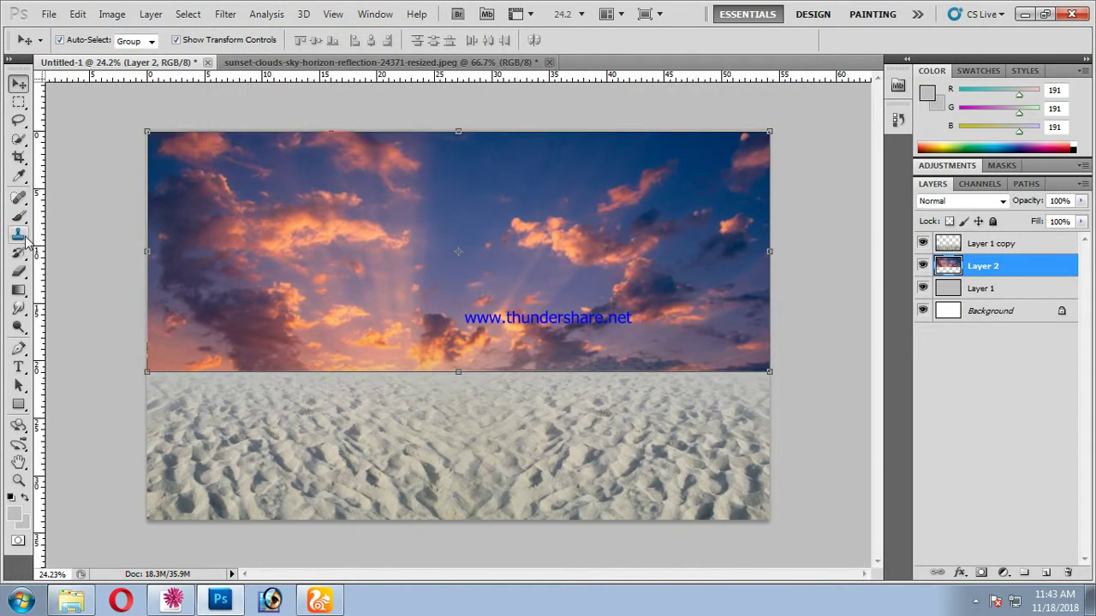
Paint soft white haze along the horizon and lower the sky layer's opacity to 45%
left_click(20, 248)
mouse_move(171, 346)
left_mouse_down()
mouse_move(856, 346)
mouse_move(187, 346)
mouse_move(856, 309)
mouse_move(363, 342)
mouse_move(104, 339)
left_mouse_up()
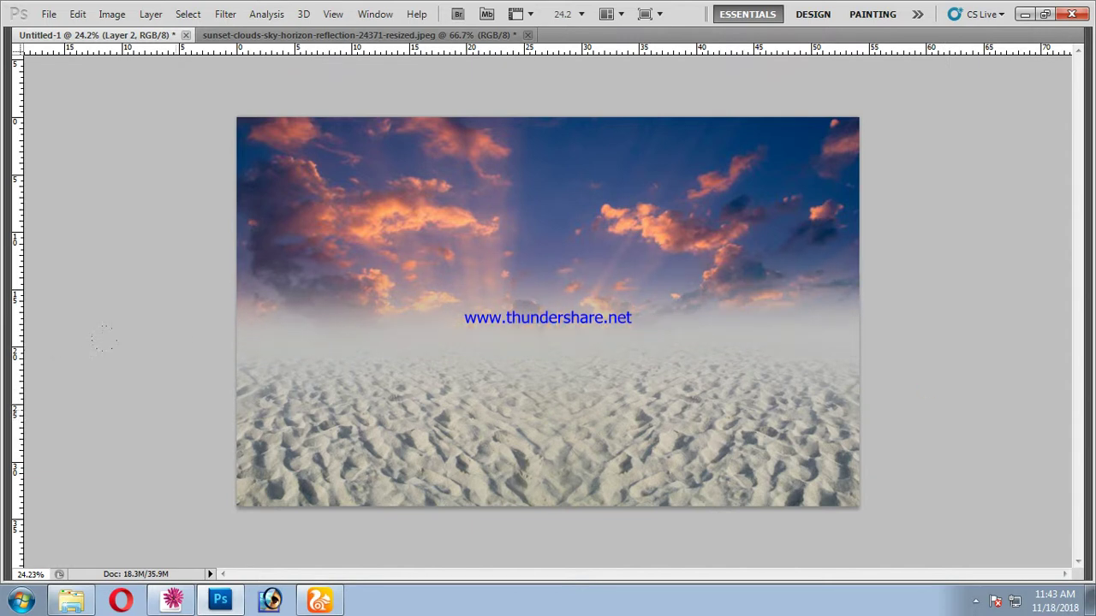
left_click_drag(183, 372, 1089, 412)
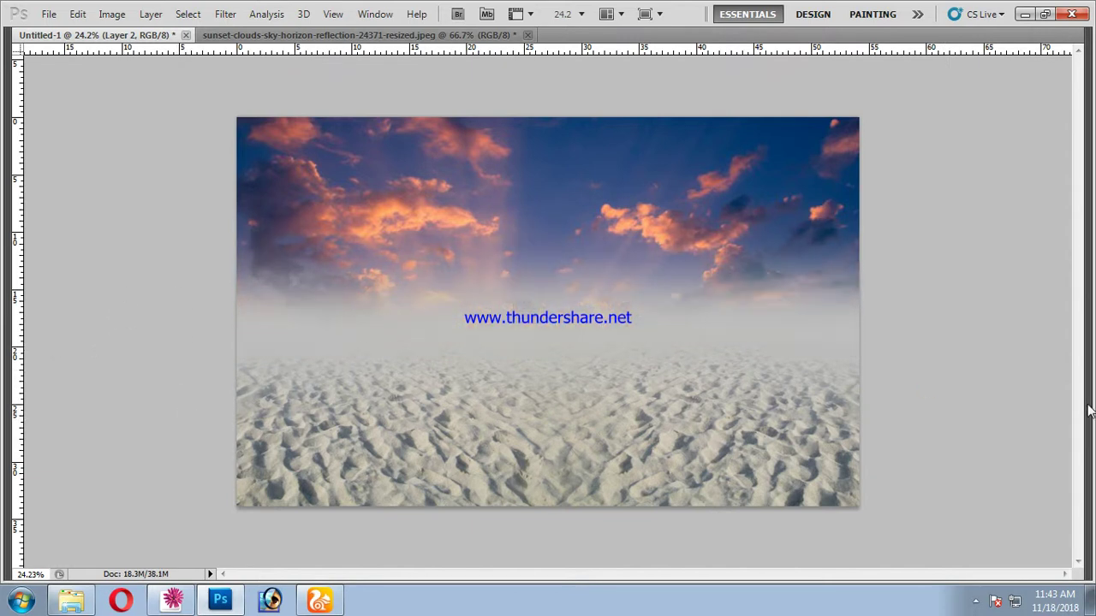
key("Tab")
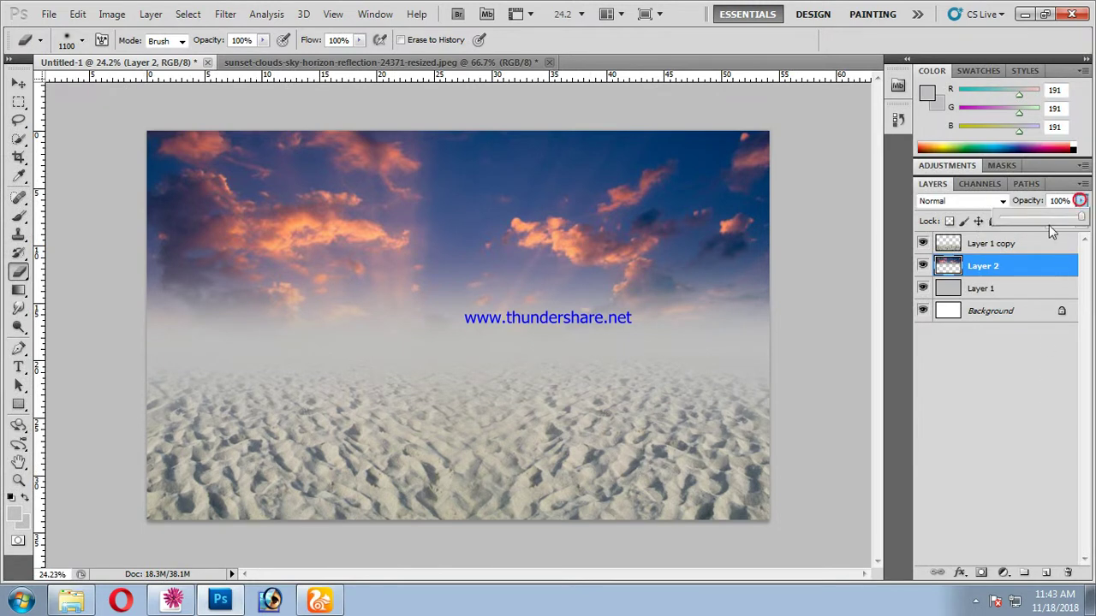
left_click(1080, 200)
left_click_drag(1079, 220, 1036, 221)
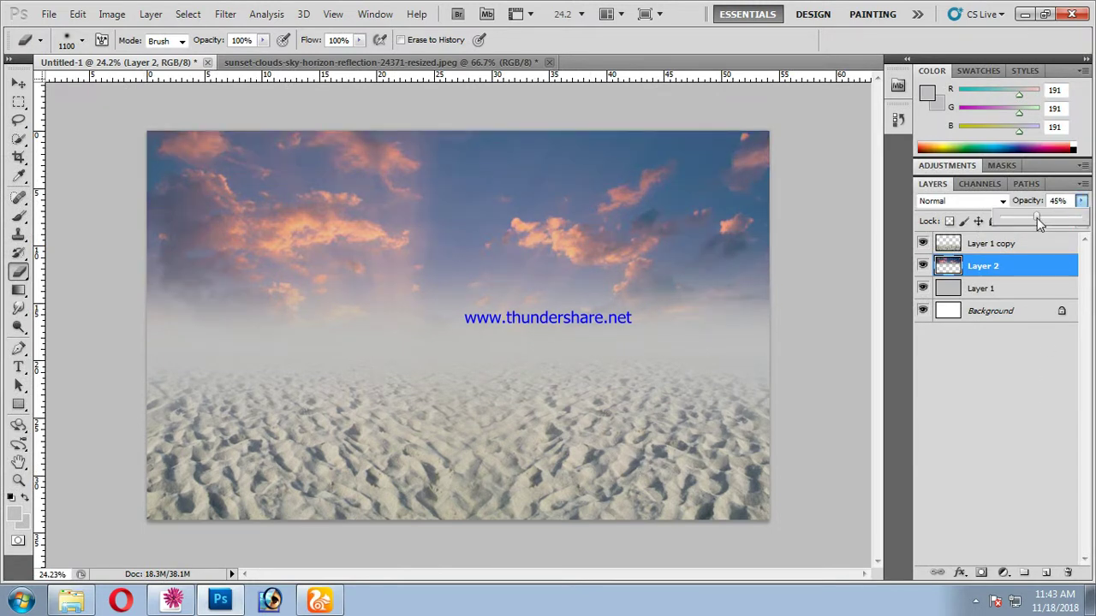
Squash the sky layer to about 85.54% height and stretch the sand layer's top upward
left_click(18, 83)
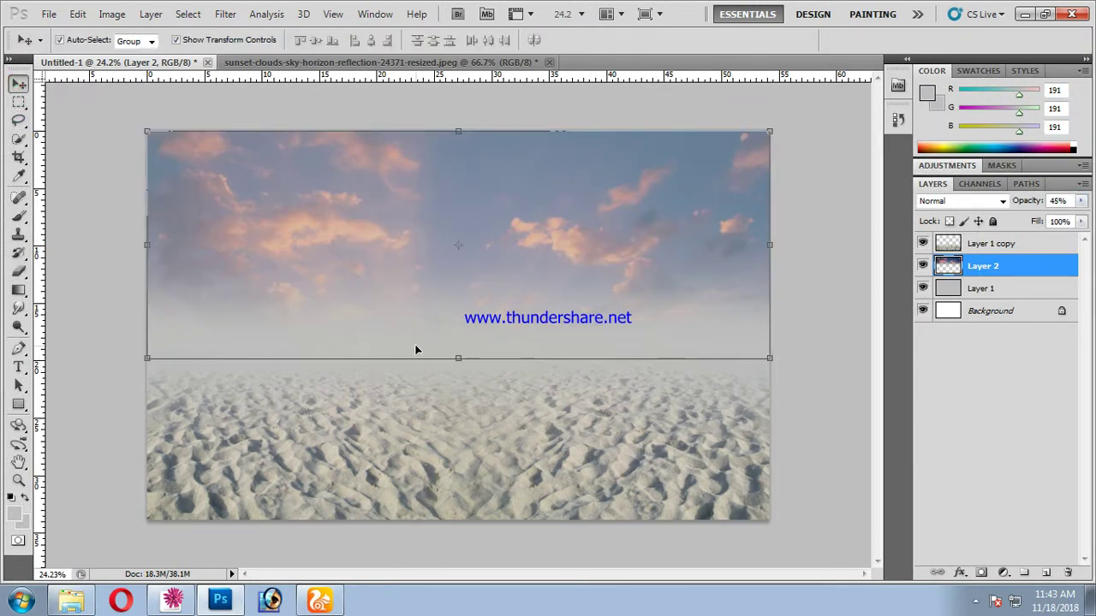
key("ctrl+t")
left_click_drag(428, 360, 433, 325)
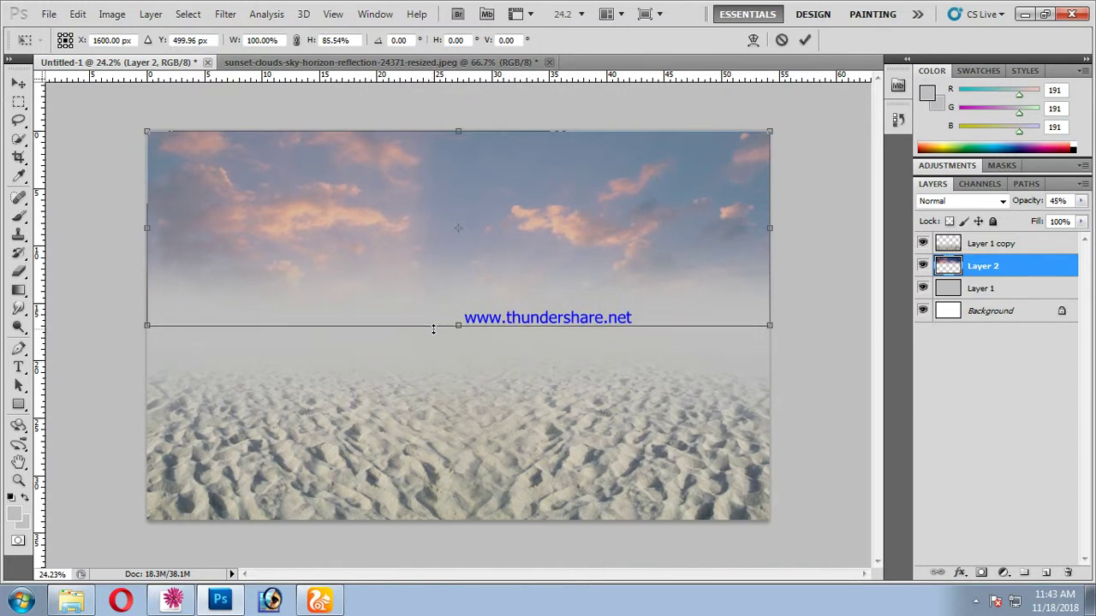
key("Return")
left_click(458, 441)
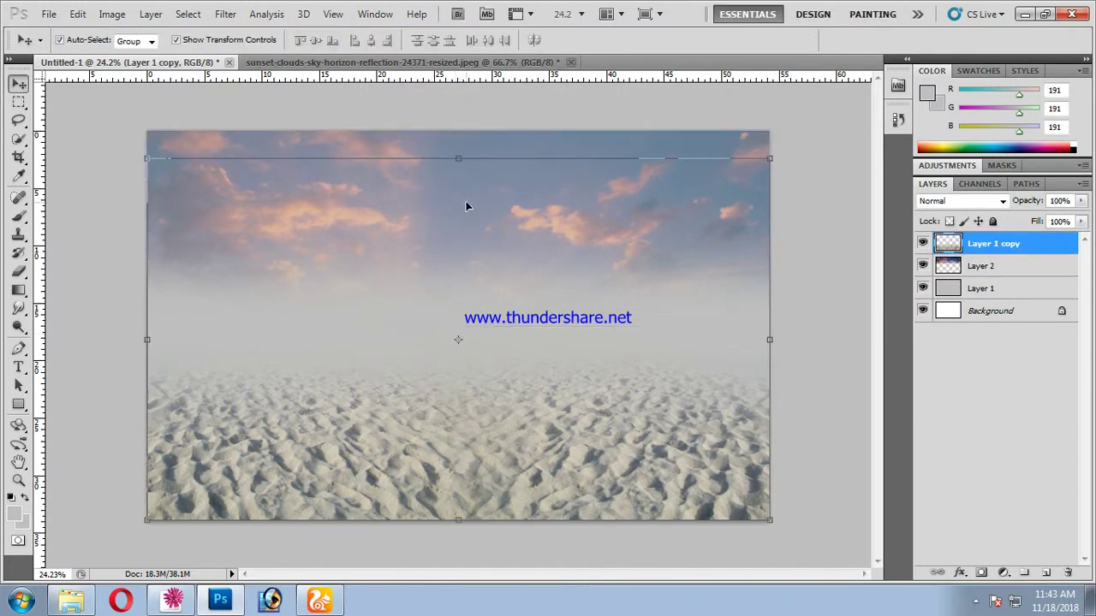
left_click_drag(458, 158, 470, 137)
key("Return")
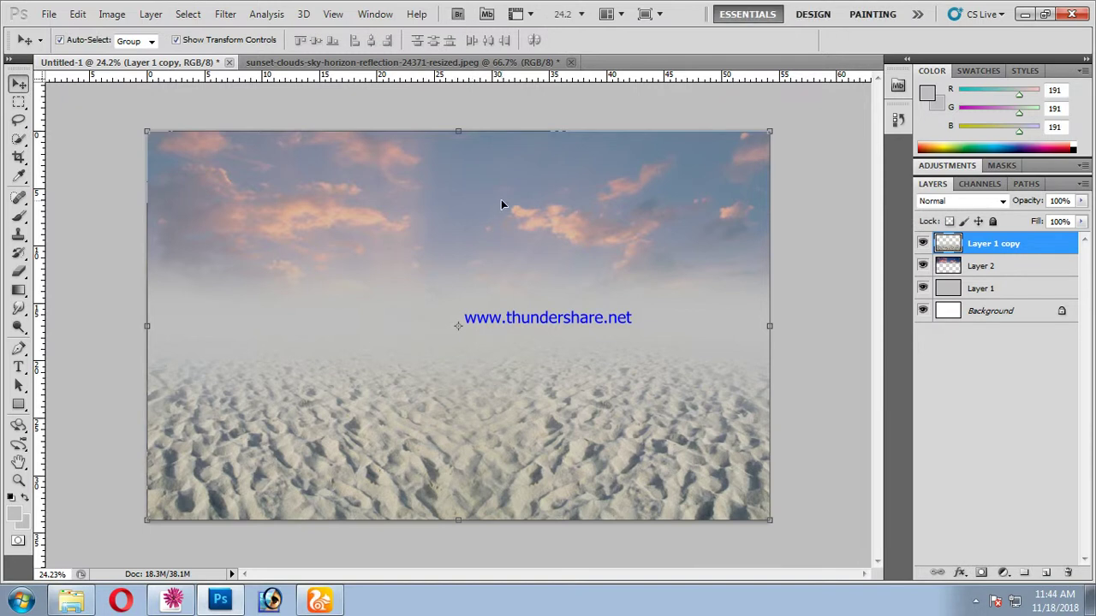
Select the wooden chest image and close the sunset photo without saving
left_click(589, 177)
left_click(582, 448)
left_click(71, 600)
left_click(437, 141)
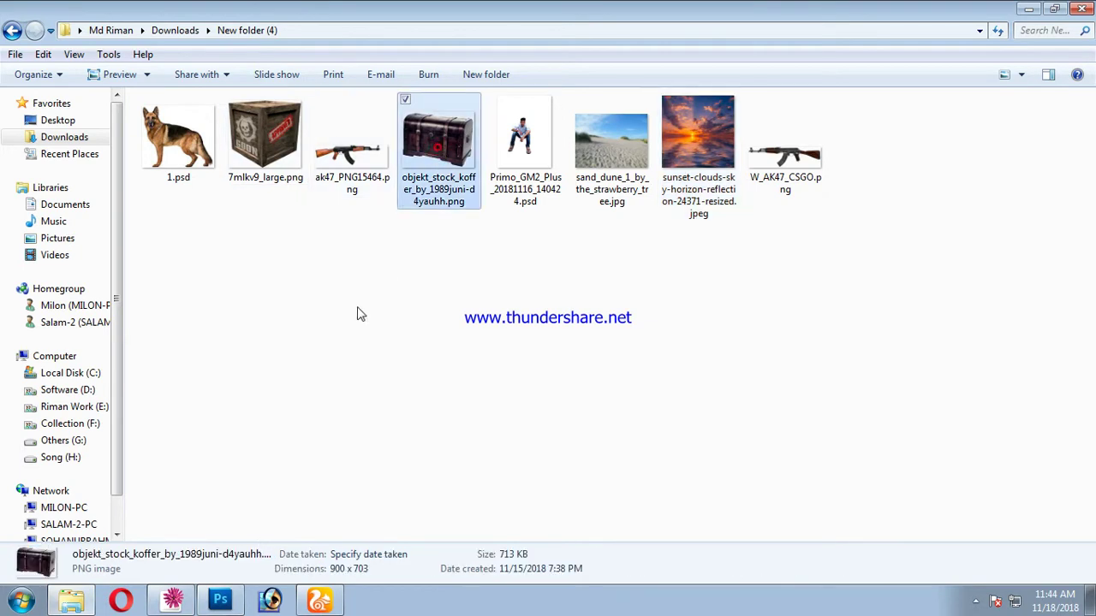
left_click(220, 599)
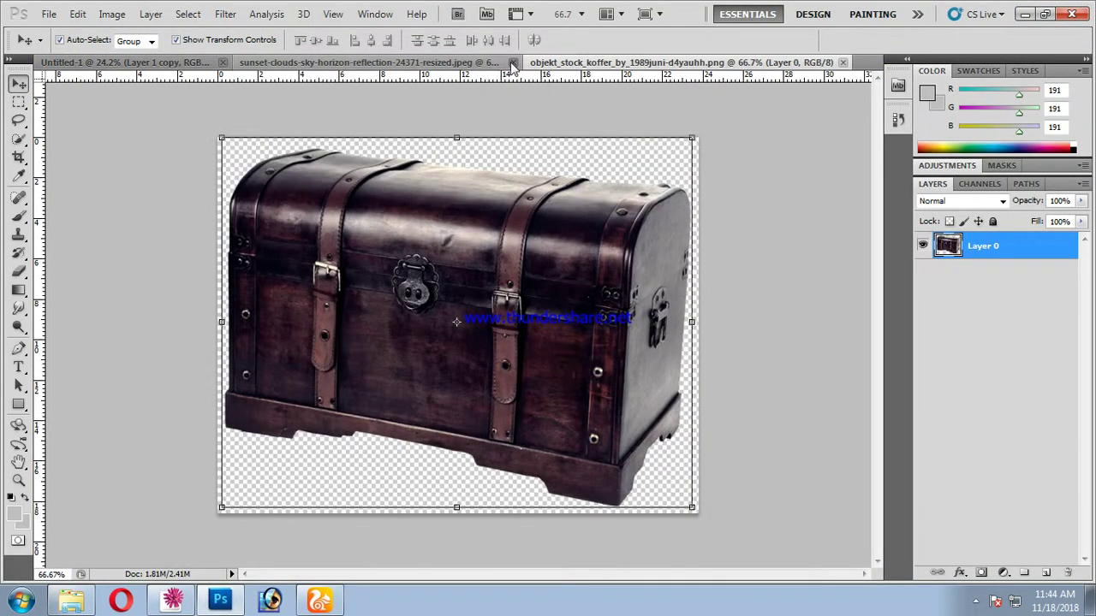
left_click(512, 64)
left_click(553, 242)
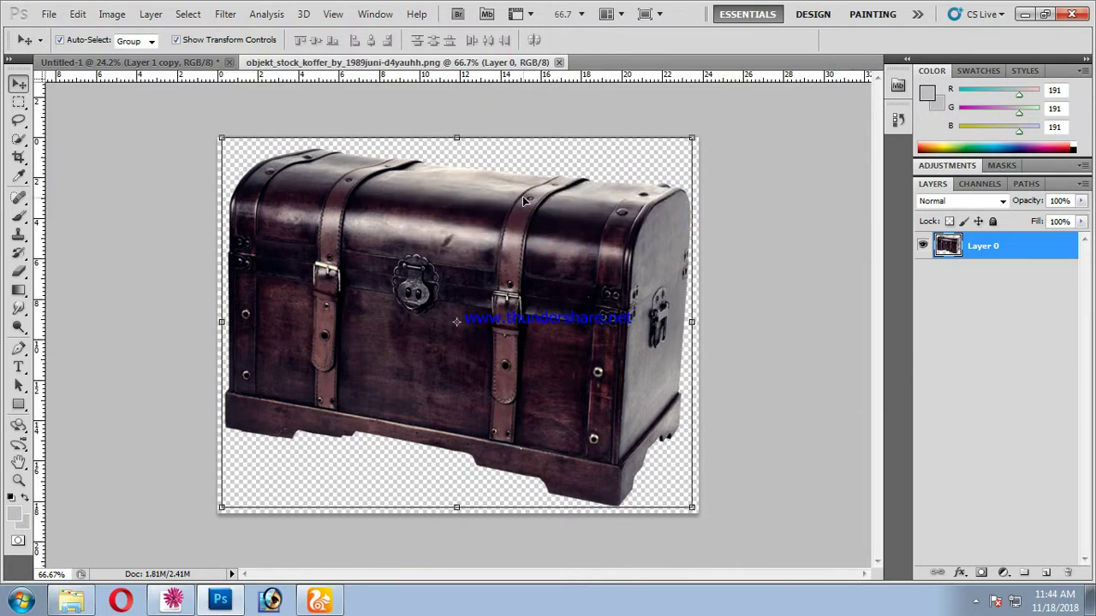
Place the chest on the sand right of centre as Layer 3, flattened slightly
left_click_drag(449, 235, 167, 81)
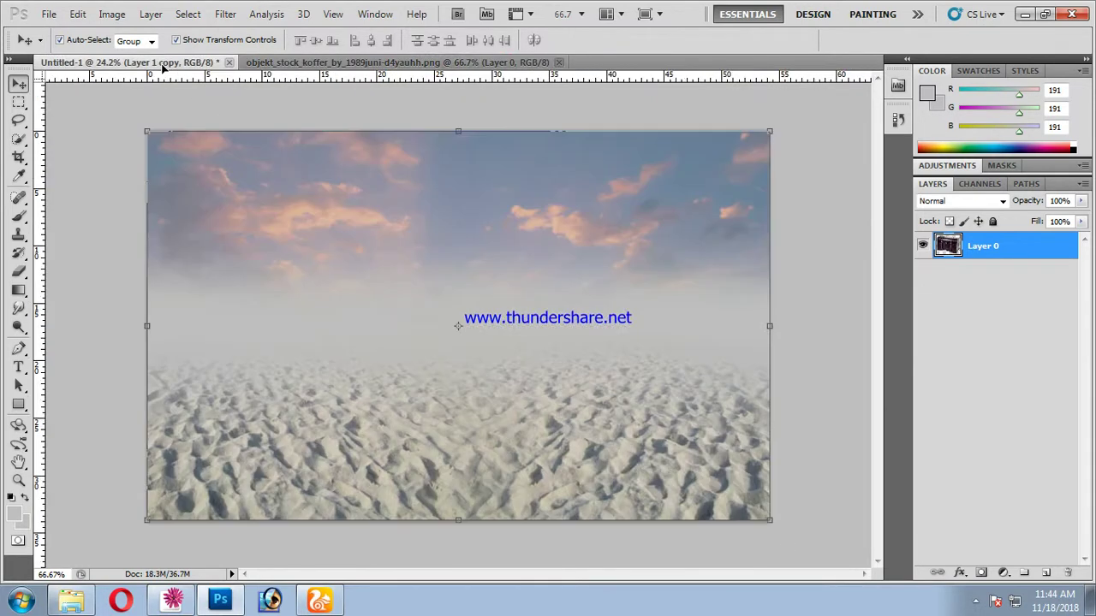
mouse_move(167, 81)
left_mouse_down()
mouse_move(507, 415)
mouse_move(530, 394)
left_mouse_up()
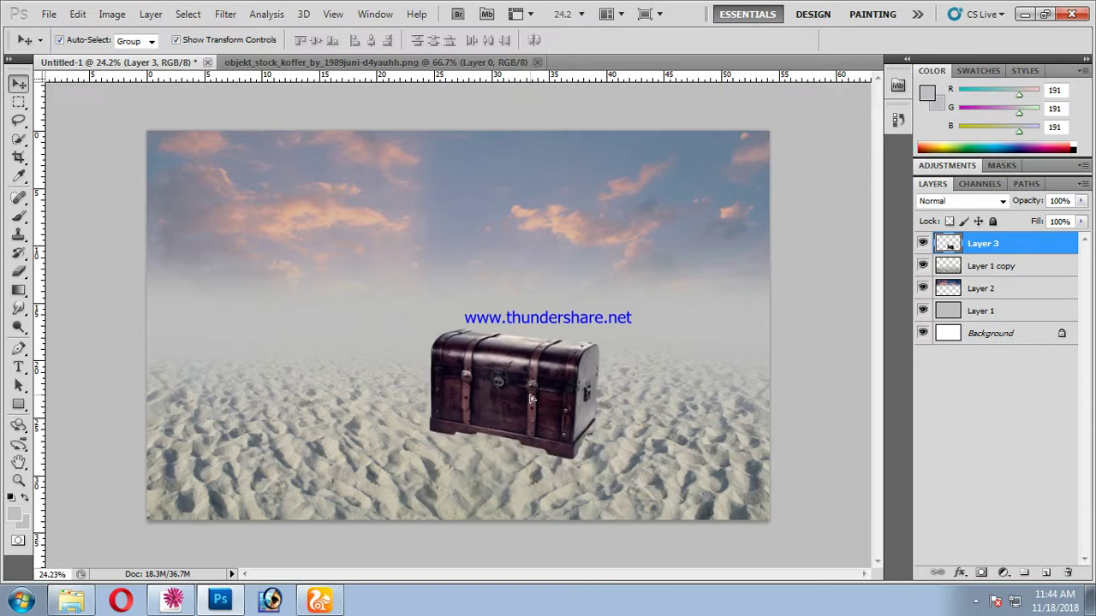
left_click_drag(541, 328, 548, 349)
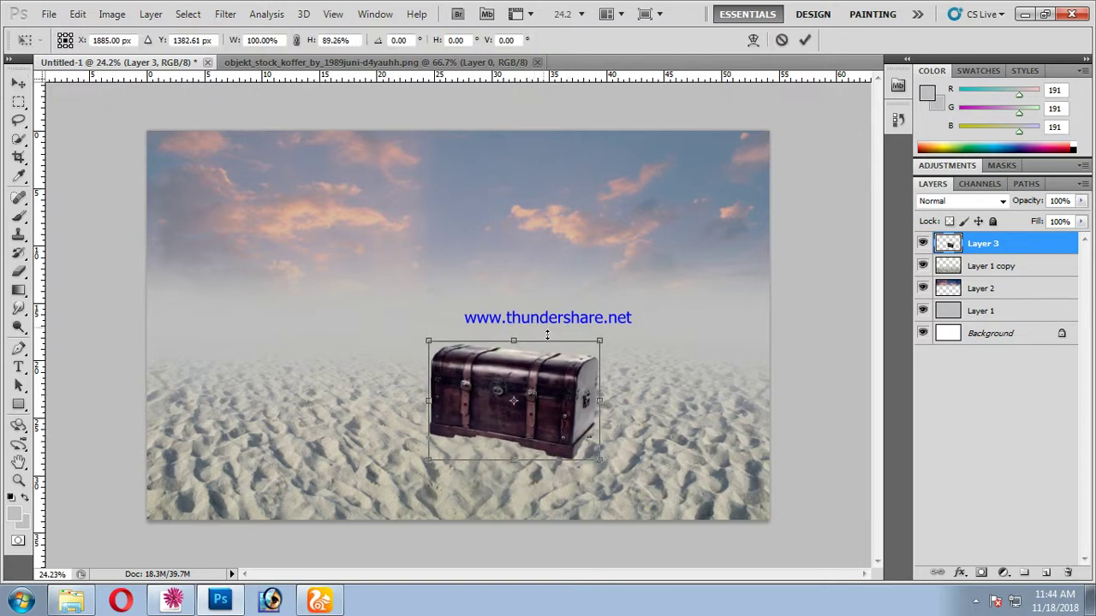
left_click_drag(559, 416, 553, 417)
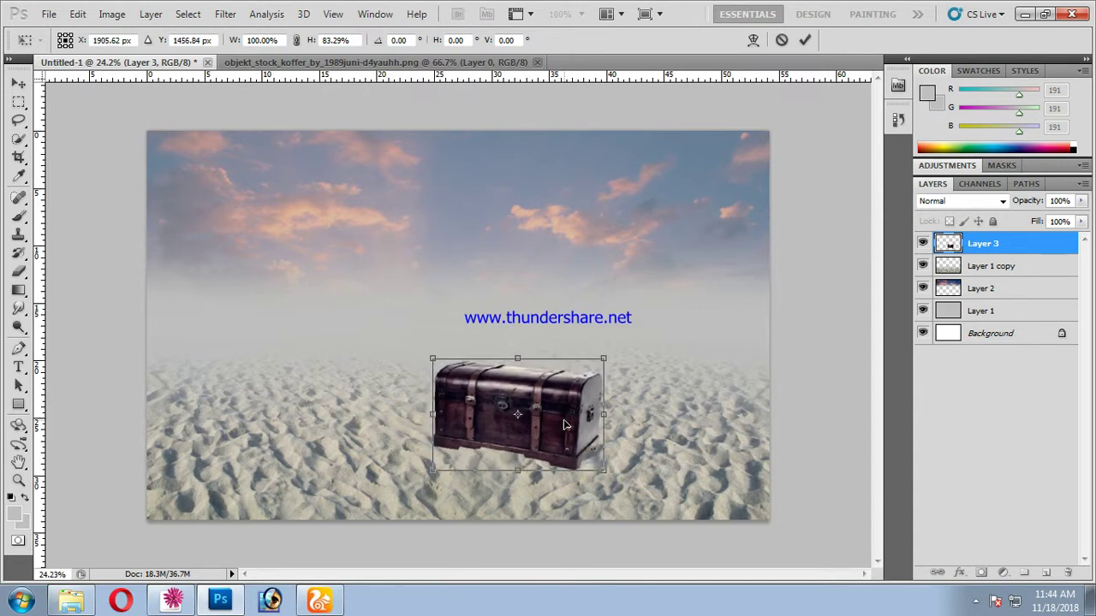
key("Return")
left_click(600, 511)
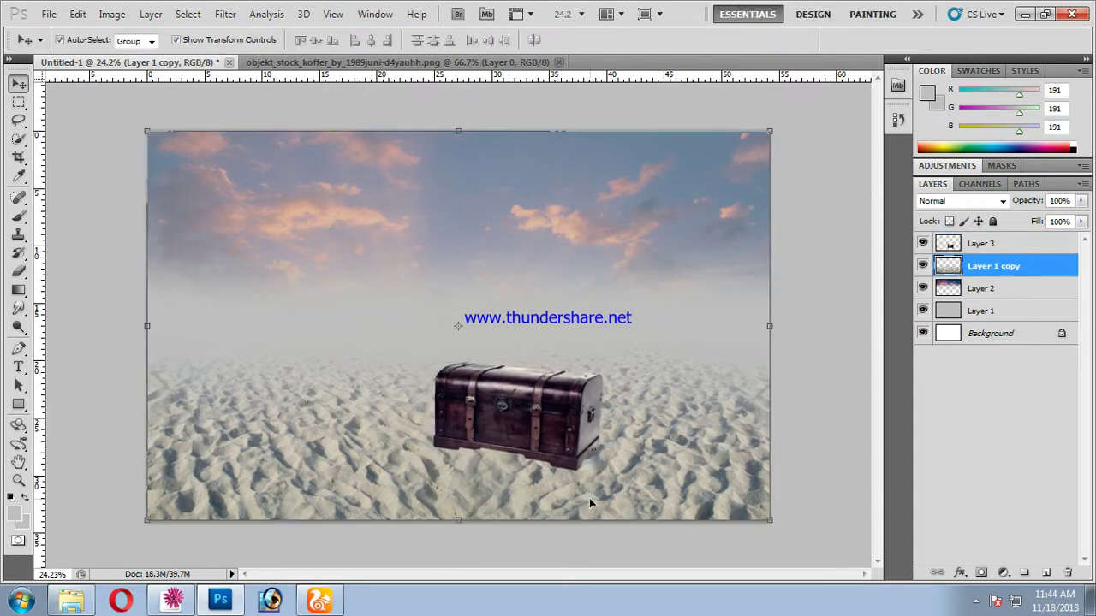
left_click(77, 601)
Bring the crate image into Untitled-1, enlarge it, and set it on the sand left of the chest
left_click(265, 137)
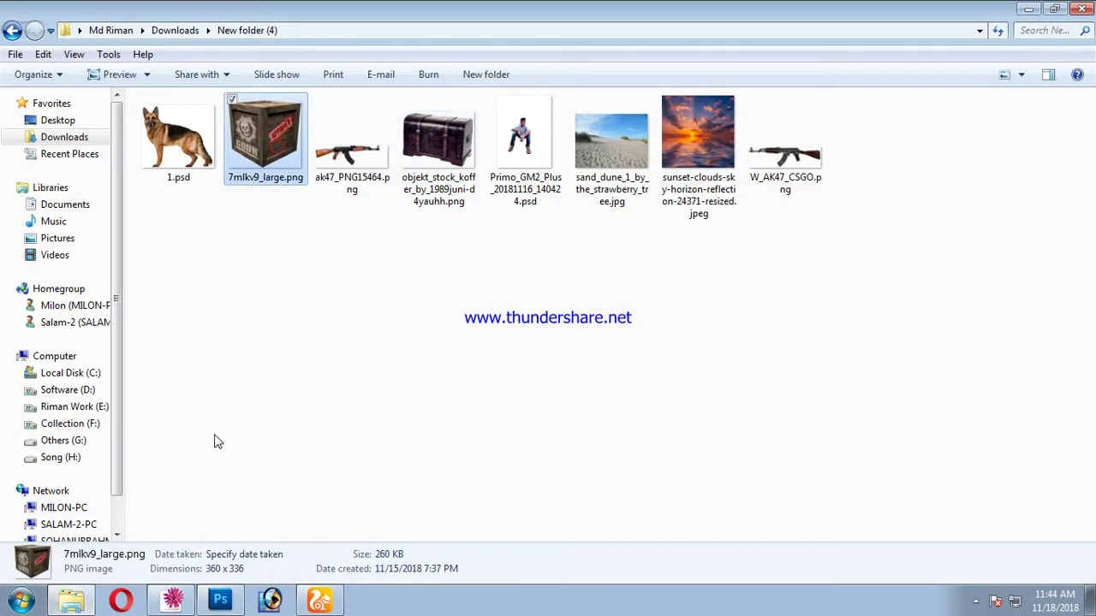
left_click(220, 600)
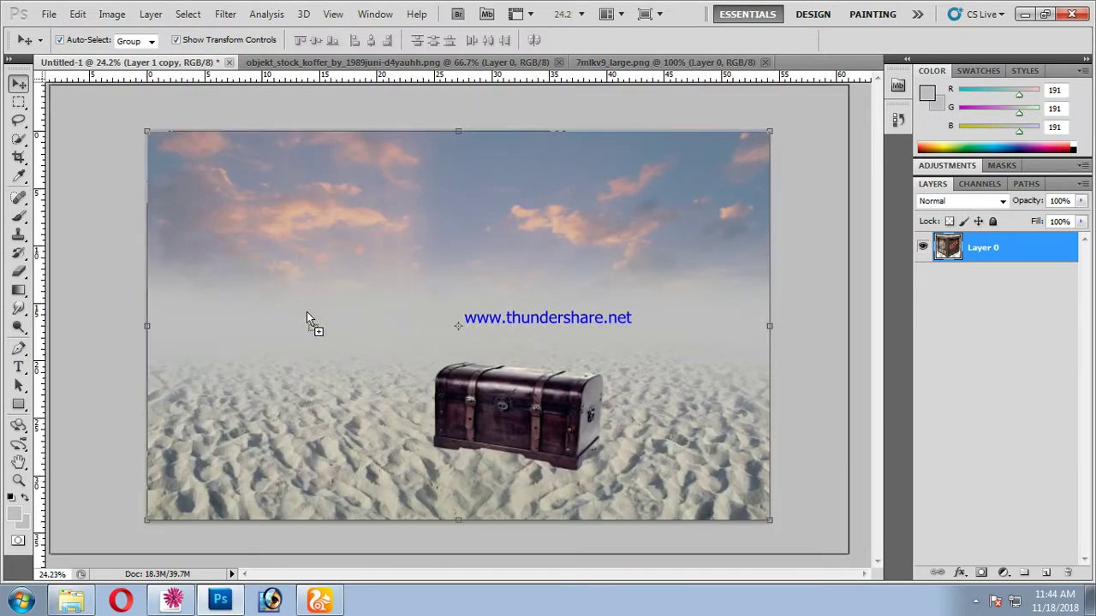
mouse_move(183, 69)
left_mouse_down()
mouse_move(306, 312)
mouse_move(301, 372)
mouse_move(338, 326)
left_mouse_up()
key("ctrl+t")
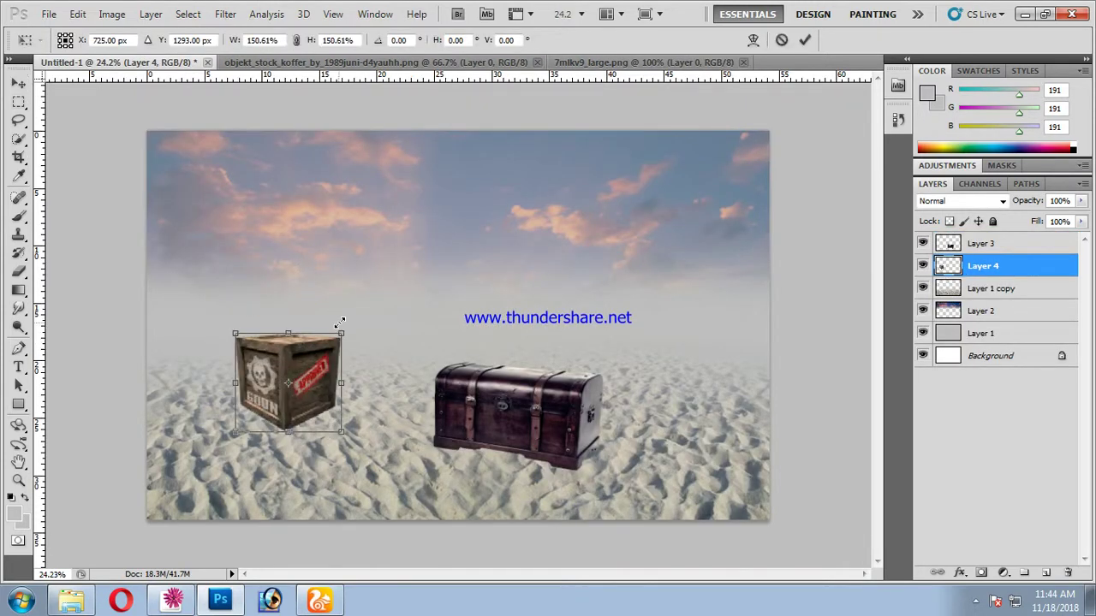
key("Return")
left_click_drag(302, 384, 331, 392)
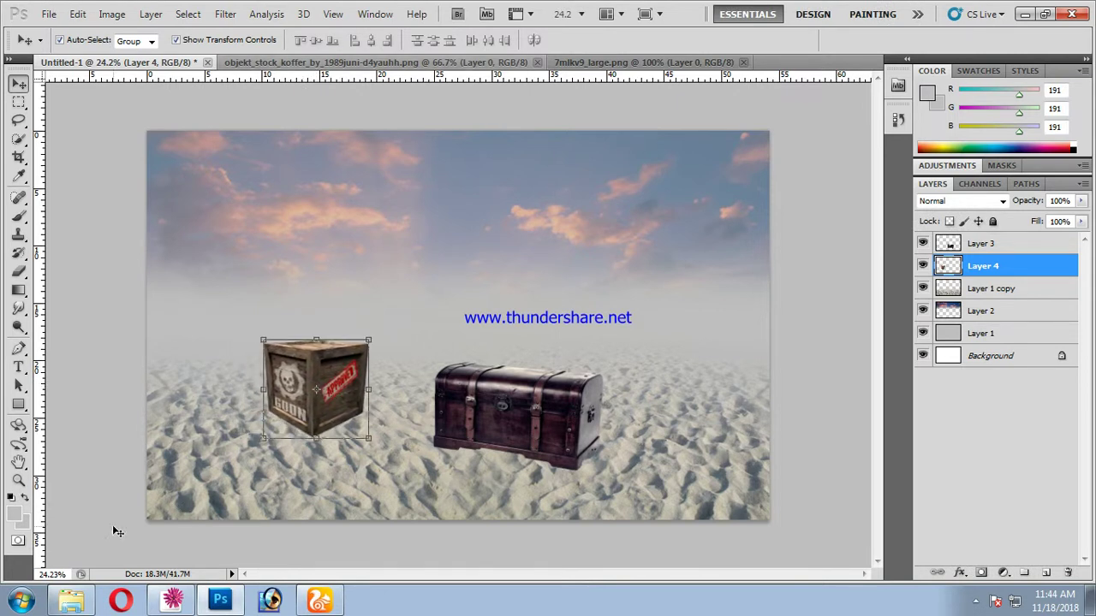
Open the ak47_PNG15464 image, undo the stray rifle, and close the crate and chest source images
left_click(94, 586)
left_click(332, 146)
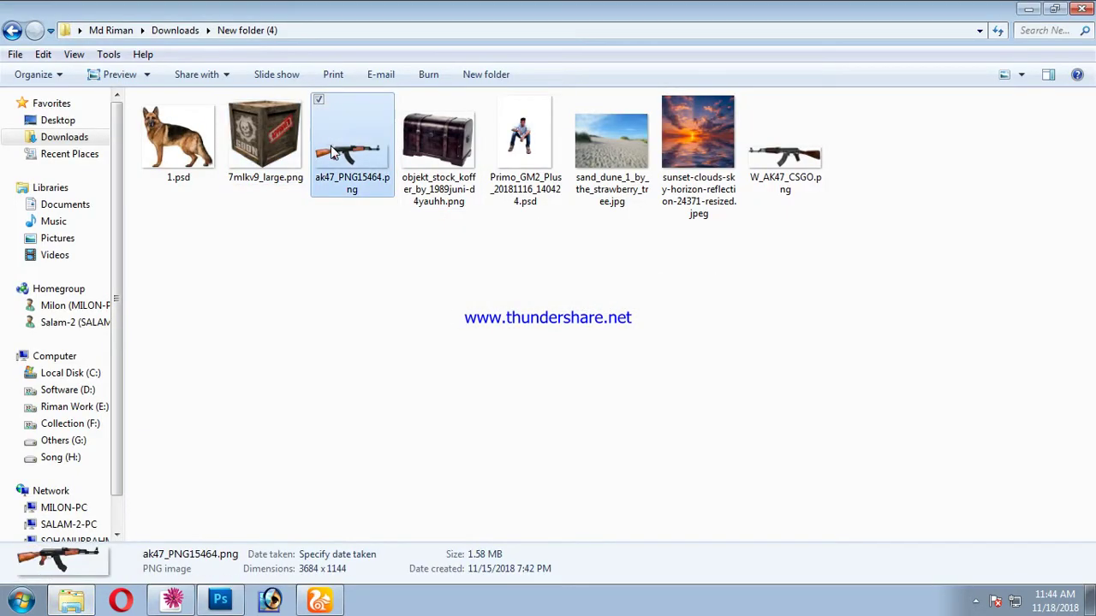
left_click(220, 599)
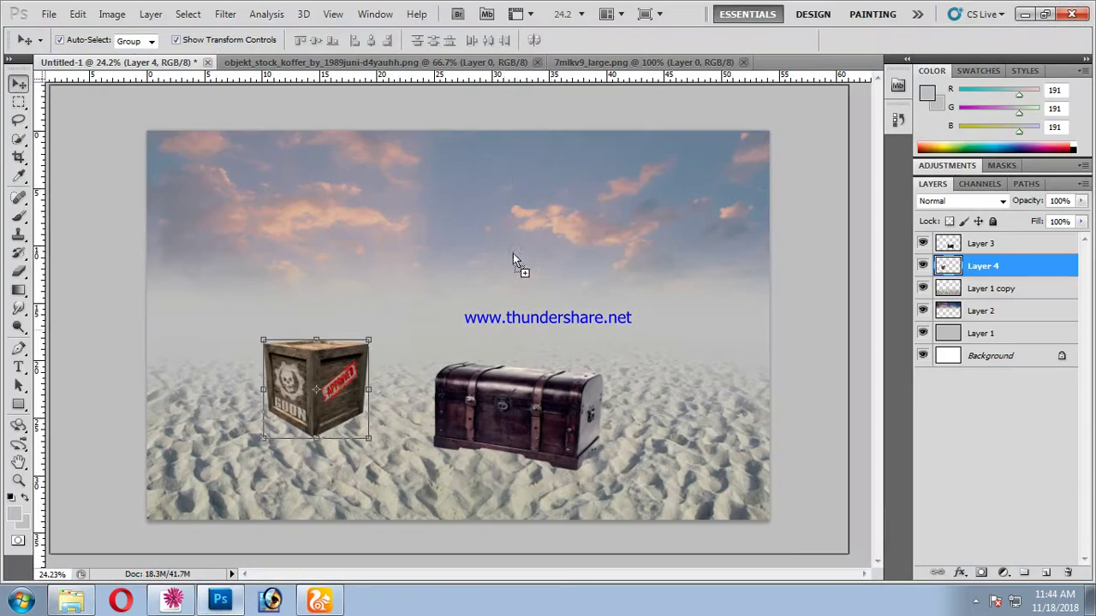
left_click(623, 63)
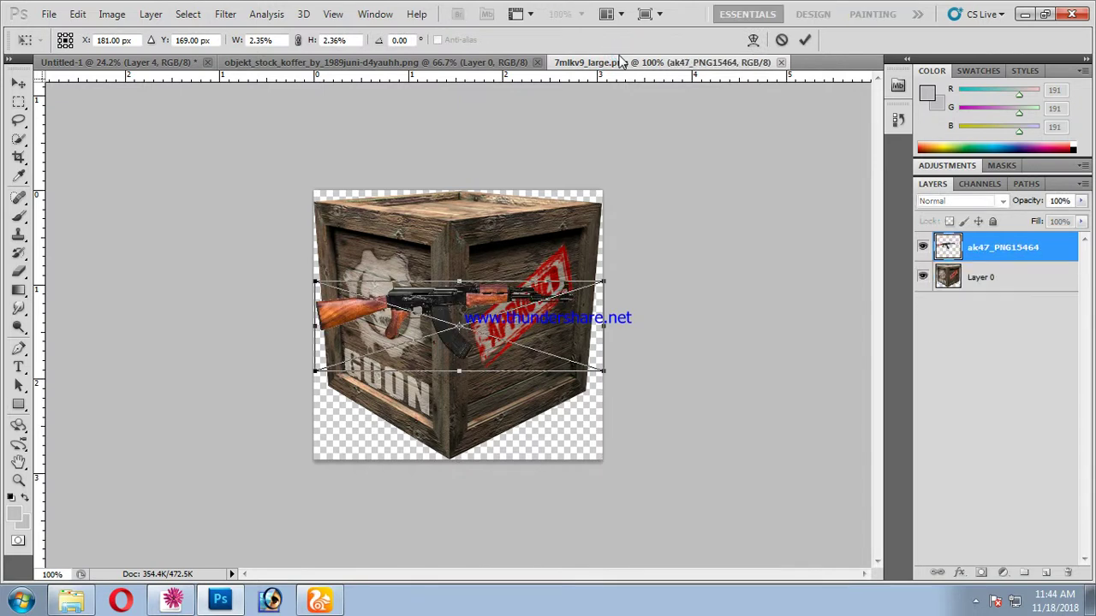
key("Escape")
left_click(743, 63)
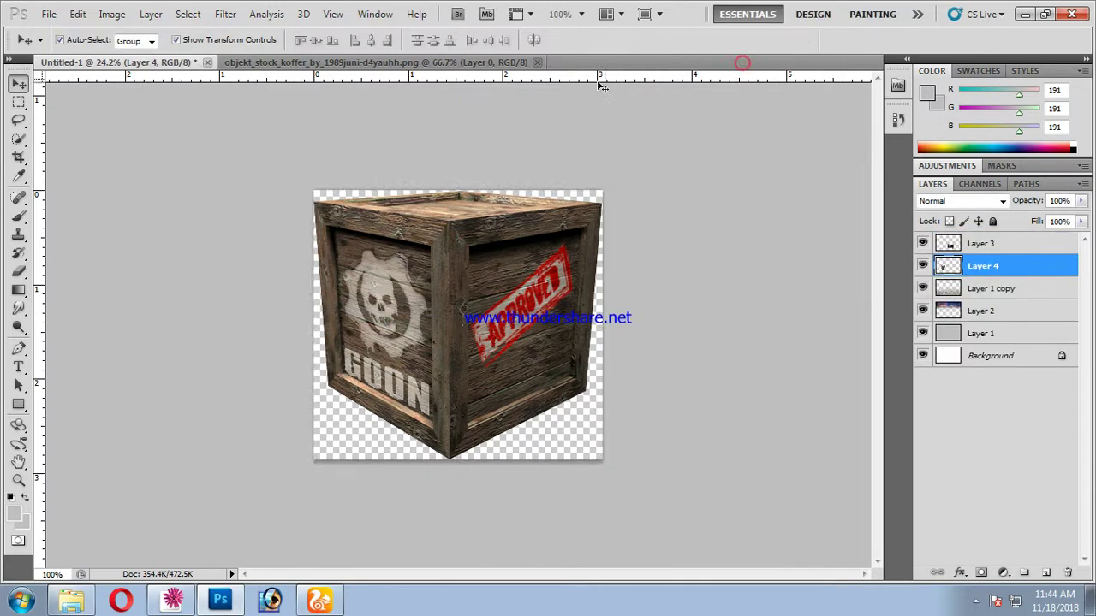
left_click(546, 65)
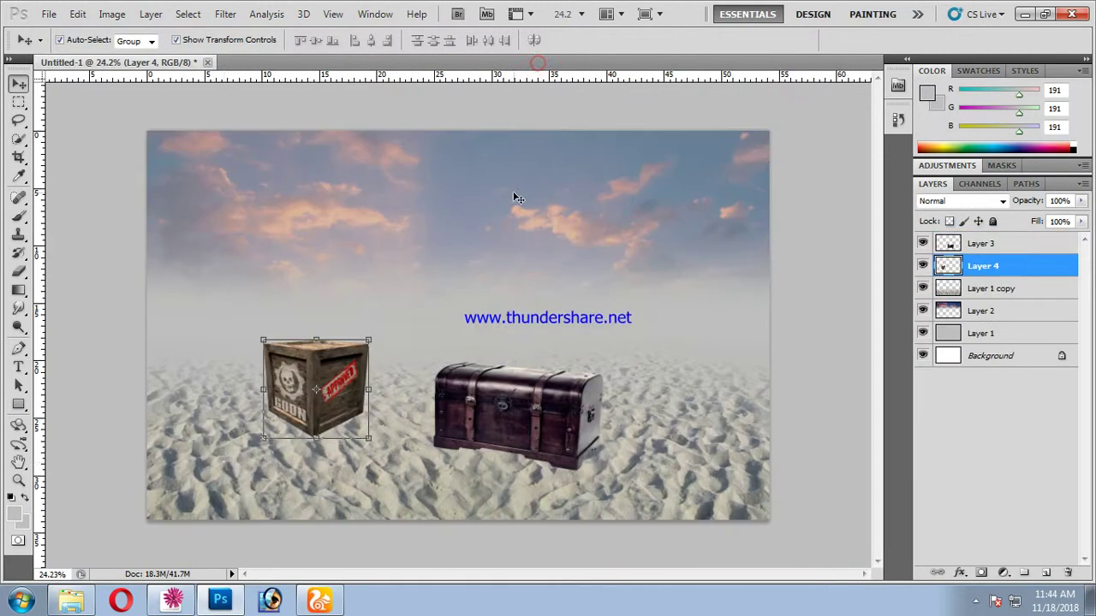
left_click(72, 599)
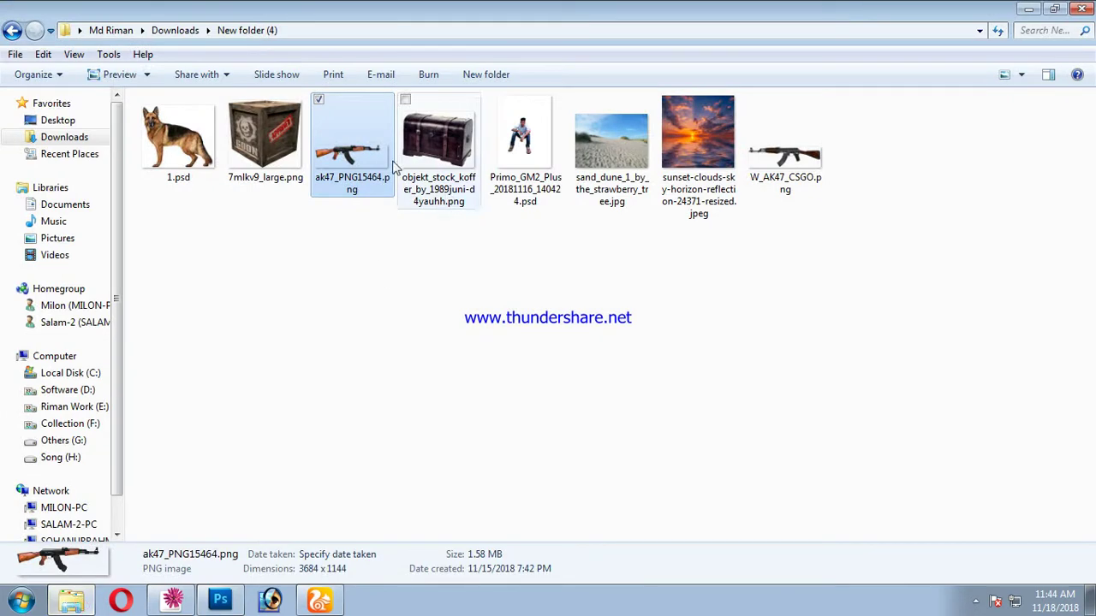
Place the ak47_PNG15464 rifle into the composite, shrunk and rotated nearly upright against the crate
left_click(220, 599)
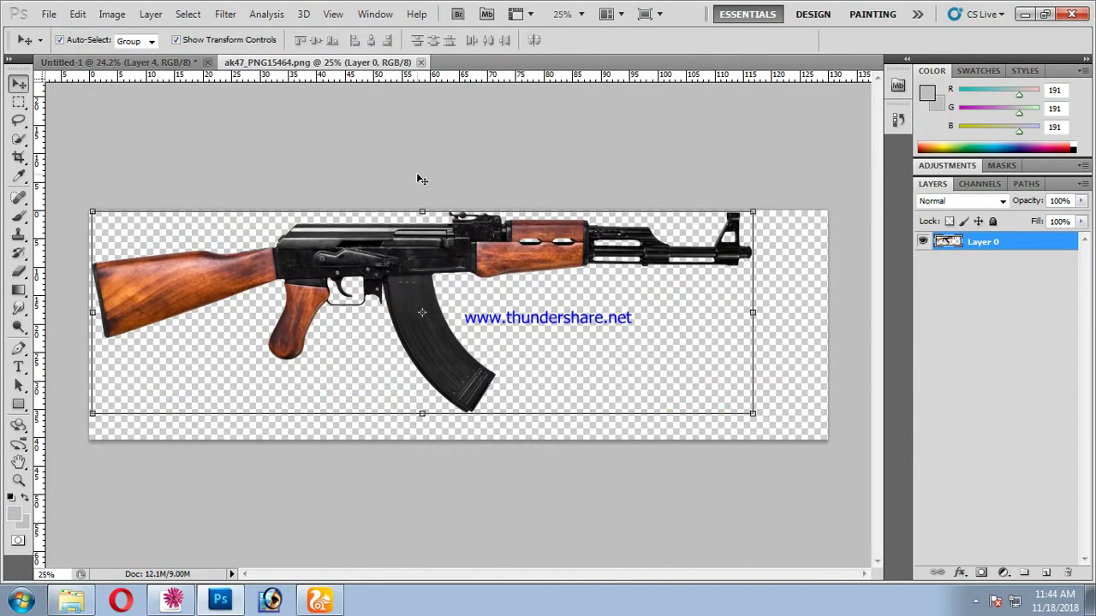
mouse_move(419, 268)
left_mouse_down()
mouse_move(192, 63)
mouse_move(267, 320)
left_mouse_up()
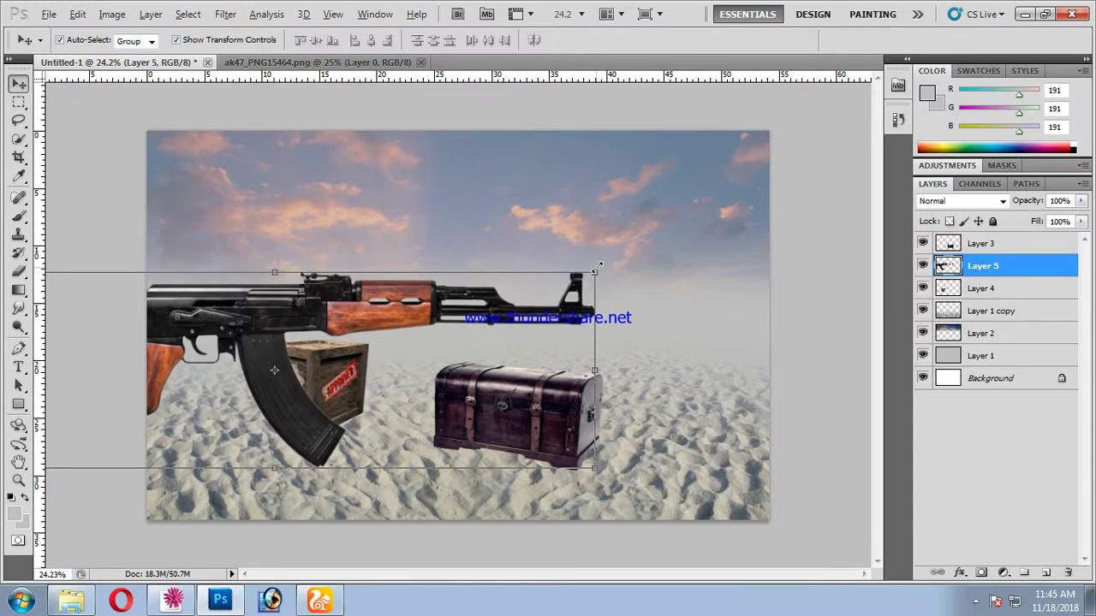
mouse_move(597, 267)
left_mouse_down()
mouse_move(364, 341)
mouse_move(390, 334)
mouse_move(358, 272)
left_mouse_up()
key("Return")
mouse_move(246, 394)
left_mouse_down()
mouse_move(284, 399)
mouse_move(289, 417)
left_mouse_up()
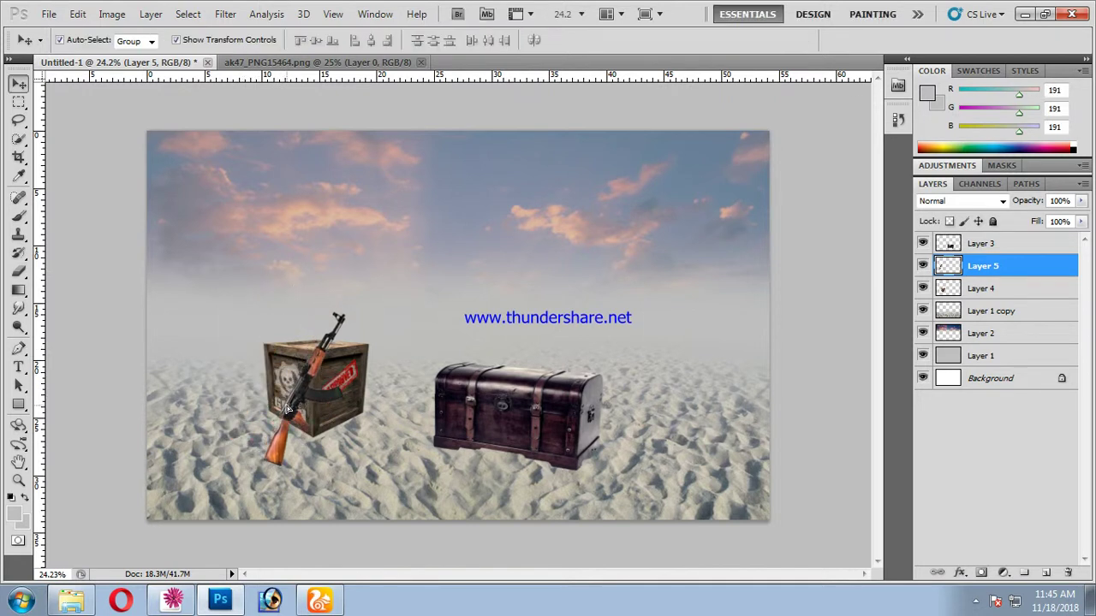
left_click_drag(349, 379, 346, 359)
key("Return")
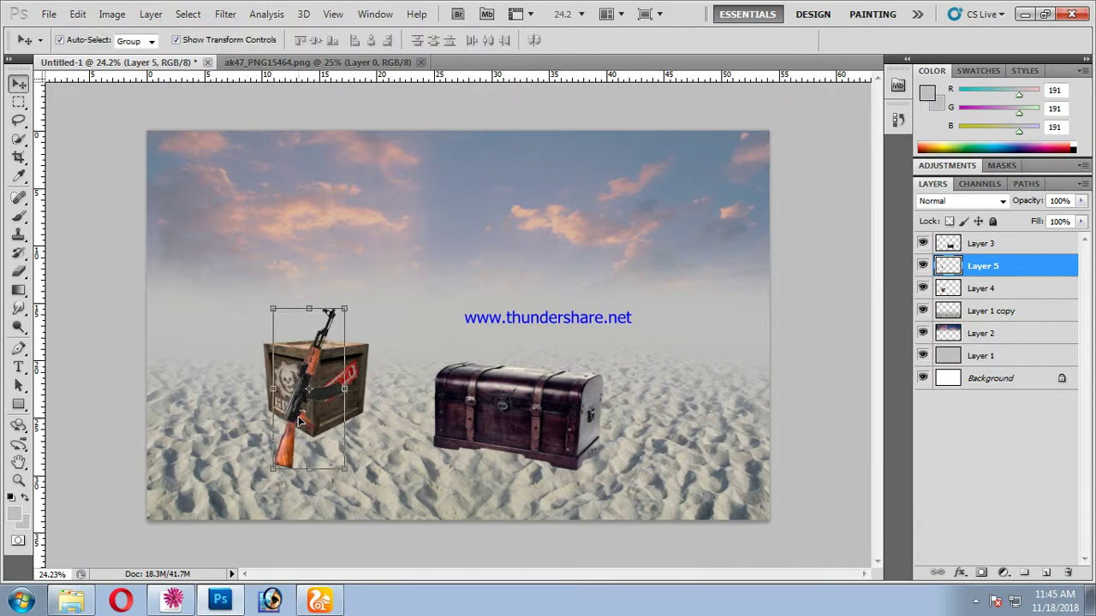
key("ctrl+z")
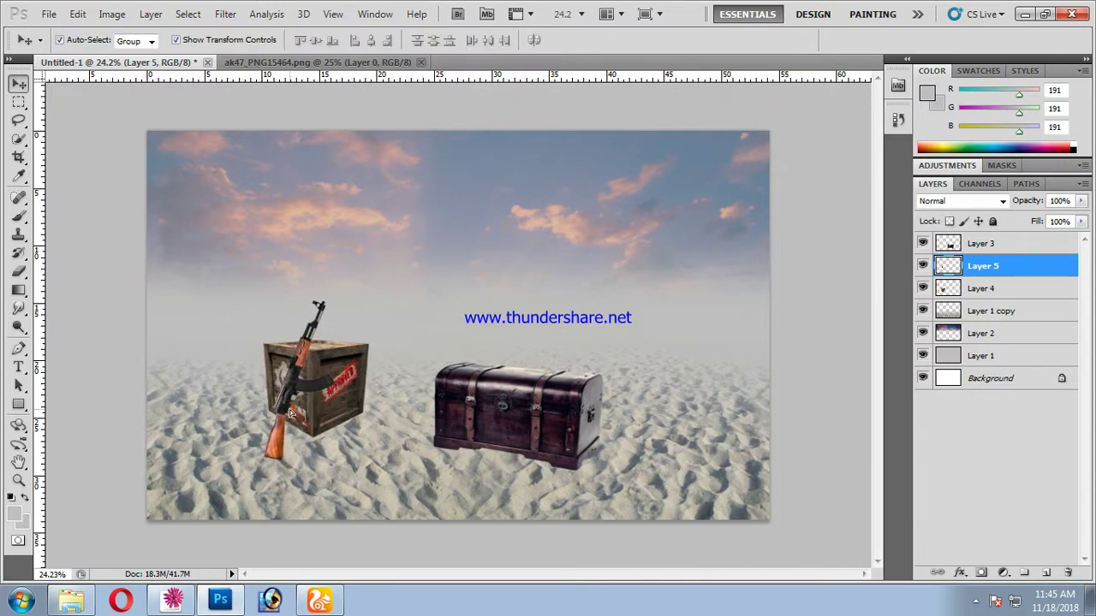
Close the ak47 rifle source image
left_click(381, 63)
left_click(420, 62)
left_click(72, 600)
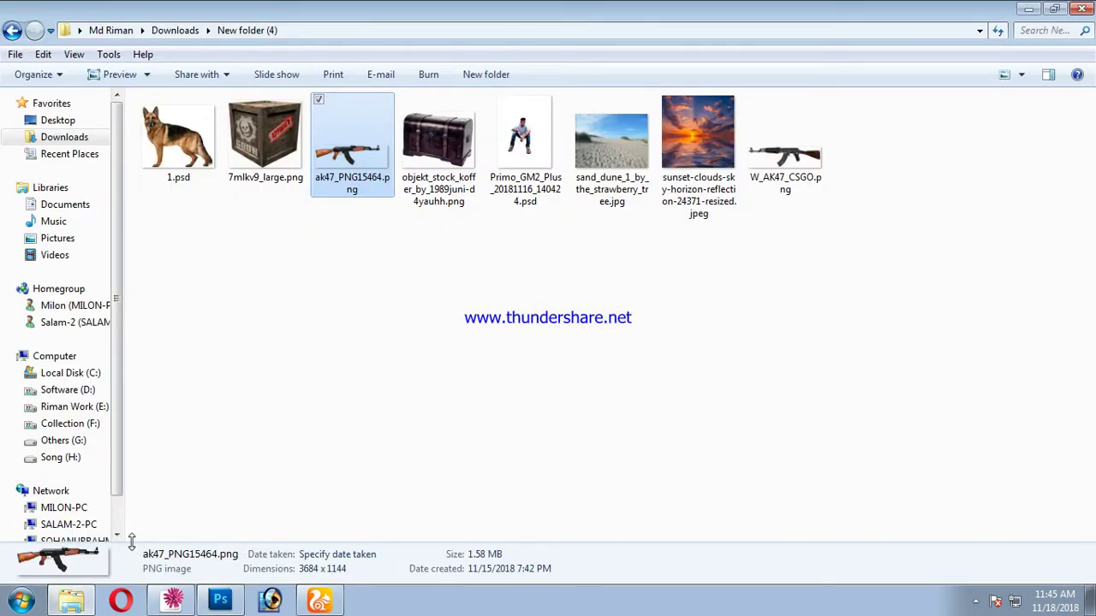
Bring the W_AK47_CSGO rifle into the composite, shrunk to about half size beside the crate
left_click(418, 344)
left_click(788, 158)
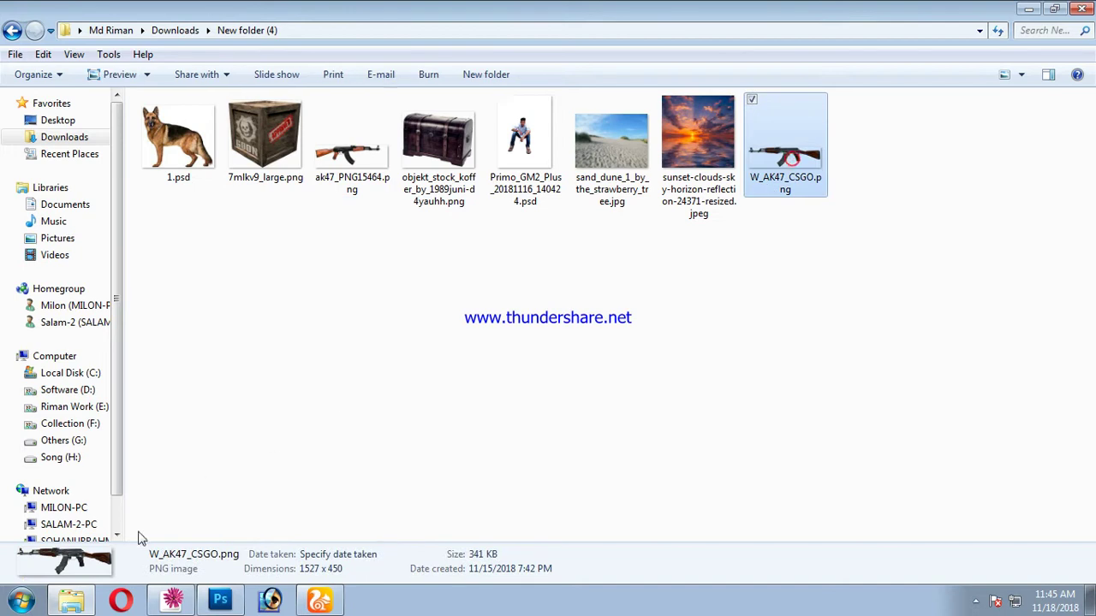
left_click(220, 600)
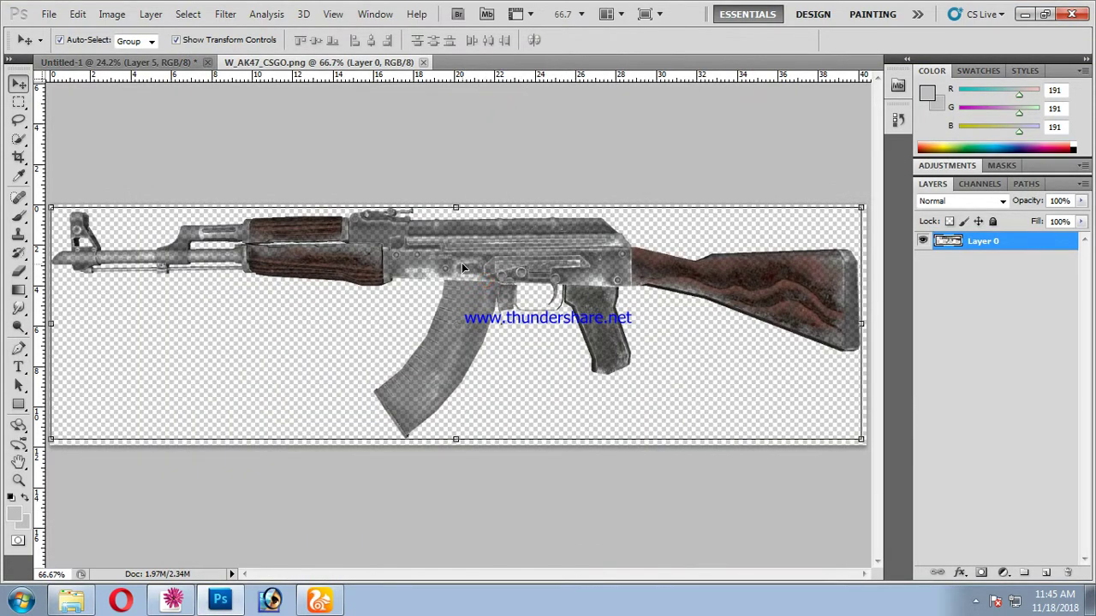
mouse_move(463, 268)
left_mouse_down()
mouse_move(177, 62)
mouse_move(233, 385)
left_mouse_up()
mouse_move(379, 451)
left_mouse_down()
mouse_move(334, 417)
mouse_move(231, 482)
mouse_move(205, 469)
mouse_move(244, 431)
left_mouse_up()
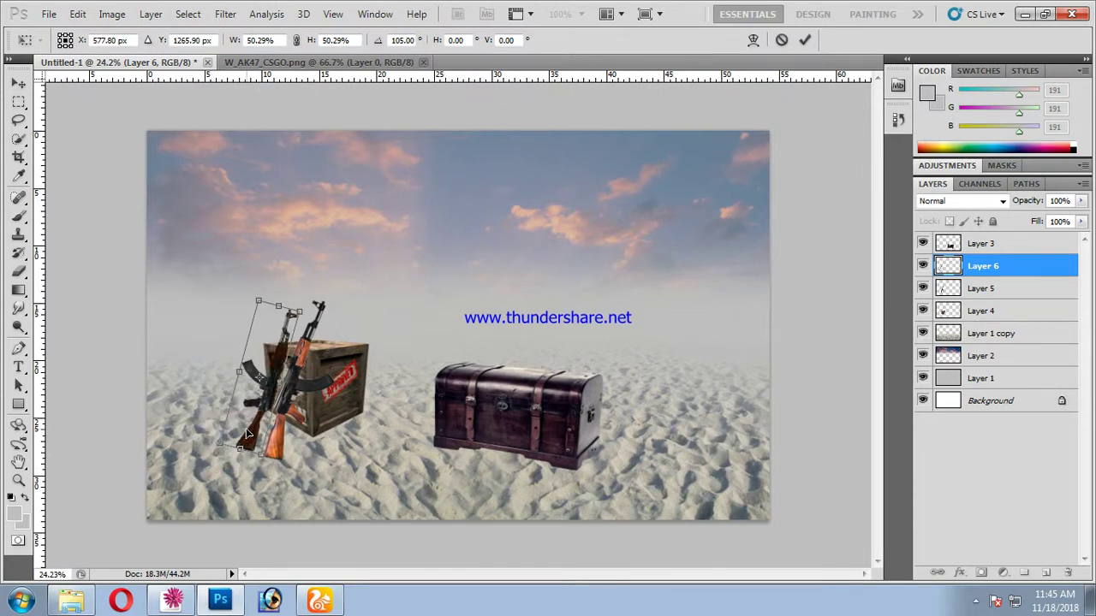
left_click_drag(243, 428, 244, 421)
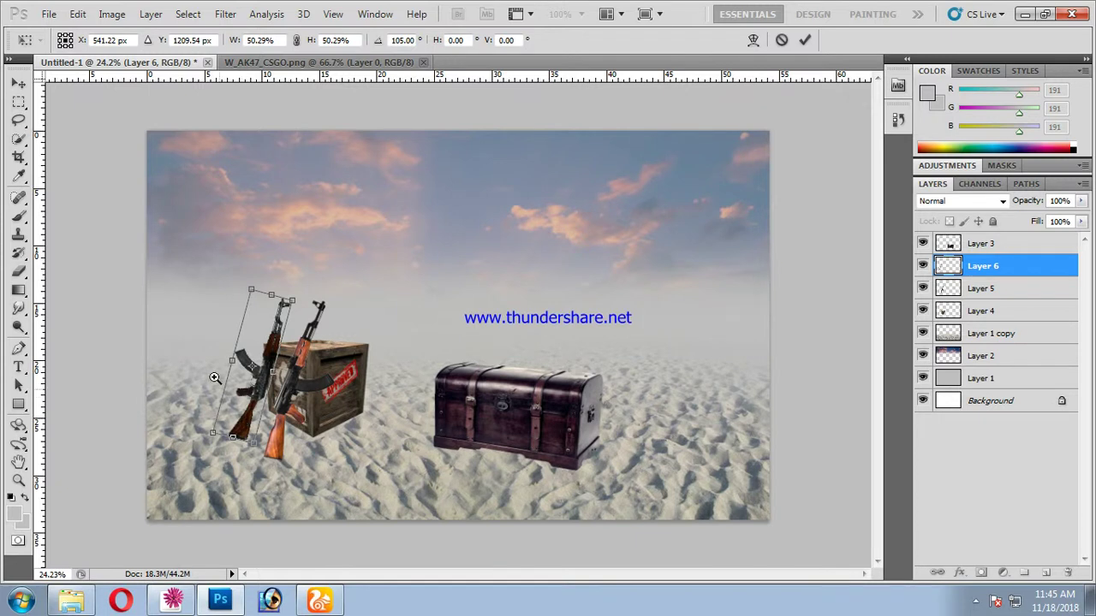
scroll(214, 377, "up", 5)
key("Return")
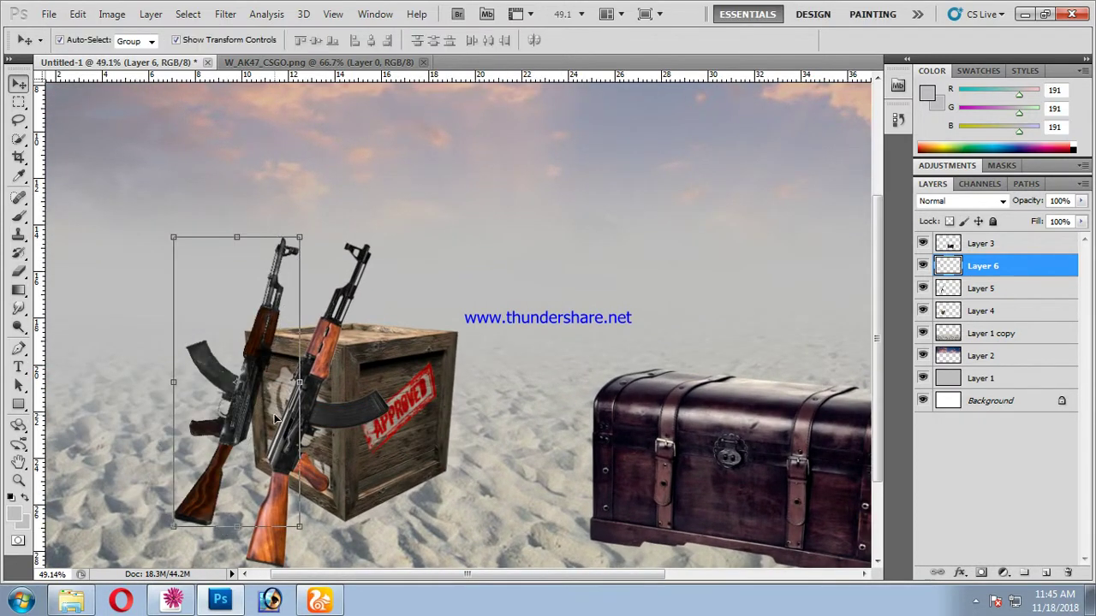
Flip the left rifle horizontally, enlarge it to about 139%, and raise its layer above Layer 3
left_click_drag(237, 412, 251, 412)
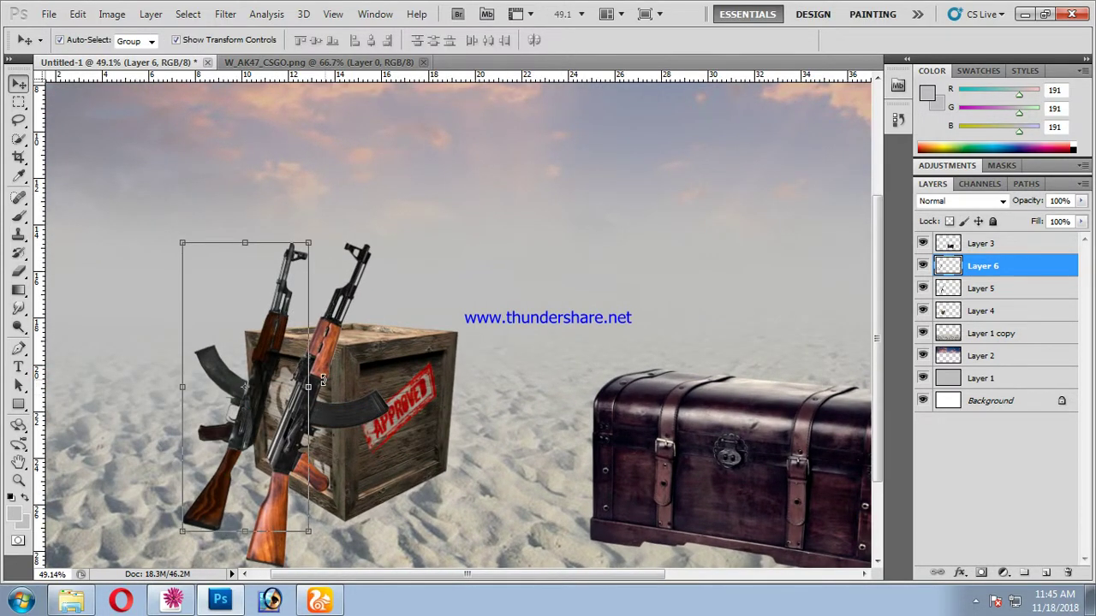
key("ctrl+t")
right_click(309, 371)
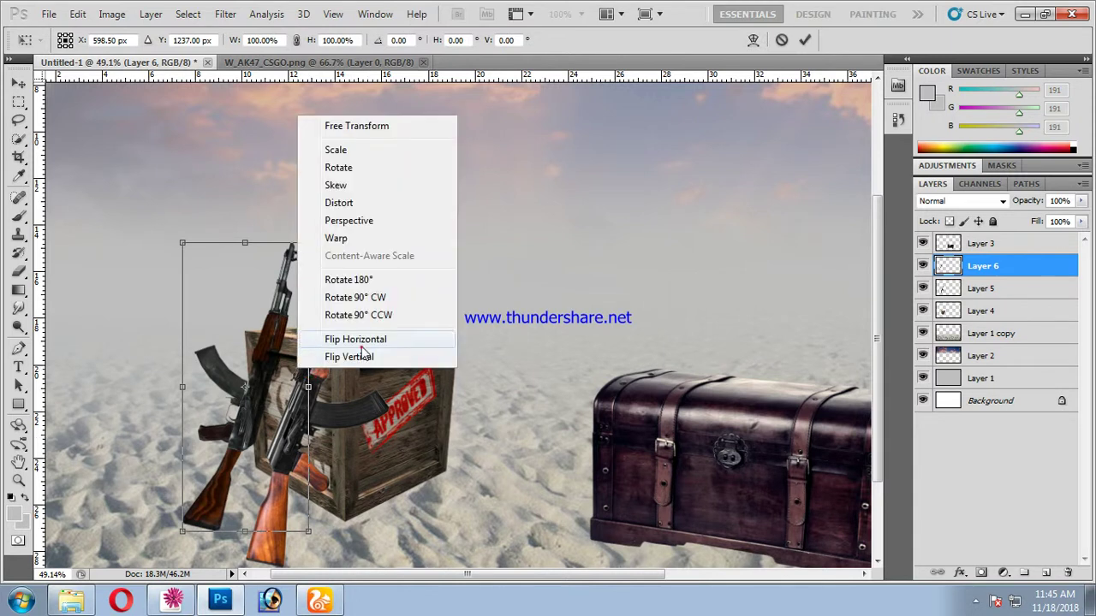
left_click(355, 340)
mouse_move(347, 370)
left_mouse_down()
mouse_move(341, 445)
mouse_move(289, 432)
left_mouse_up()
key("Return")
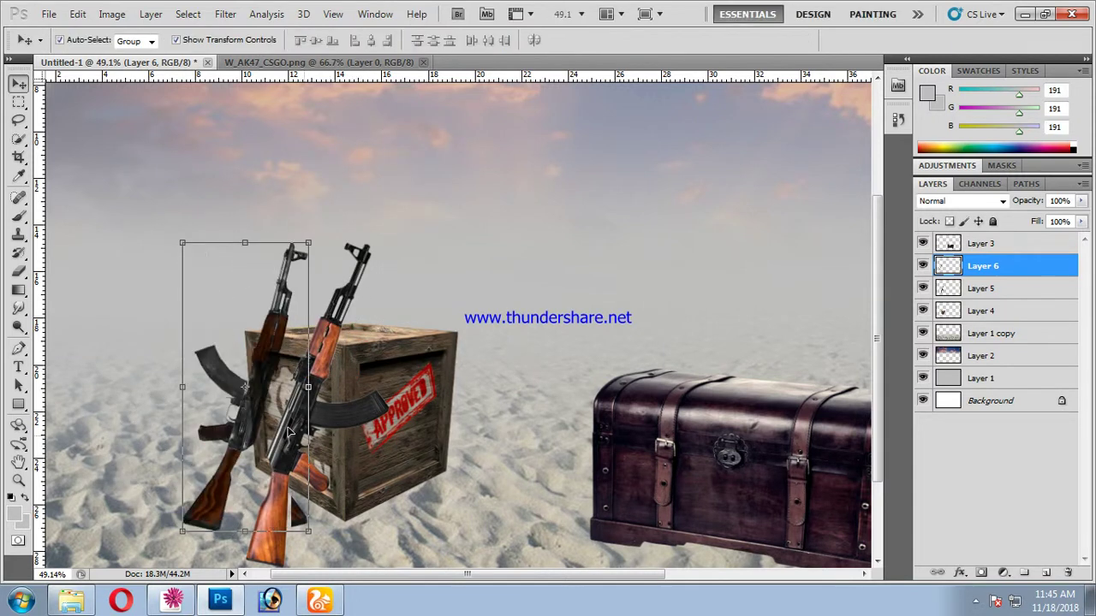
left_click_drag(309, 244, 356, 196)
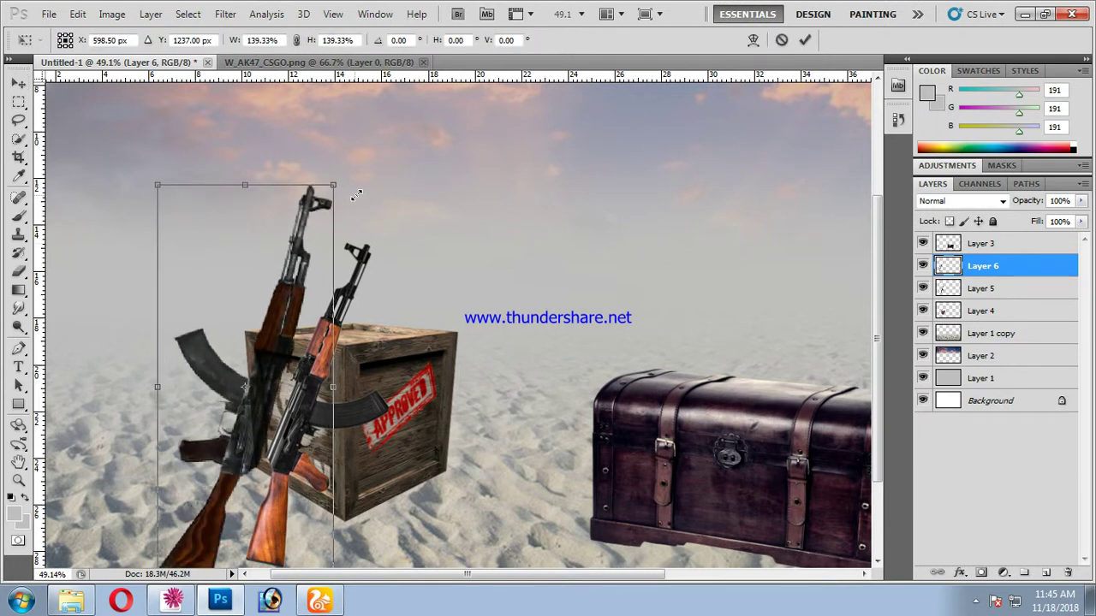
left_click_drag(260, 410, 280, 353)
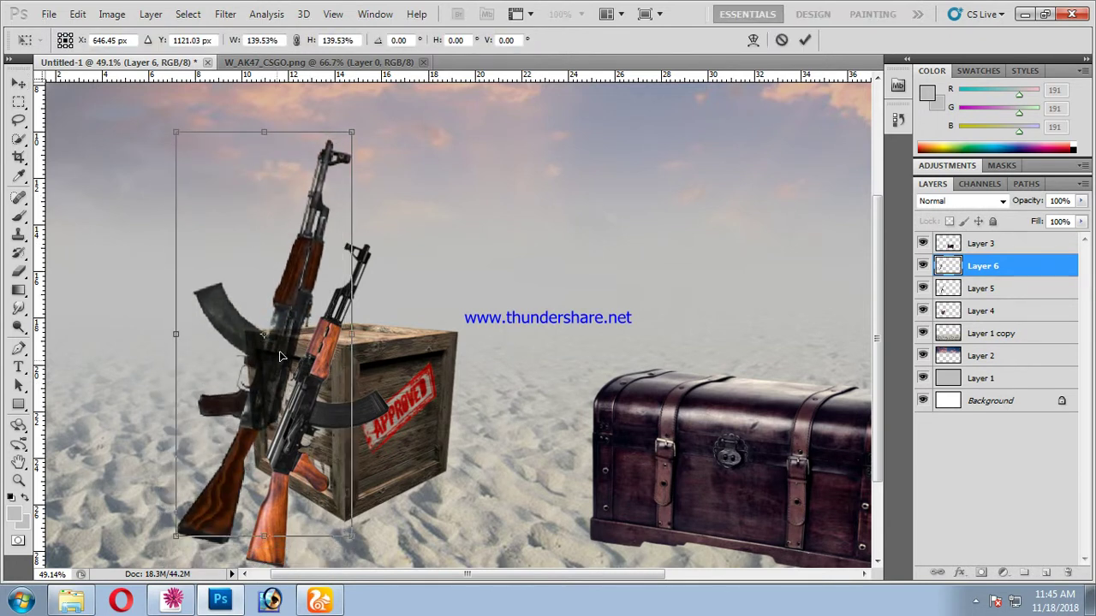
key("Return")
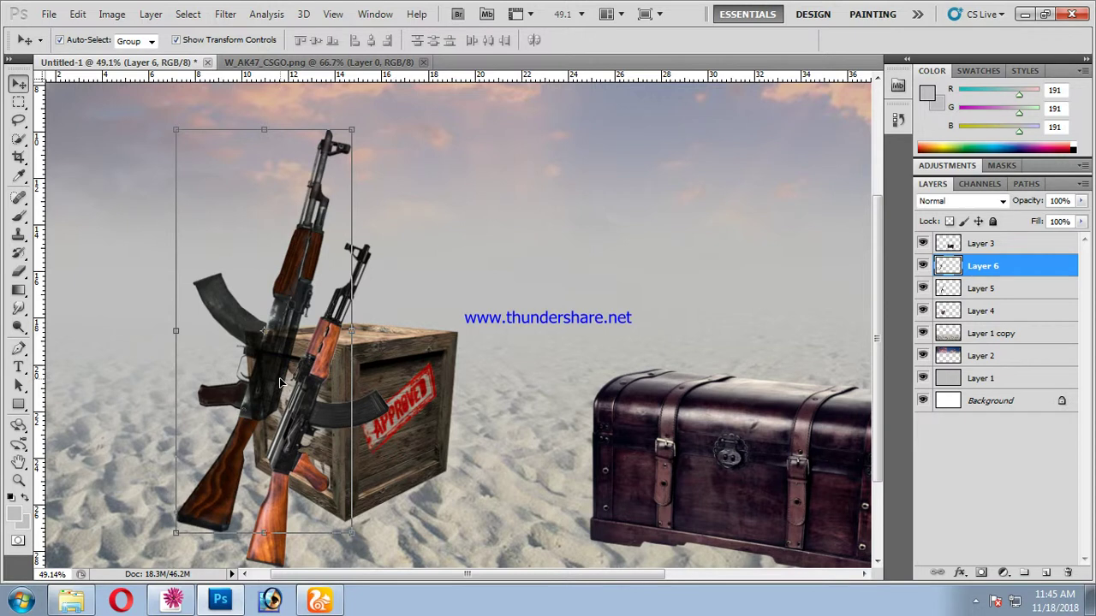
key("ctrl+bracketright")
Shrink the lower rifle leaning on the crate to about 83%
left_click(291, 411)
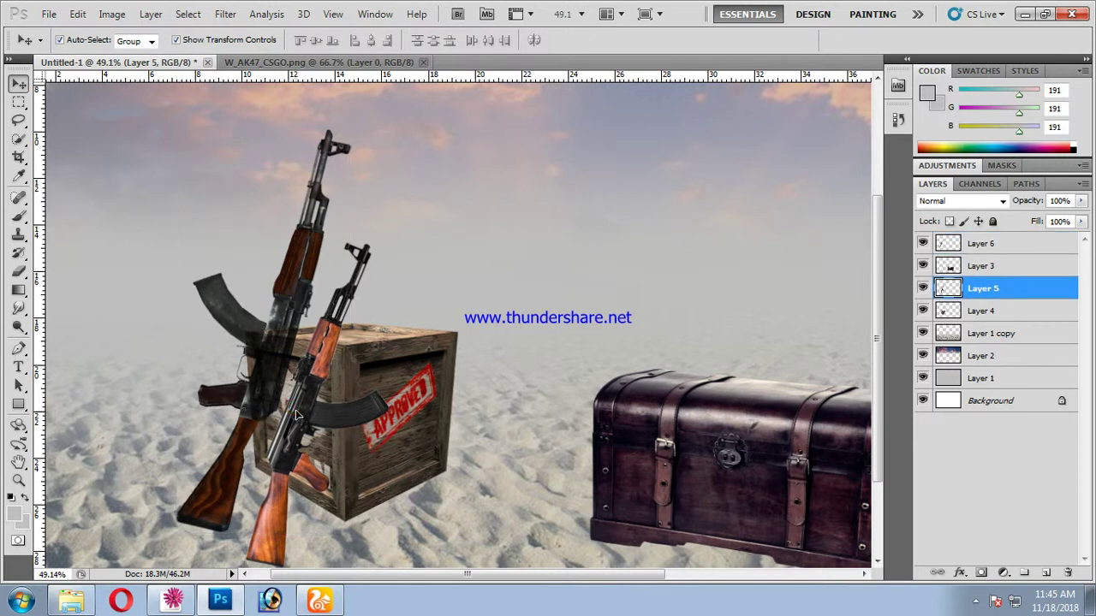
left_click_drag(391, 240, 350, 267)
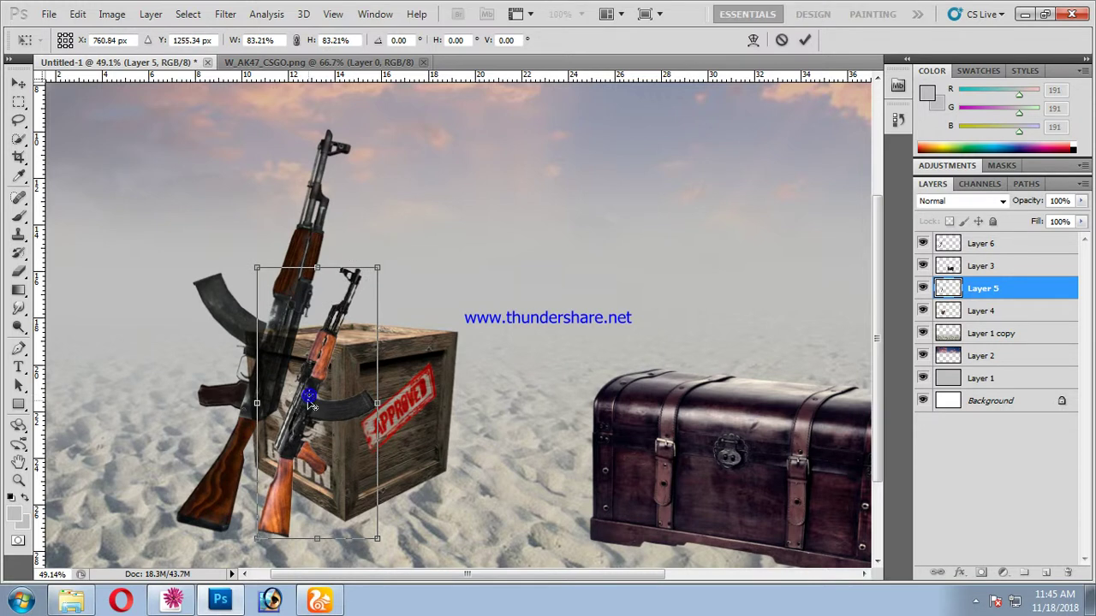
double_click(317, 447)
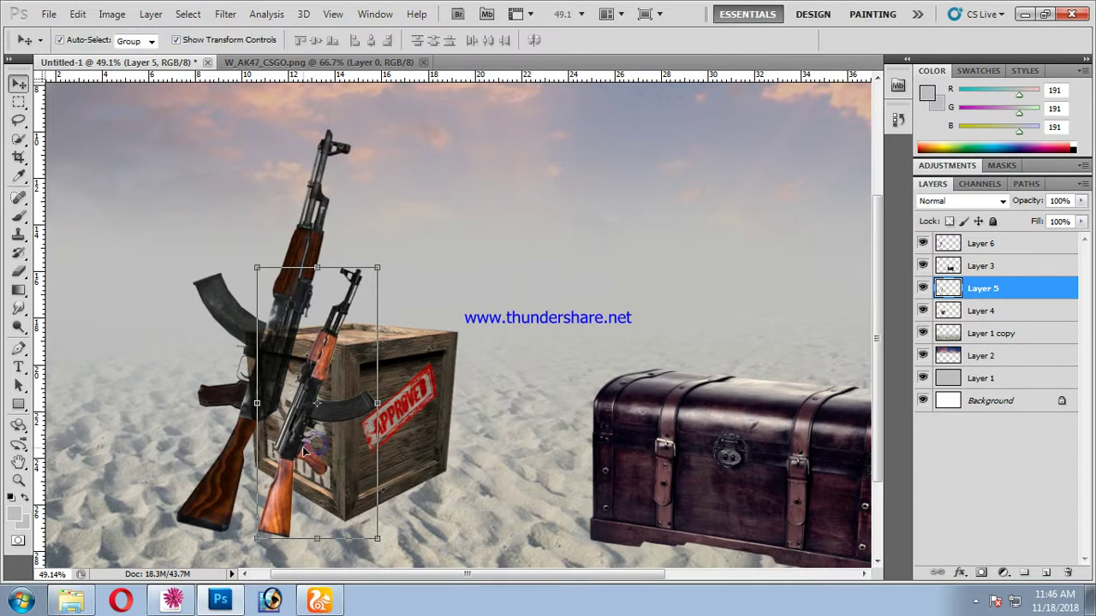
left_click(18, 270)
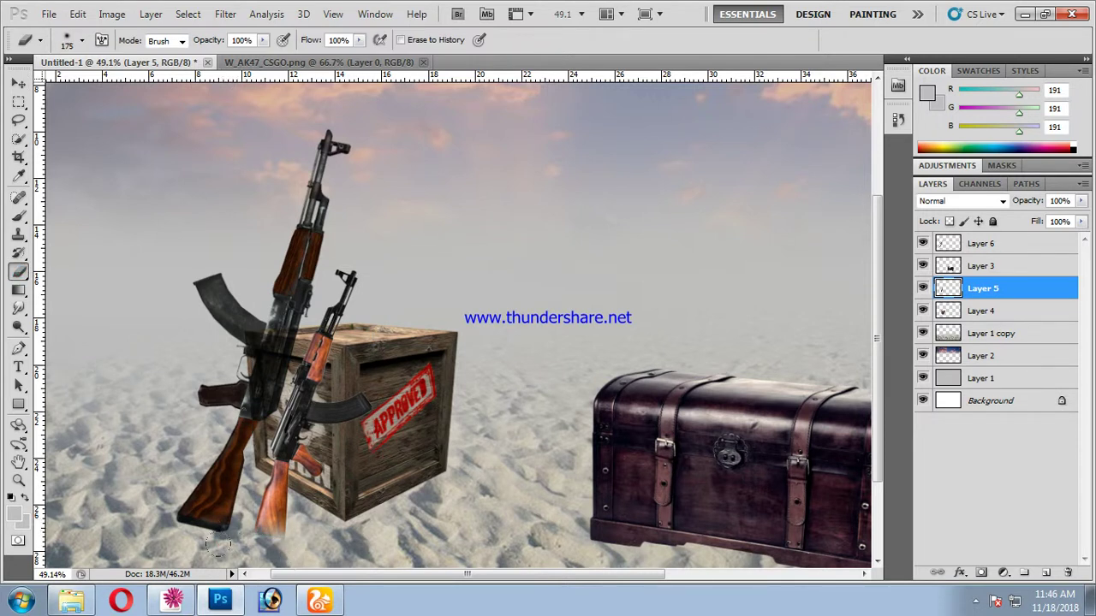
Soft-erase the bottom of the large rifle's butt into the sand
left_click(18, 83)
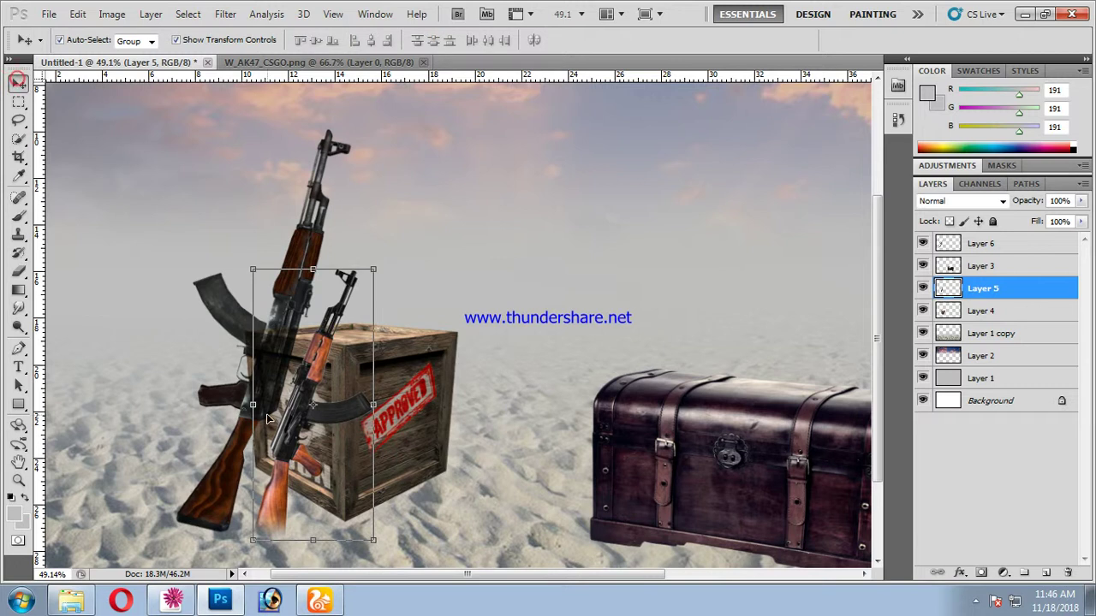
left_click(210, 519)
left_click(19, 271)
left_click_drag(201, 518, 154, 528)
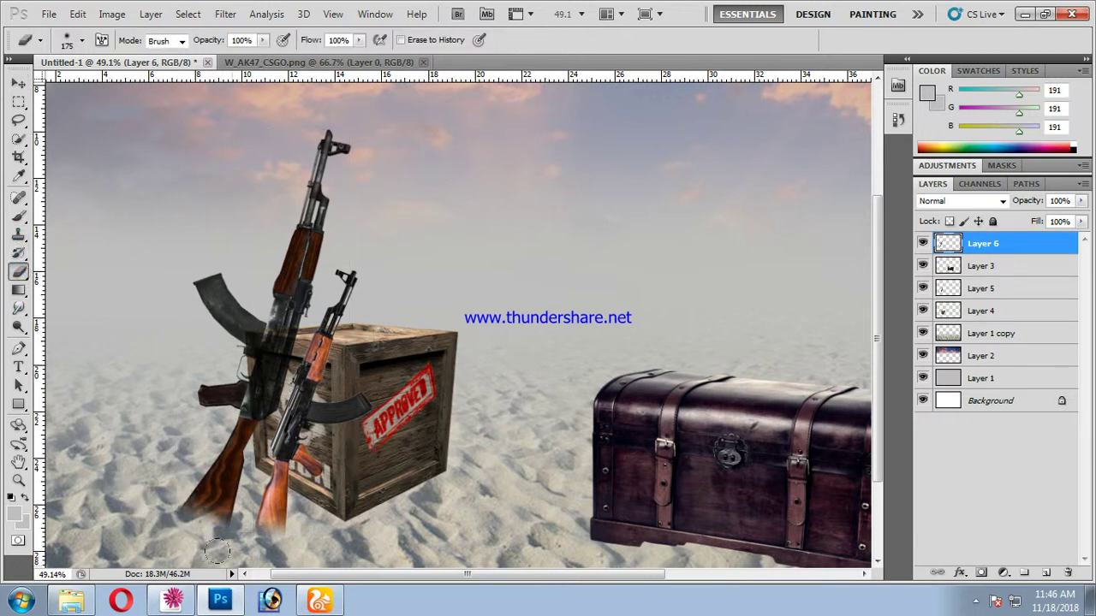
Soft-erase the lower edge of the crate on Layer 4 so it sinks into the sand
left_click(18, 83)
left_click(428, 448)
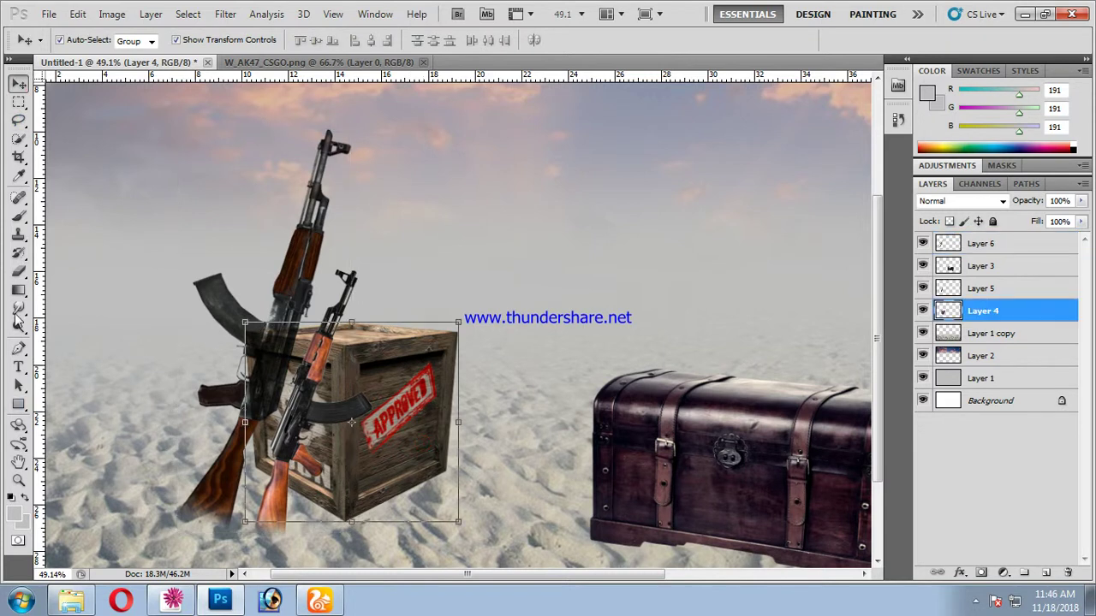
left_click(19, 271)
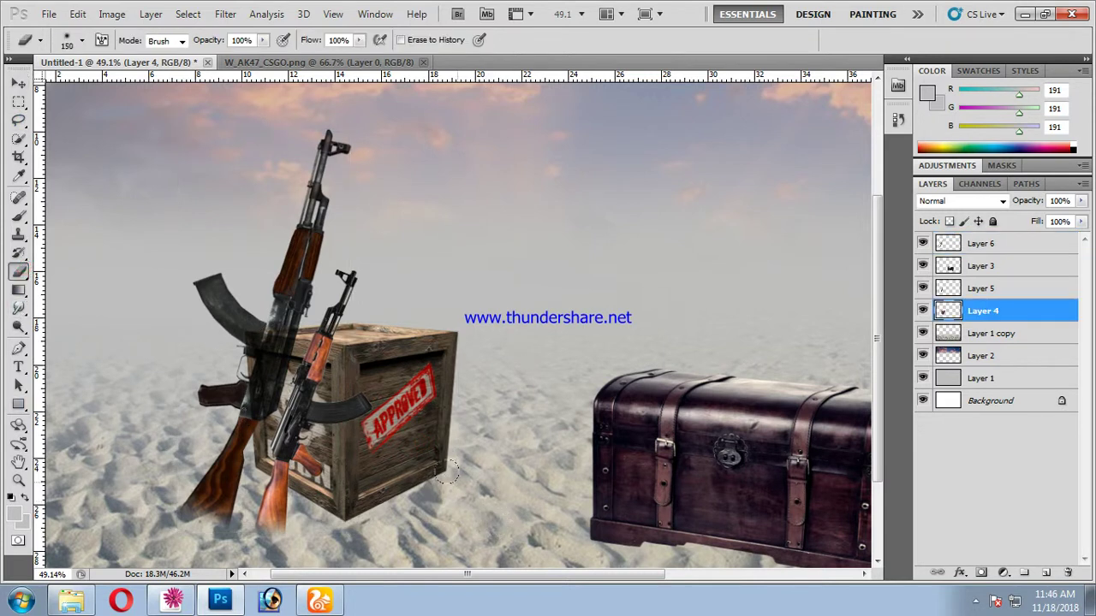
mouse_move(452, 476)
left_mouse_down()
mouse_move(364, 514)
mouse_move(460, 471)
left_mouse_up()
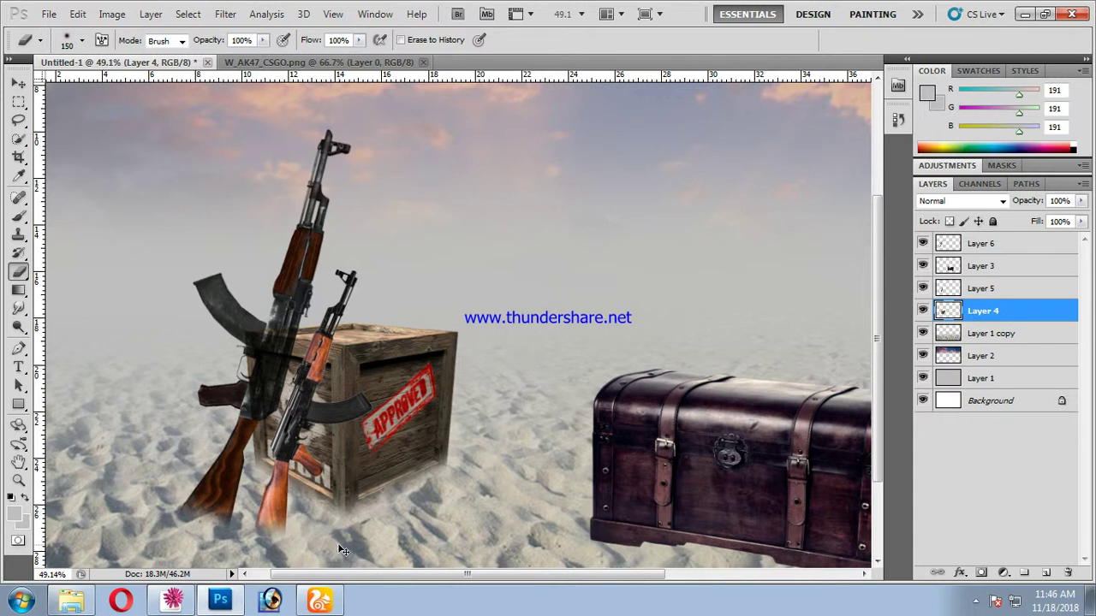
key("ctrl+minus")
left_click(18, 84)
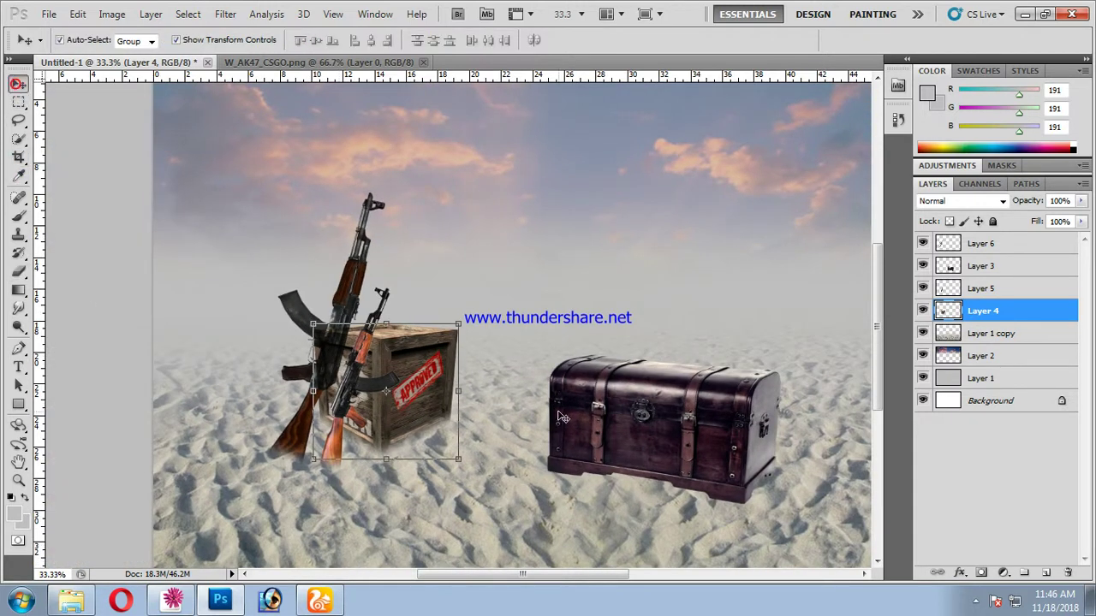
Soft-erase the chest's lower edge so it fades into the sand
left_click(623, 430)
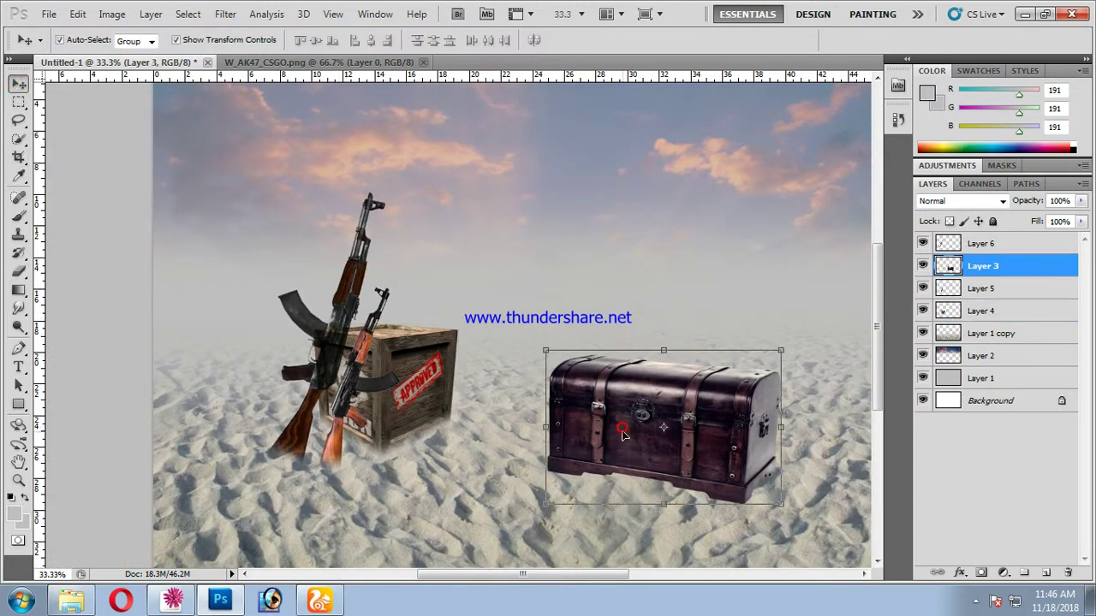
left_click(18, 270)
scroll(557, 460, "up", 3)
scroll(516, 426, "up", 1)
mouse_move(516, 426)
left_mouse_down()
mouse_move(229, 338)
mouse_move(196, 300)
mouse_move(354, 359)
mouse_move(266, 340)
left_mouse_up()
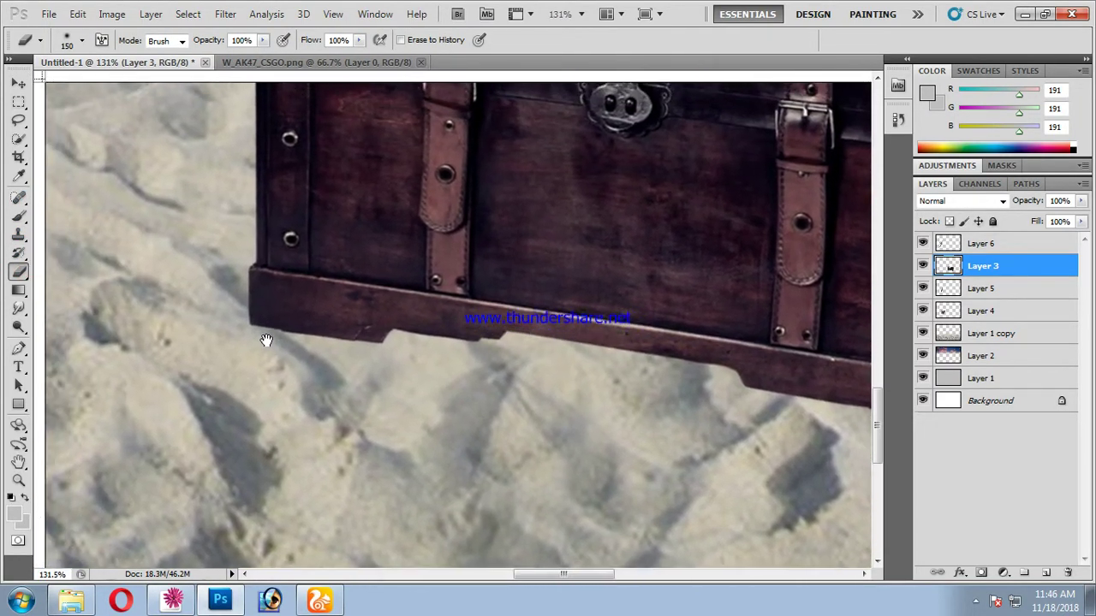
key("ctrl+r")
mouse_move(264, 303)
left_mouse_down()
mouse_move(301, 363)
mouse_move(571, 380)
mouse_move(685, 359)
left_mouse_up()
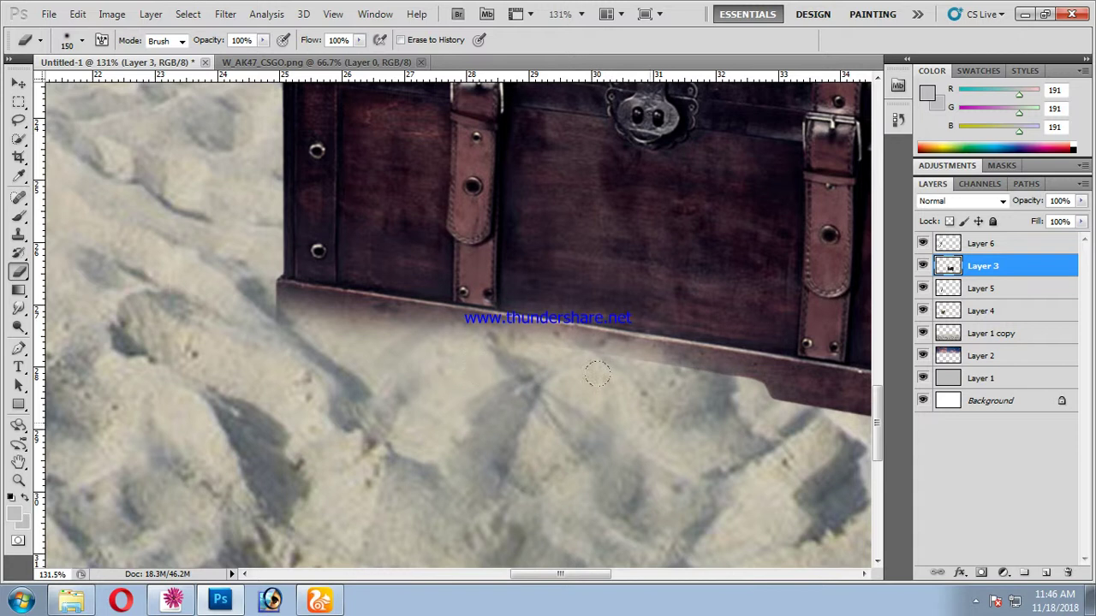
mouse_move(694, 455)
left_mouse_down()
mouse_move(418, 435)
mouse_move(413, 411)
mouse_move(357, 356)
mouse_move(570, 421)
mouse_move(636, 455)
mouse_move(745, 428)
mouse_move(585, 451)
left_mouse_up()
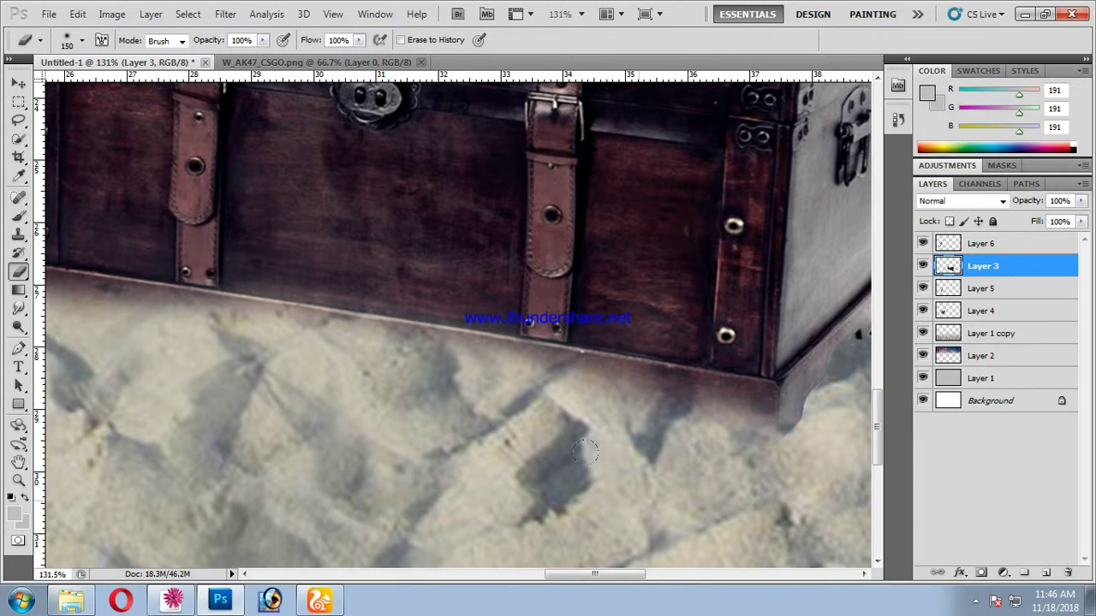
Drop the Primo photo of the seated young man onto the canvas over the chest
key("ctrl+minus")
key("ctrl+minus")
key("ctrl+minus")
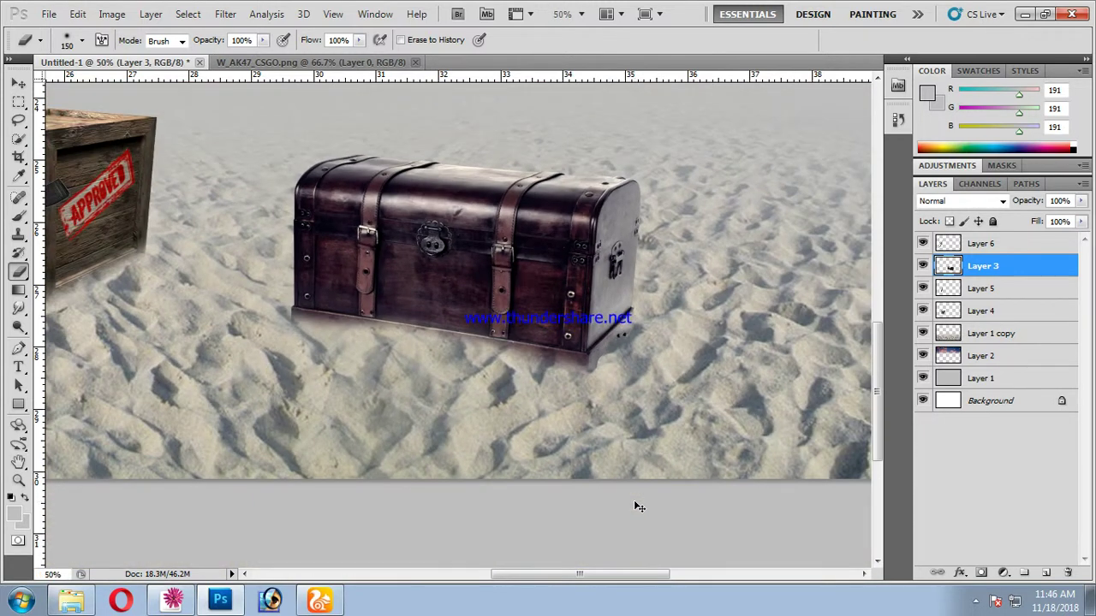
left_click_drag(430, 388, 426, 409)
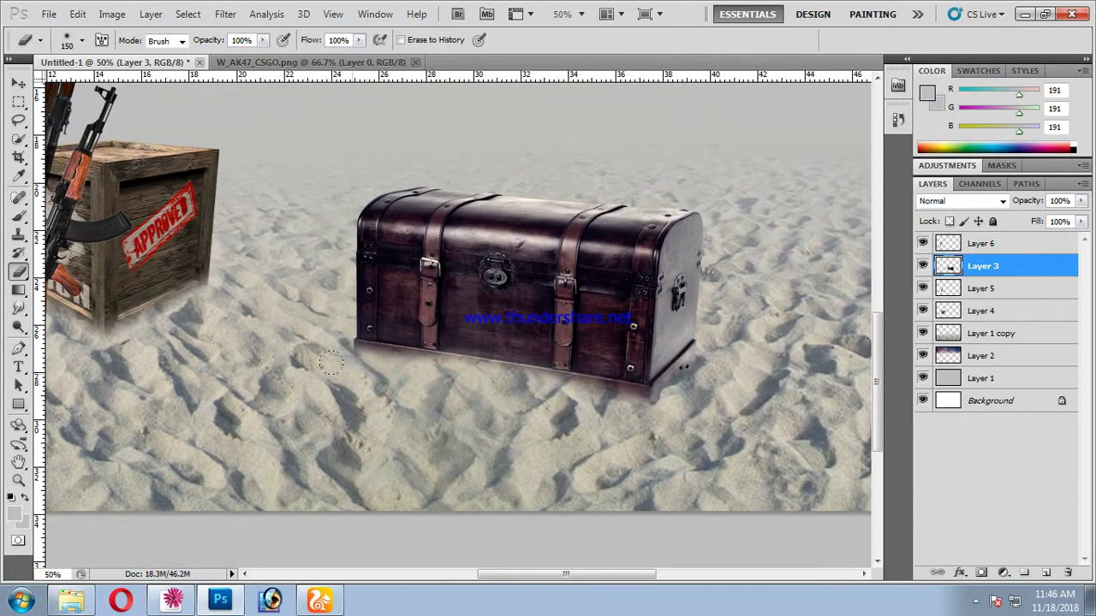
key("ctrl+minus")
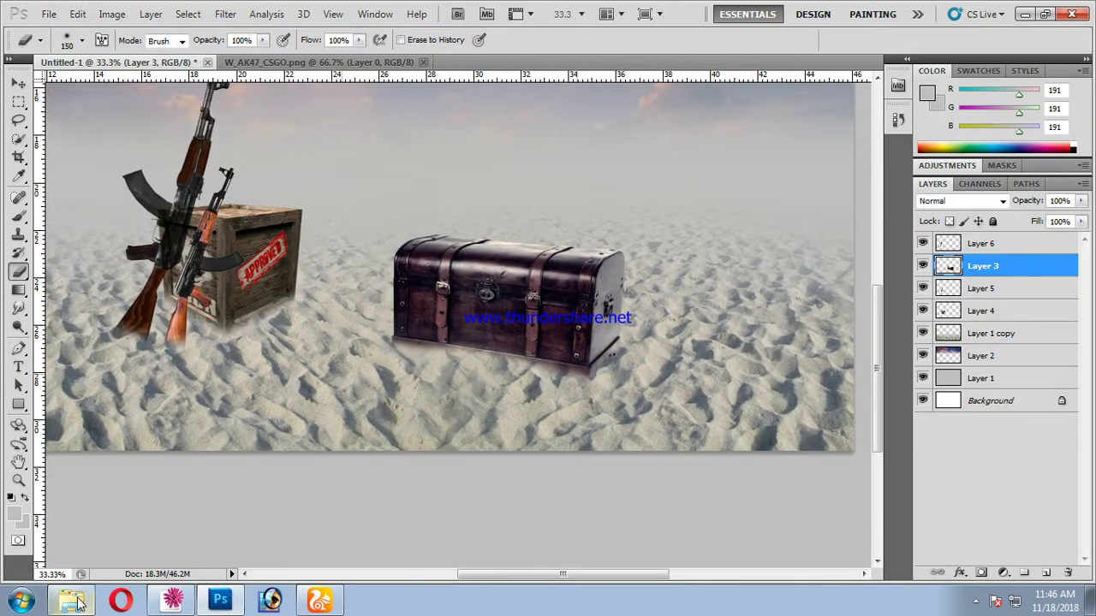
left_click(71, 599)
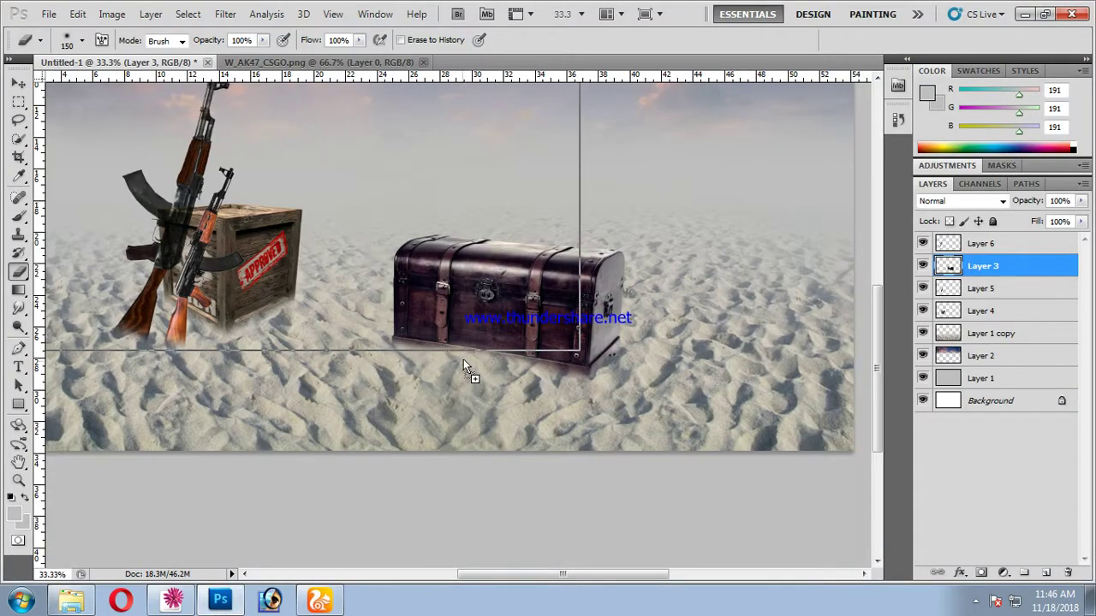
mouse_move(214, 565)
left_mouse_down()
mouse_move(462, 362)
mouse_move(529, 260)
left_mouse_up()
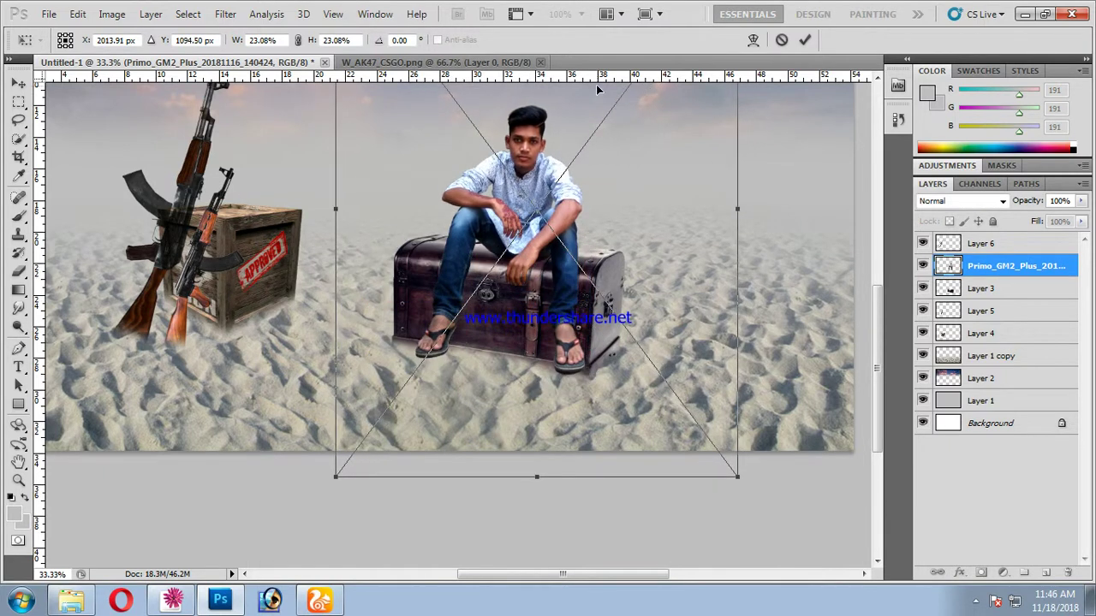
Commit the photo's placement, enlarge the young man to about 123%, and raise him slightly
left_click(804, 40)
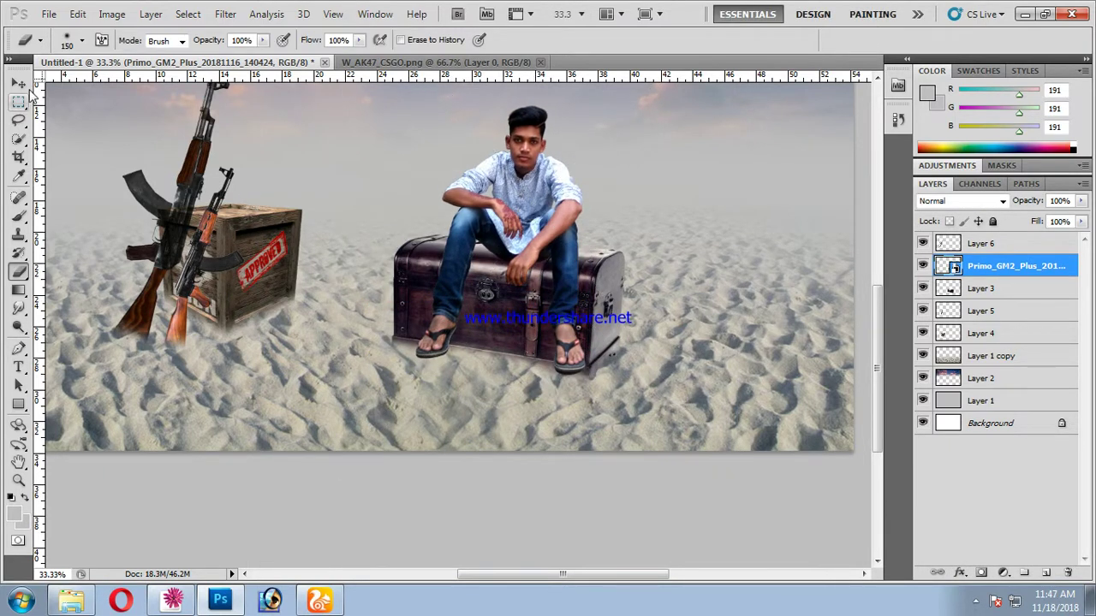
key("v")
left_click_drag(548, 224, 539, 233)
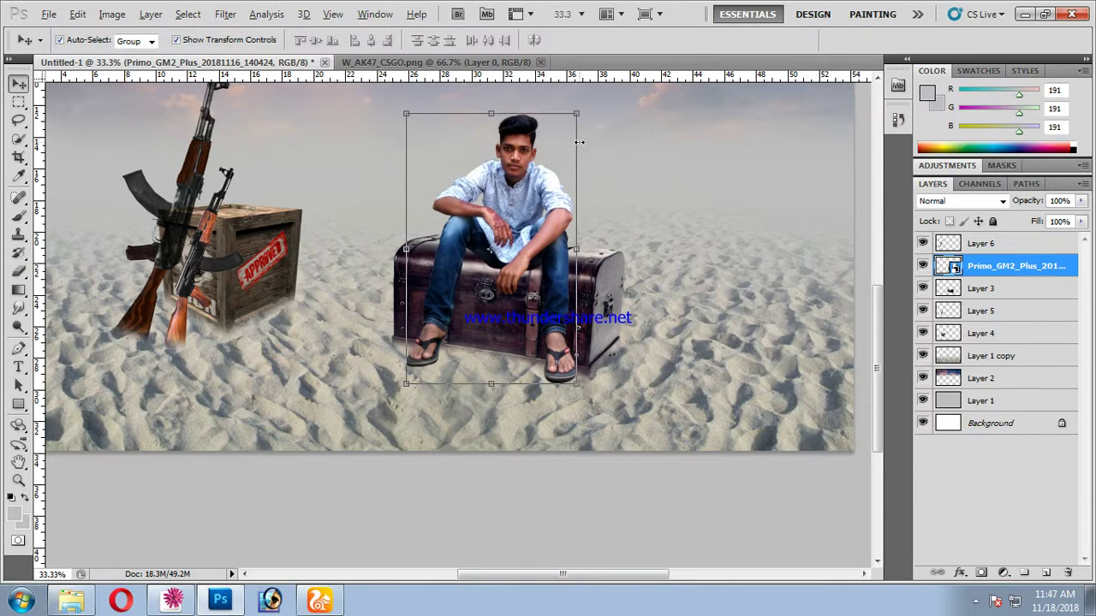
left_click_drag(577, 113, 605, 87)
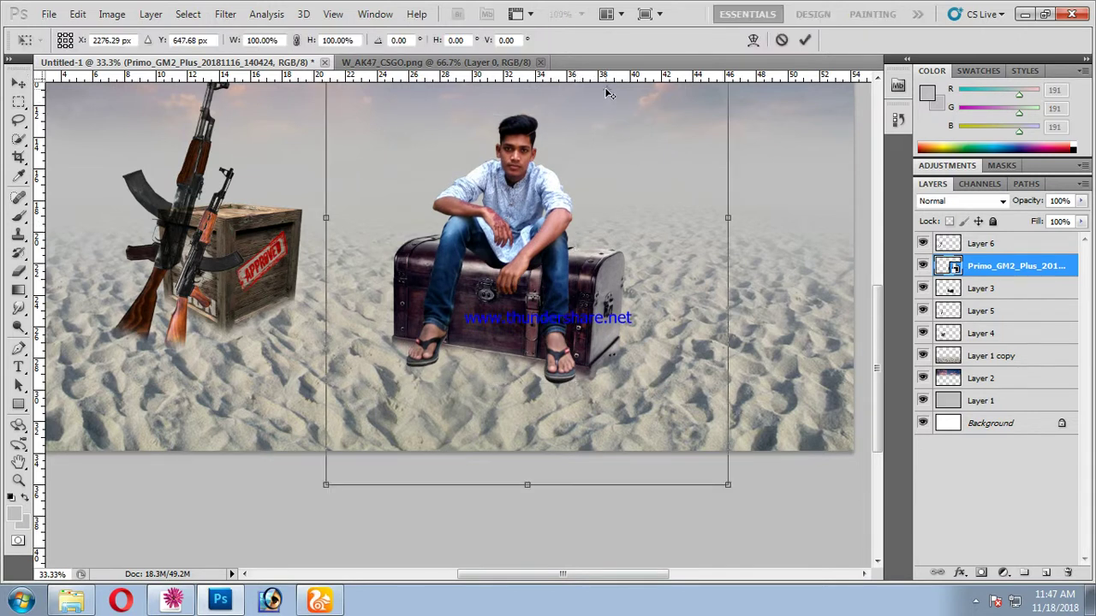
key("ctrl+minus")
left_click_drag(690, 154, 723, 101)
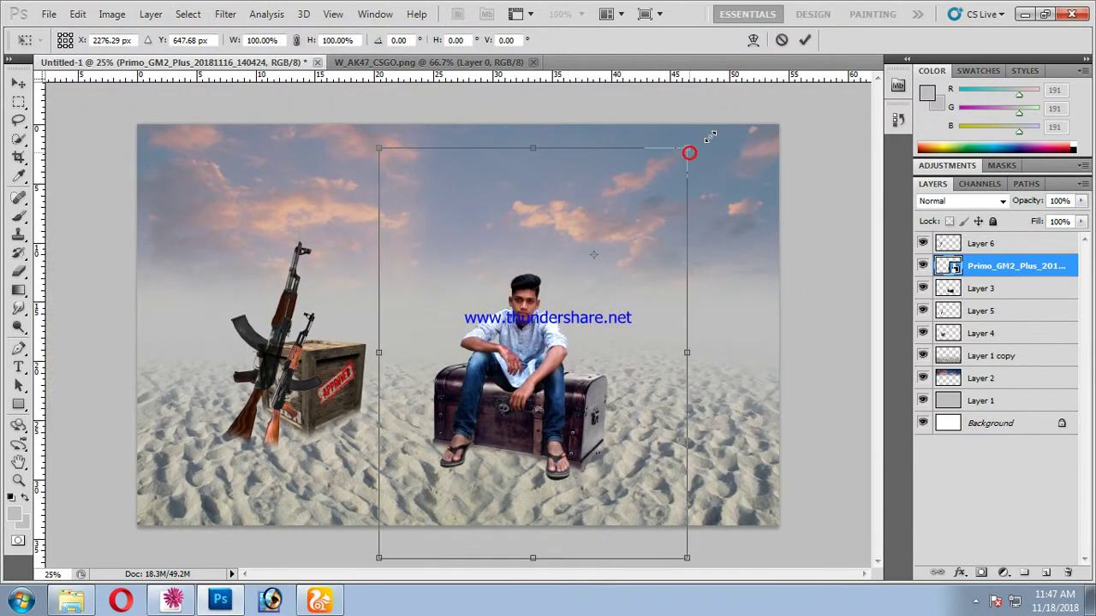
left_click_drag(534, 392, 532, 381)
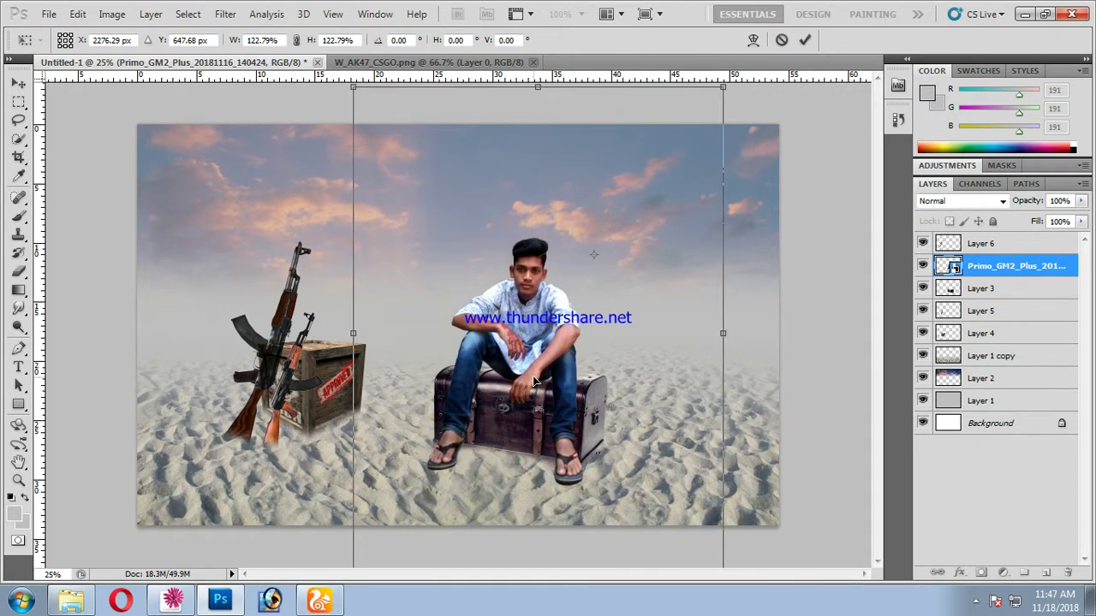
left_click(805, 40)
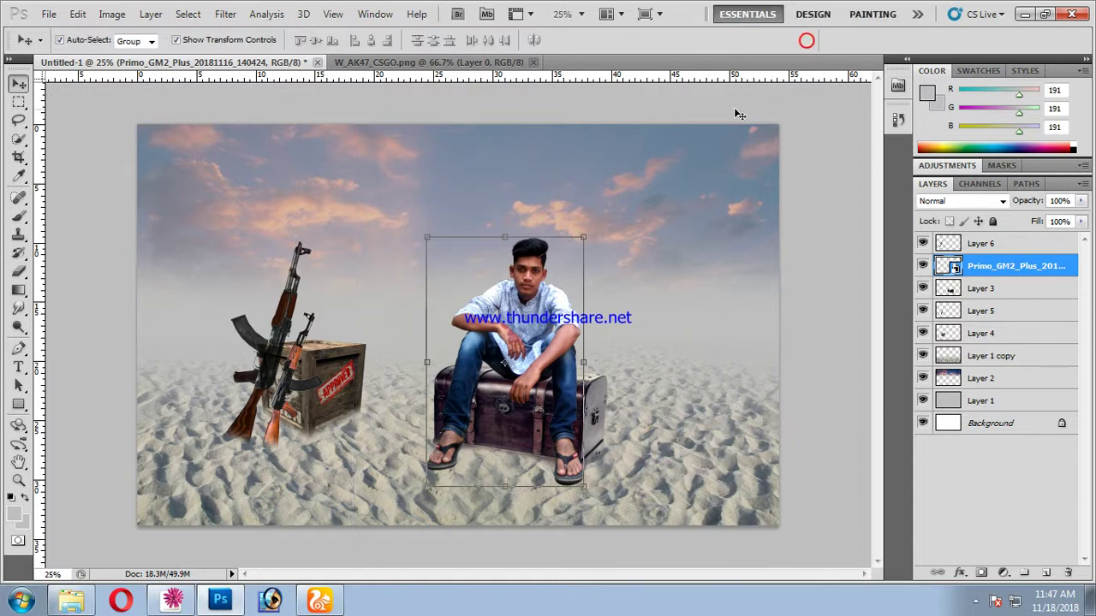
Rescale the man to about 130.43% and shift him up and right on the chest
left_click(584, 233)
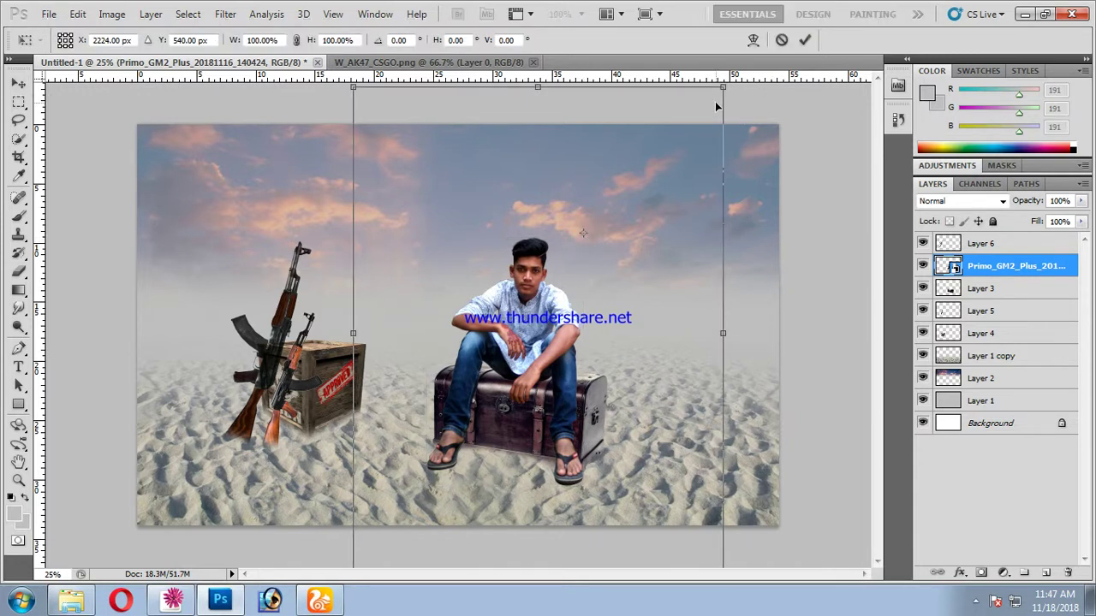
key("ctrl+minus")
left_click_drag(635, 166, 678, 119)
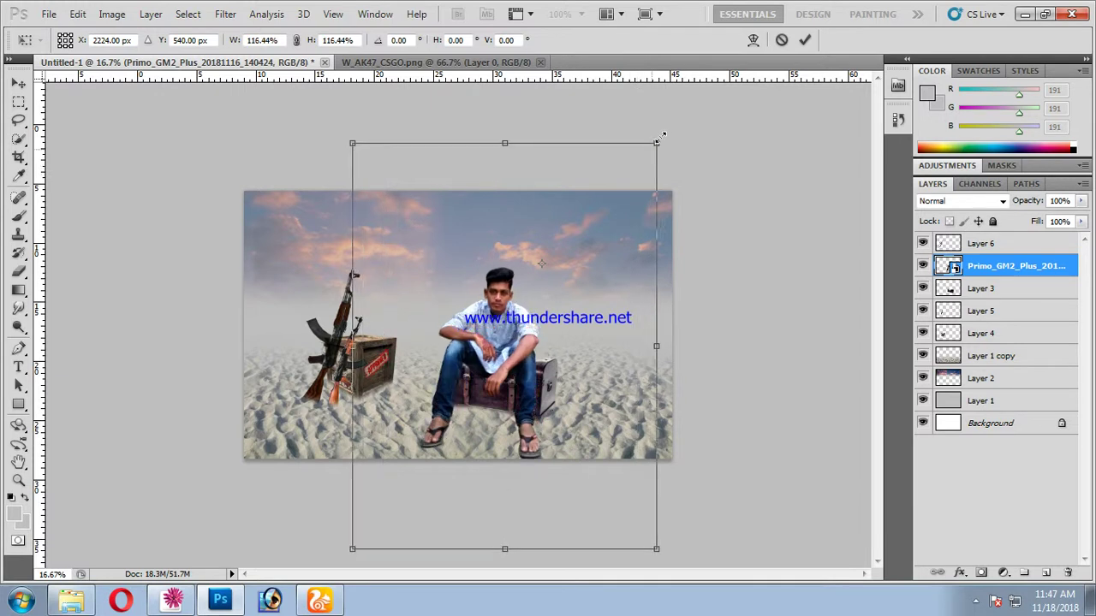
mouse_move(538, 344)
left_mouse_down()
mouse_move(555, 317)
mouse_move(545, 318)
left_mouse_up()
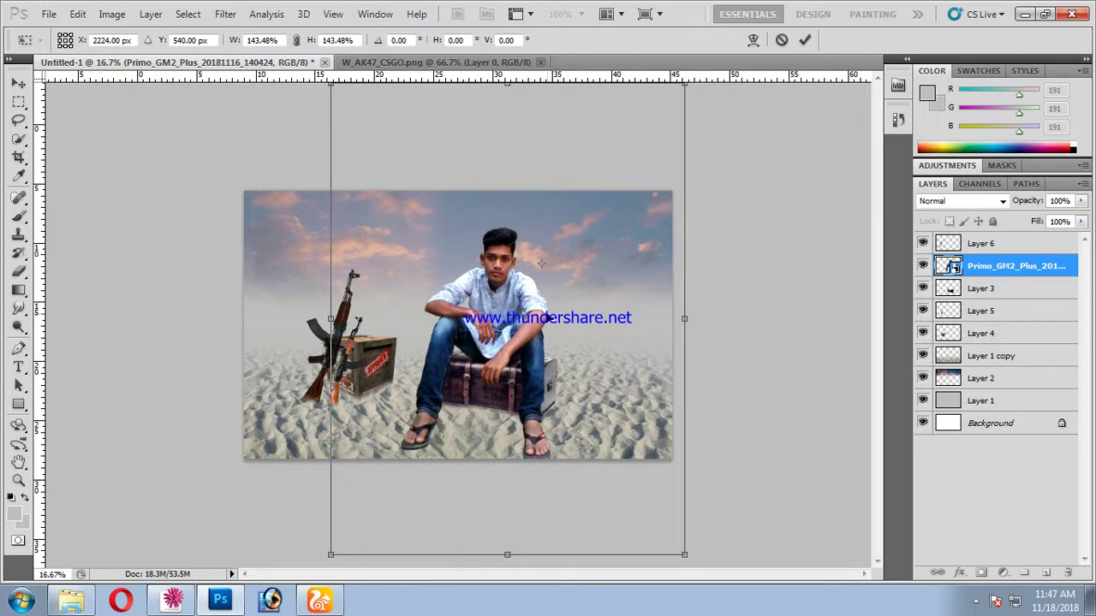
left_click_drag(686, 86, 669, 108)
left_click_drag(548, 301, 552, 296)
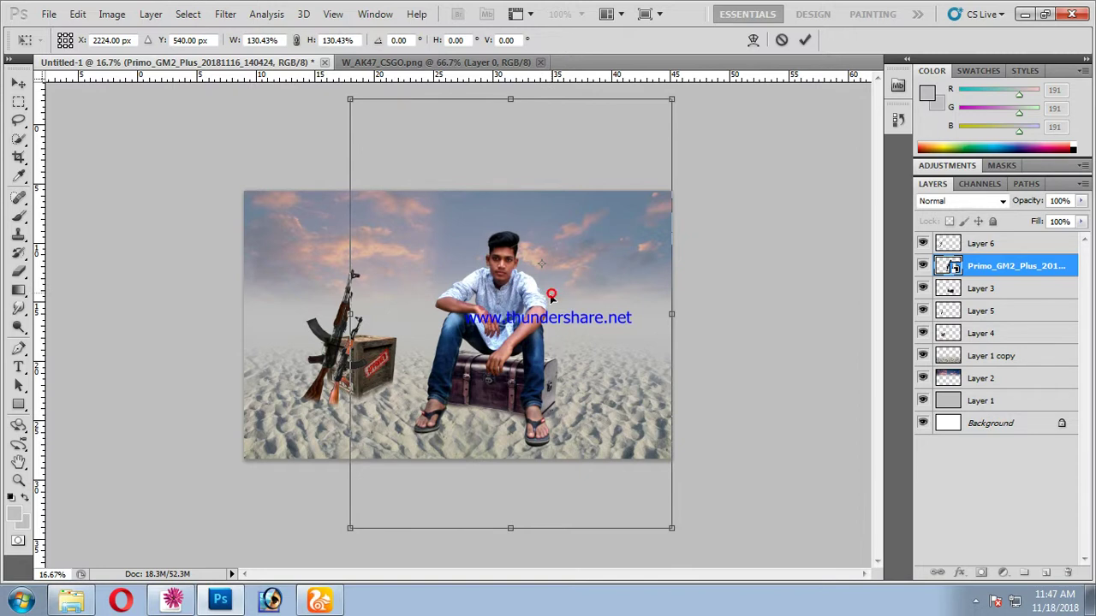
key("Return")
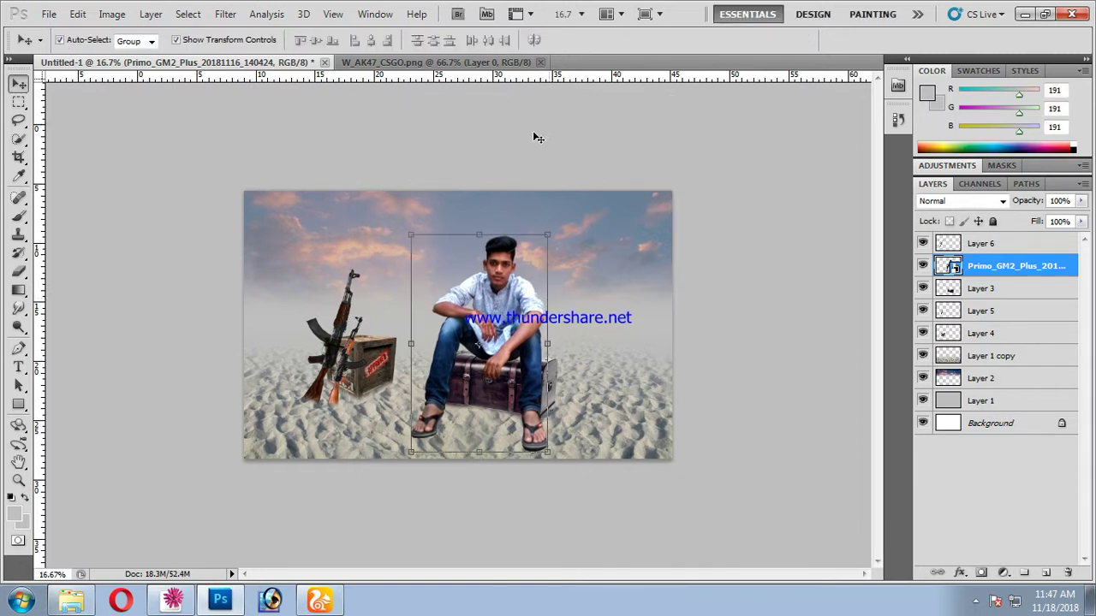
Apply a slight warp to the seated man's photo and nudge him a few pixels with arrow keys
key("ctrl+t")
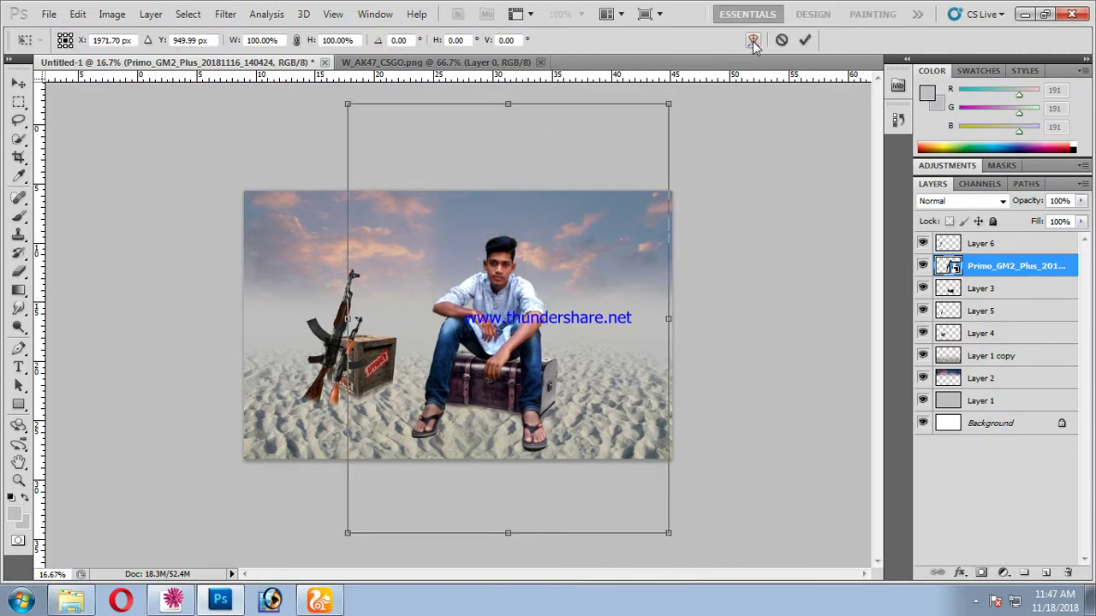
left_click(752, 41)
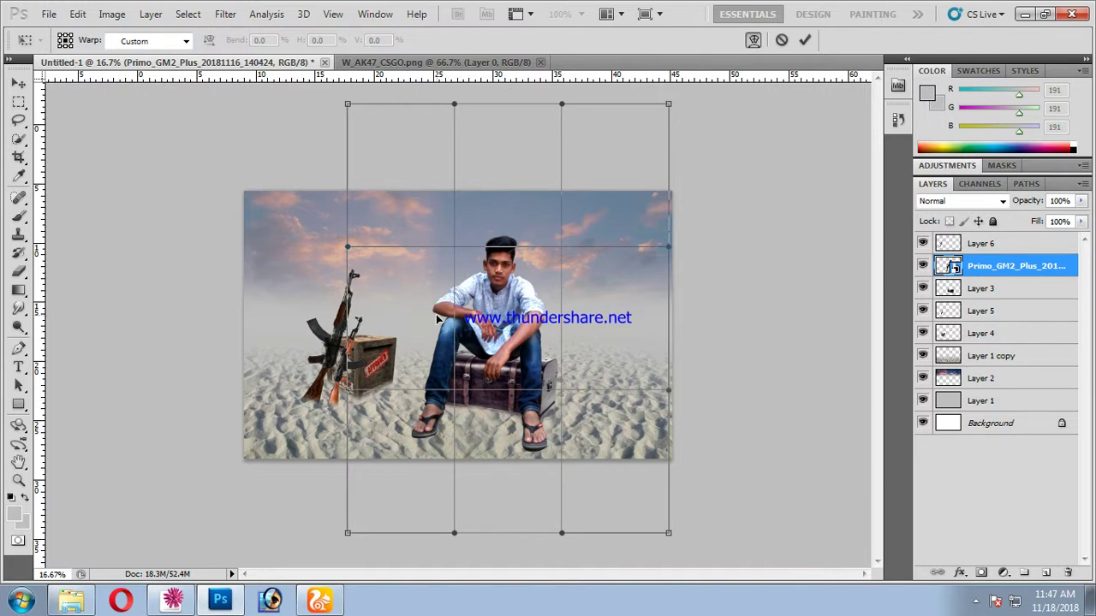
scroll(445, 326, "up", 3)
scroll(445, 325, "up", 3)
left_click_drag(532, 416, 531, 420)
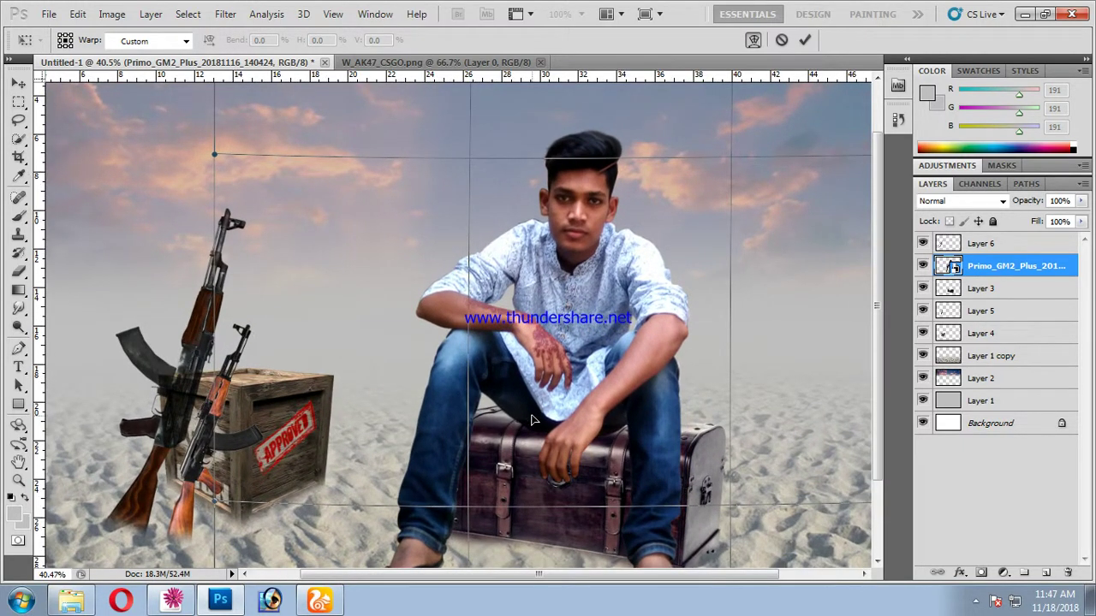
left_click_drag(532, 419, 532, 416)
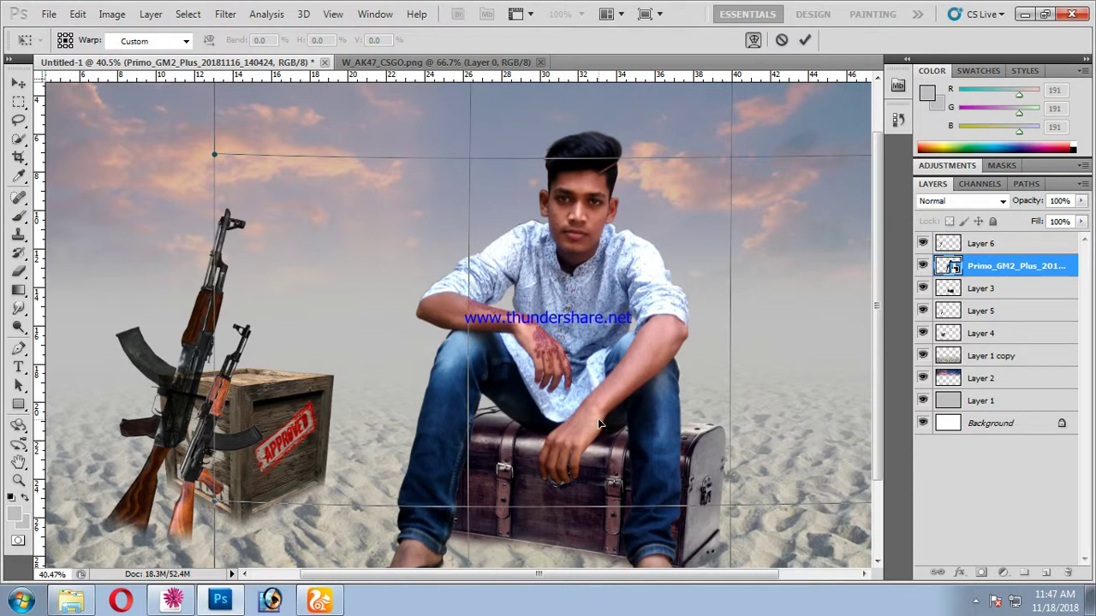
key("Return")
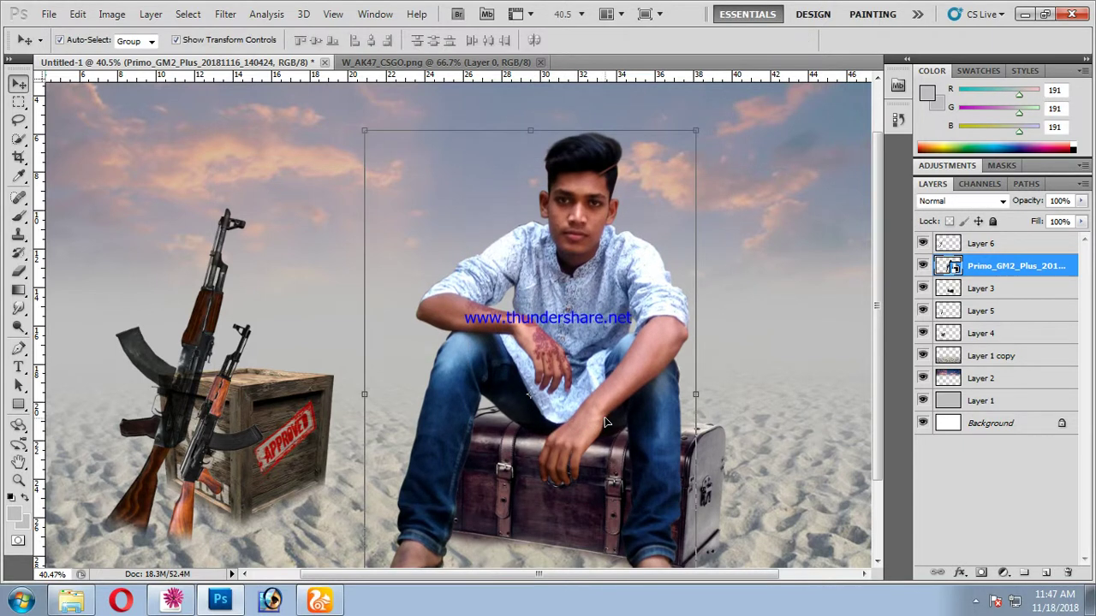
key("ctrl+minus")
key("ctrl+minus")
key("Up")
key("Up")
key("Up")
key("Up")
key("Right")
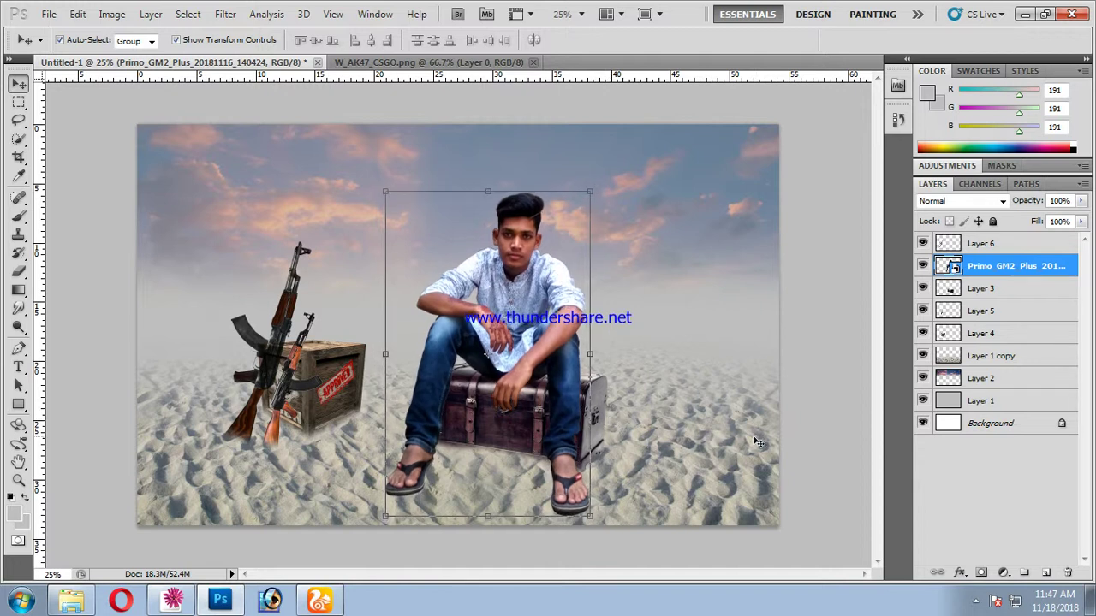
Add a new shadow layer and test a dark grey soft brush stroke, undoing it
left_click(1045, 571)
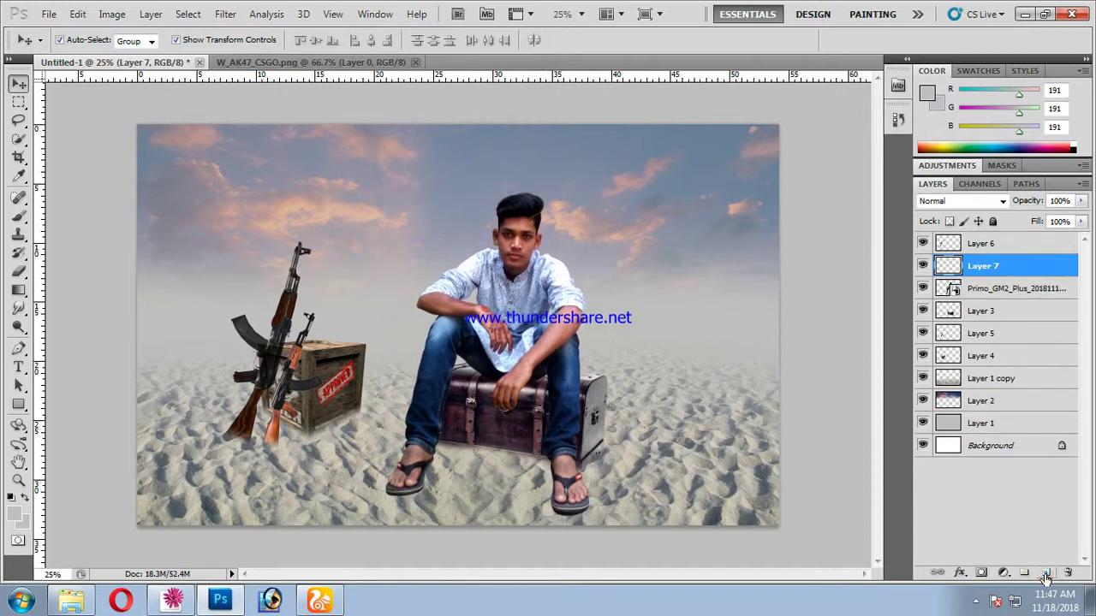
left_click(19, 216)
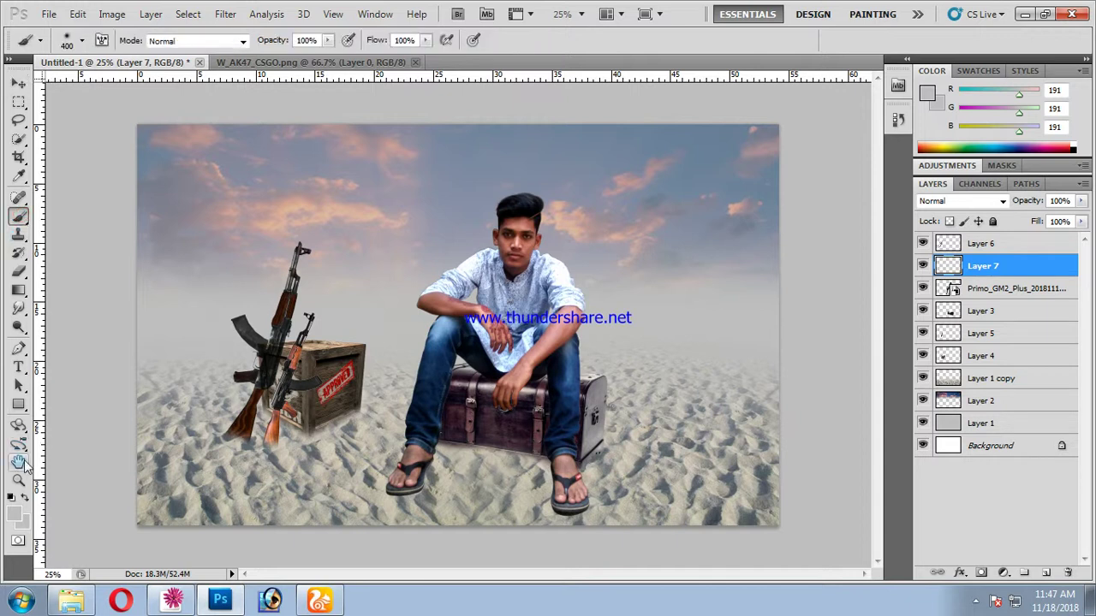
left_click(14, 513)
left_click_drag(622, 300, 530, 321)
key("Return")
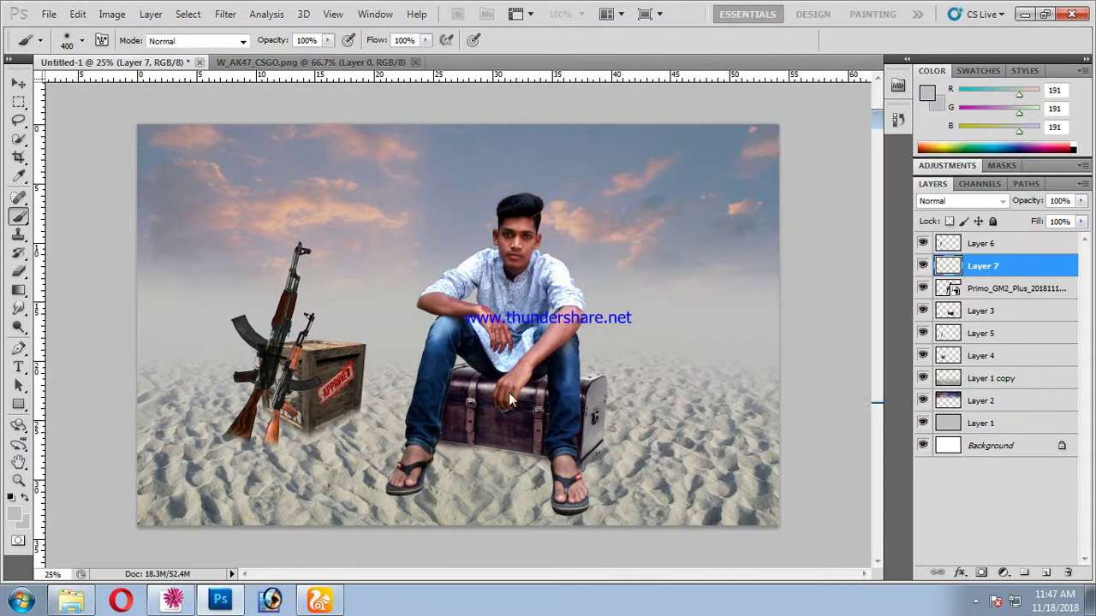
scroll(462, 351, "up", 5)
left_click_drag(543, 408, 413, 370)
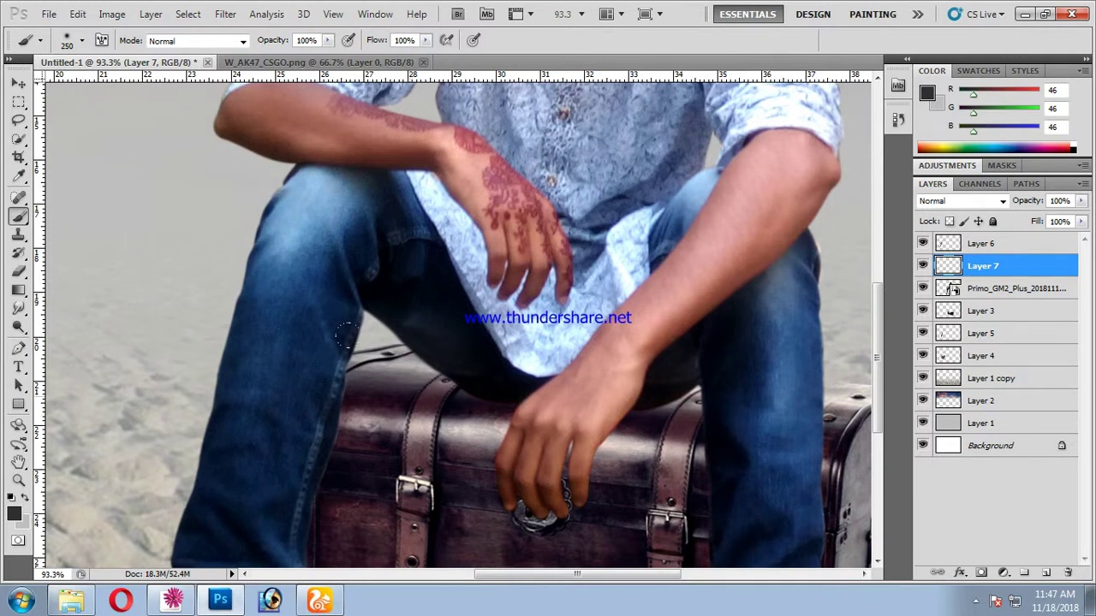
mouse_move(341, 338)
left_mouse_down()
mouse_move(402, 396)
mouse_move(416, 352)
left_mouse_up()
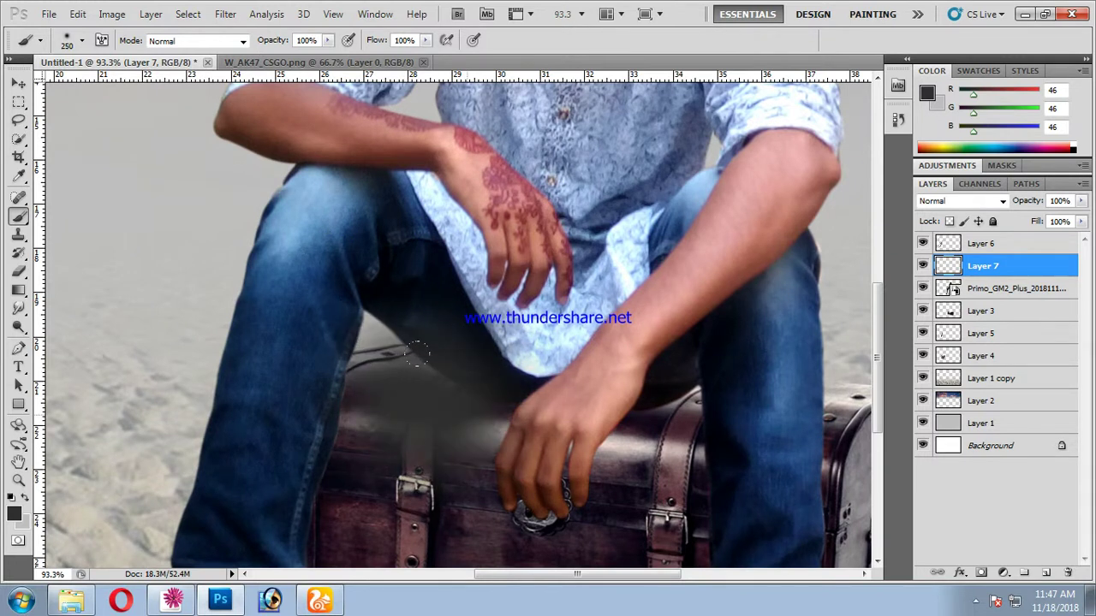
key("ctrl+z")
Paint black shadow on the chest under the man's thigh, forearm and hand
left_click(27, 498)
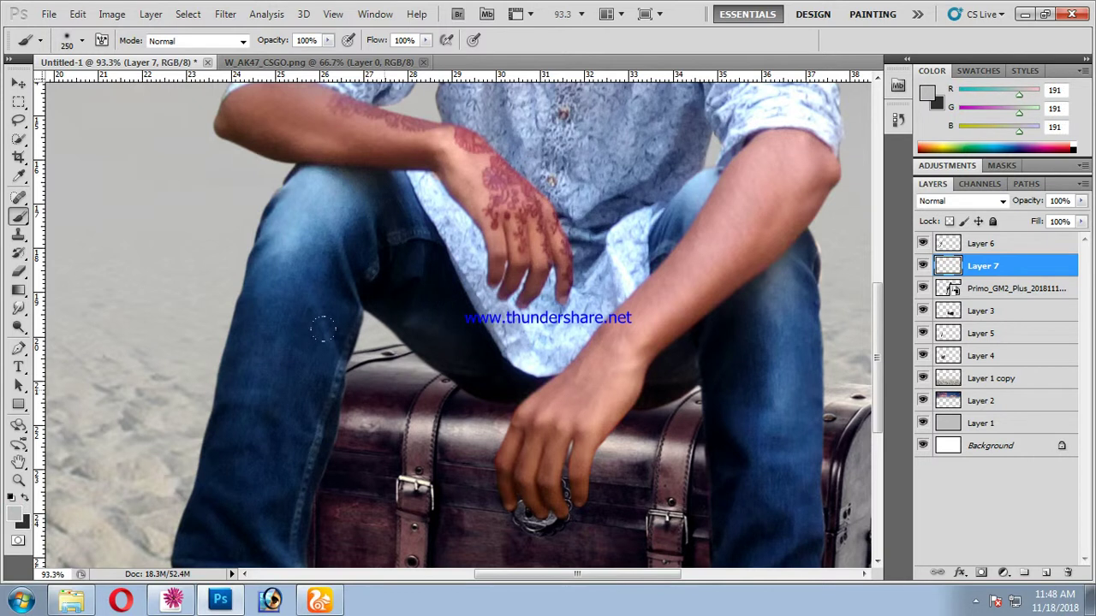
left_click(26, 499)
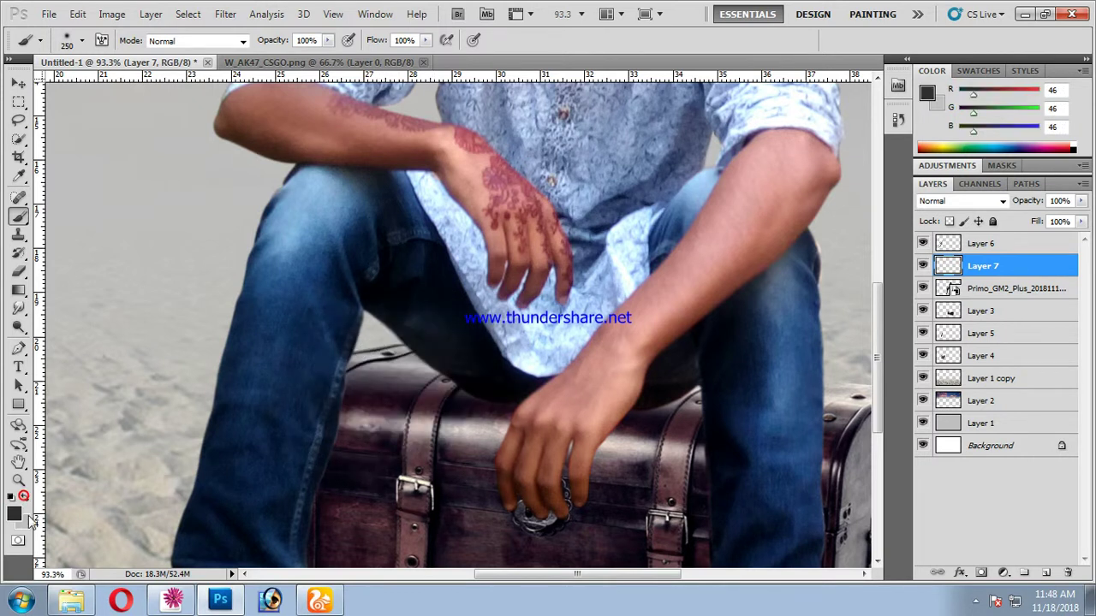
left_click(548, 390)
left_click(910, 139)
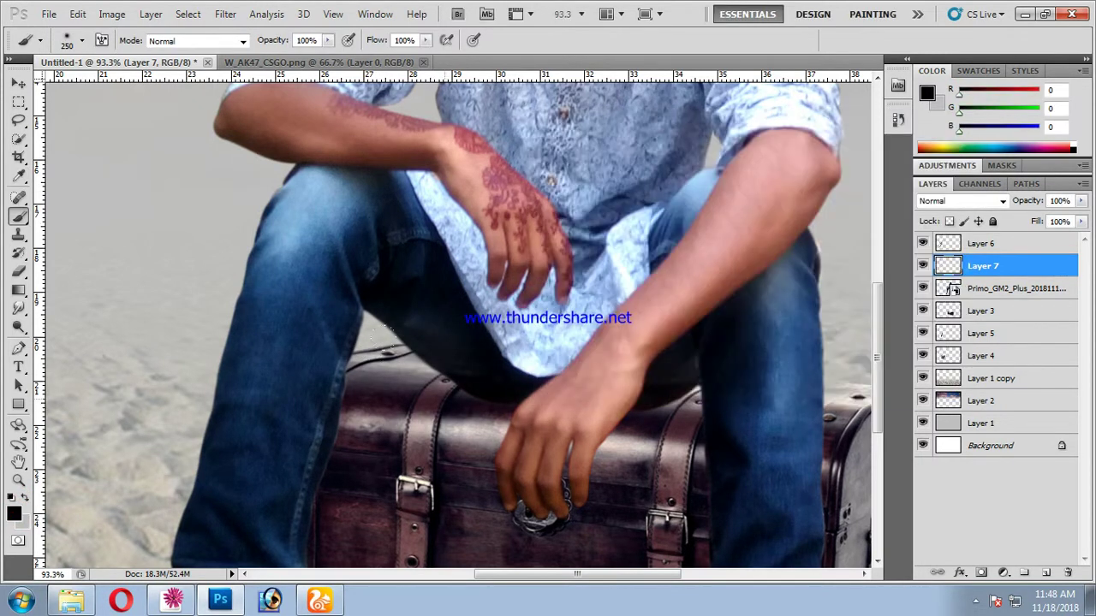
left_click(446, 398)
left_click(614, 440)
left_click(669, 421)
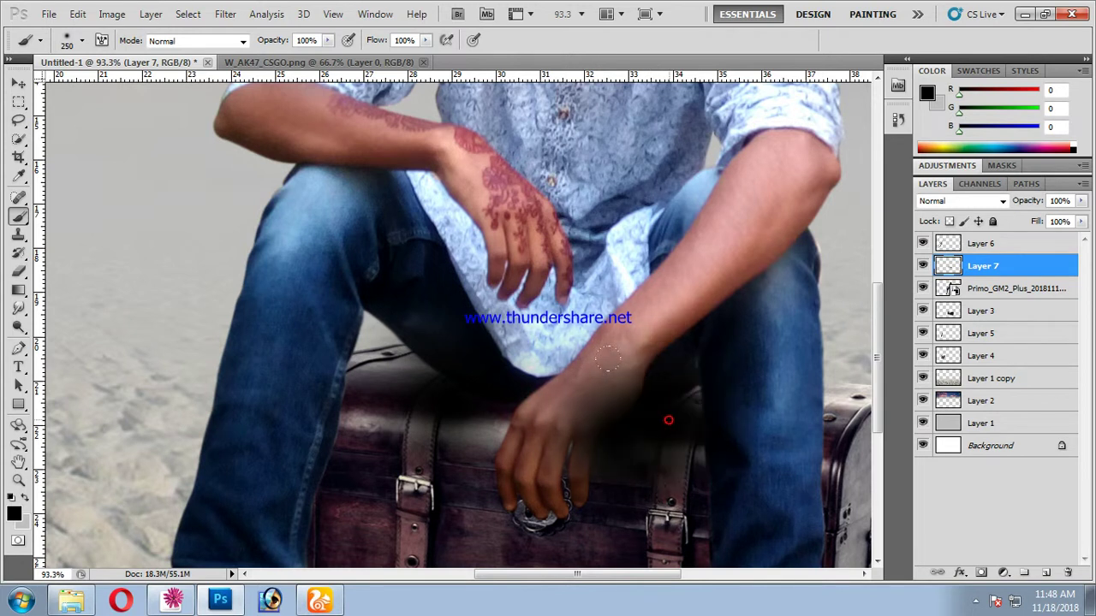
mouse_move(535, 385)
left_mouse_down()
mouse_move(419, 454)
mouse_move(364, 368)
left_mouse_up()
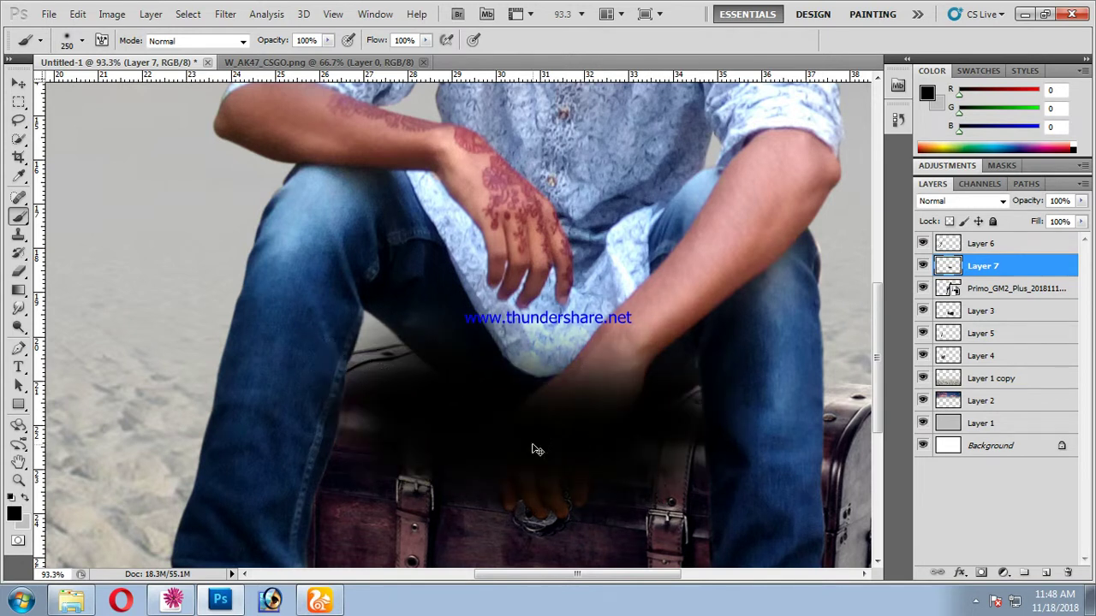
Move the shadow layer below the man, Gaussian-blur it, and lower its opacity to 81%
key("ctrl+bracketleft")
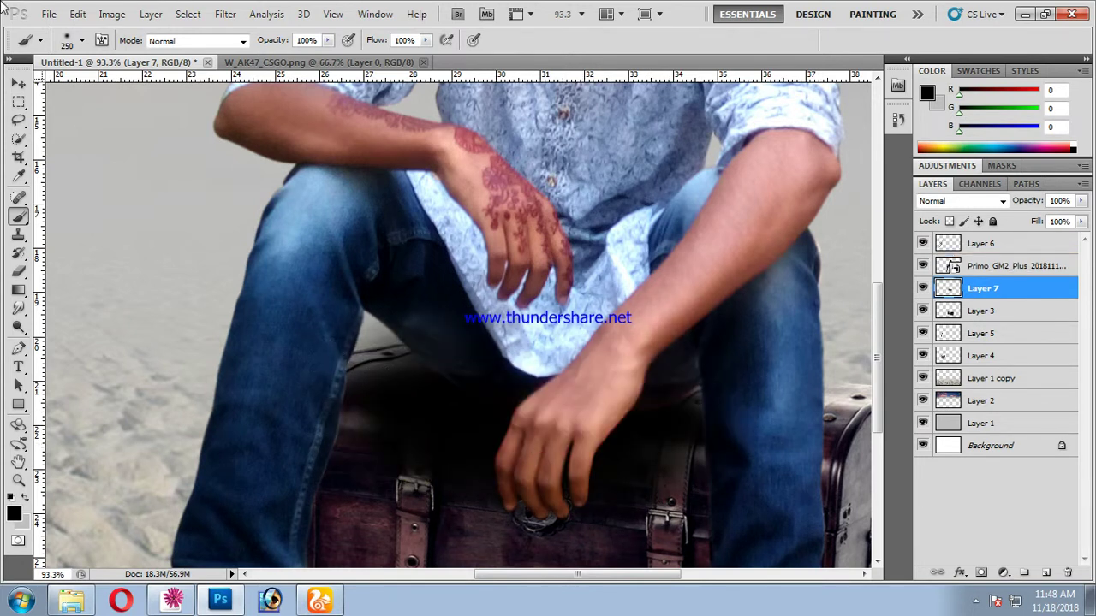
left_click(333, 14)
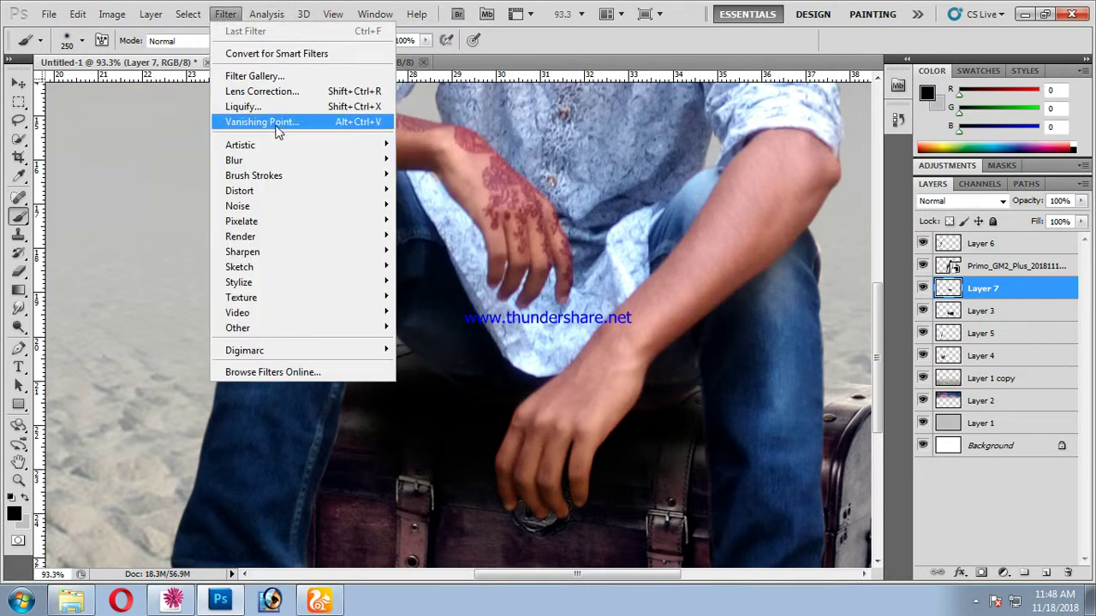
mouse_move(233, 160)
left_click(440, 217)
left_click(577, 375)
key("Return")
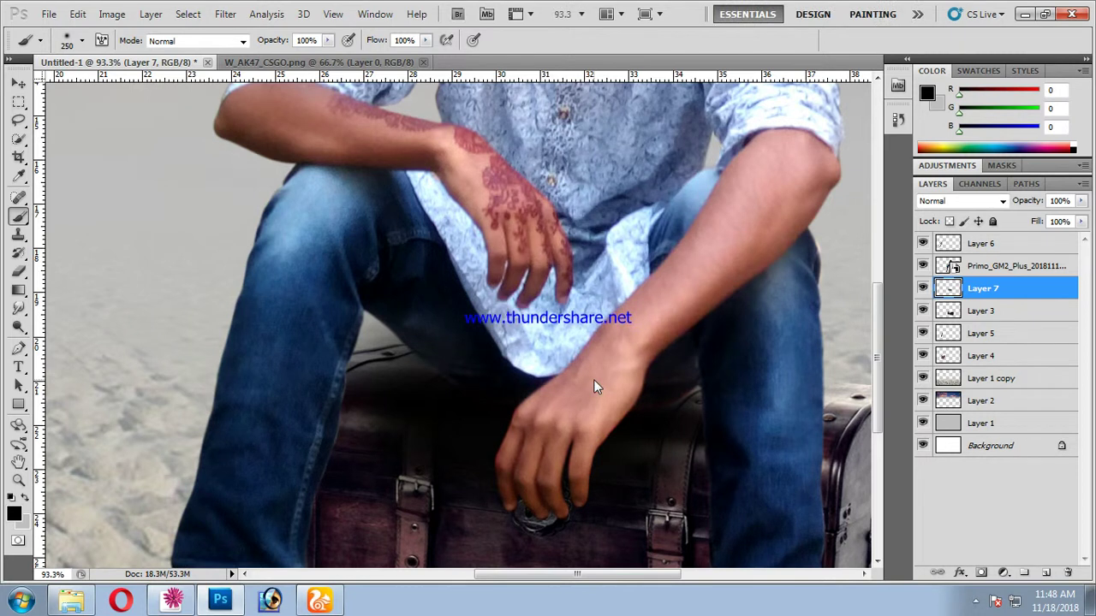
left_click(1082, 201)
left_click_drag(1076, 219, 1067, 219)
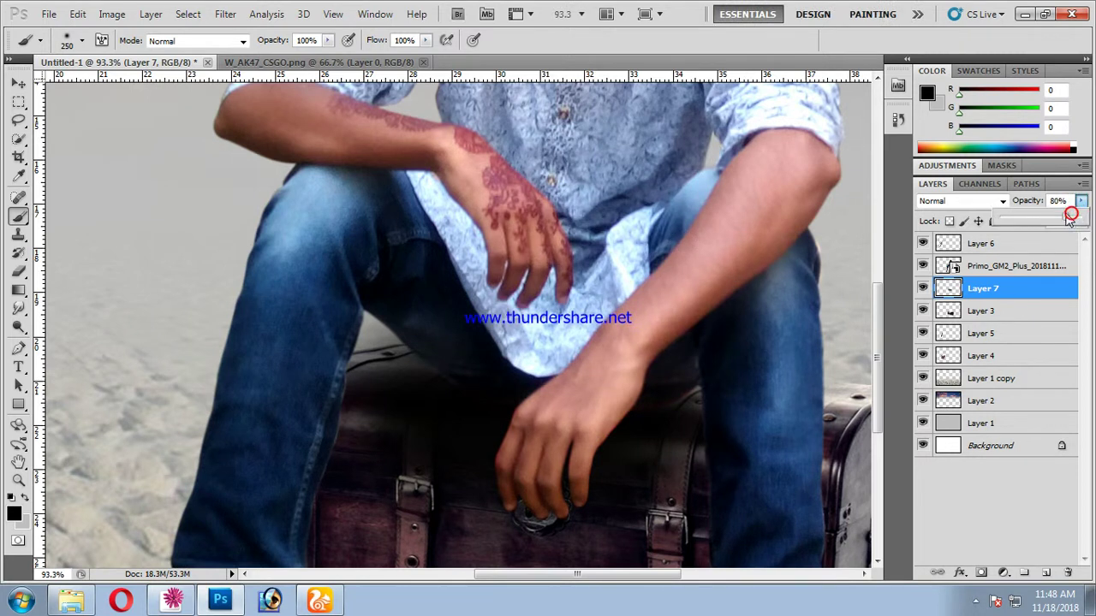
key("ctrl+0")
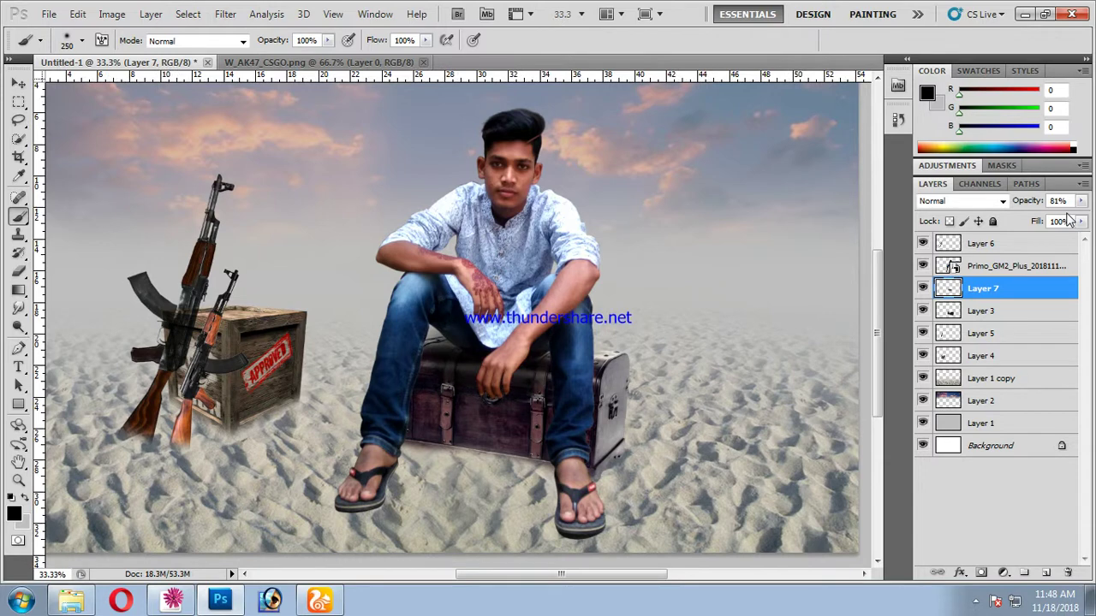
scroll(518, 516, "up", 5)
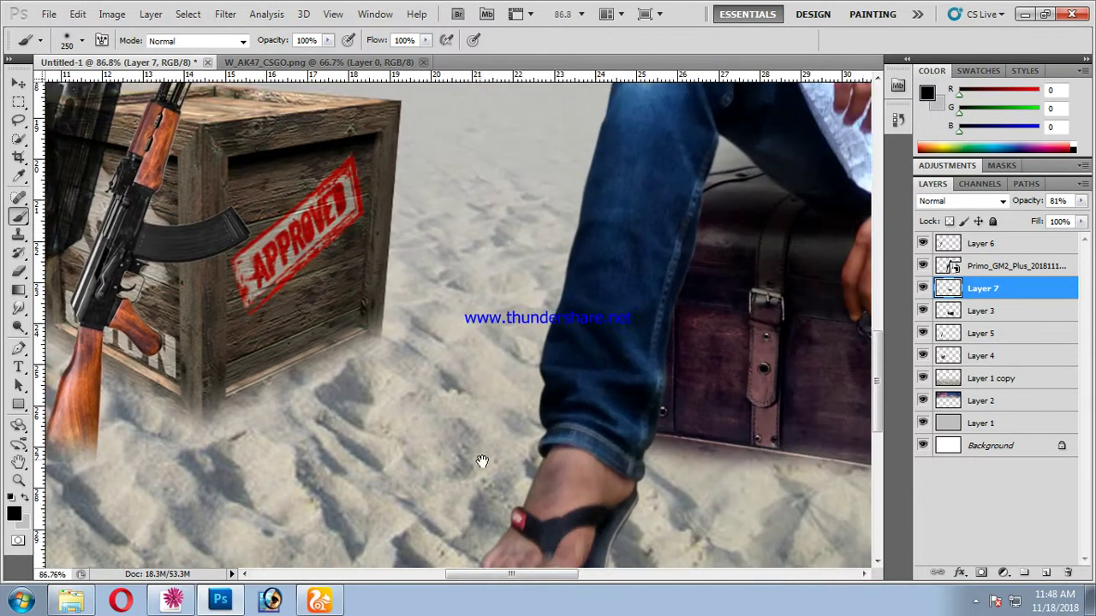
left_click_drag(482, 461, 394, 306)
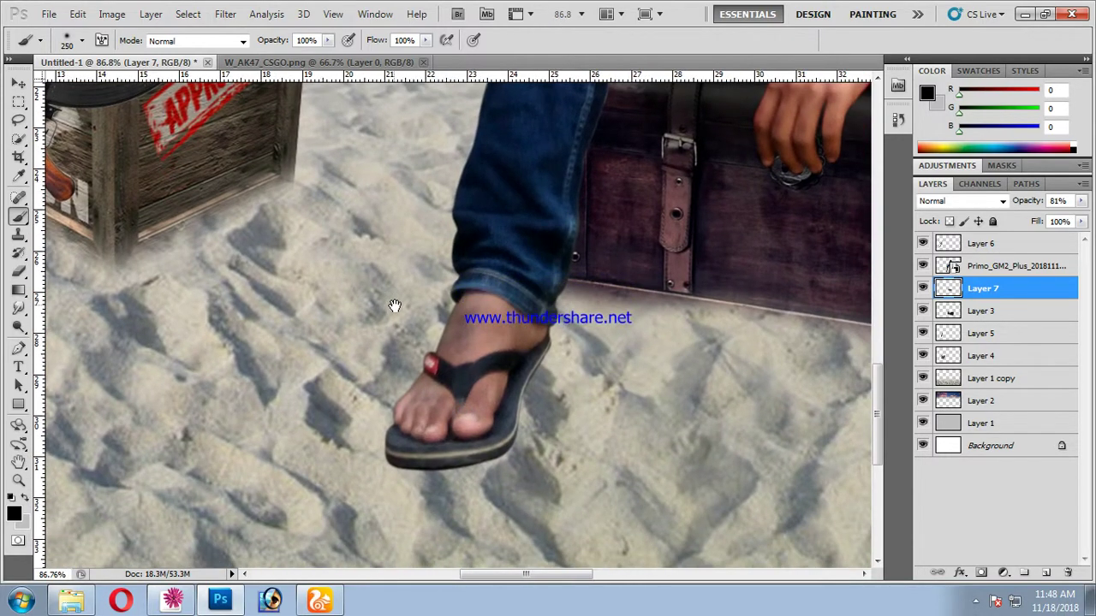
left_click(18, 83)
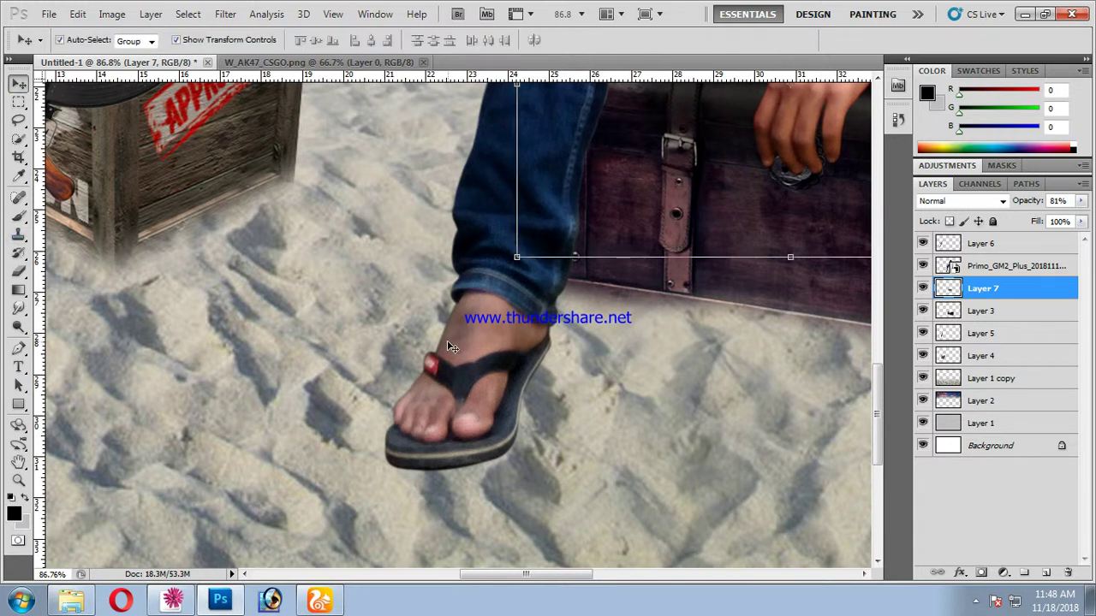
left_click(464, 347)
scroll(519, 416, "up", 2)
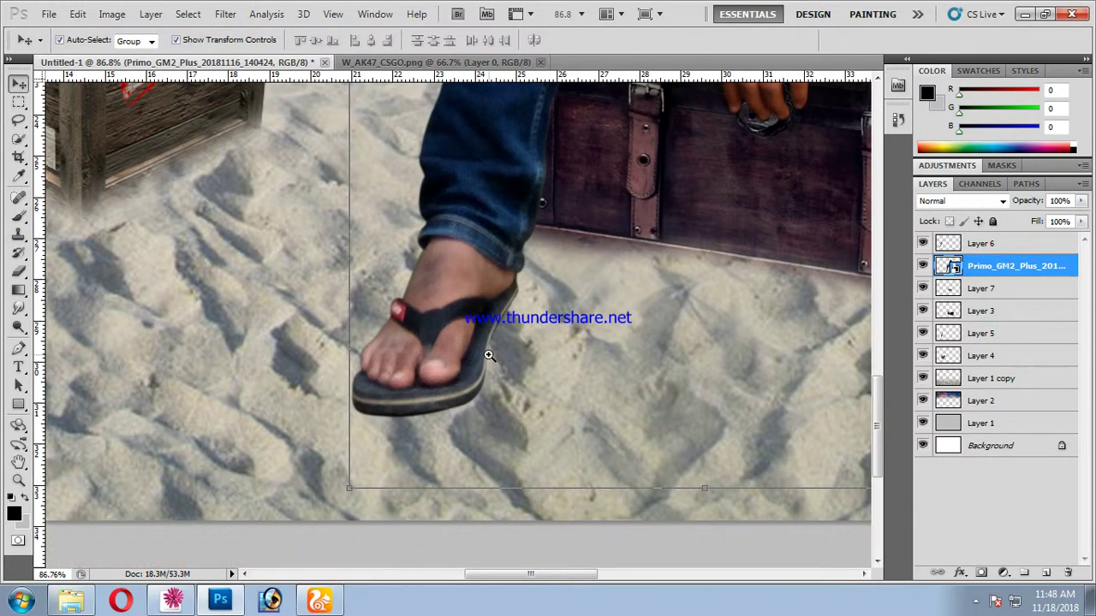
scroll(482, 257, "up", 2)
scroll(502, 285, "up", 2)
left_click(18, 273)
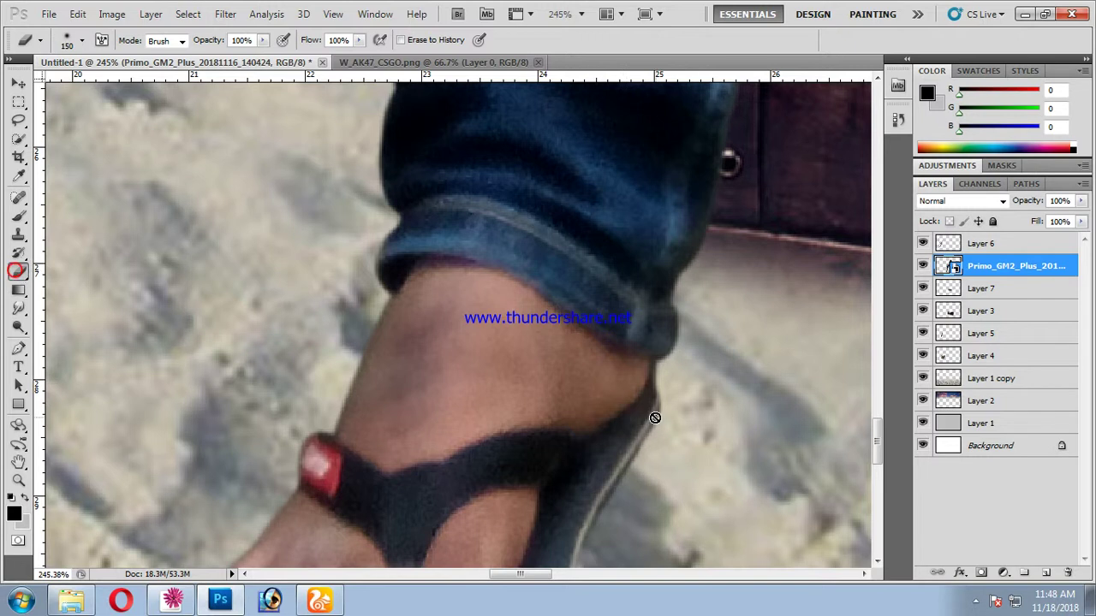
left_click(18, 83)
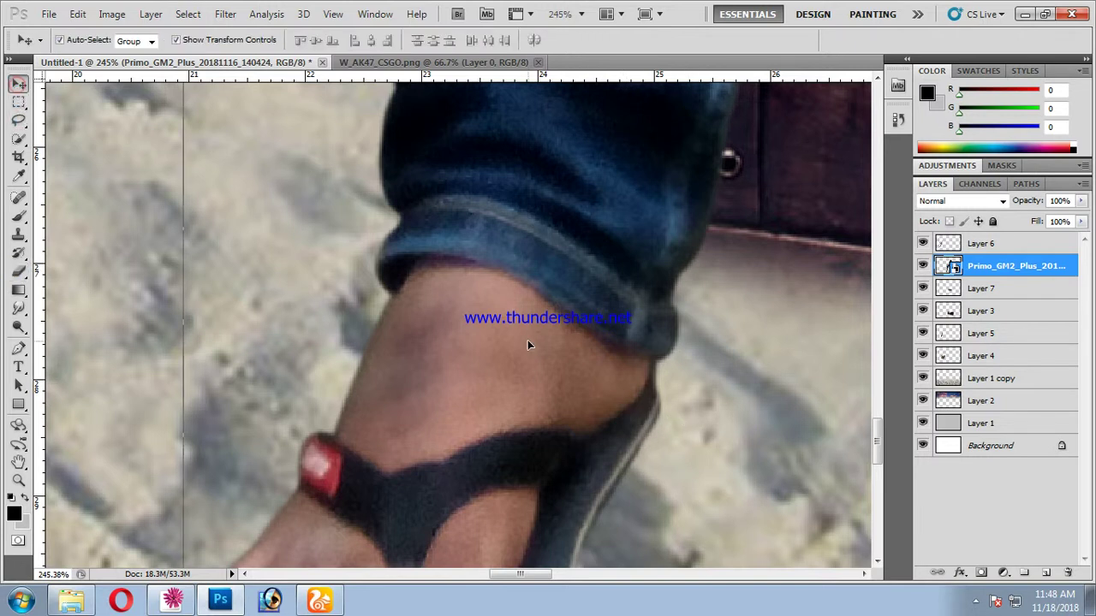
left_click(18, 272)
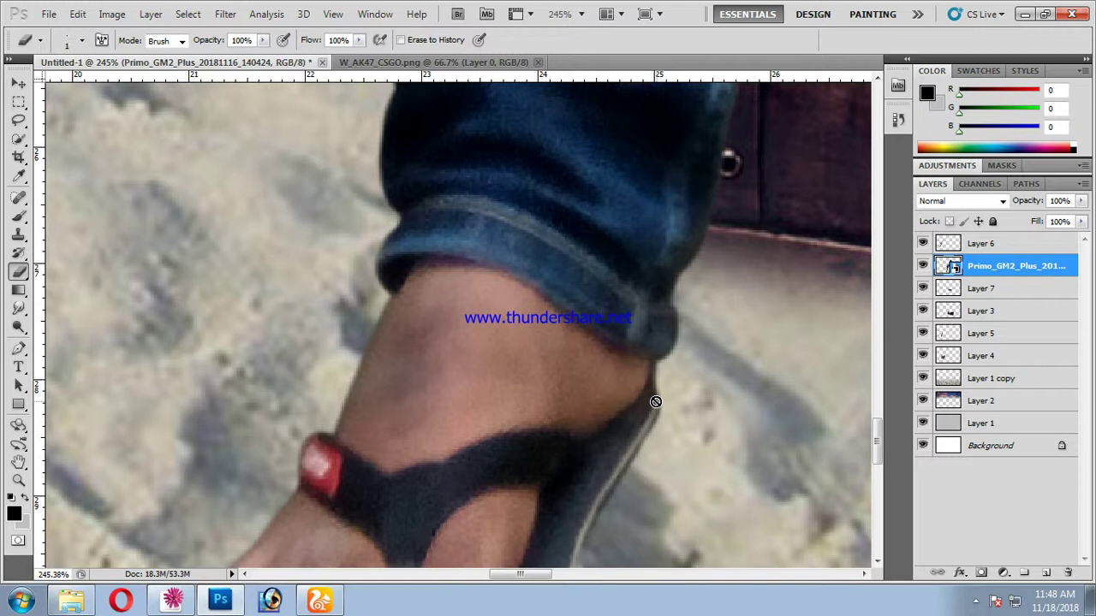
key("ctrl+minus")
key("ctrl+minus")
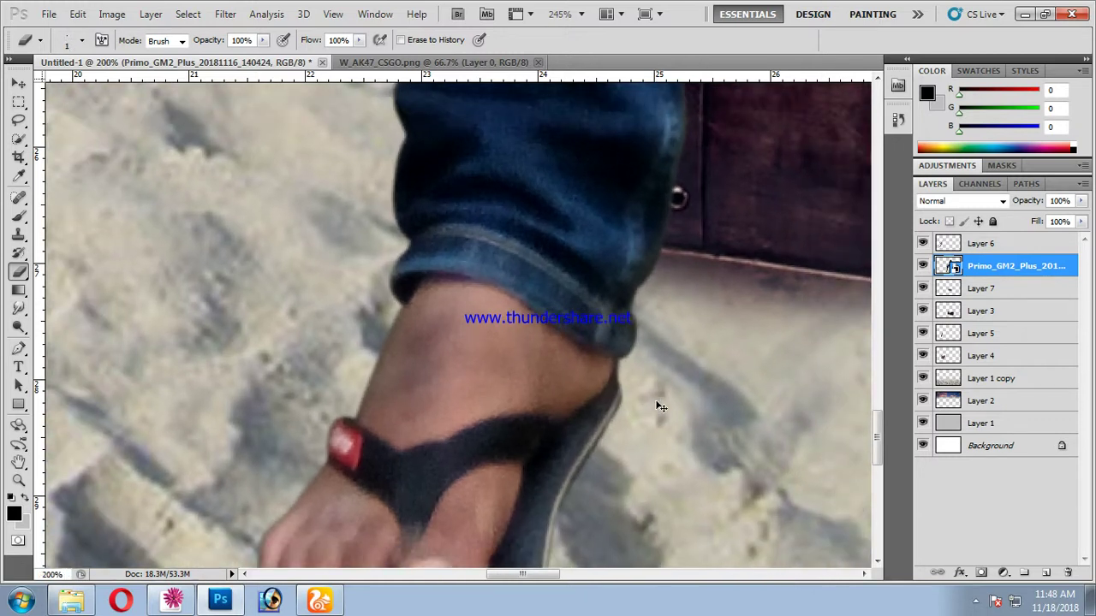
key("ctrl+minus")
left_click(18, 83)
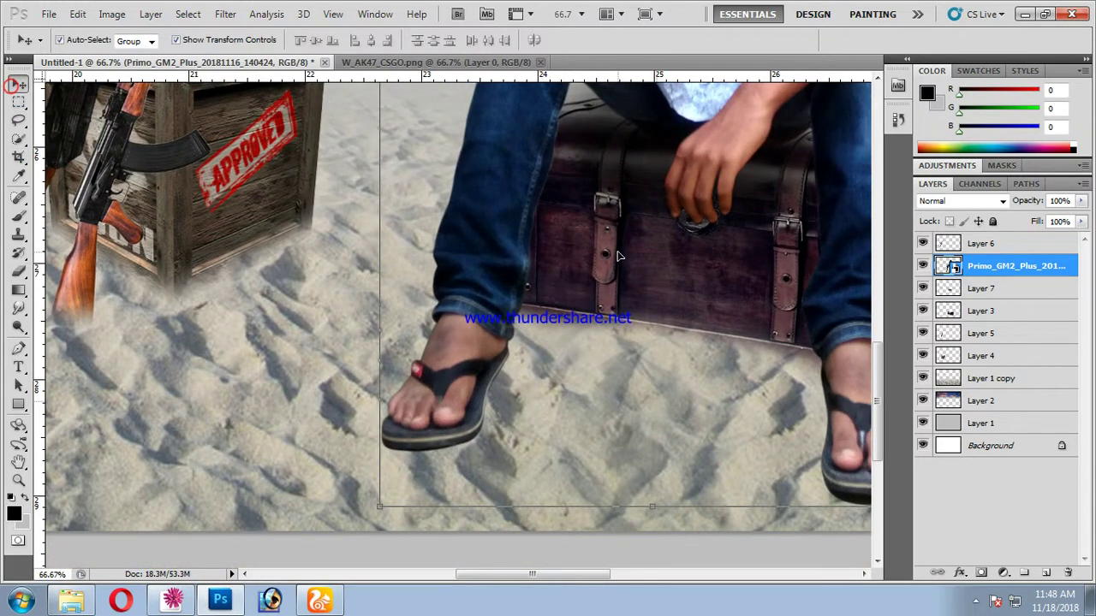
left_click(435, 289)
left_click(479, 304)
key("ctrl+minus")
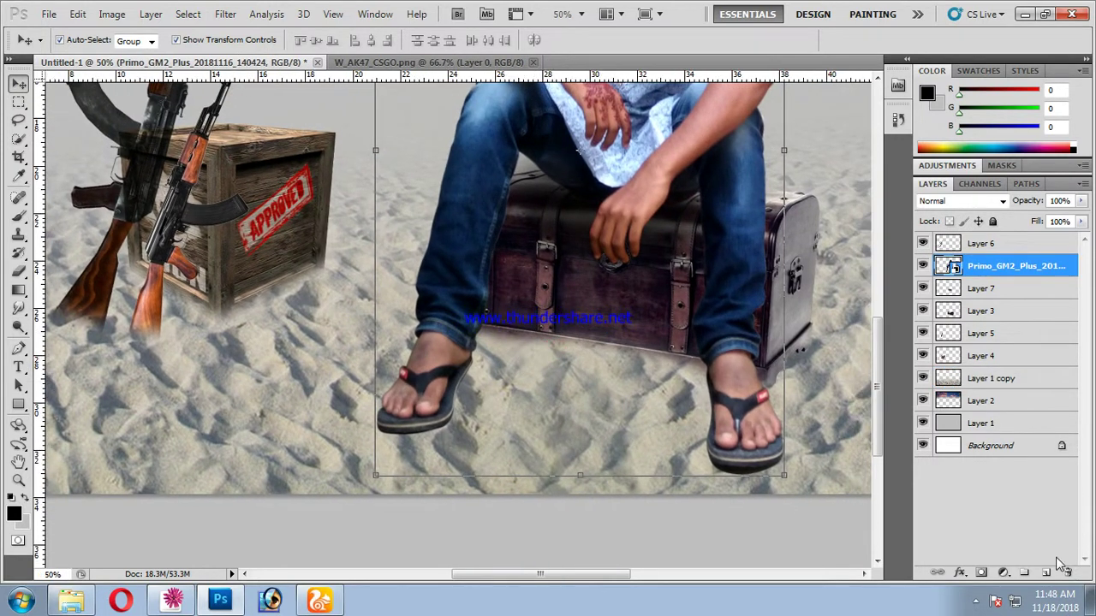
left_click(1046, 572)
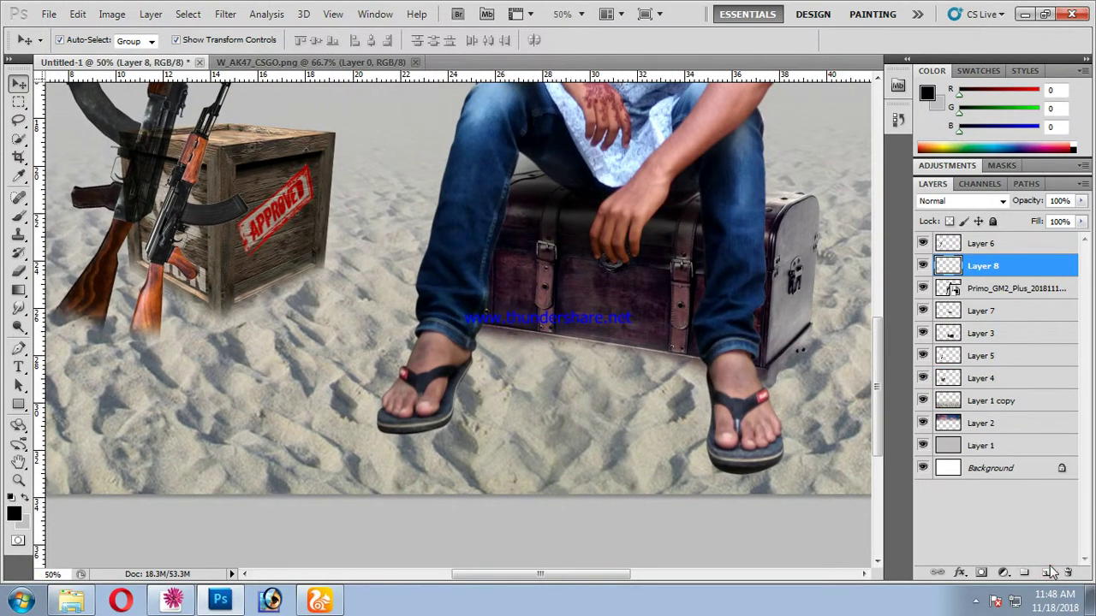
Paint black shadows under both sandals and move that layer below the young man
left_click(18, 270)
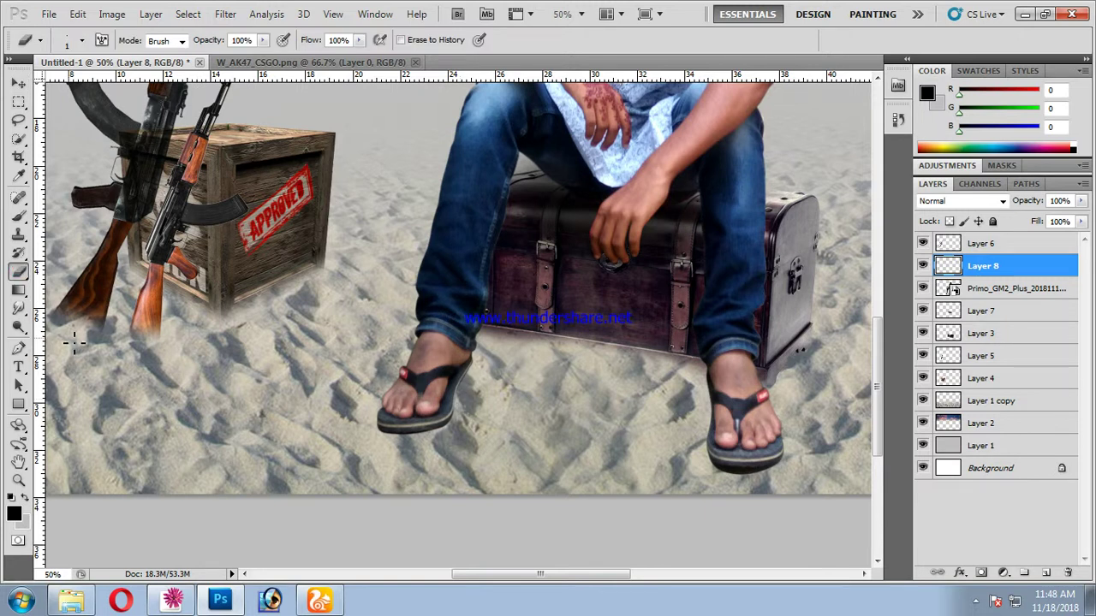
left_click(18, 214)
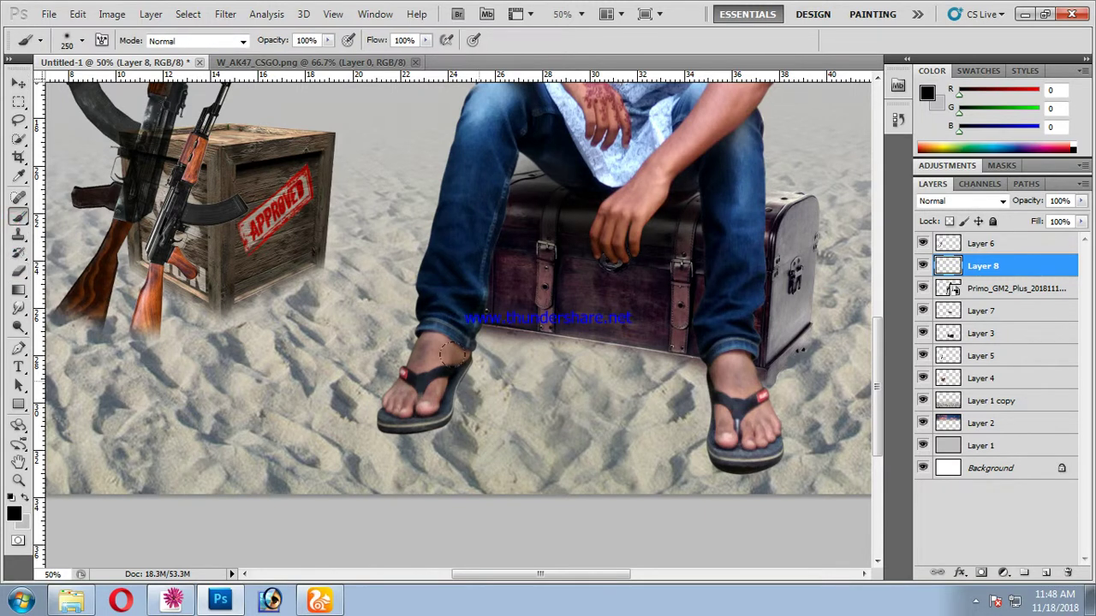
key("bracketleft")
key("bracketleft")
key("bracketleft")
left_click(467, 364)
left_click_drag(462, 368, 377, 426)
left_click_drag(715, 459, 797, 462)
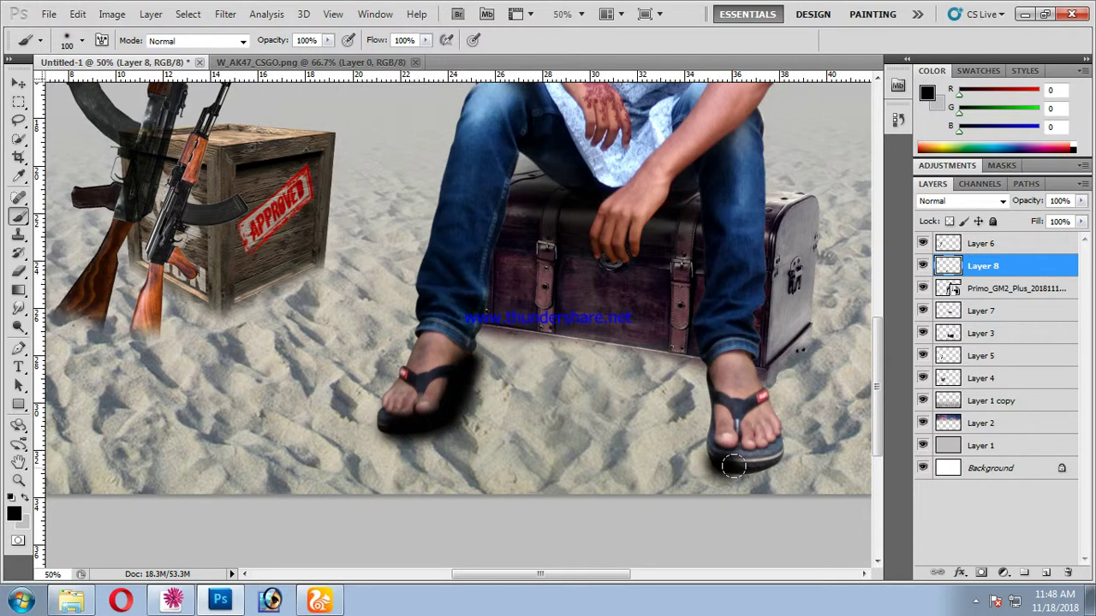
key("ctrl+bracketleft")
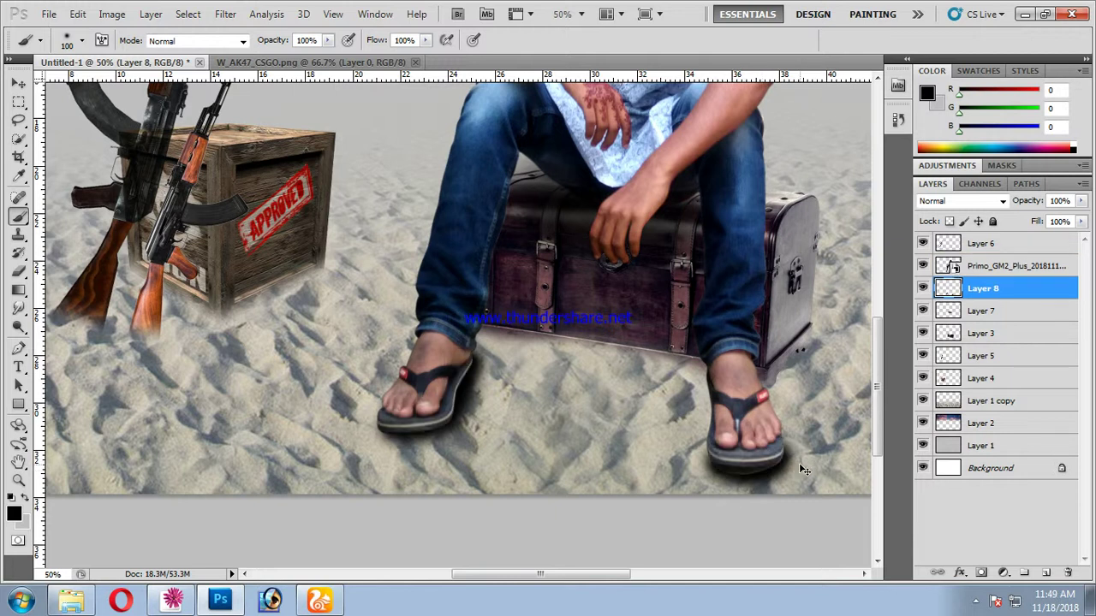
left_click(18, 83)
key("Right")
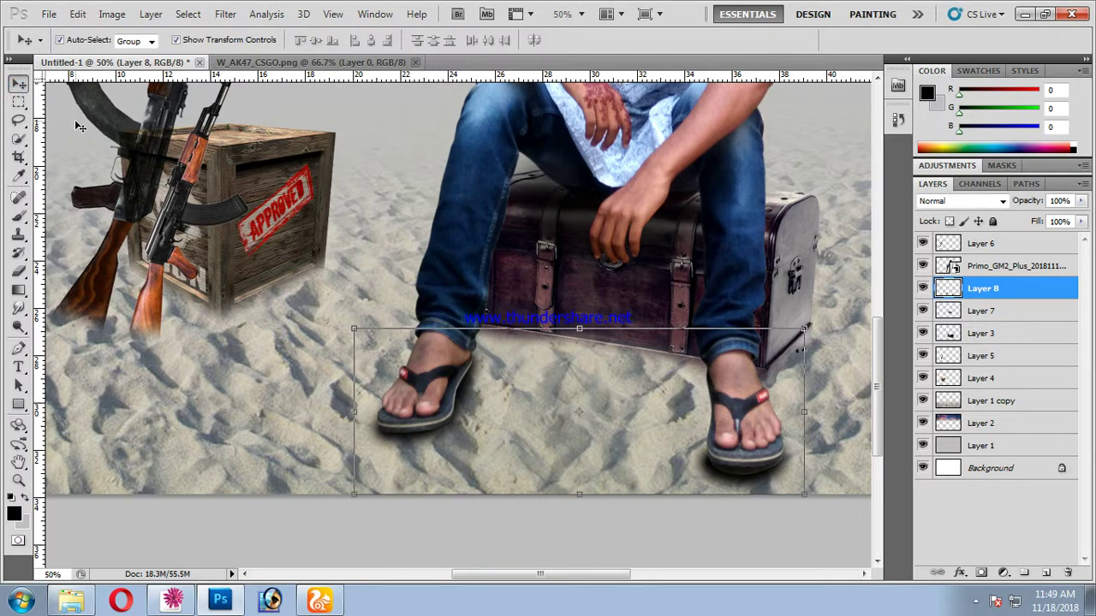
Soften the sandal shadows with an 8.7-pixel Gaussian Blur
left_click(225, 14)
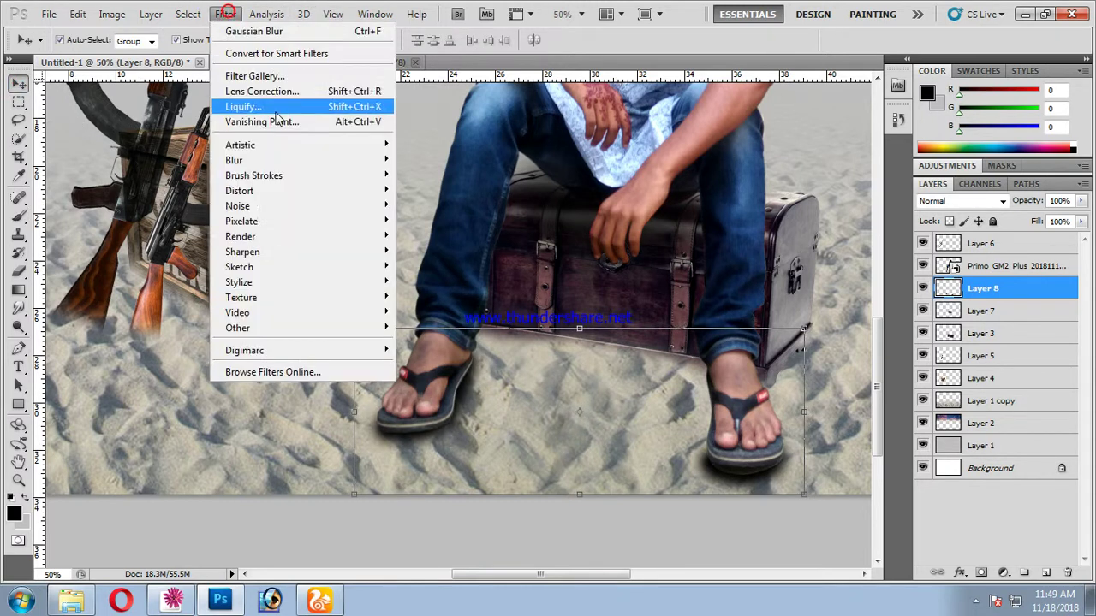
mouse_move(234, 160)
left_click(437, 215)
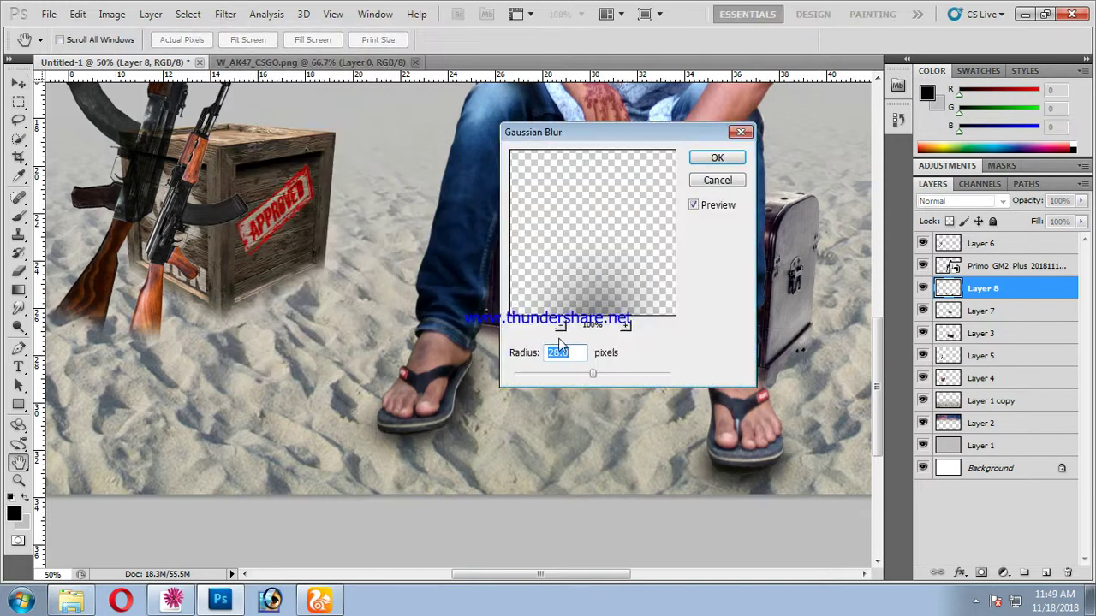
left_click(575, 376)
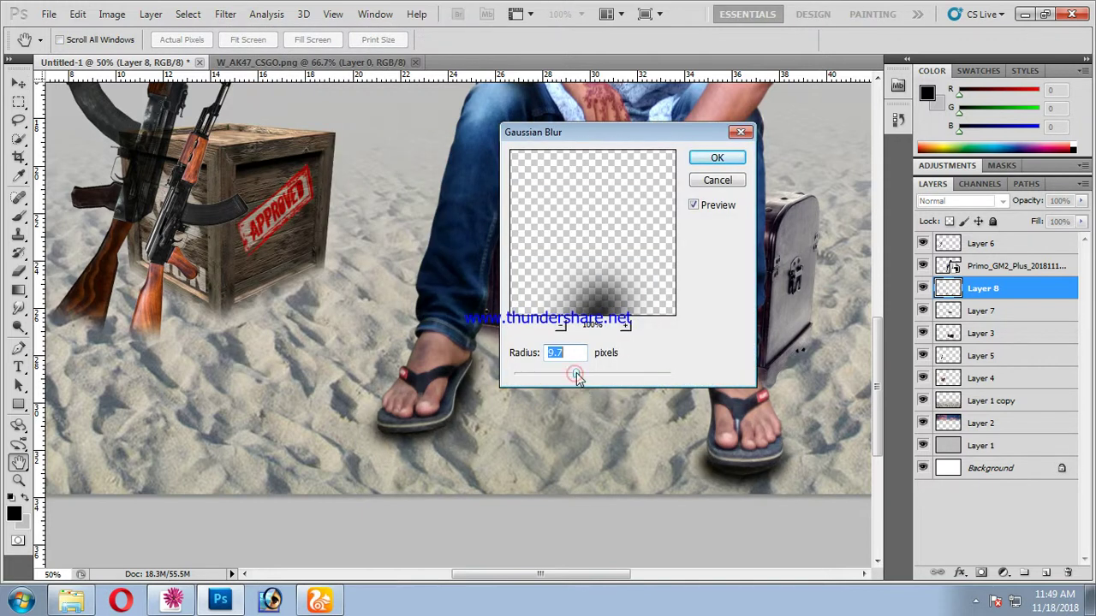
key("Return")
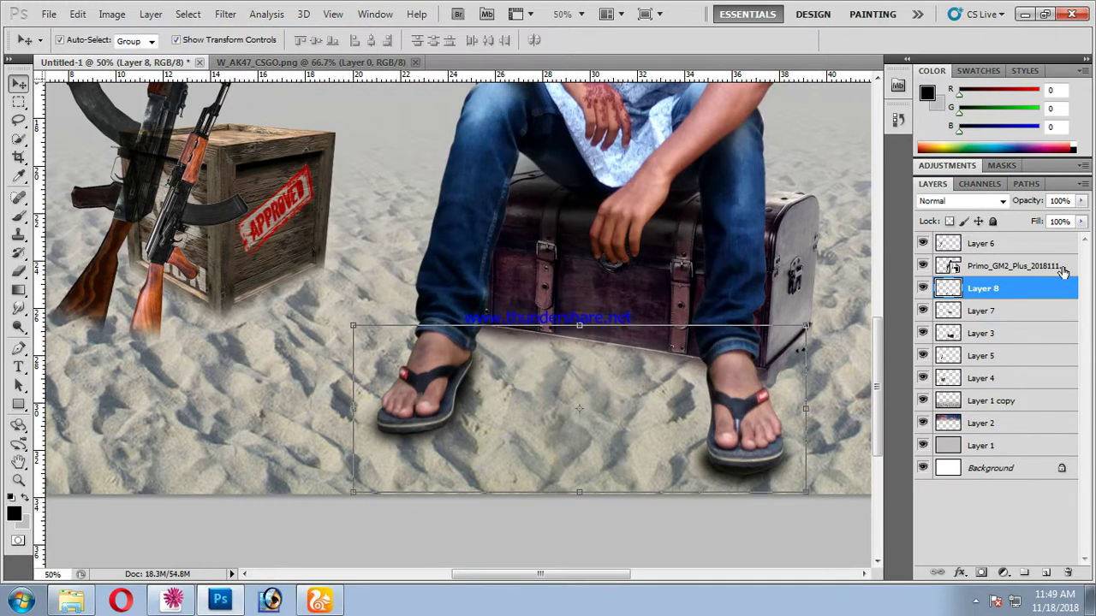
Zoom out to the whole image and reselect the young man's layer
left_click(841, 390)
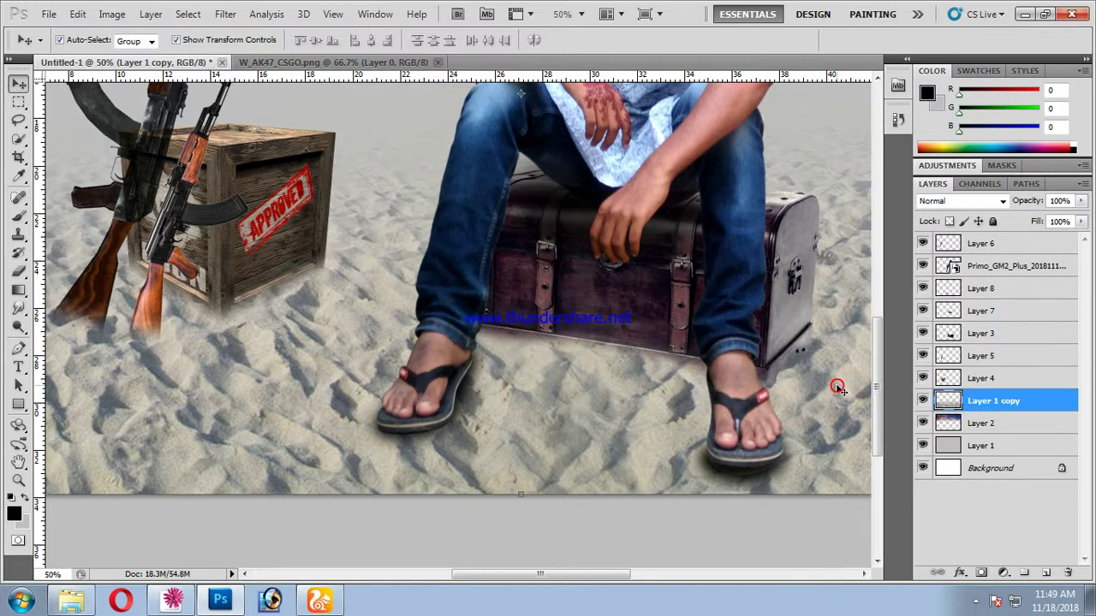
key("ctrl+minus")
key("ctrl+minus")
key("ctrl+minus")
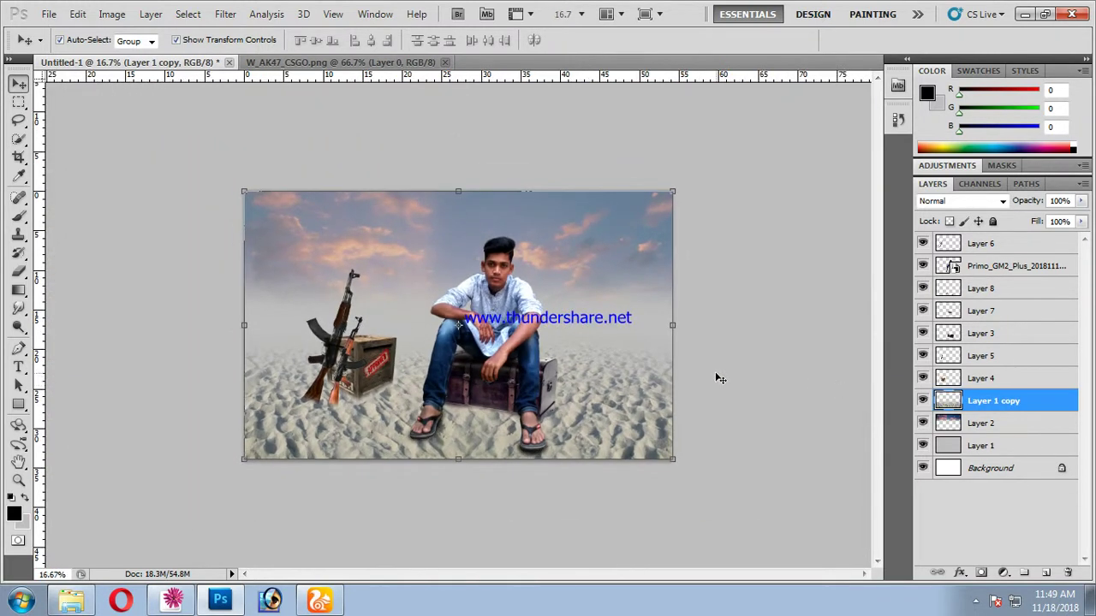
left_click(618, 295)
left_click(494, 246, "ctrl")
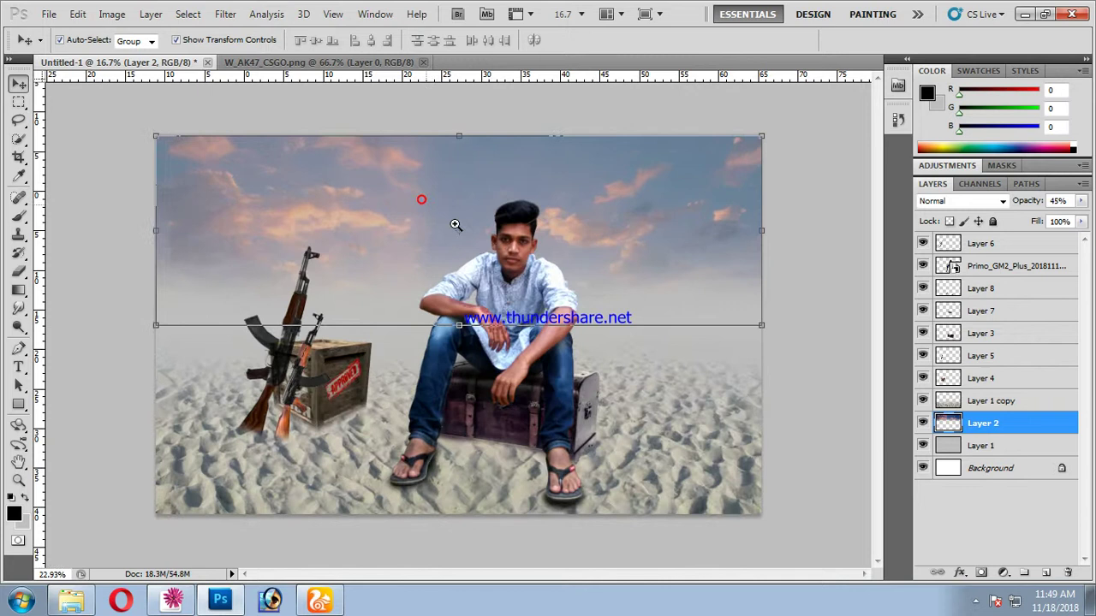
left_click(454, 225, "ctrl")
right_click(520, 287)
left_click(565, 296)
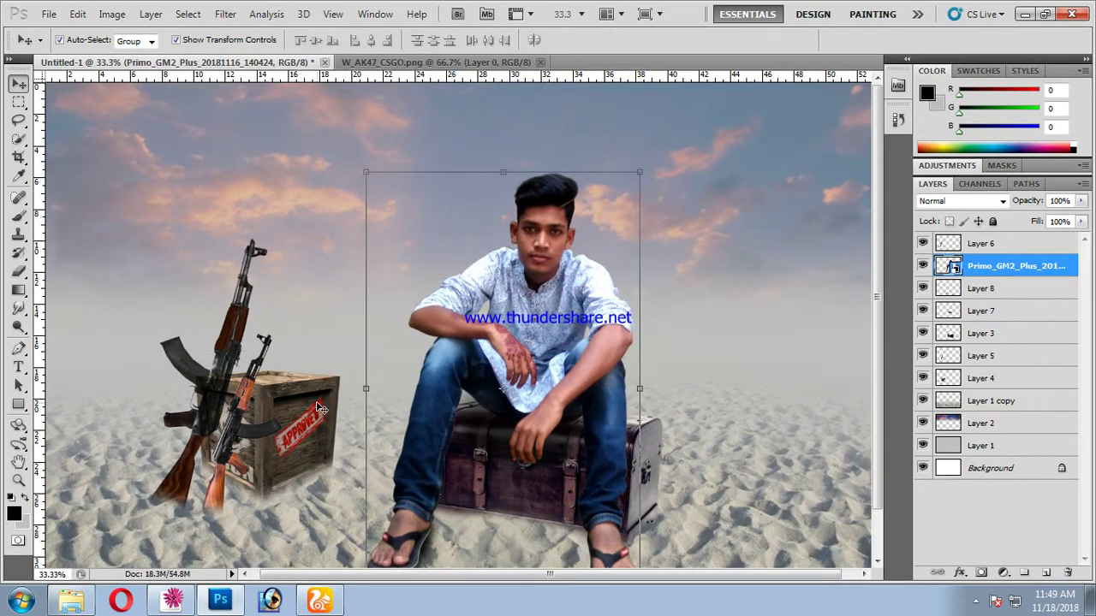
Select the dog image 1.psd in the source-images folder
left_click(71, 599)
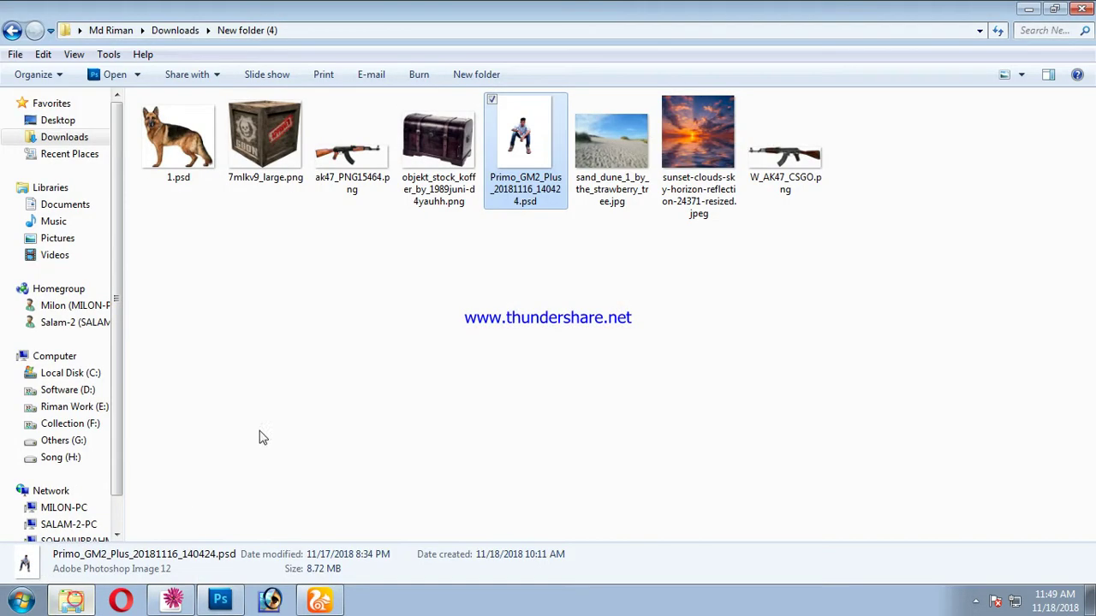
left_click(190, 155)
left_click(220, 601)
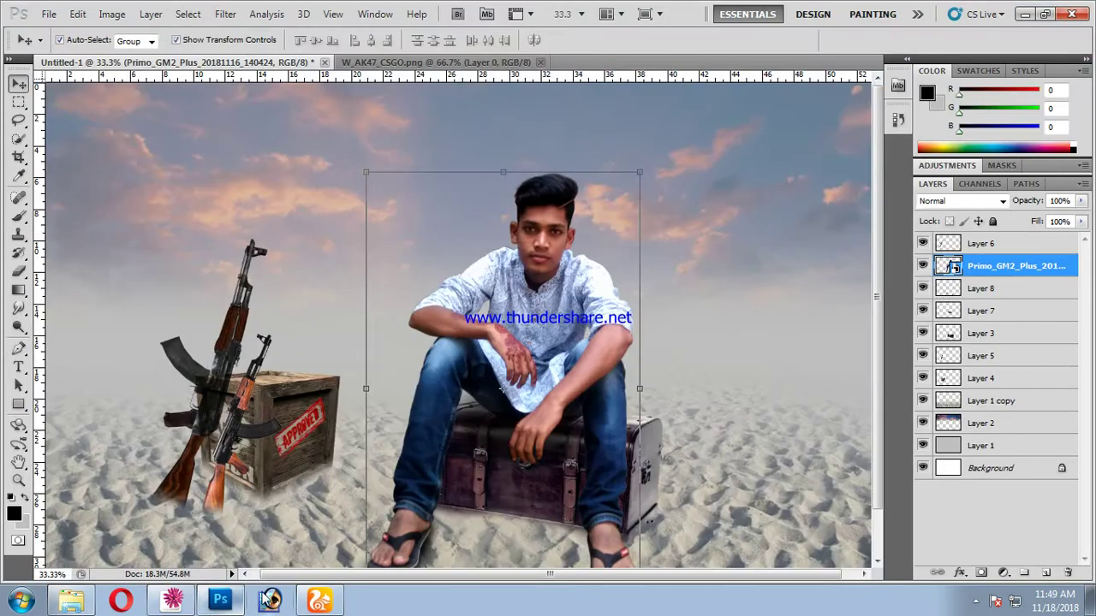
Bring the dog from 1.psd into the composite, shrink it and place it right of the man
left_click_drag(609, 60, 610, 61)
mouse_move(391, 196)
left_mouse_down()
mouse_move(241, 71)
mouse_move(335, 160)
left_mouse_up()
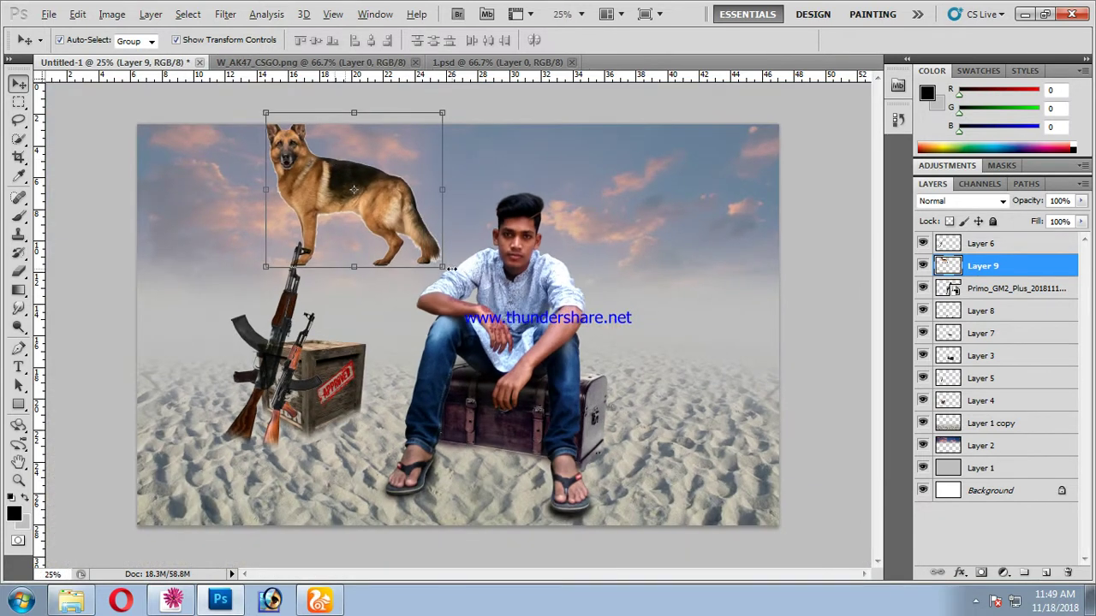
left_click_drag(442, 267, 376, 206)
key("Return")
left_click_drag(366, 193, 730, 339)
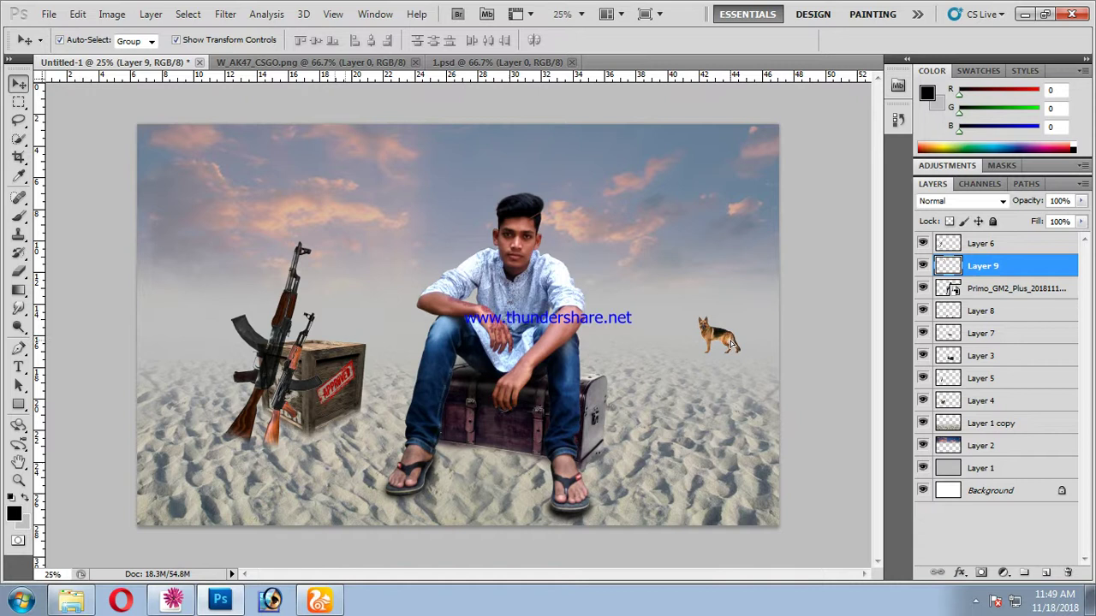
Enlarge the dog slightly and set its layer opacity to 62%
key("ctrl+t")
left_click_drag(692, 359, 667, 369)
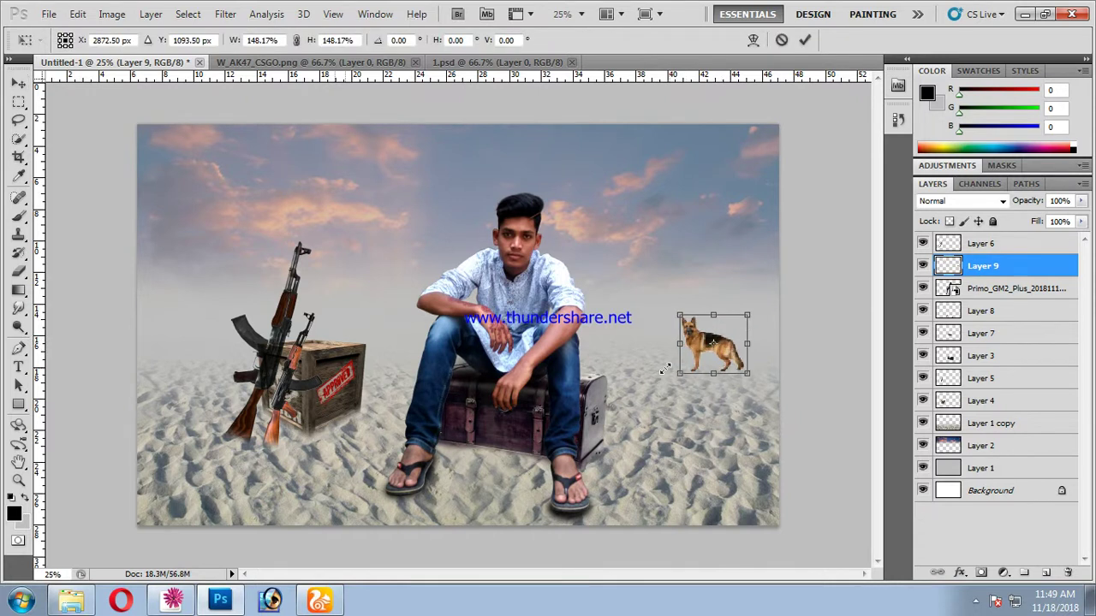
key("Return")
left_click(1081, 201)
left_click_drag(1061, 222, 1052, 222)
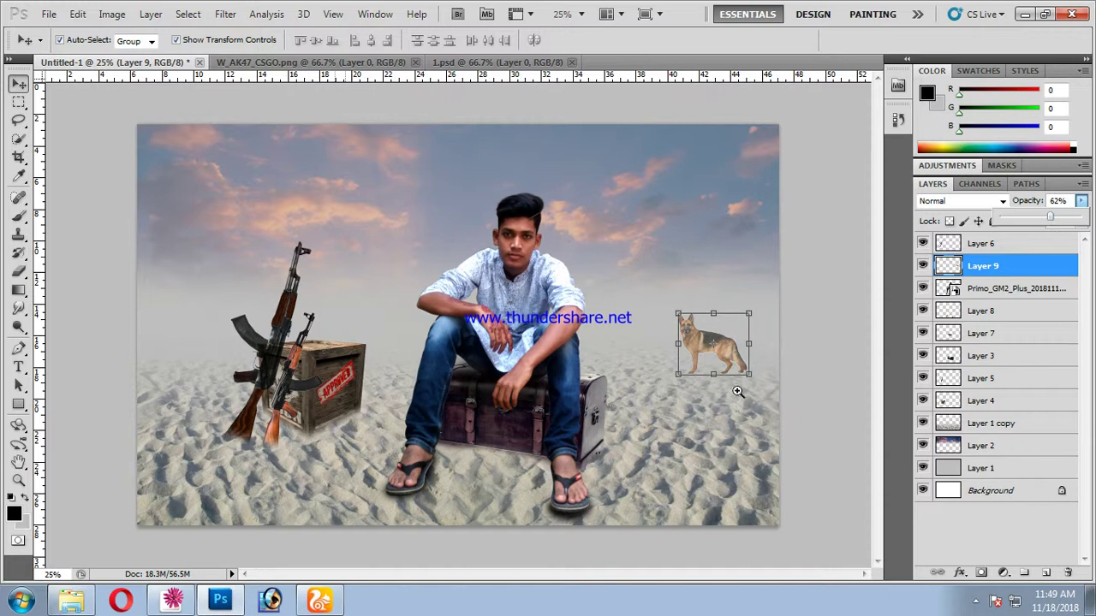
Fade the dog's front and hind paws into the sand with an 80 px eraser
mouse_move(713, 383)
left_mouse_down()
mouse_move(753, 372)
mouse_move(691, 399)
mouse_move(593, 395)
left_mouse_up()
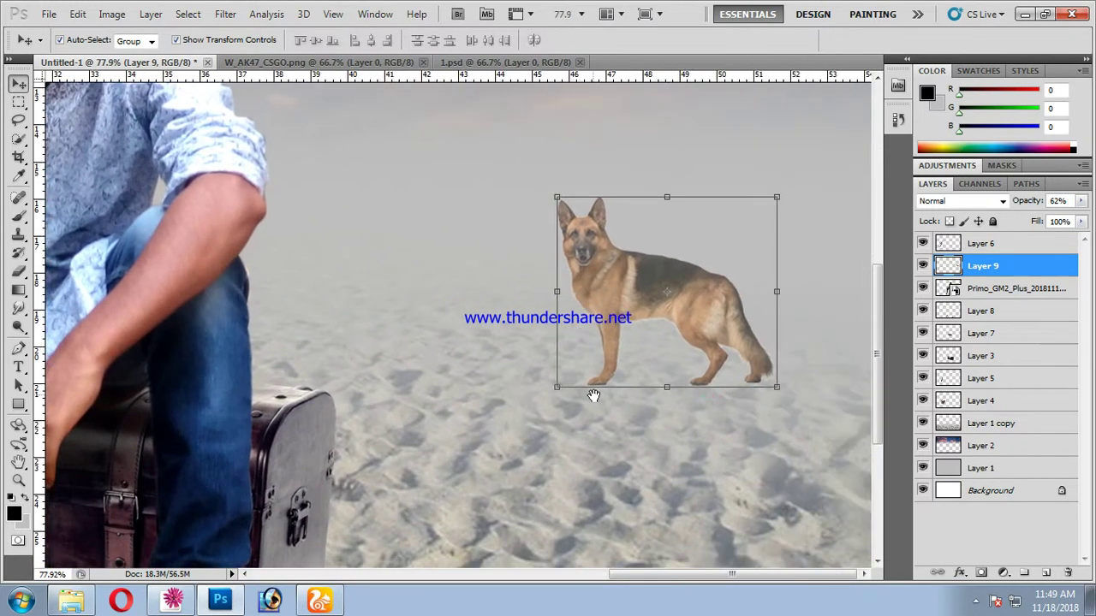
left_click(18, 272)
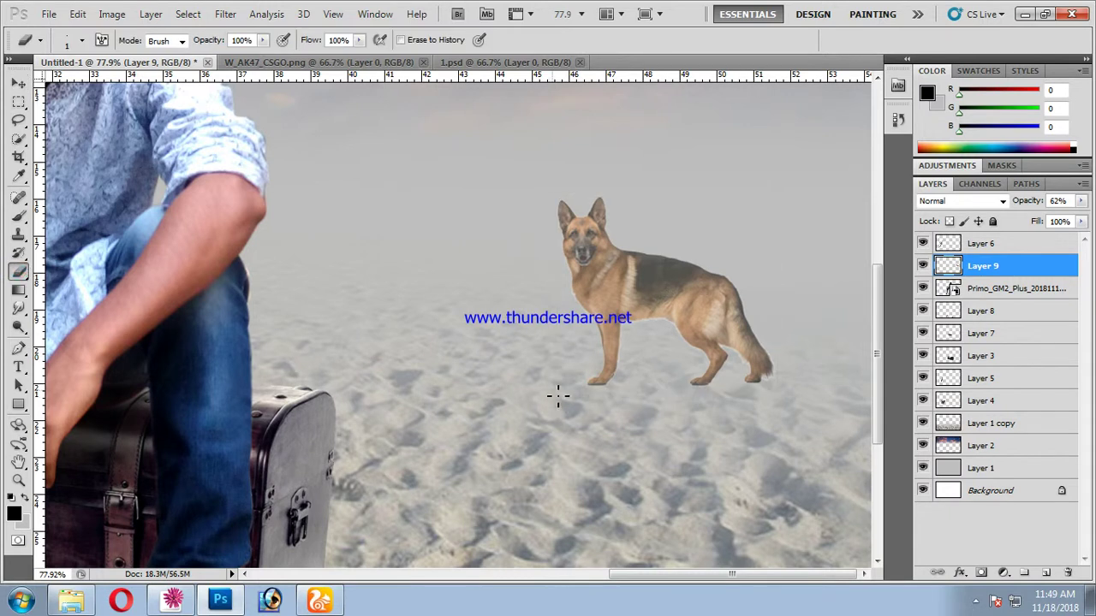
key("bracketright")
key("bracketright")
key("bracketright")
left_click_drag(564, 395, 596, 401)
left_click_drag(690, 395, 742, 395)
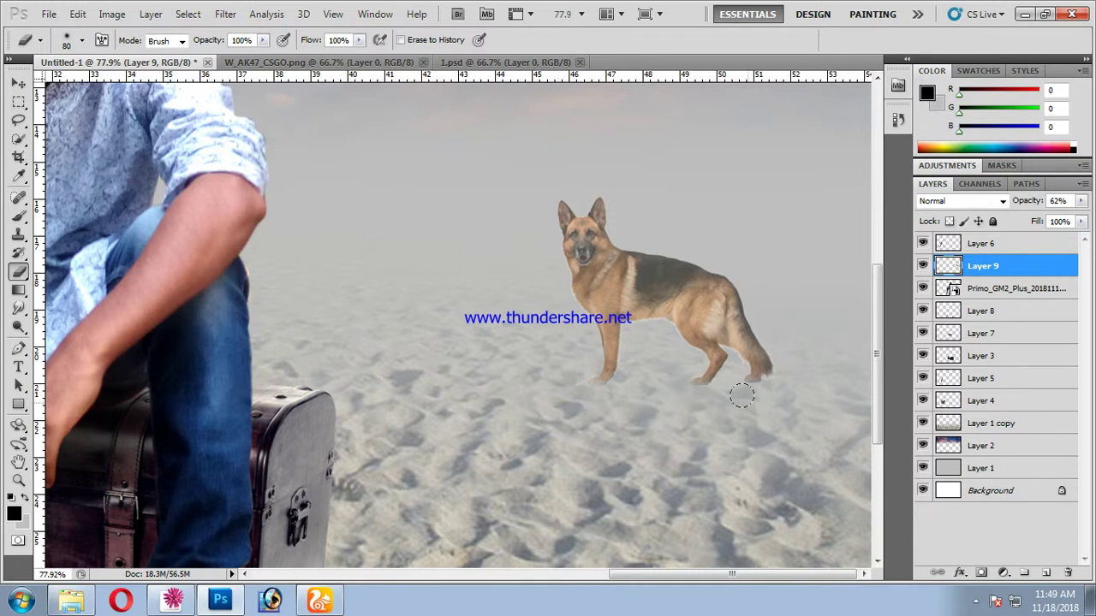
left_click(732, 401)
Zoom out to the whole composition and select the young man's layer
key("ctrl+minus")
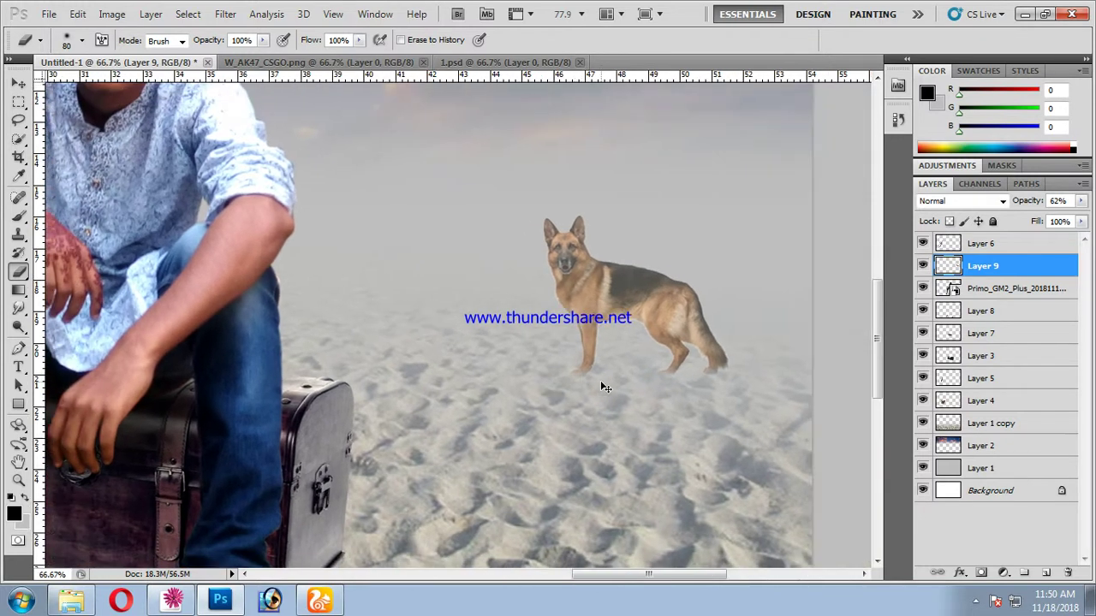
key("ctrl+minus")
key("ctrl+minus")
key("ctrl+minus")
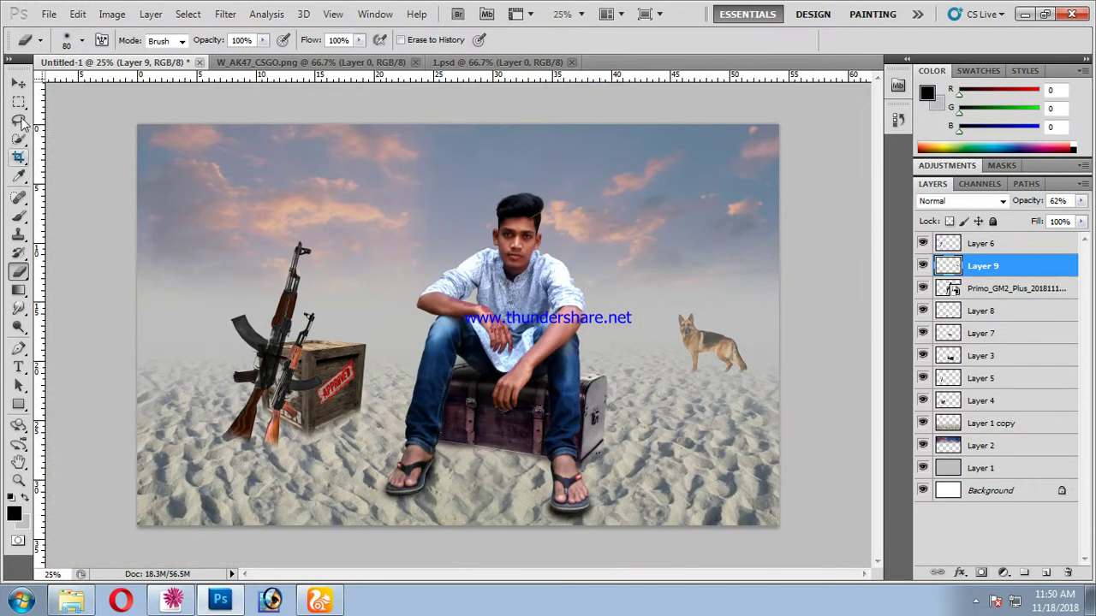
left_click(18, 83)
left_click(519, 352)
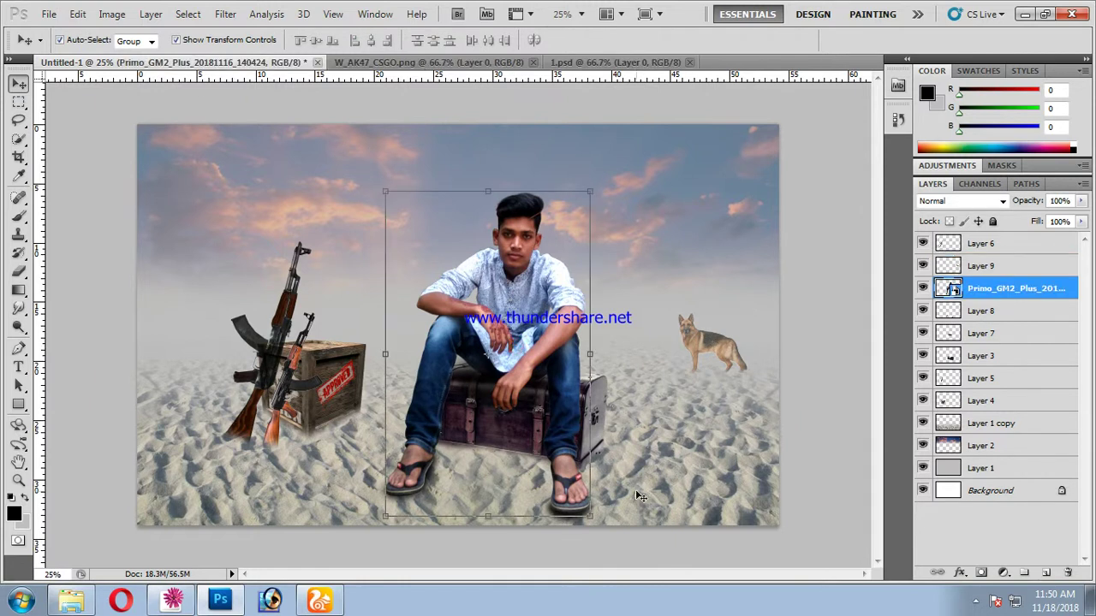
Stretch the chest taller at top and bottom and nudge it left and down
left_click(523, 361)
key("ctrl+t")
left_click_drag(510, 361, 508, 355)
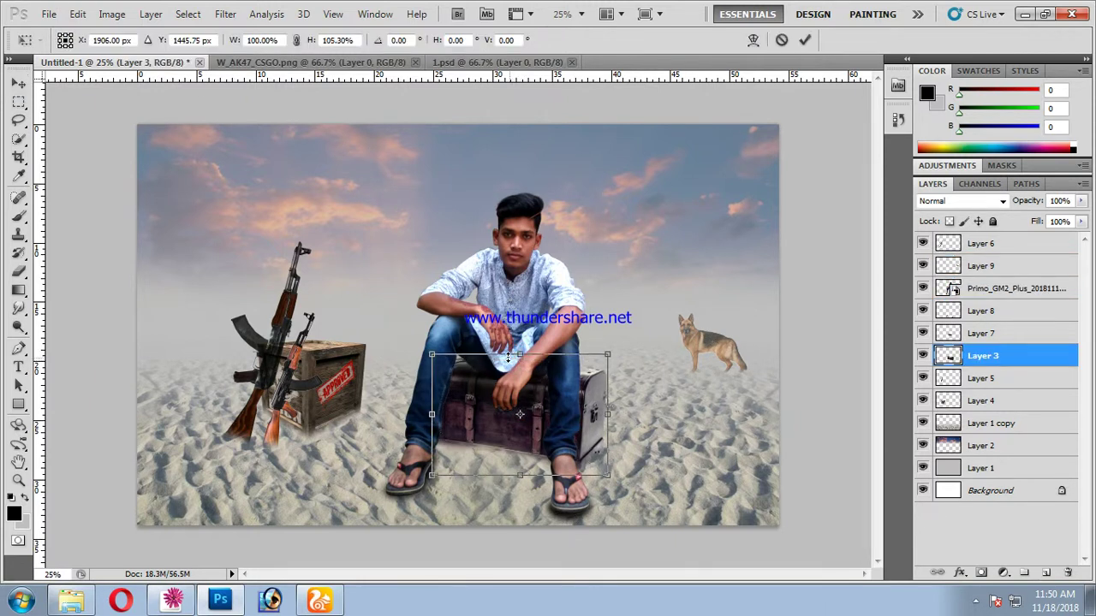
left_click_drag(519, 475, 520, 482)
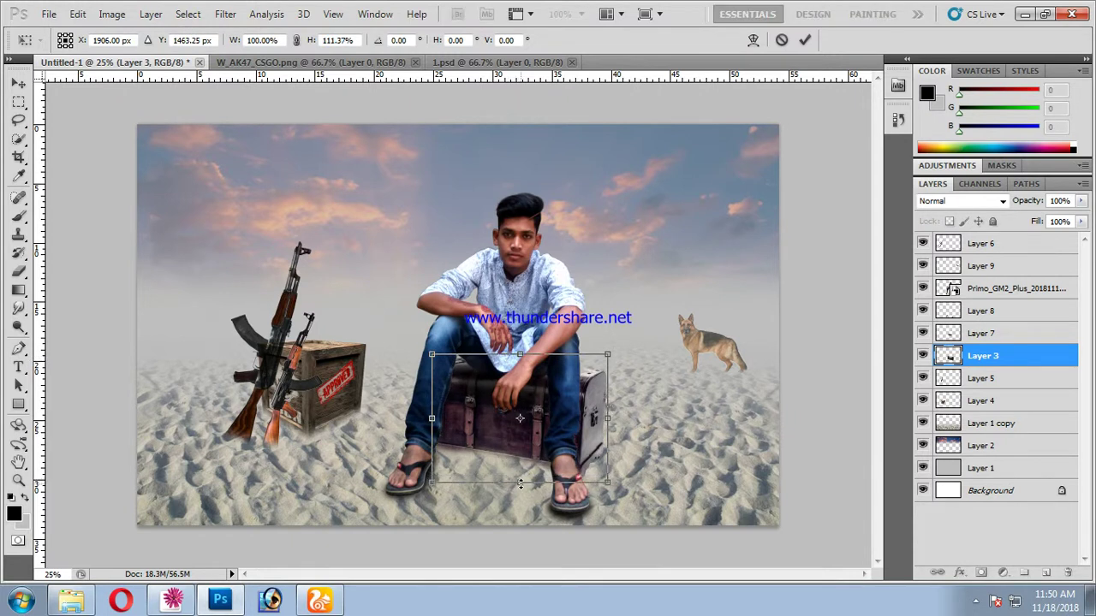
key("shift+Left")
key("shift+Left")
key("shift+Down")
key("Down")
key("Down")
key("Down")
key("shift+Down")
key("Down")
key("Down")
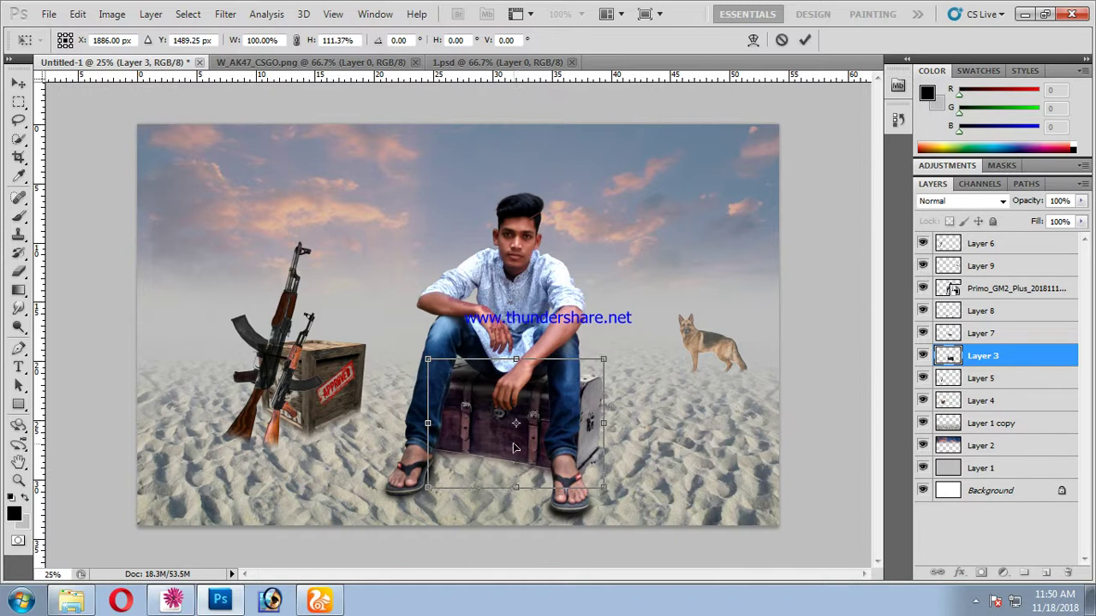
Warp the chest: bow its middle left, raise its top and lift its lower edge
left_click(754, 39)
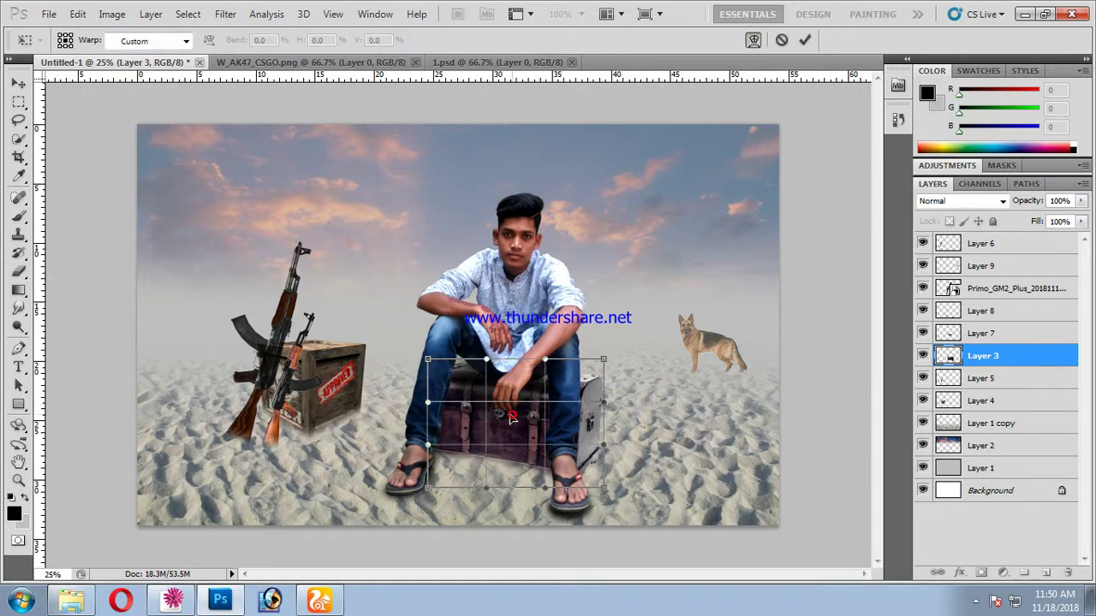
left_click_drag(508, 420, 502, 421)
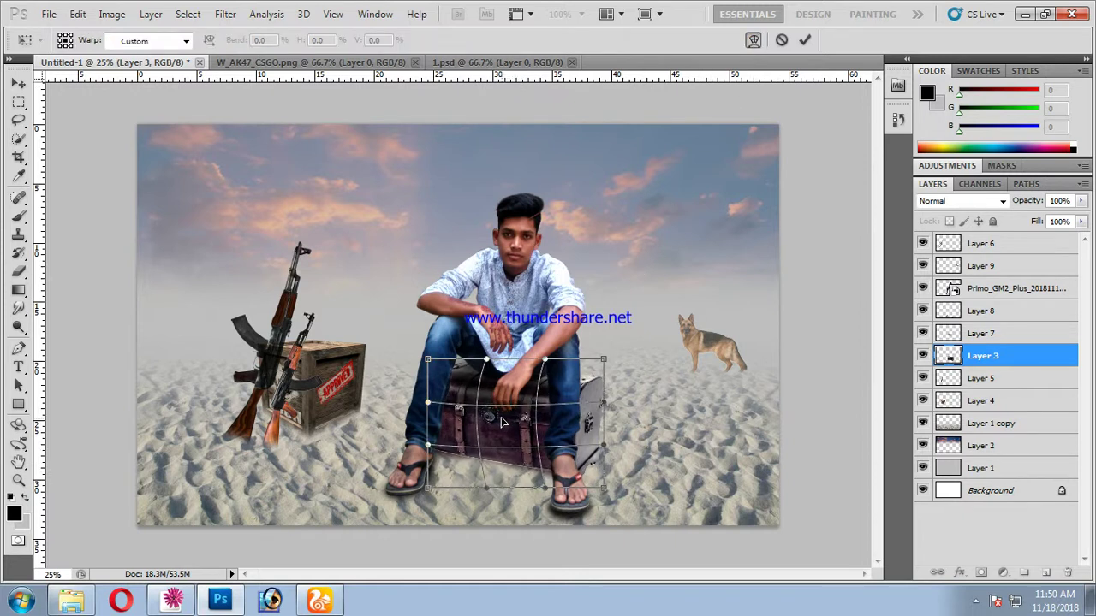
left_click_drag(499, 368, 499, 367)
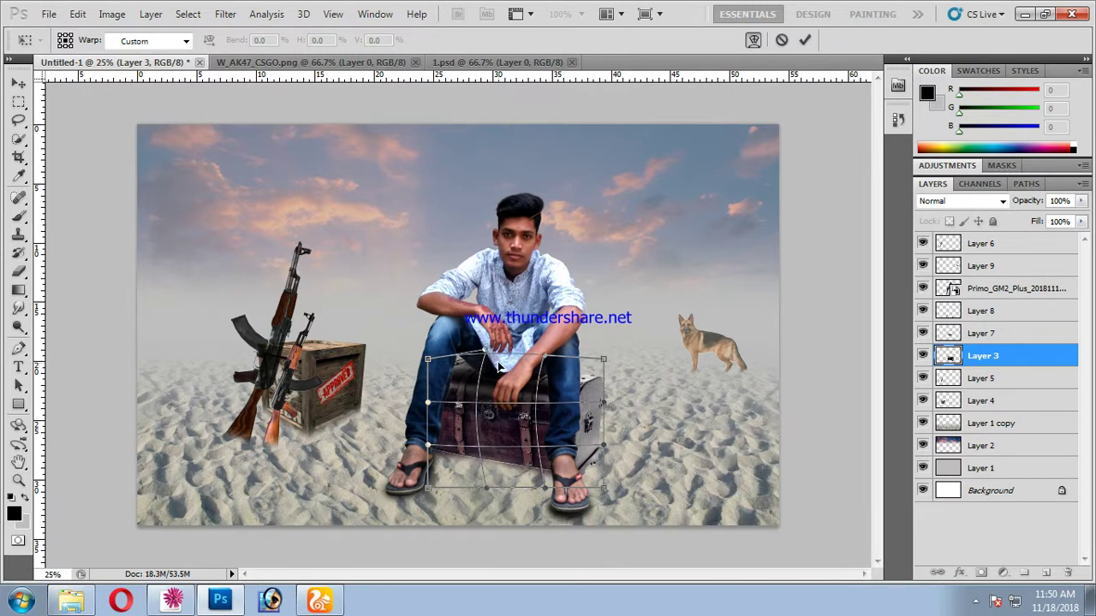
left_click_drag(519, 433, 509, 461)
key("Return")
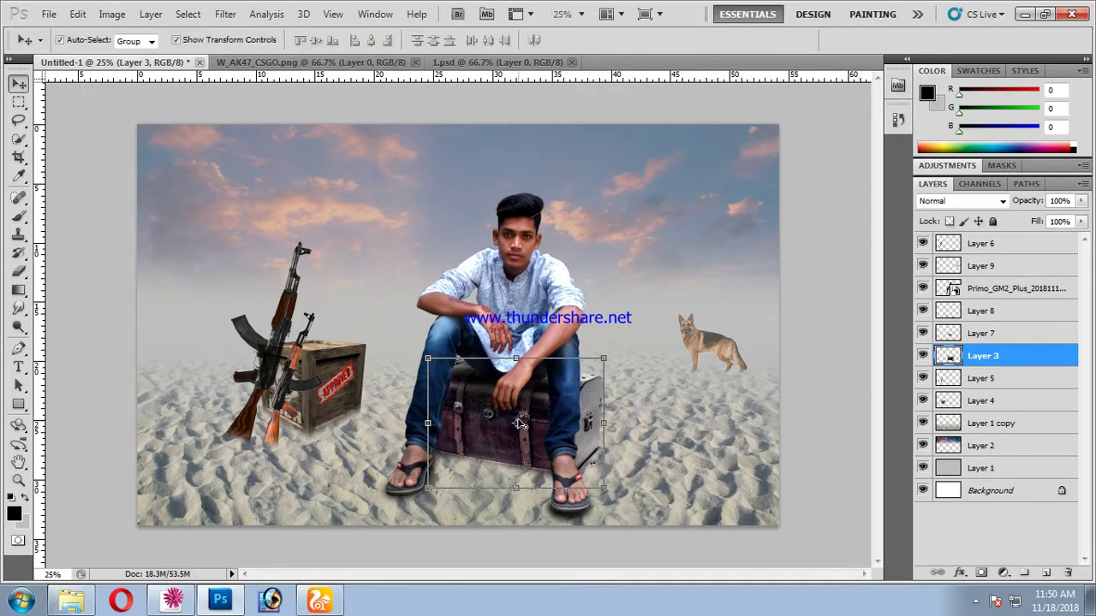
Select the young man together with Layer 7 and nudge them slightly right
left_click(660, 432)
left_click(532, 355)
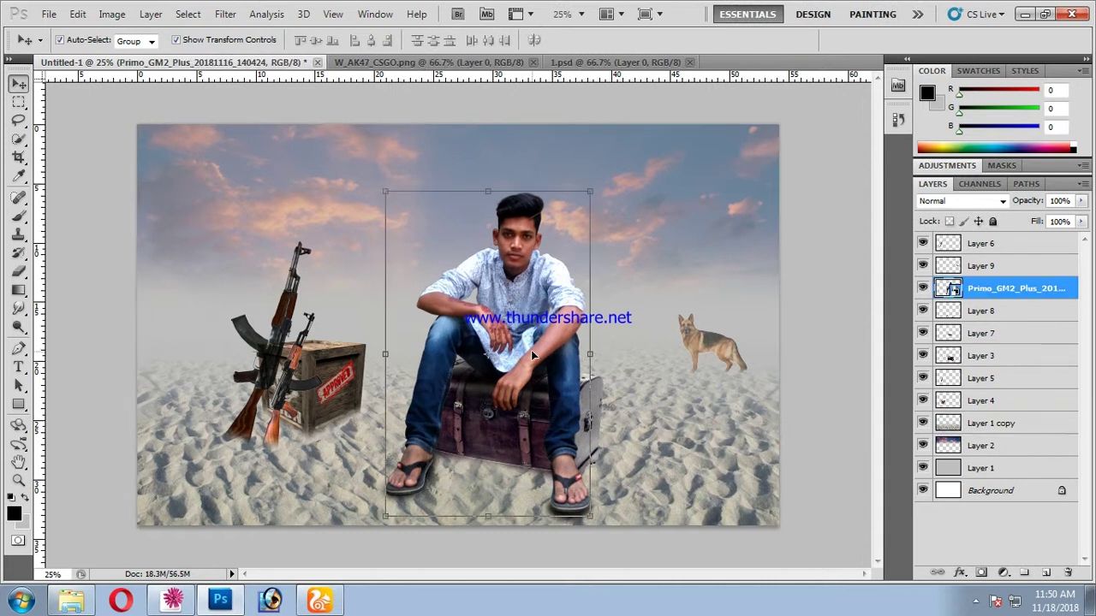
left_click(538, 377)
right_click(536, 396)
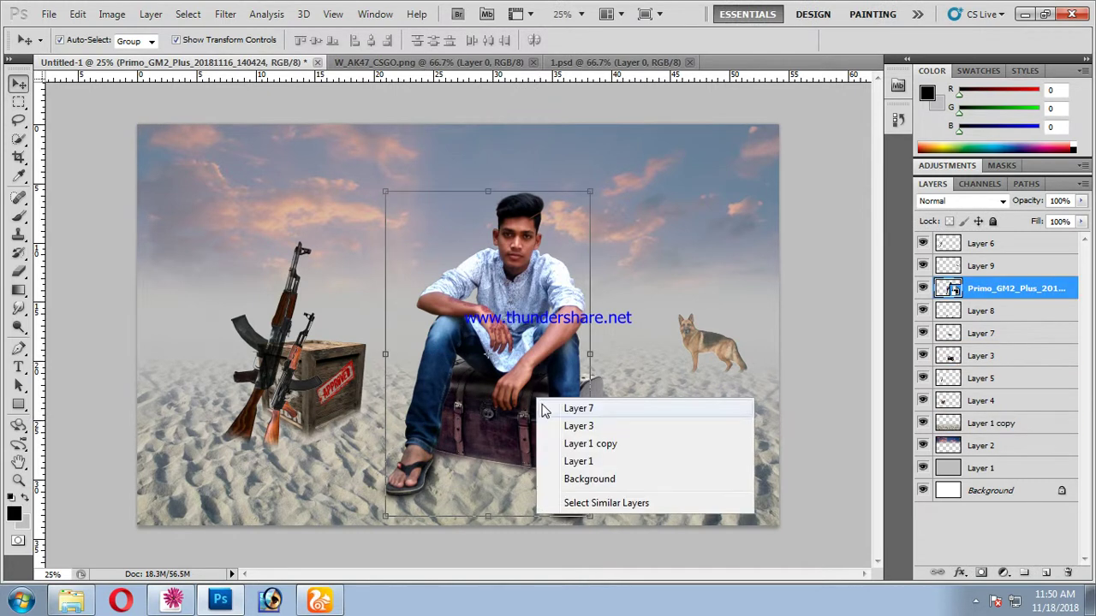
left_click(540, 405)
key("shift+Right")
key("shift+Right")
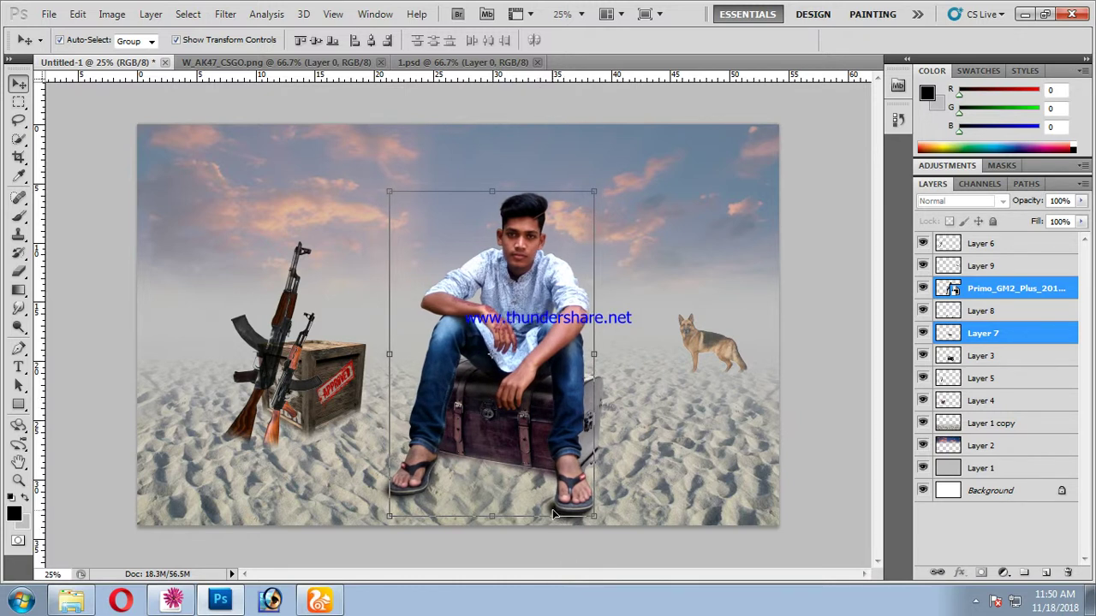
Lower the opacity of the Layer 8 shadow under the man's feet to 75%
right_click(553, 512)
left_click(767, 309)
left_click(626, 507)
scroll(369, 438, "up", 2)
left_click_drag(726, 587, 647, 560)
key("ctrl+r")
left_click(561, 542)
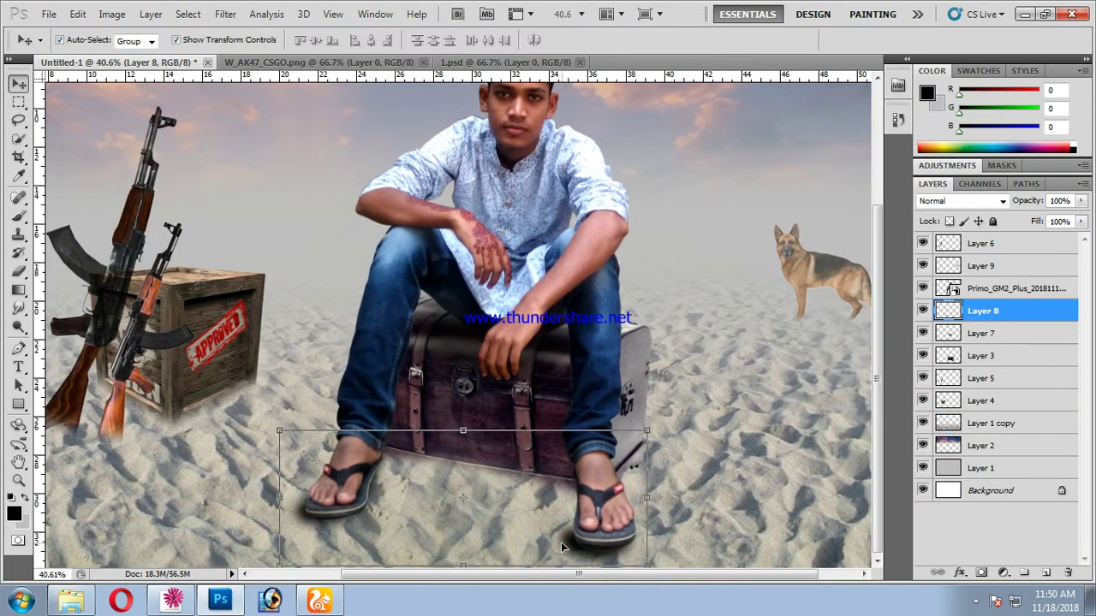
left_click_drag(1076, 216, 1065, 220)
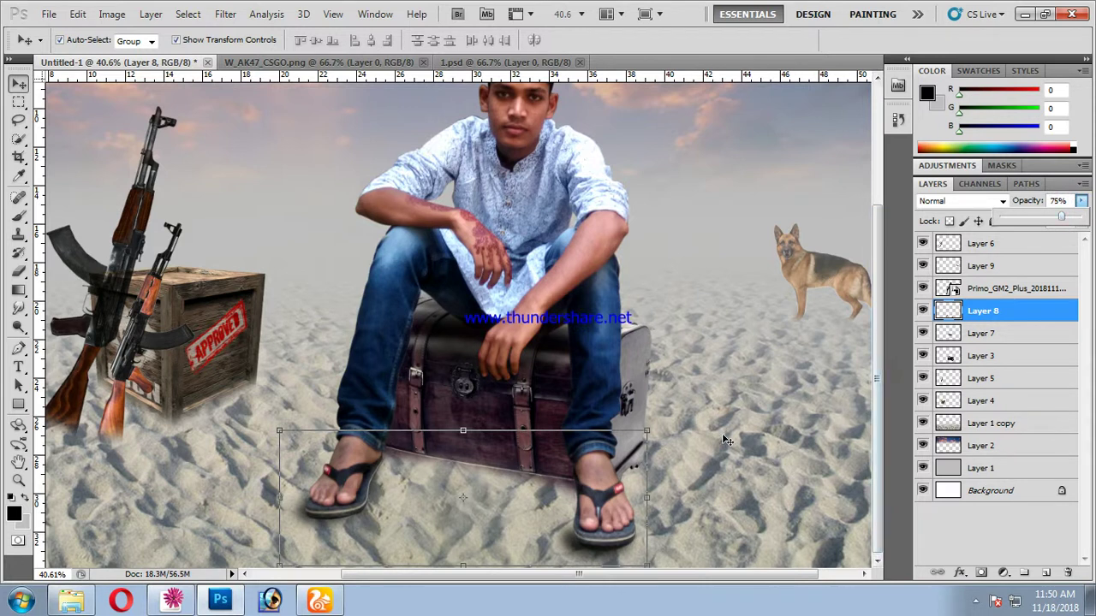
left_click(803, 434)
key("ctrl+minus")
key("ctrl+minus")
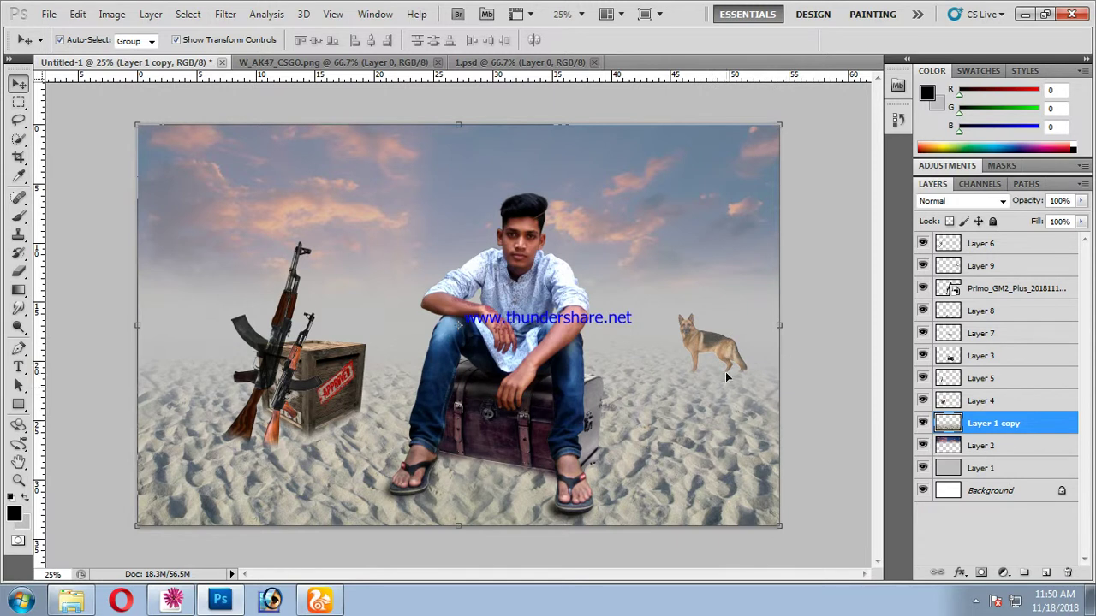
left_click(707, 219)
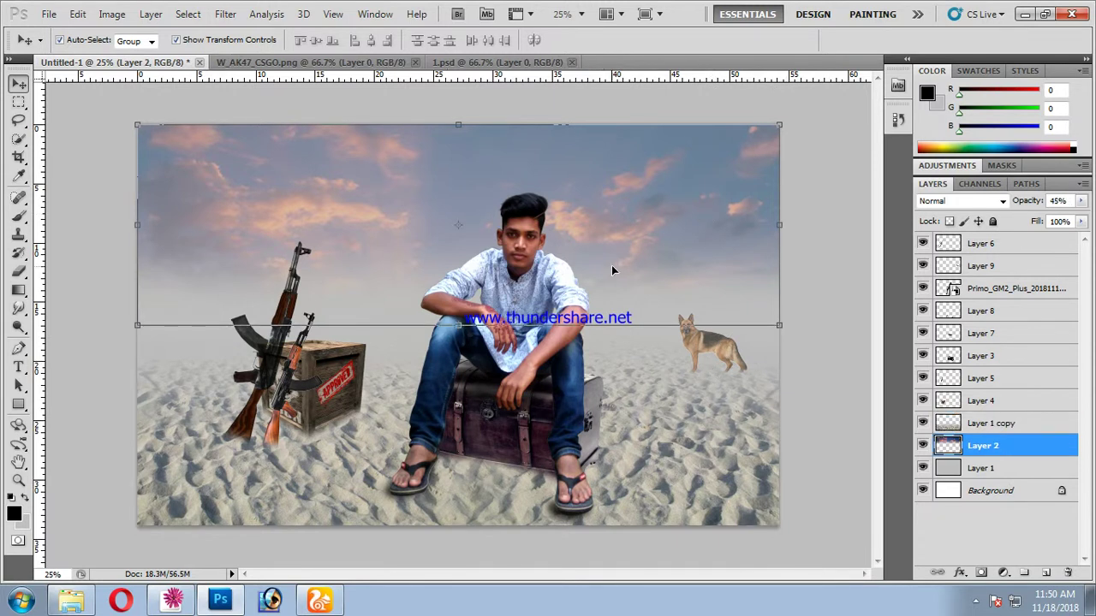
Set the sky's Hue/Saturation to hue +44 and saturation -54
key("ctrl+u")
mouse_move(151, 242)
left_mouse_down()
mouse_move(173, 246)
mouse_move(105, 244)
left_mouse_up()
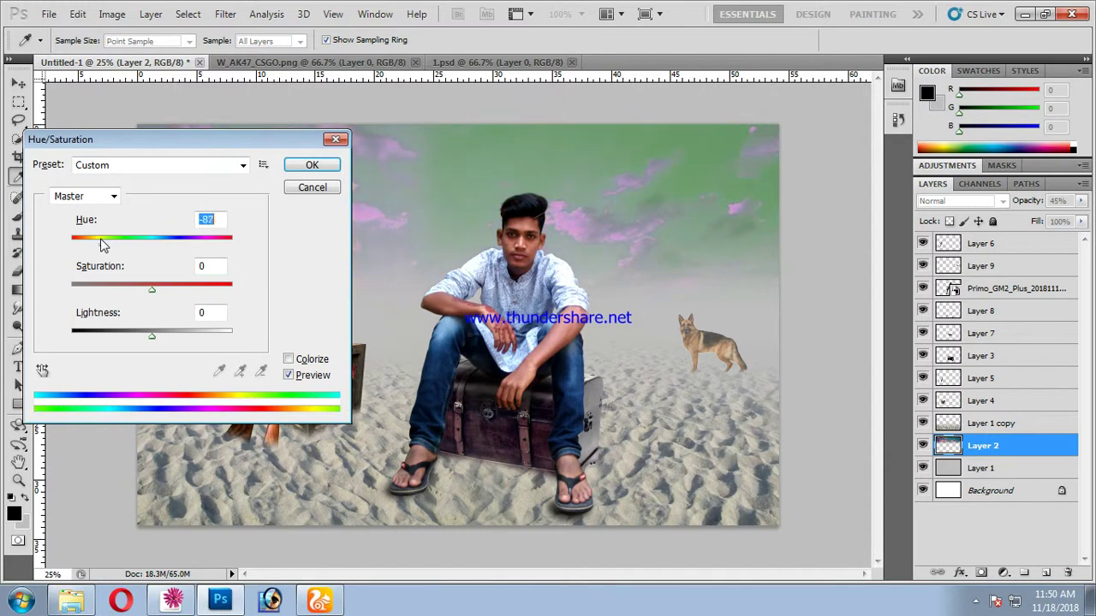
left_click_drag(105, 244, 187, 246)
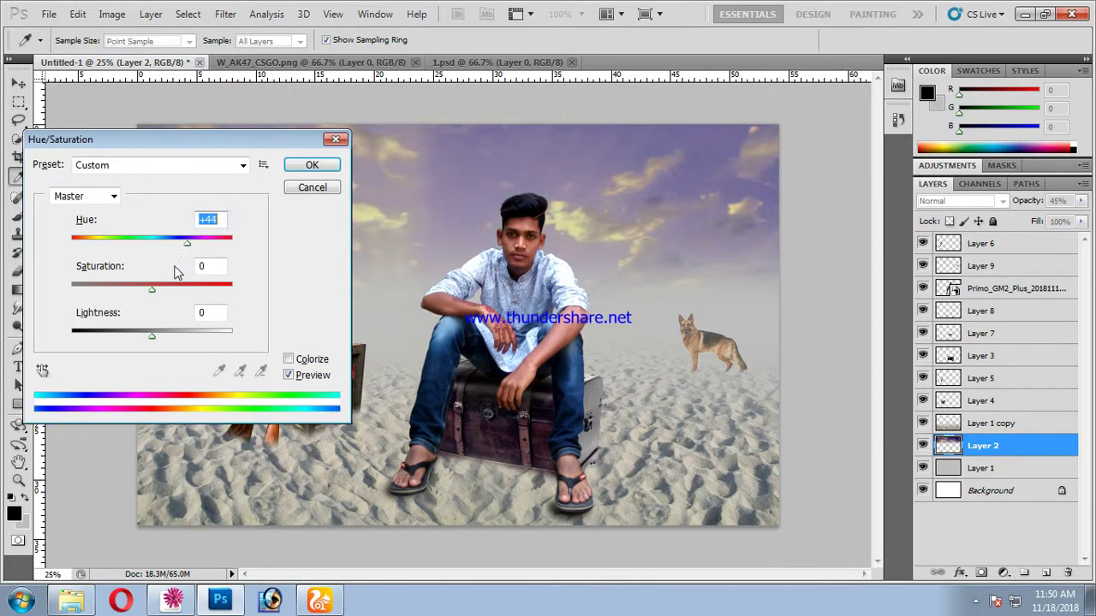
left_click_drag(154, 294, 117, 294)
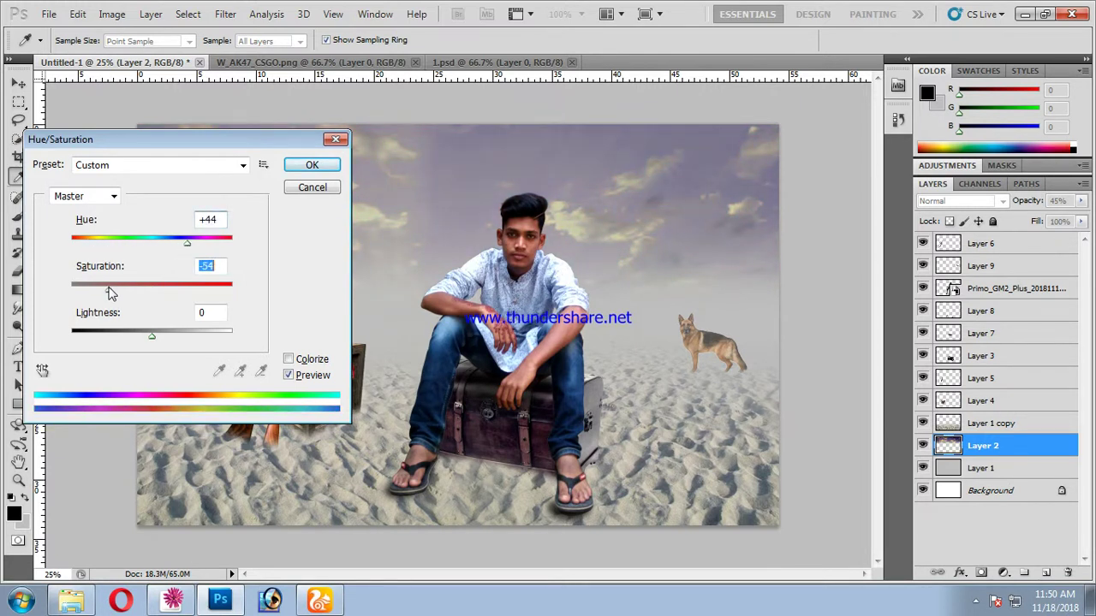
key("Return")
Fade the sky layer to 65% fill and select the sand layer
left_click_drag(1081, 221, 1056, 242)
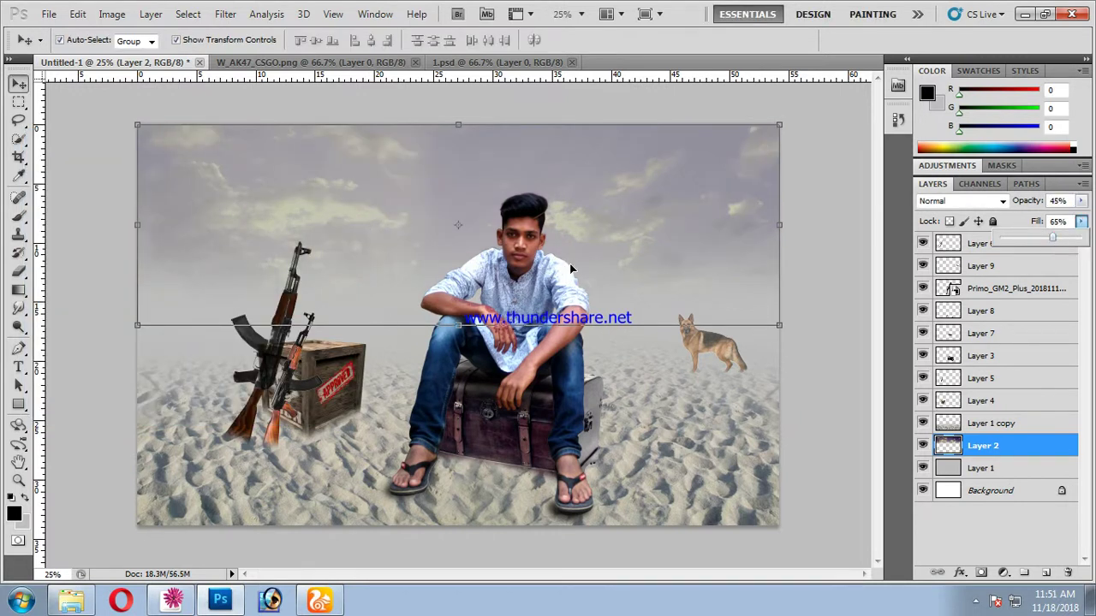
left_click(550, 326)
key("Return")
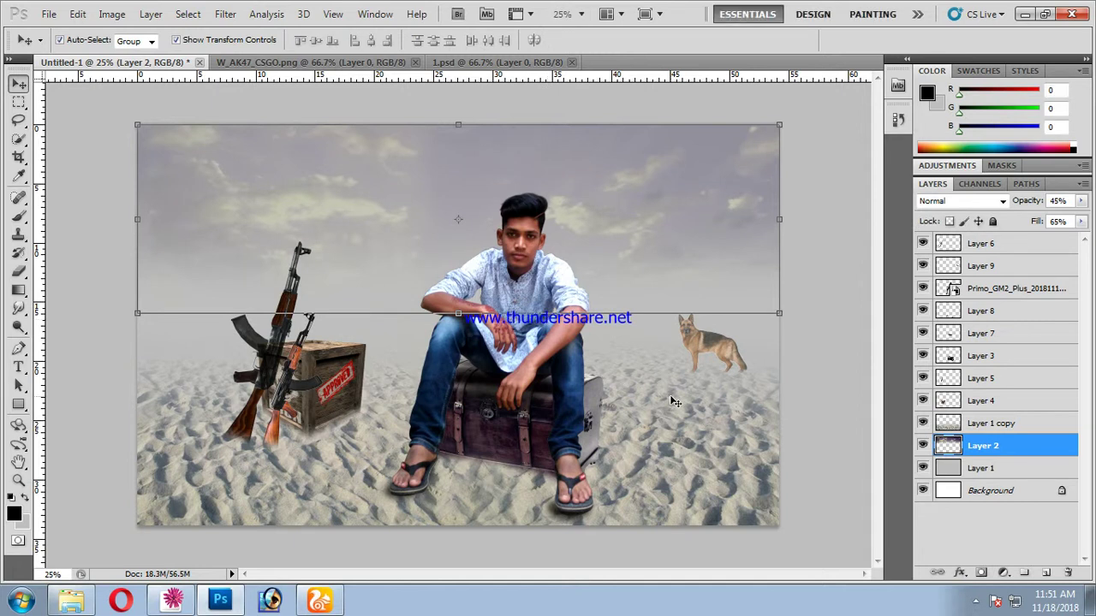
left_click(673, 402)
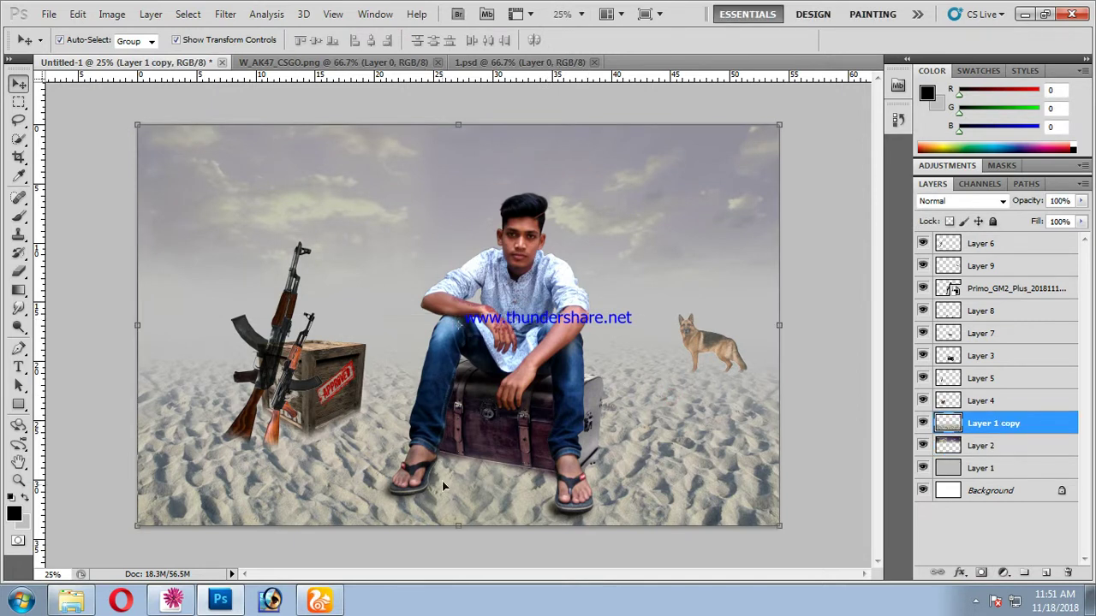
left_click(77, 603)
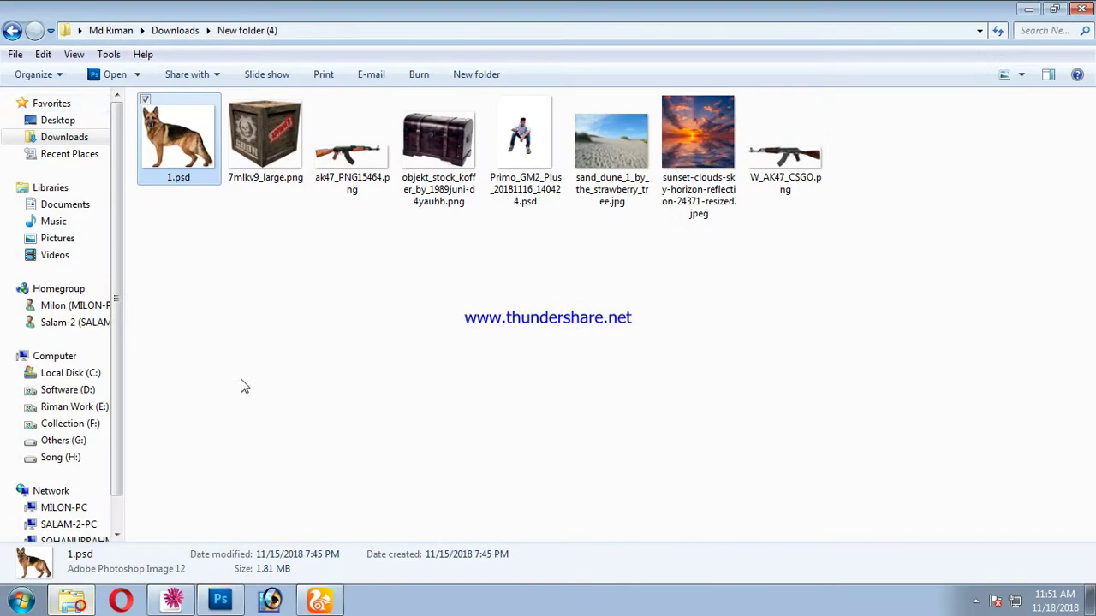
Open empty_words_i_by_lady_symphonia_stock.jpg from Downloads > New folder in Photoshop
left_click(12, 31)
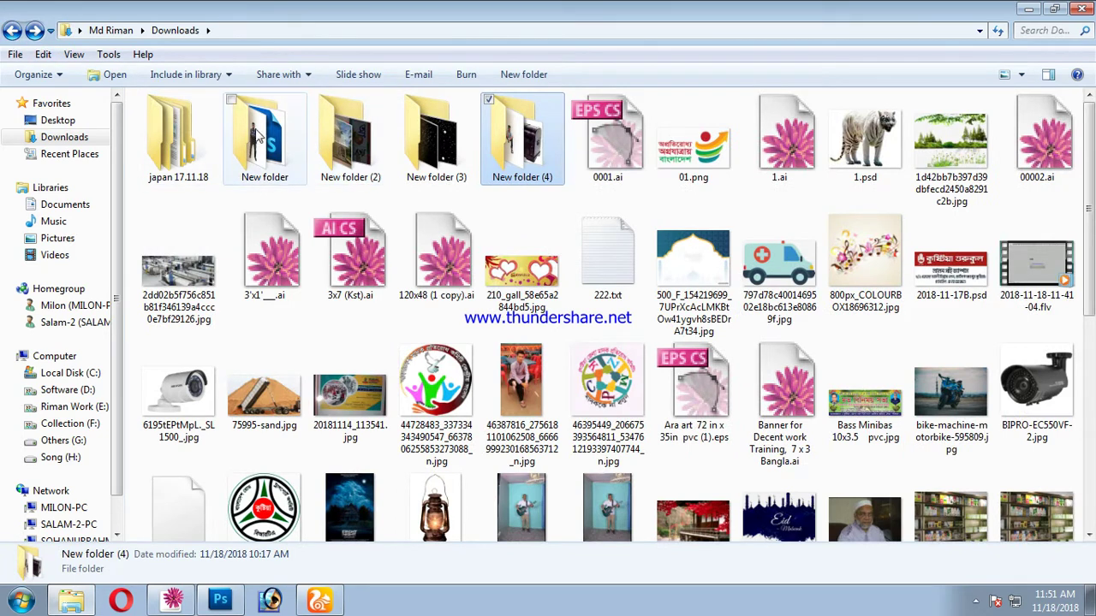
left_click(258, 137)
double_click(258, 137)
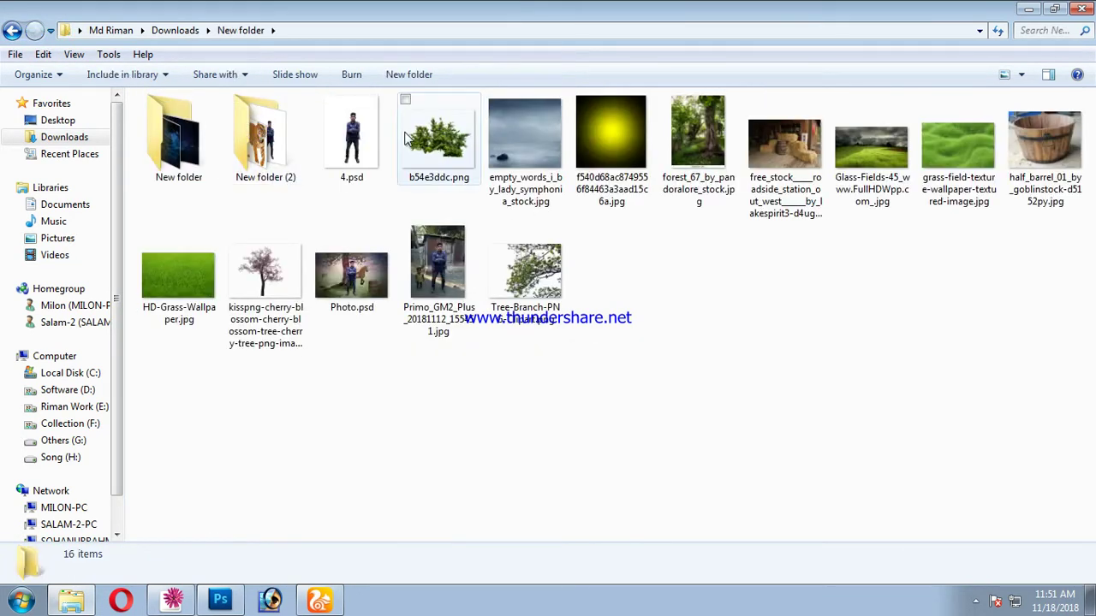
left_click(524, 145)
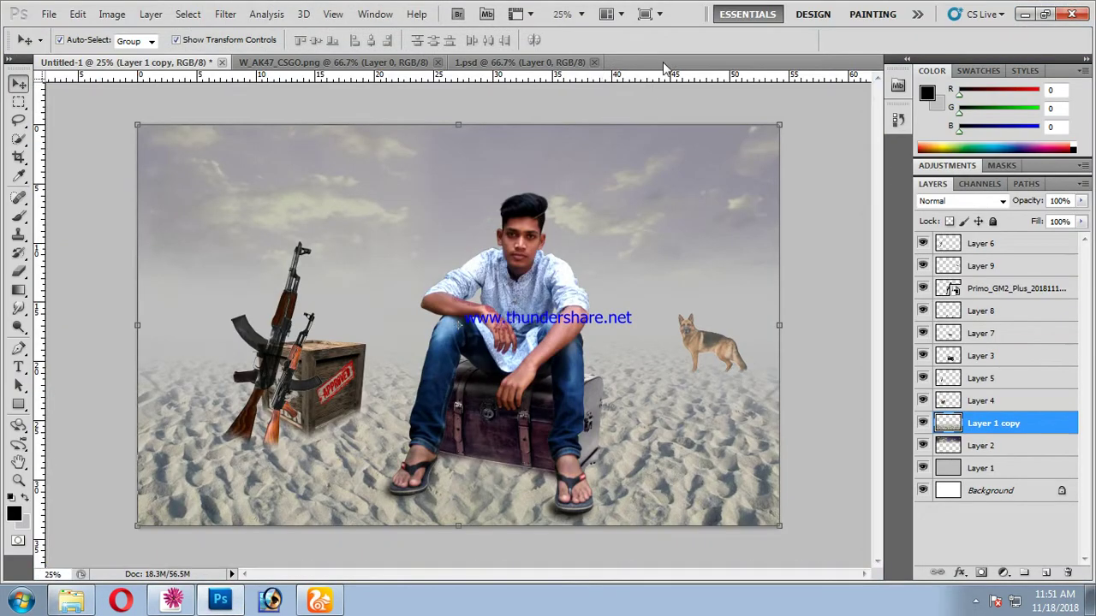
left_click_drag(524, 145, 662, 62)
left_click(18, 158)
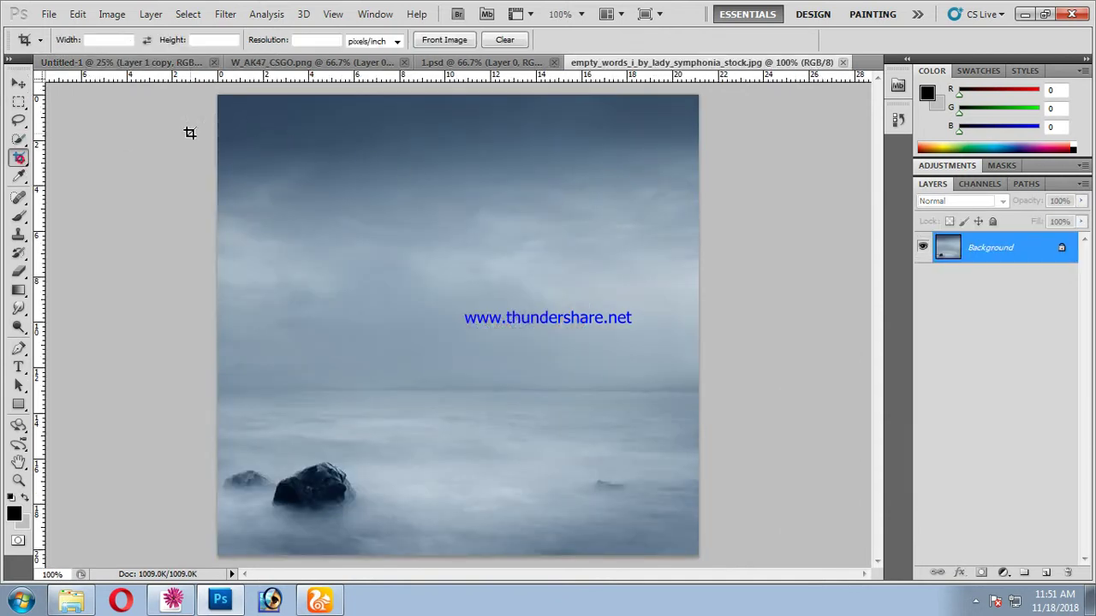
Crop the seascape to its sky, bring it into the composite and stretch it across the top
left_click_drag(190, 83, 905, 379)
double_click(299, 240)
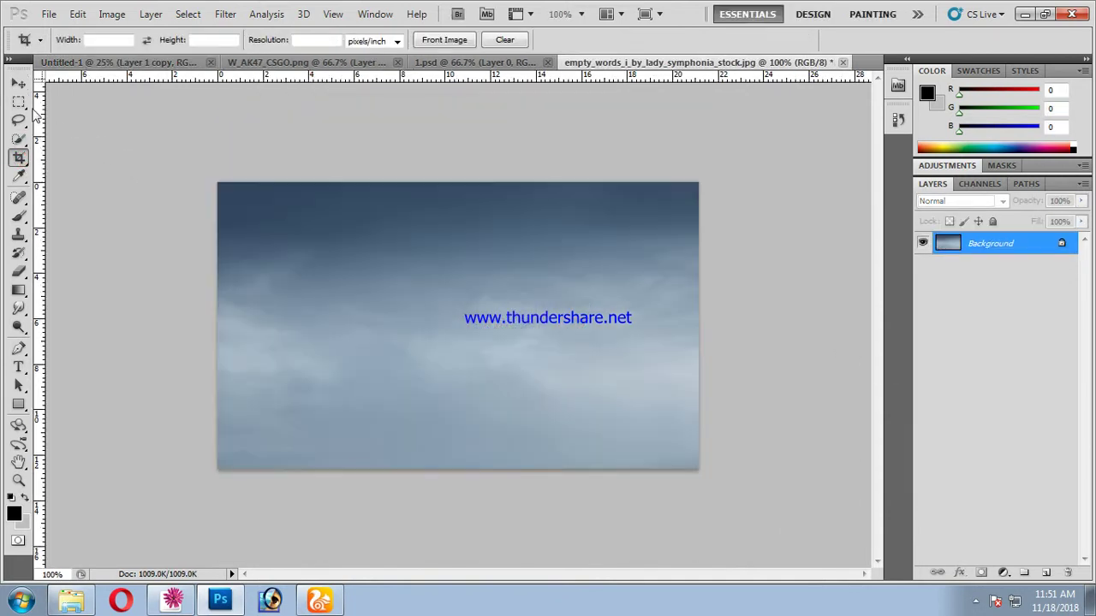
key("v")
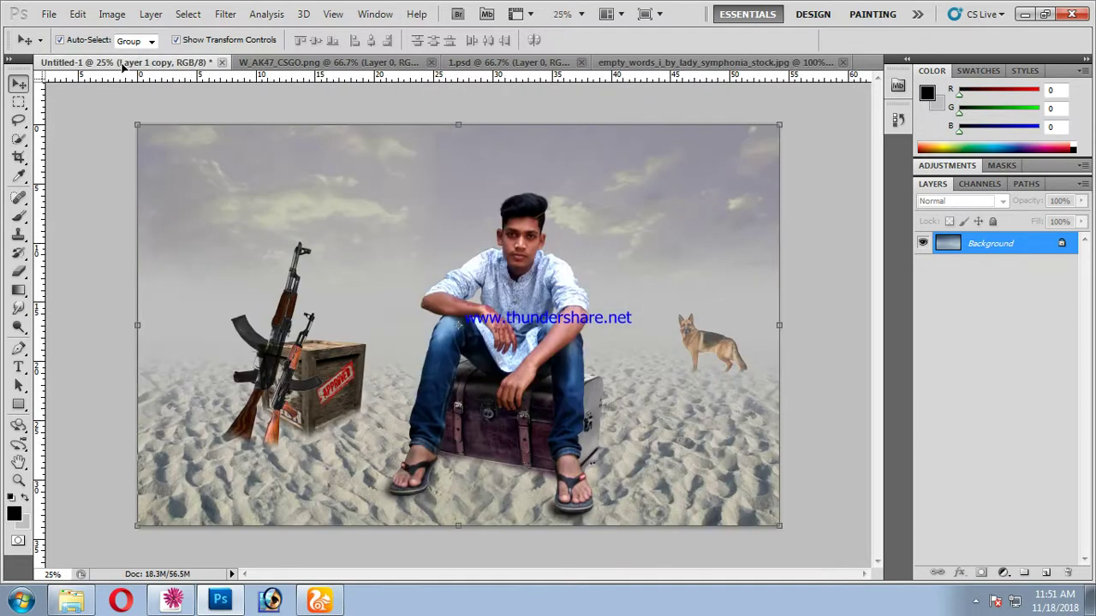
mouse_move(122, 67)
left_mouse_down()
mouse_move(377, 210)
mouse_move(187, 158)
left_mouse_up()
key("ctrl+t")
mouse_move(257, 196)
left_mouse_down()
mouse_move(728, 313)
mouse_move(779, 374)
left_mouse_up()
left_click(804, 40)
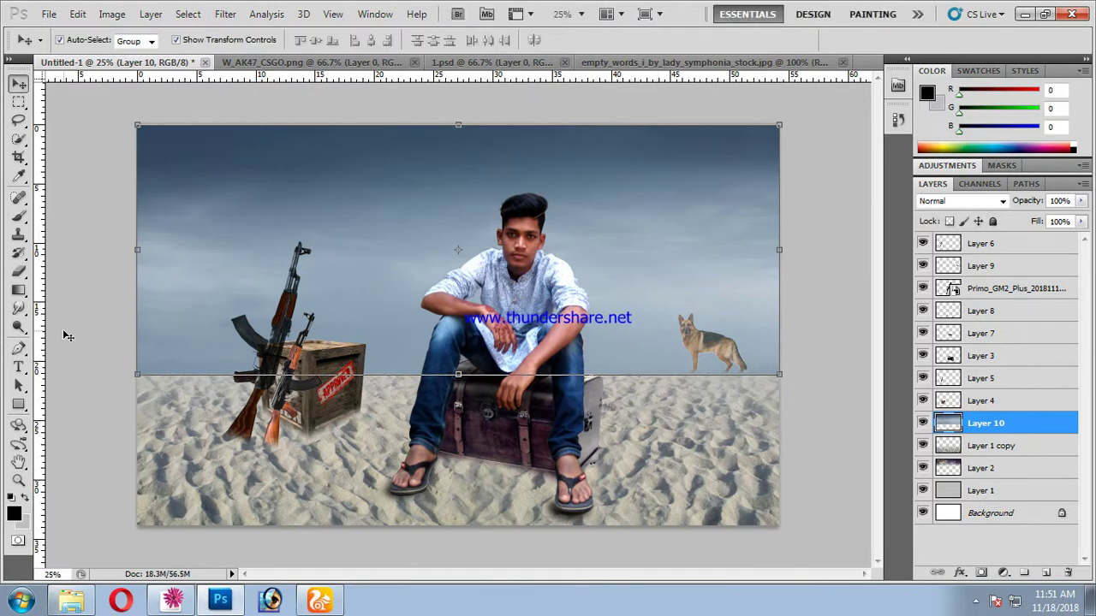
Erase along the horizon with a 700 px eraser and lower the sky layer to 69% opacity
left_click(18, 271)
key("bracketright")
key("bracketright")
key("bracketright")
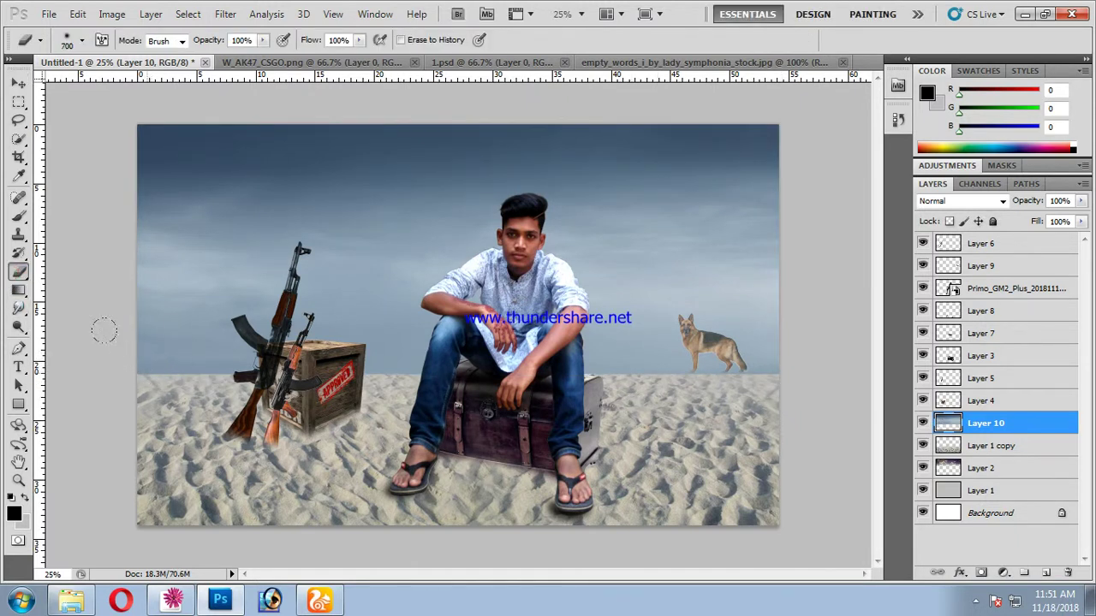
left_click_drag(133, 343, 822, 338)
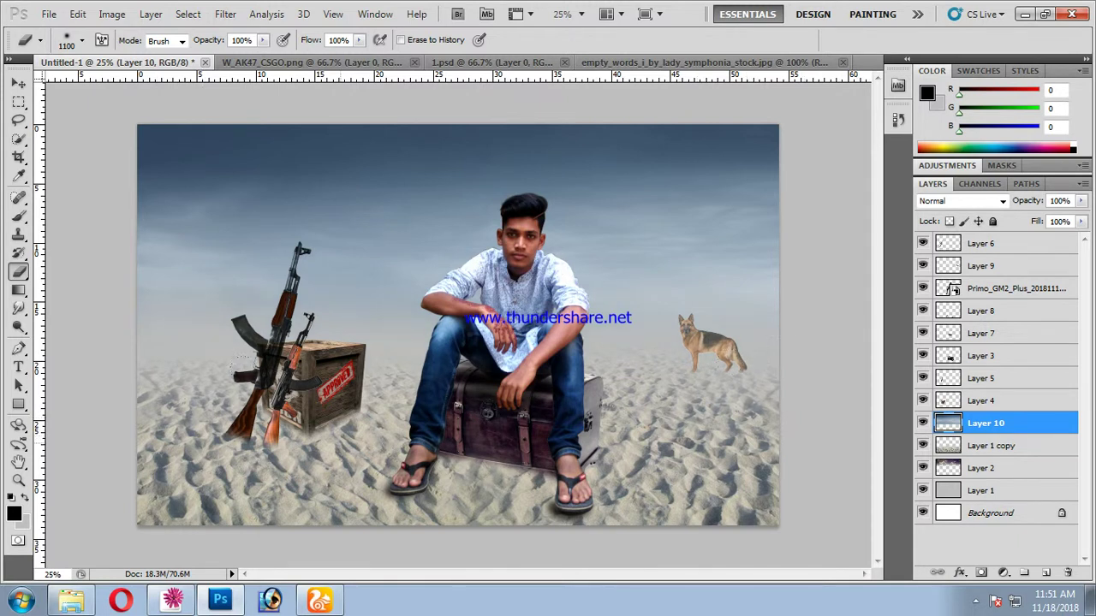
left_click(18, 83)
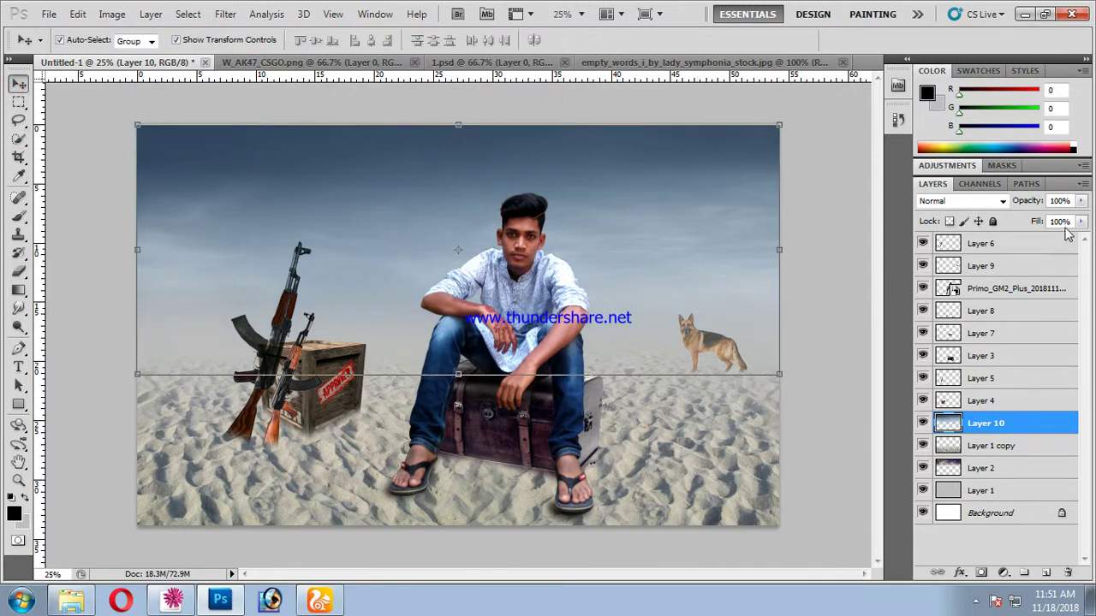
left_click_drag(1080, 200, 1056, 220)
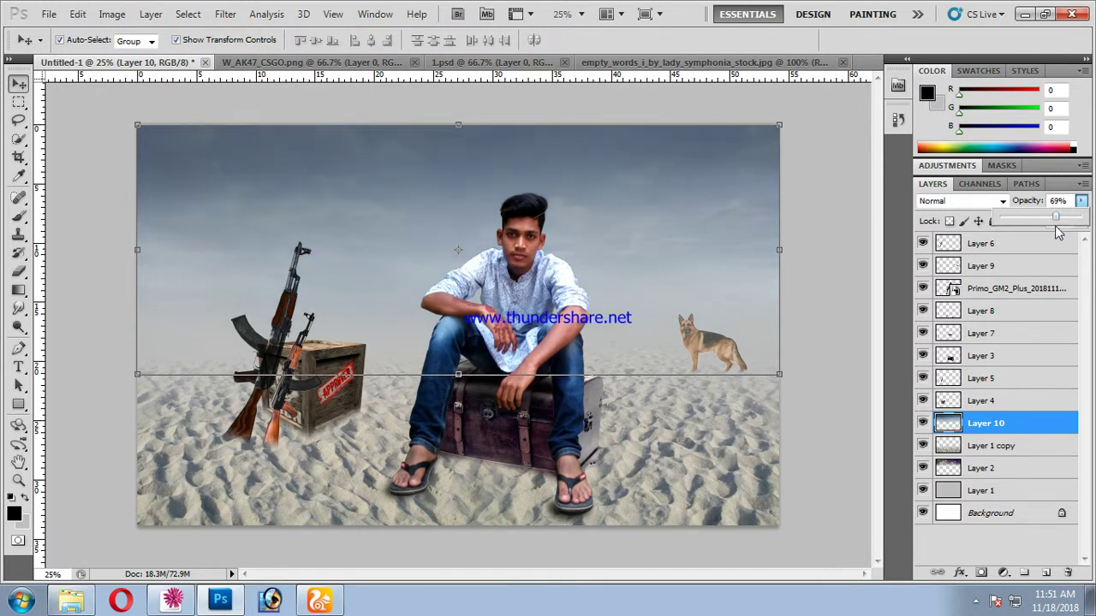
left_click(684, 460)
left_click(450, 210)
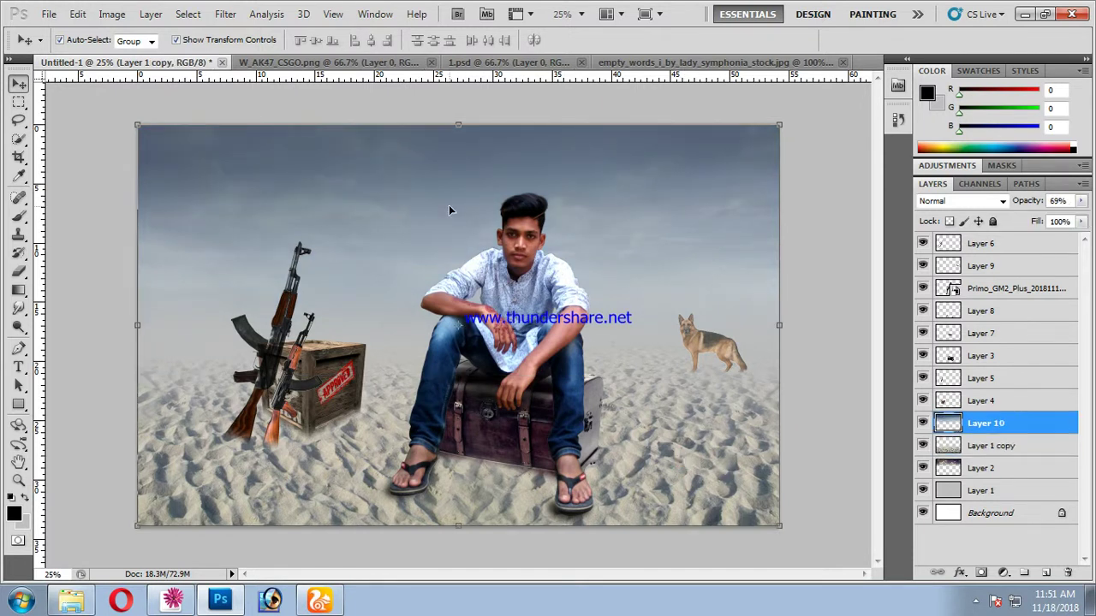
left_click(690, 100)
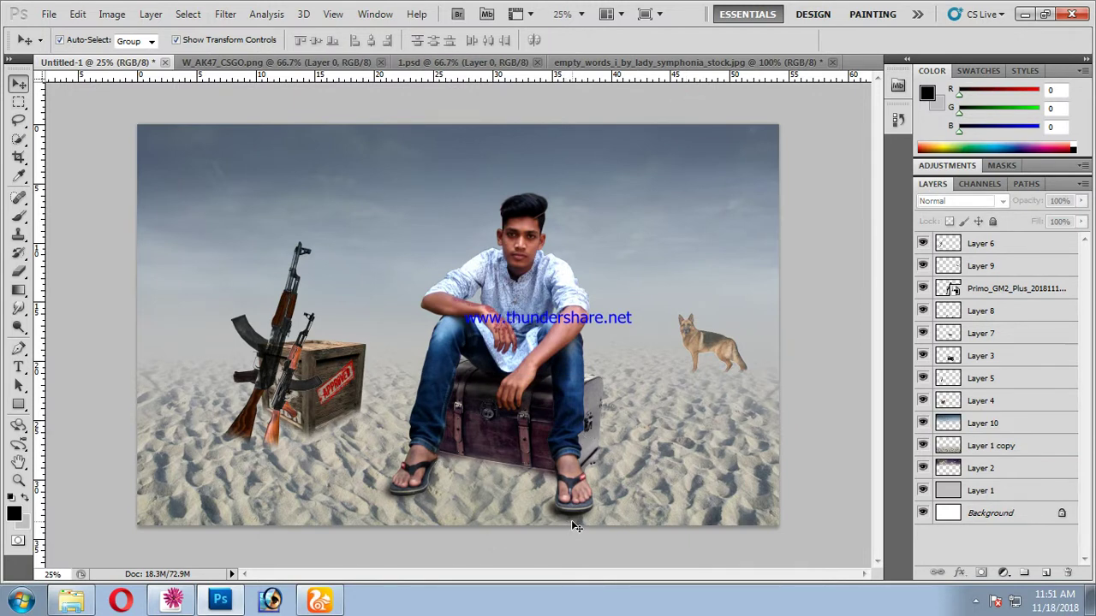
Close the AK-47, dog and sky source images without saving
left_click(511, 317)
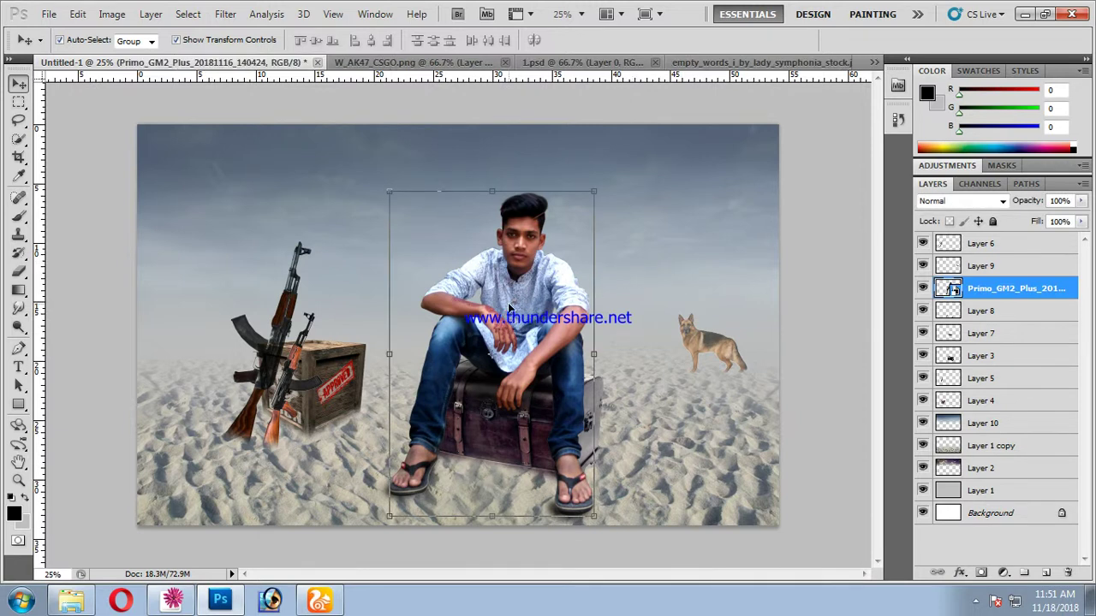
right_click(517, 274)
left_click(549, 280)
left_click(411, 61)
left_click(468, 61)
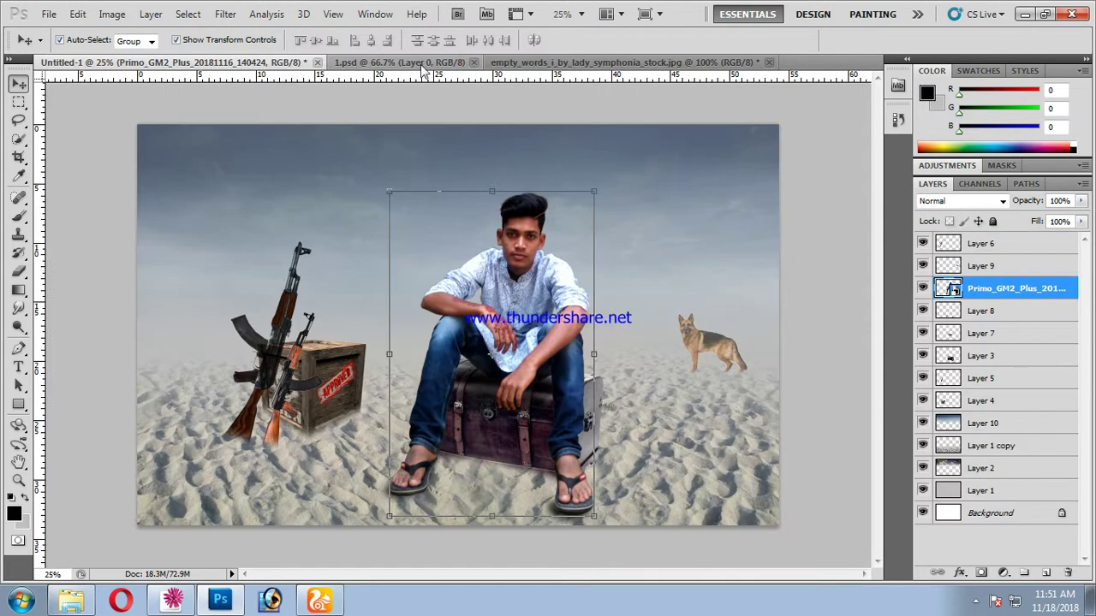
left_click(423, 63)
left_click(473, 61)
left_click(520, 63)
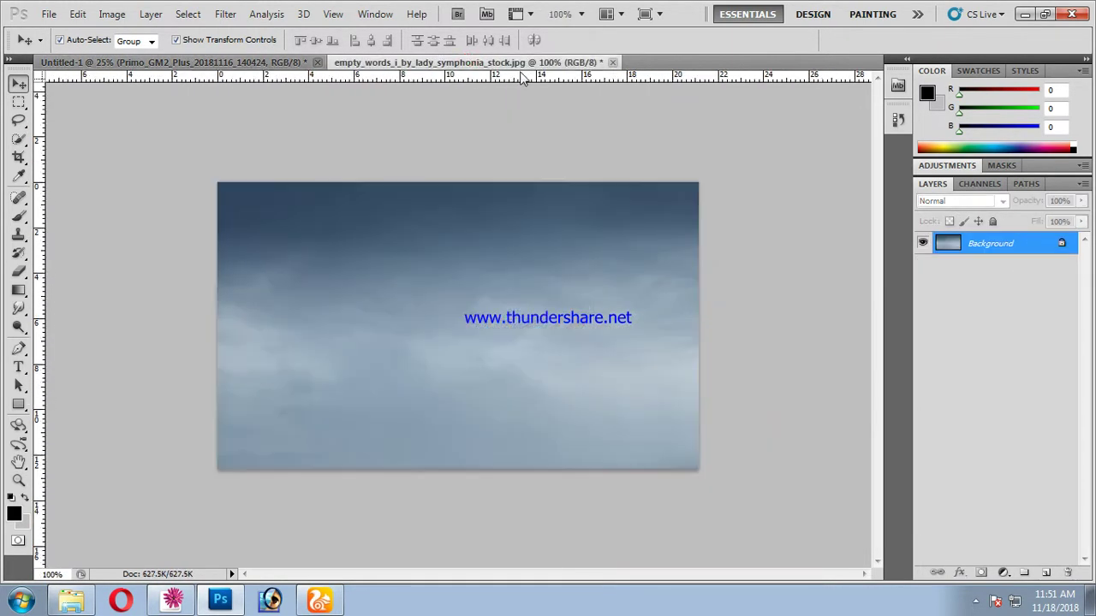
left_click(612, 63)
left_click(548, 242)
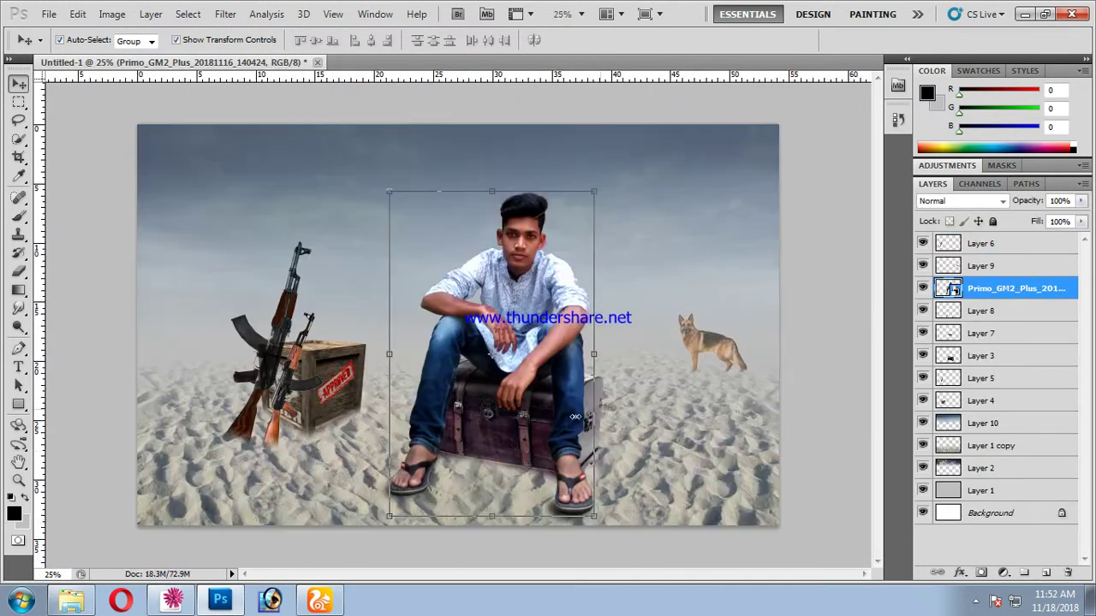
Rasterize the young man's layer and keep it selected
key("alt+l")
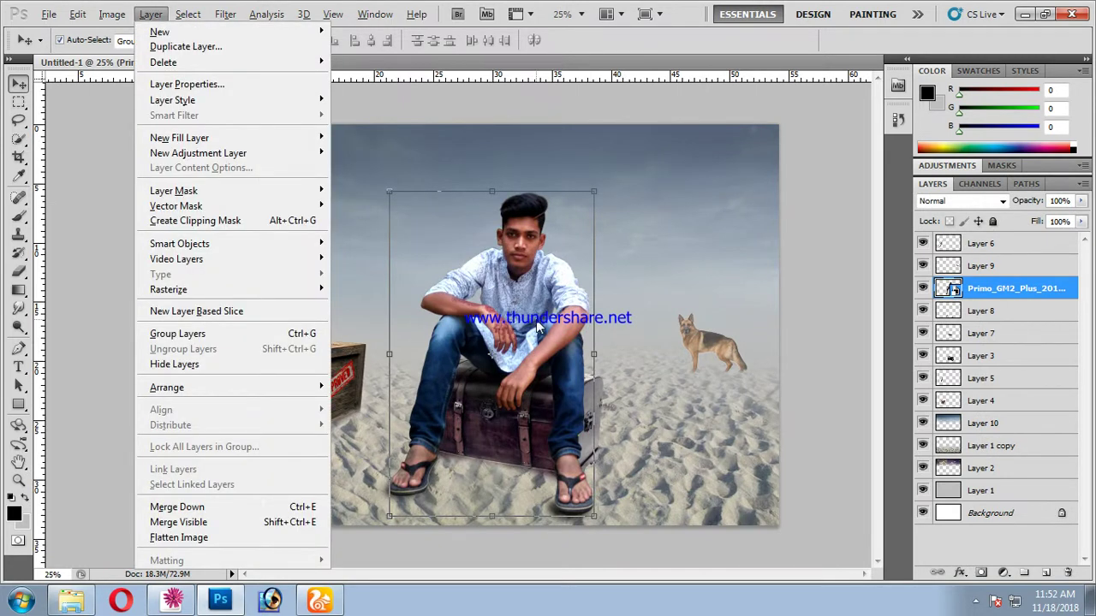
left_click(536, 299)
left_click(1068, 571)
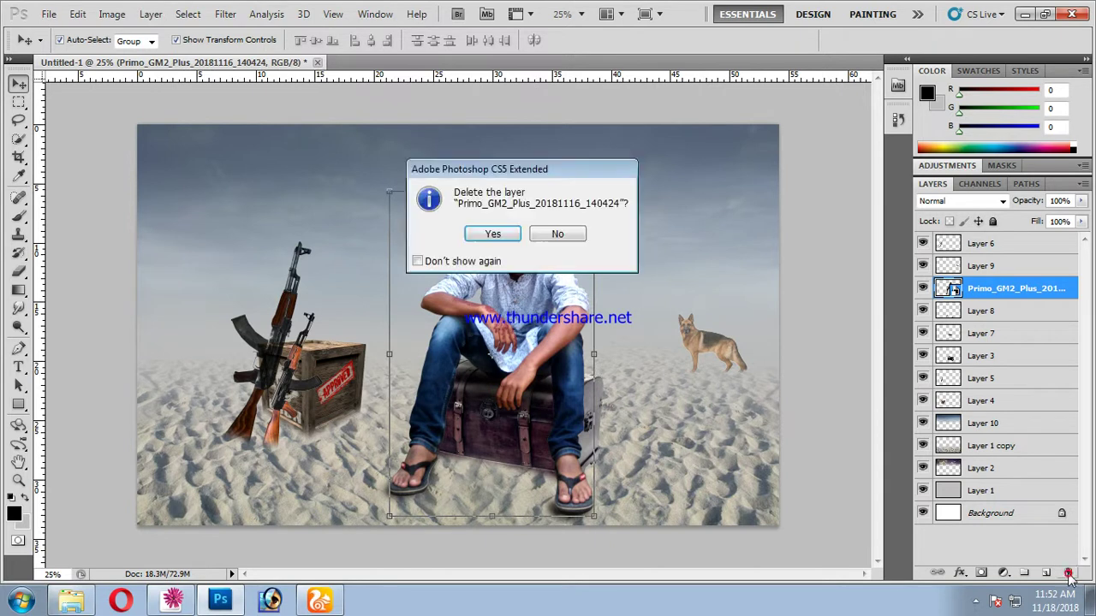
left_click(558, 234)
right_click(1025, 287)
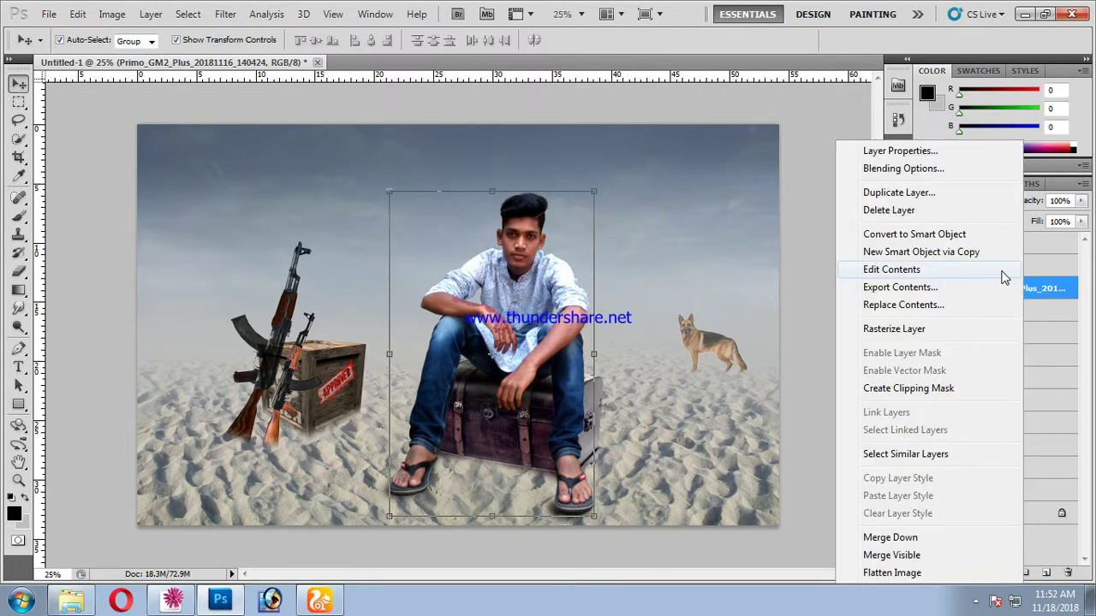
left_click(960, 331)
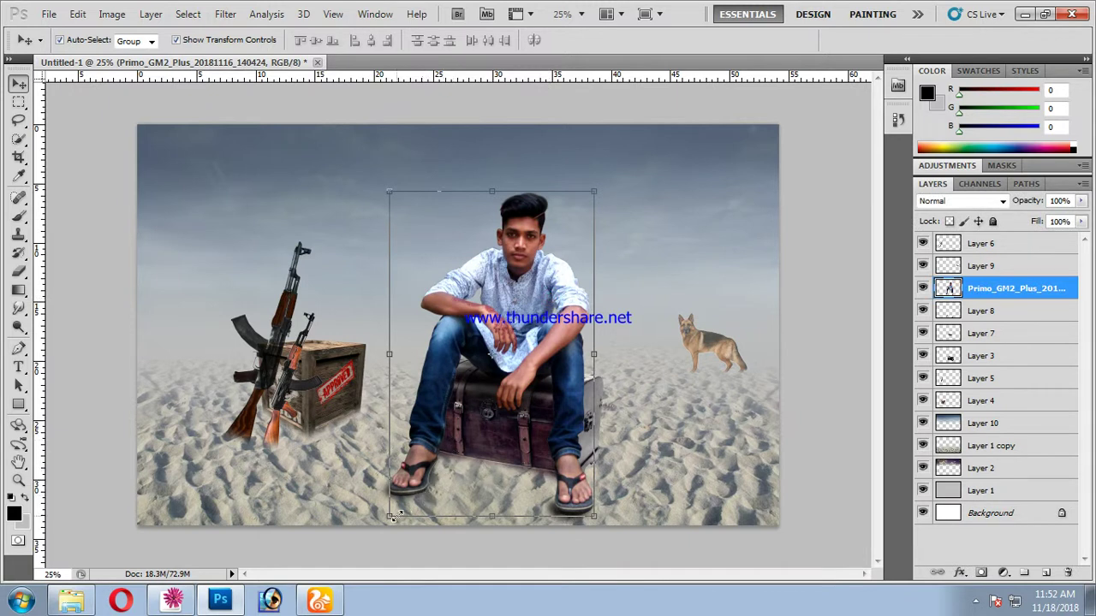
left_click(447, 470)
left_click(411, 353)
left_click(19, 271)
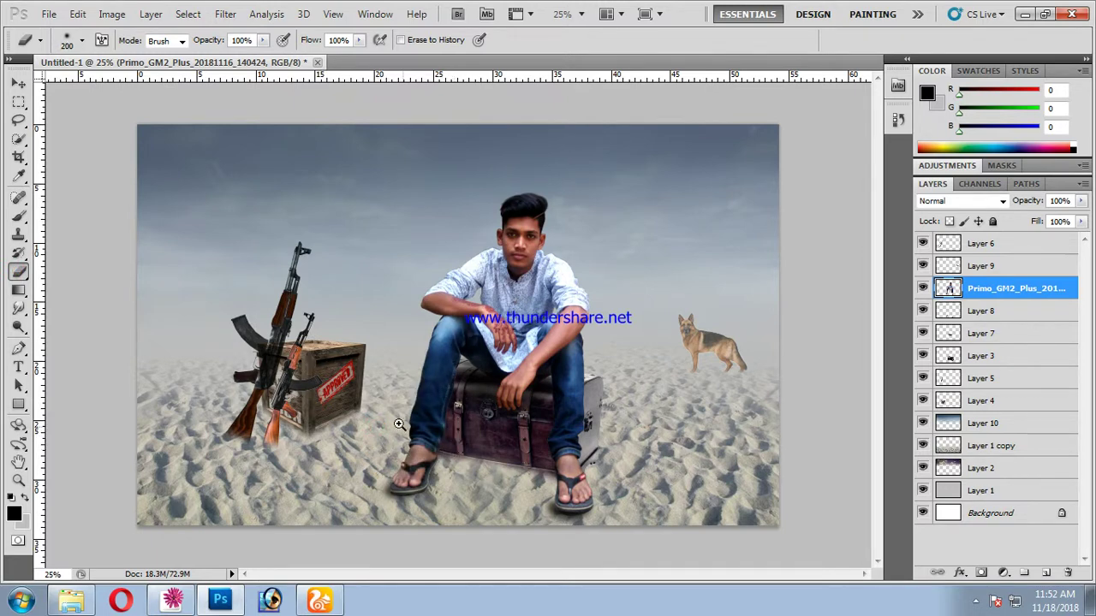
Zoom in and erase the leftover sand fringe along the left sandal's edge and sole
scroll(420, 410, "up", 5)
scroll(358, 392, "up", 2)
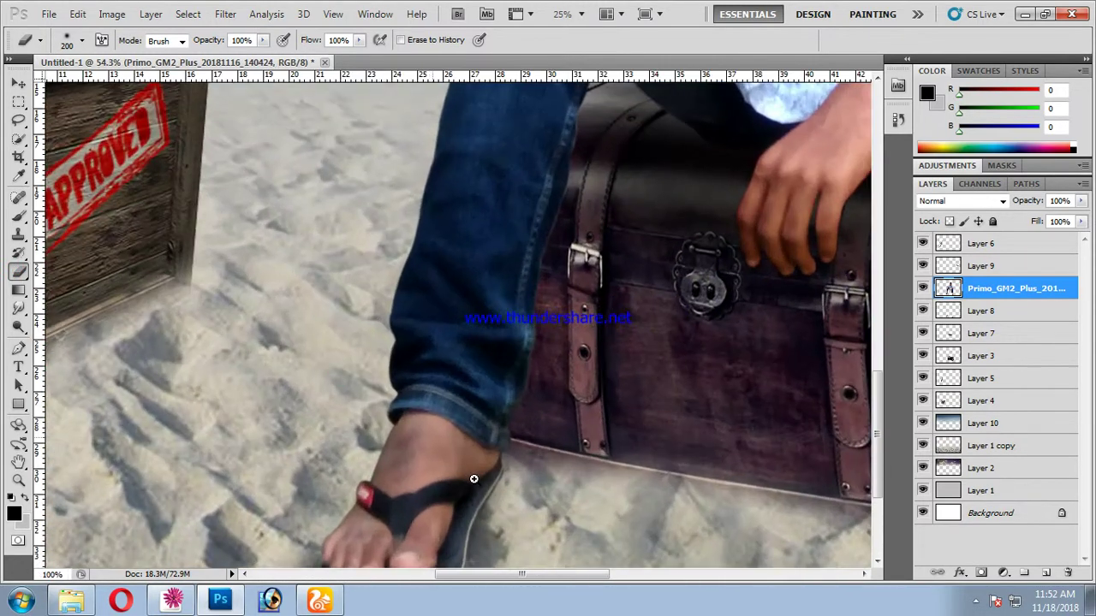
scroll(431, 397, "up", 2)
scroll(472, 345, "up", 1)
key("bracketleft")
key("bracketleft")
key("bracketleft")
mouse_move(438, 330)
left_mouse_down()
mouse_move(400, 430)
mouse_move(418, 404)
left_mouse_up()
left_click_drag(375, 472, 351, 484)
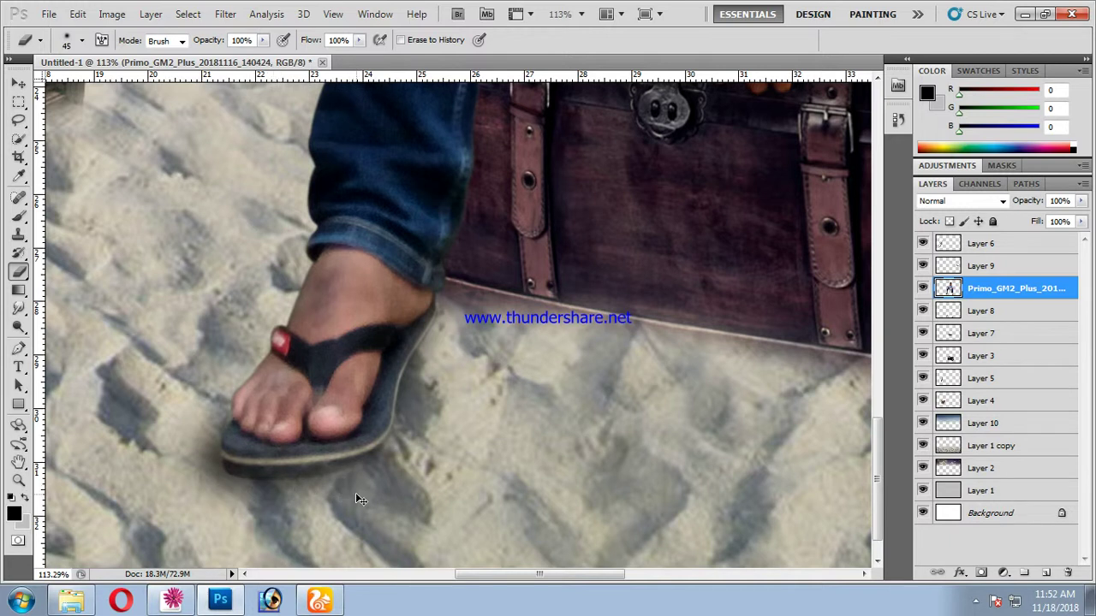
key("ctrl+minus")
key("ctrl+minus")
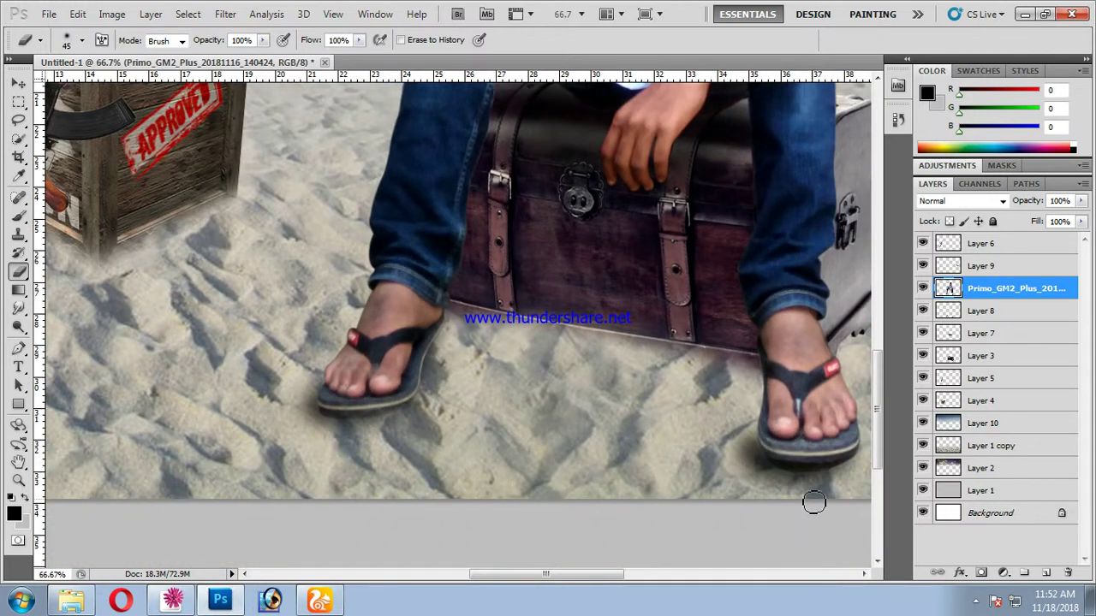
With the Move tool, start and apply a free transform on the man's layer
left_click(18, 83)
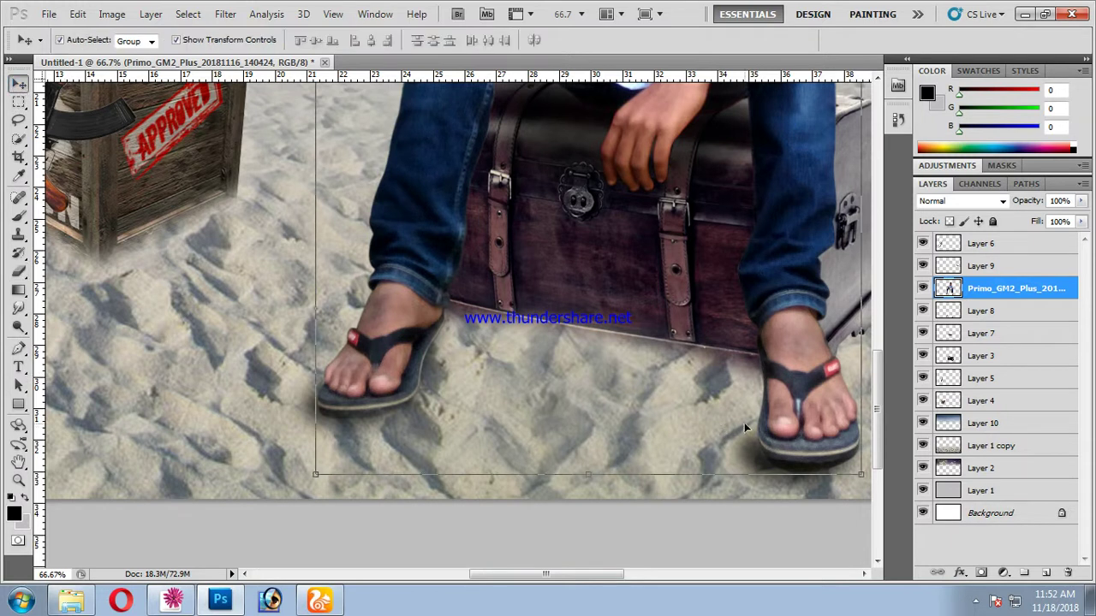
key("ctrl+t")
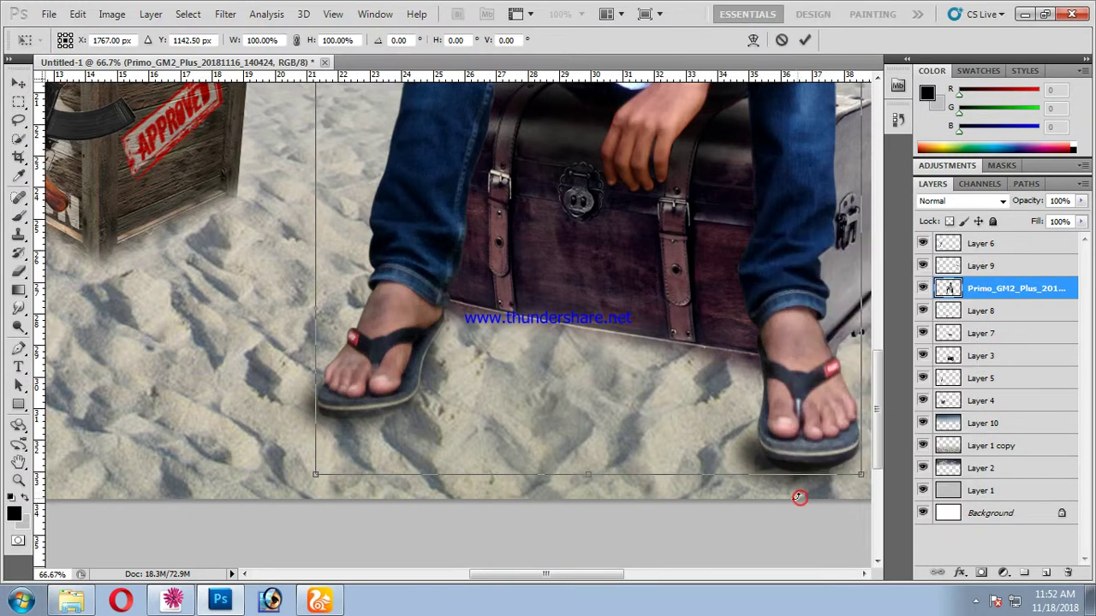
right_click(803, 492)
left_click(180, 303)
key("Return")
Set Layer 8 beneath the feet to 83% opacity and zoom out over the whole composite
left_click(186, 385)
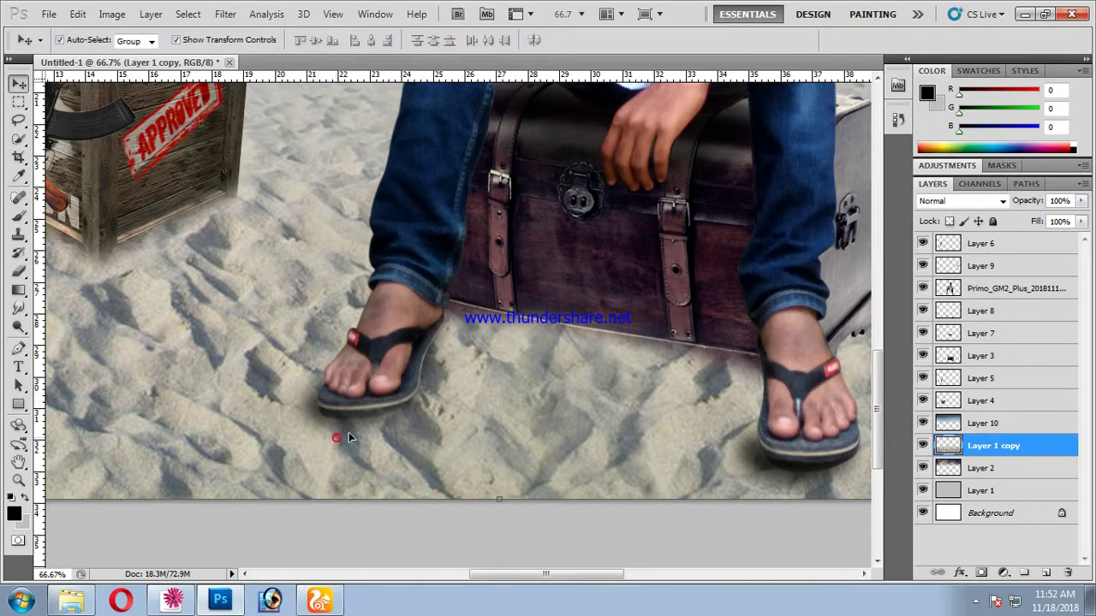
left_click(393, 420)
left_click(406, 418)
left_click(419, 430)
left_click(1080, 200)
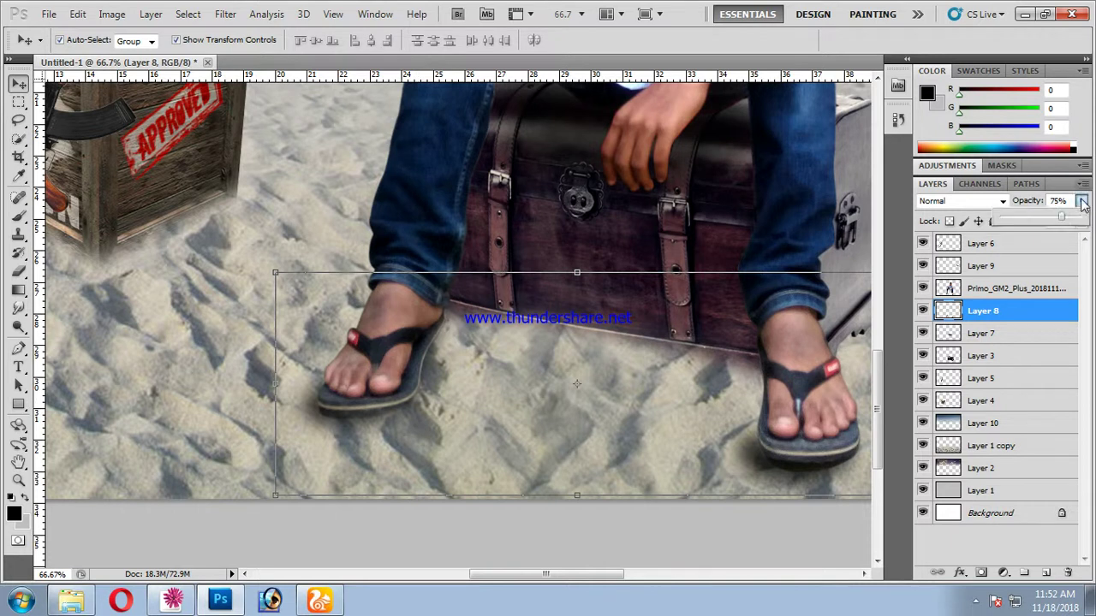
left_click_drag(1060, 219, 1082, 217)
left_click(190, 335)
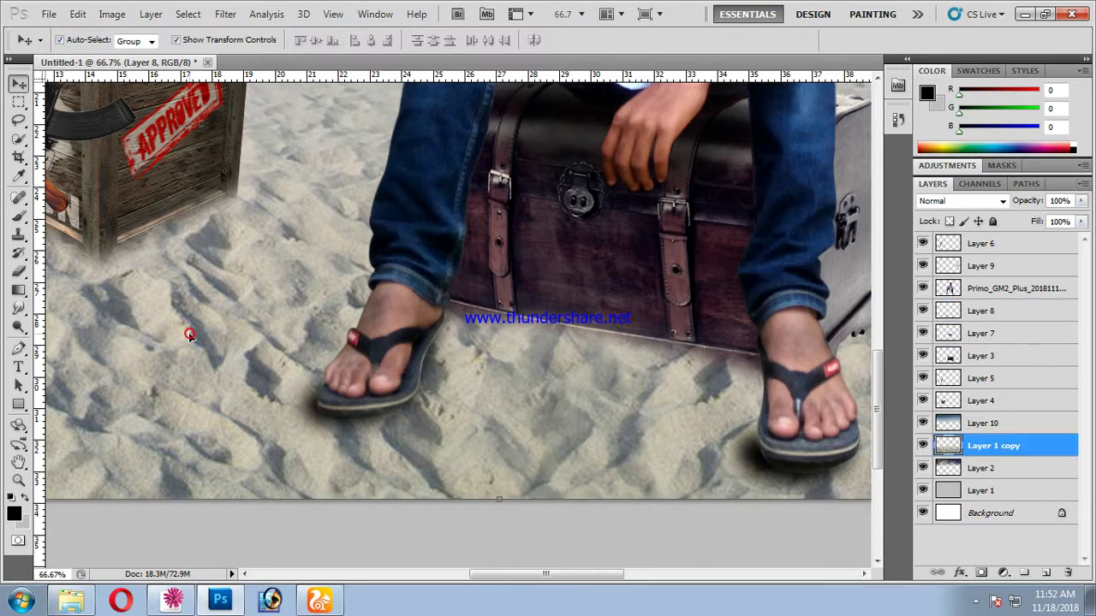
key("ctrl+minus")
key("ctrl+minus")
key("ctrl+minus")
left_click(101, 184)
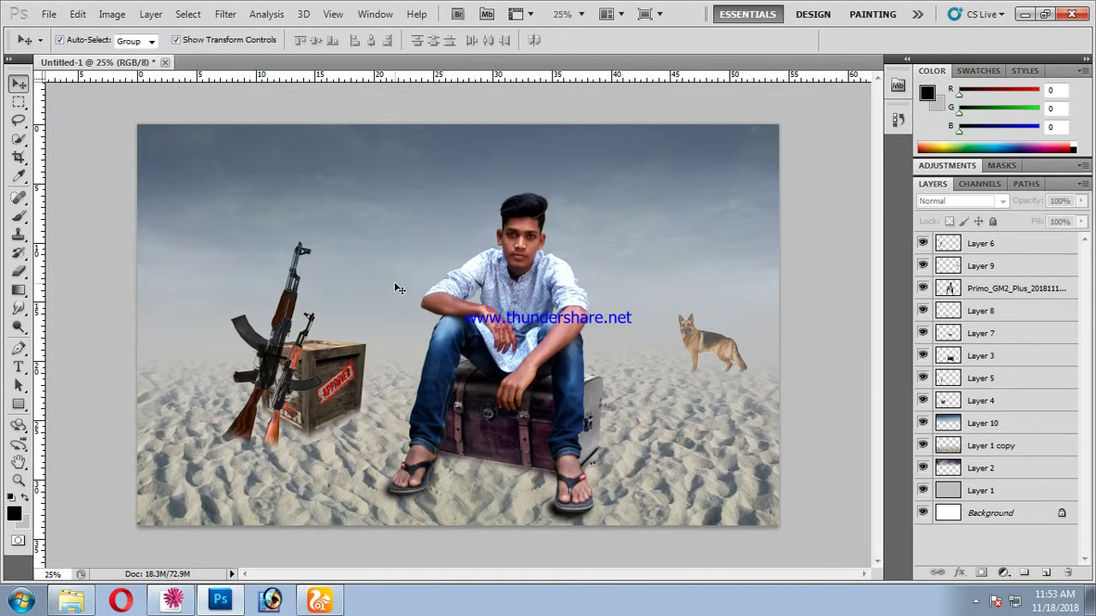
Start a Save As in PSD format, browse via Computer and Desktop into Downloads, and empty the file name
left_click(48, 14)
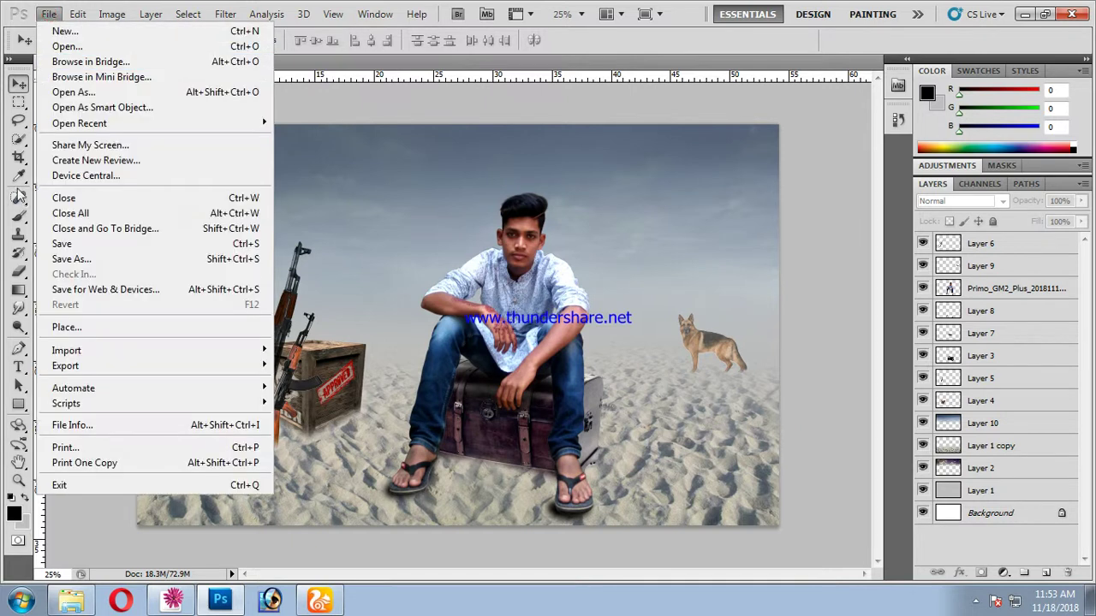
left_click(70, 259)
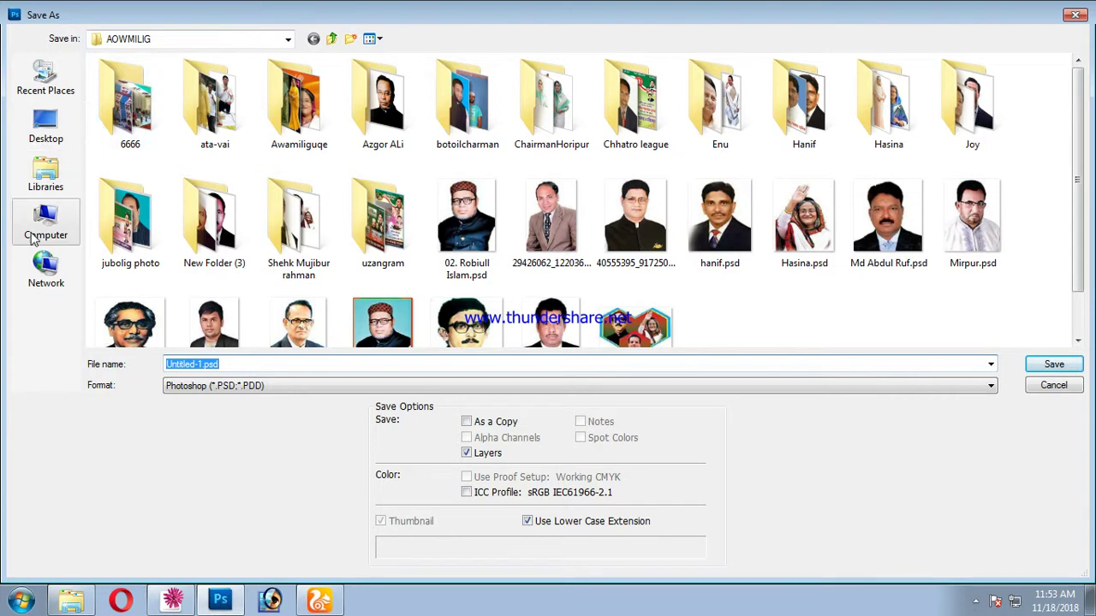
left_click(38, 231)
left_click(42, 124)
double_click(524, 98)
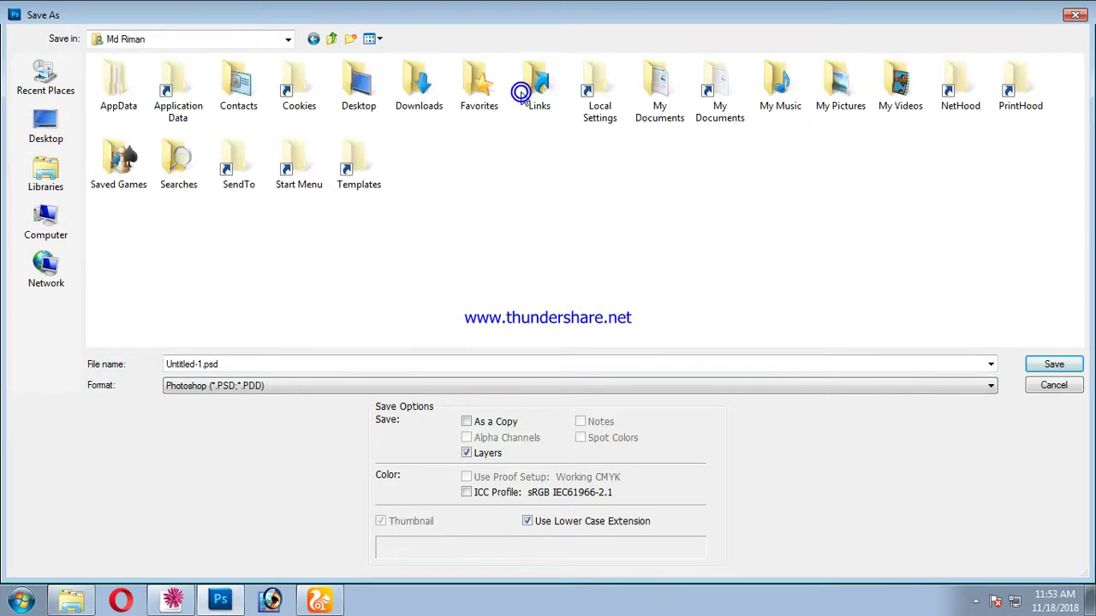
double_click(419, 94)
left_click(251, 366)
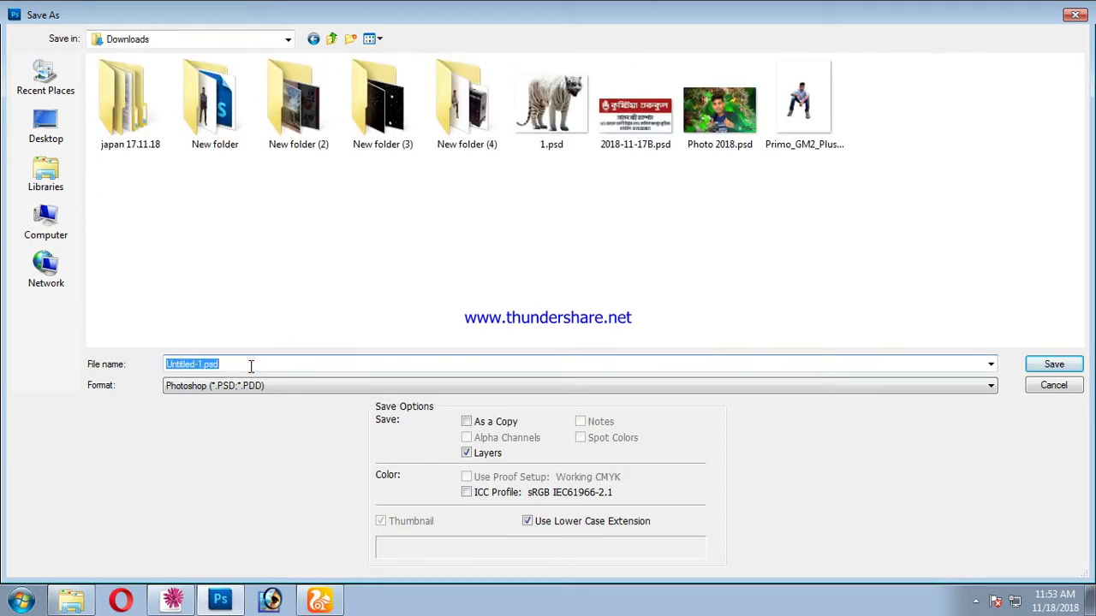
type("12")
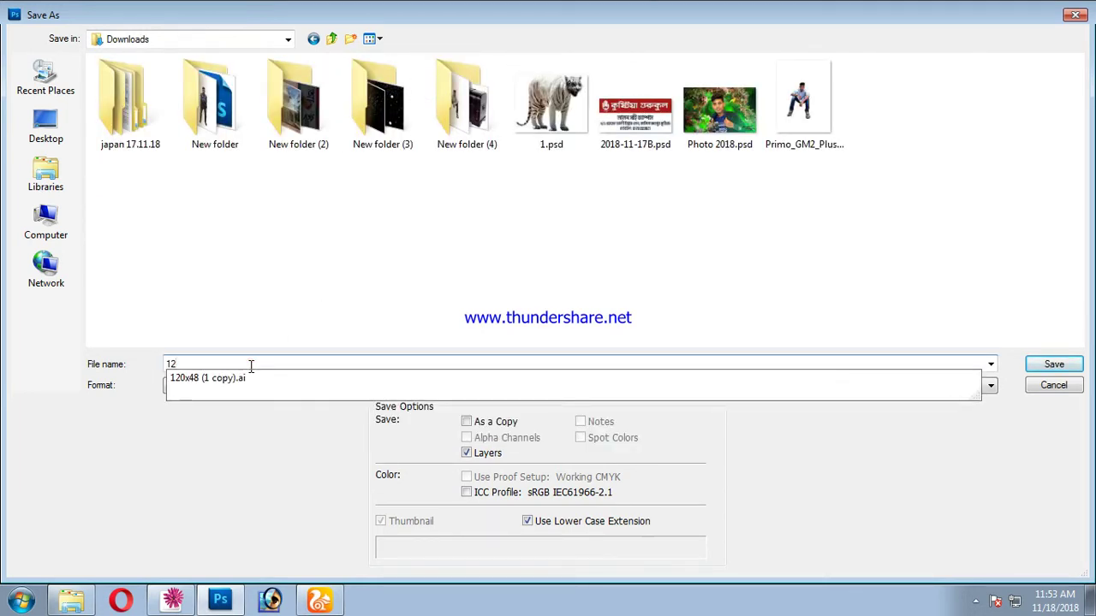
key("BackSpace")
key("BackSpace")
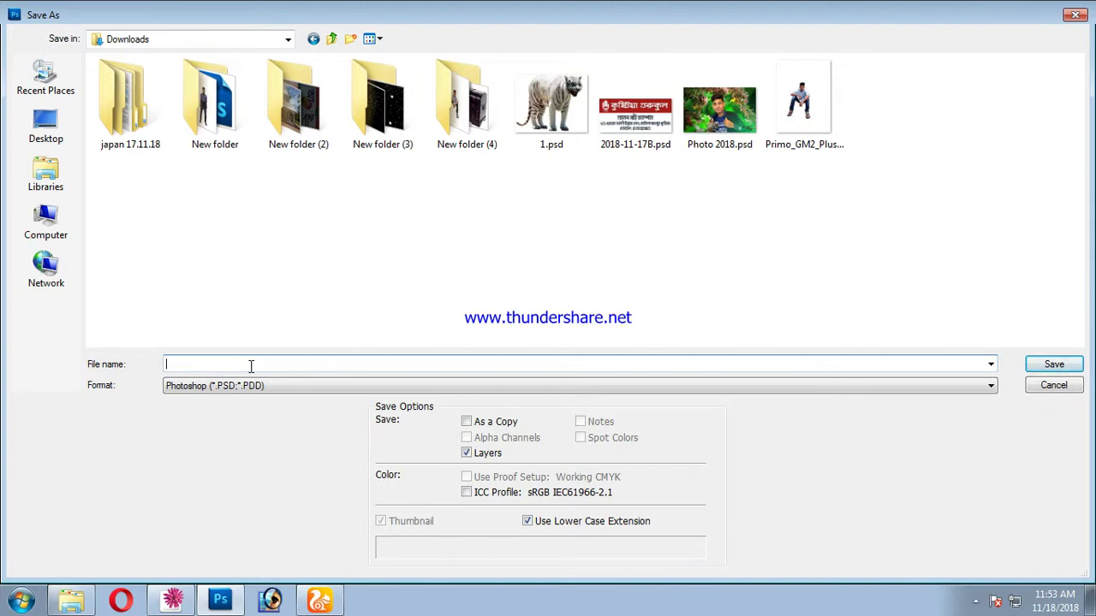
Save the composite as 'Photo 2k18' PSD in Downloads, accepting the Photoshop Format Options
type("P")
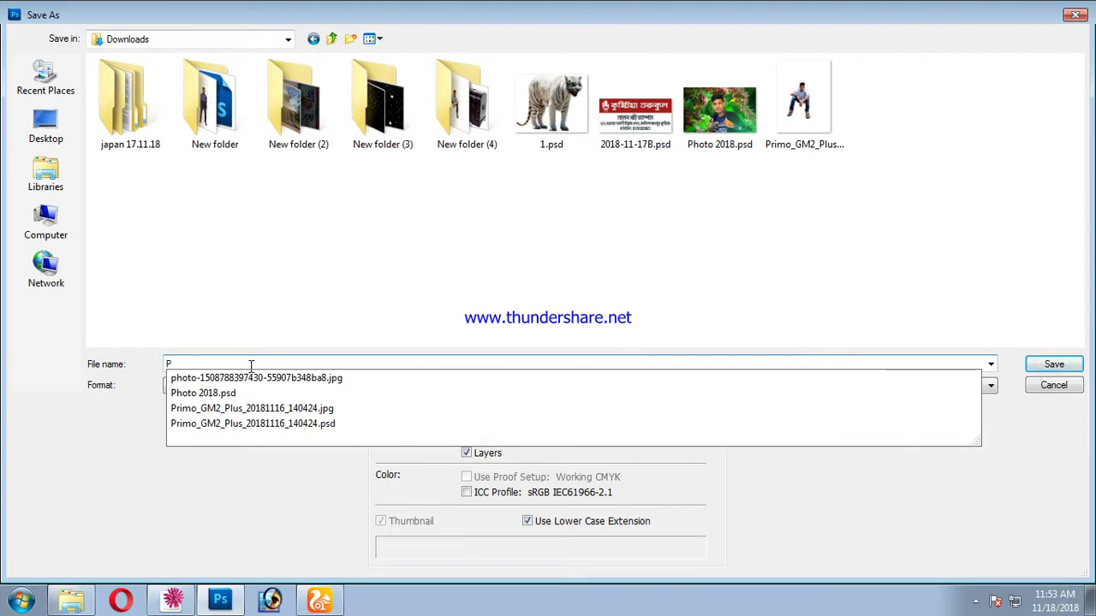
type("hoto")
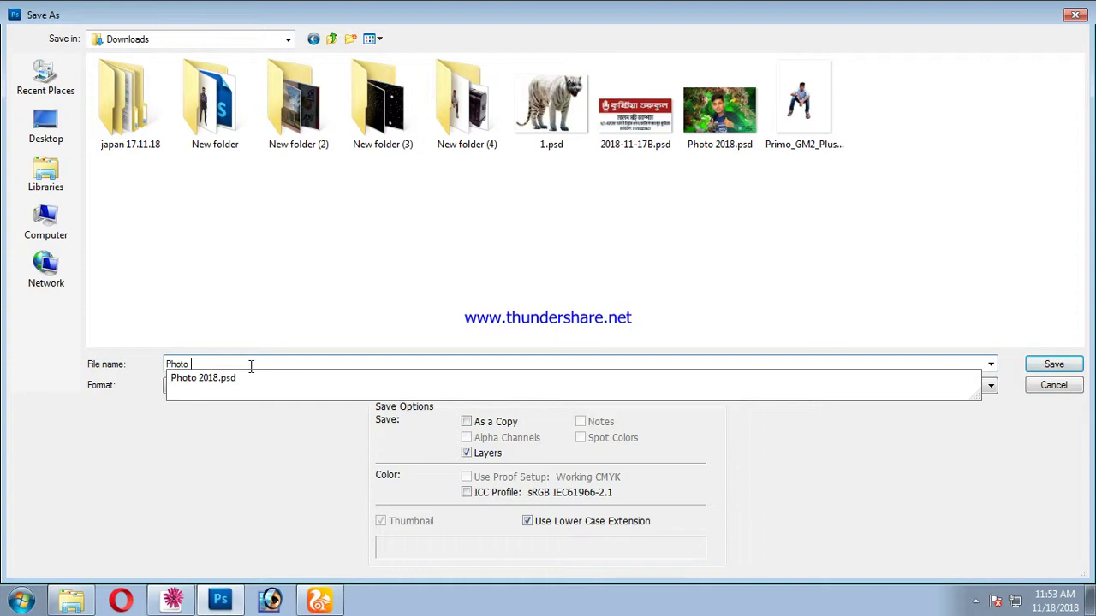
type("k18")
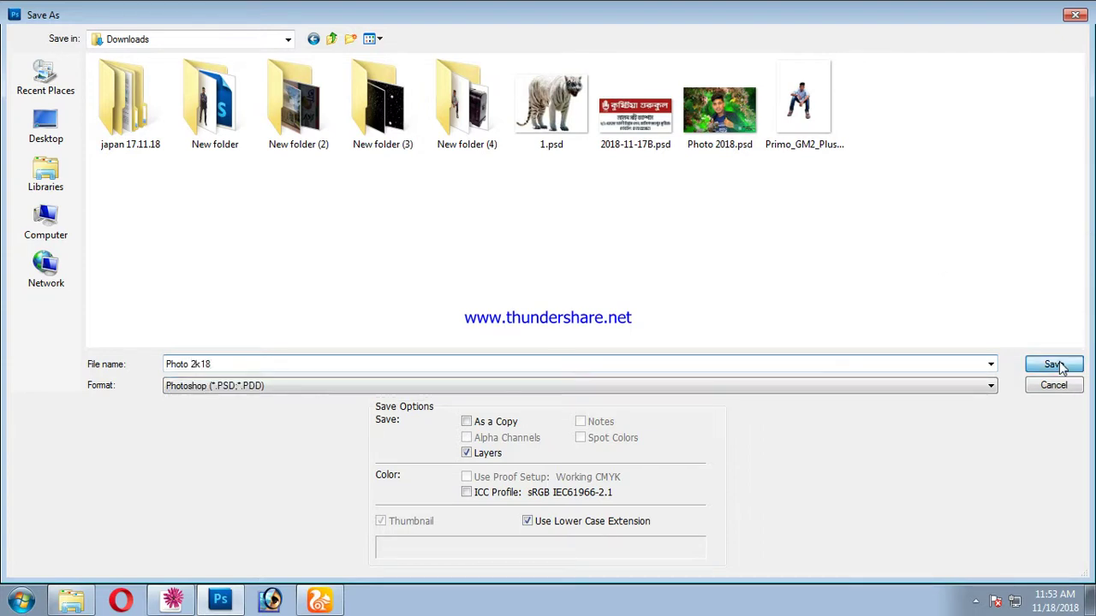
left_click(1054, 363)
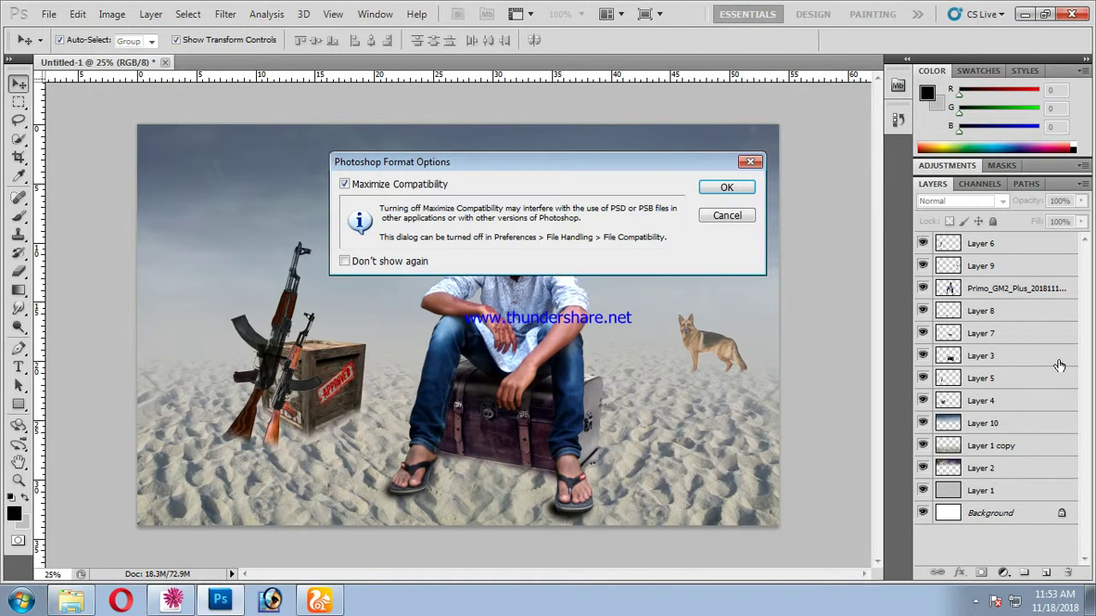
left_click(726, 188)
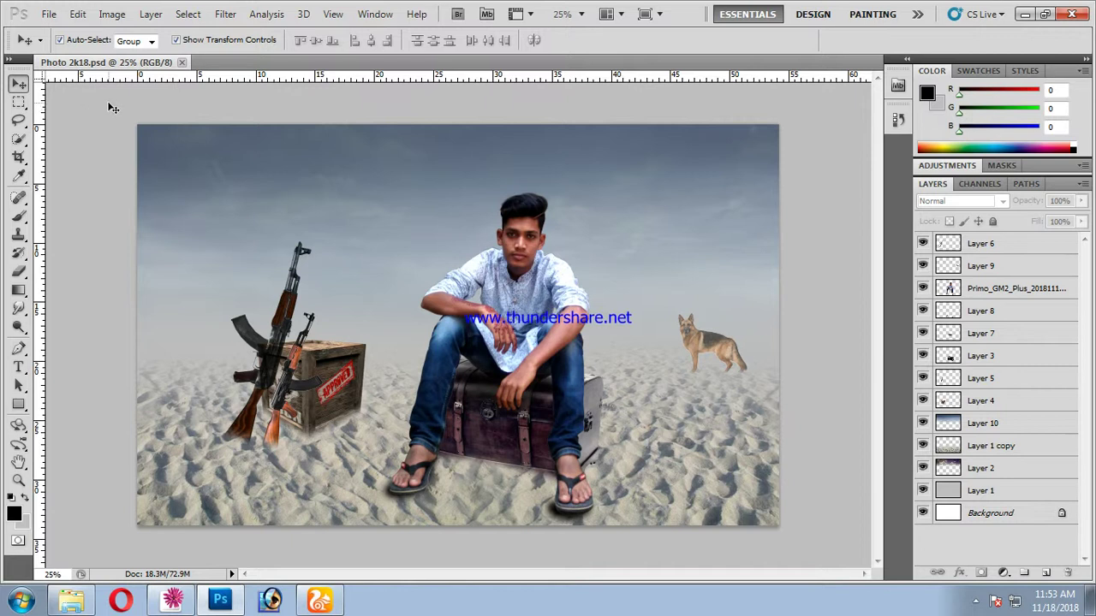
left_click(374, 216)
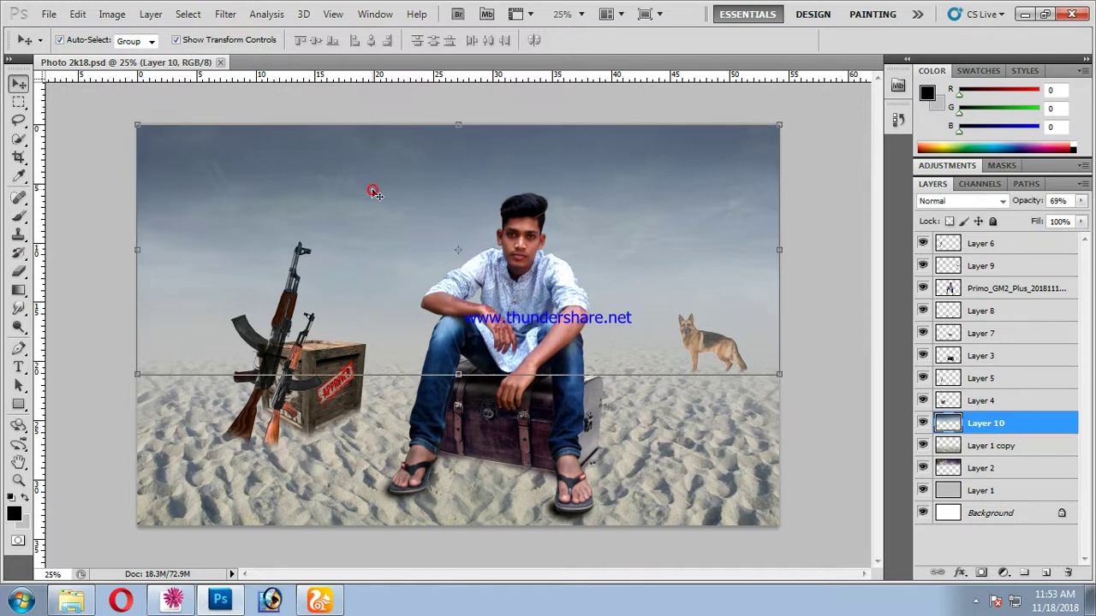
key("ctrl+u")
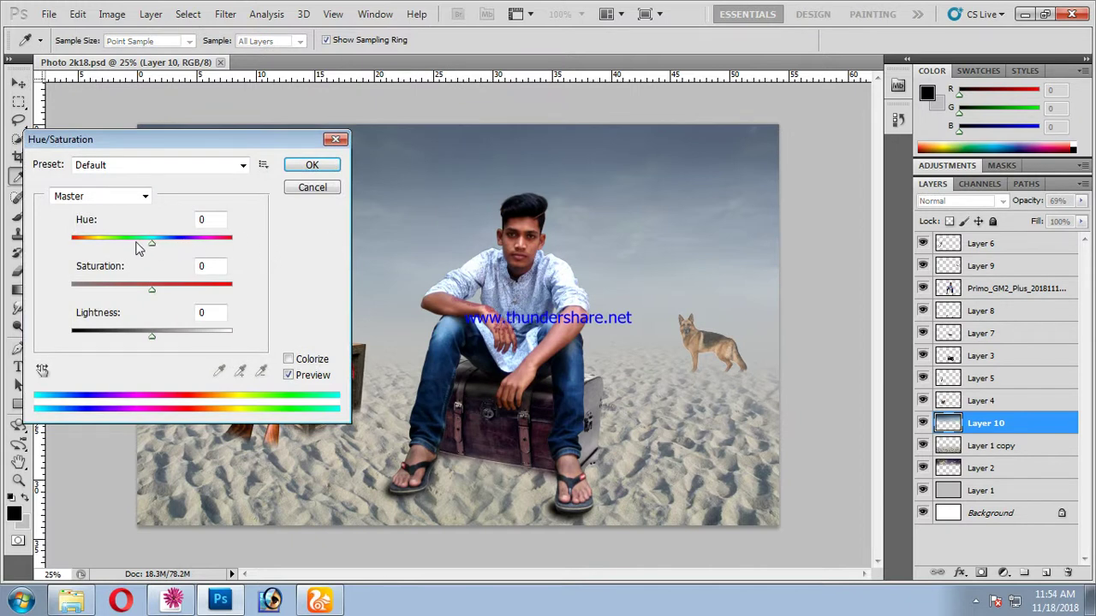
mouse_move(149, 242)
left_mouse_down()
mouse_move(140, 244)
mouse_move(159, 246)
left_mouse_up()
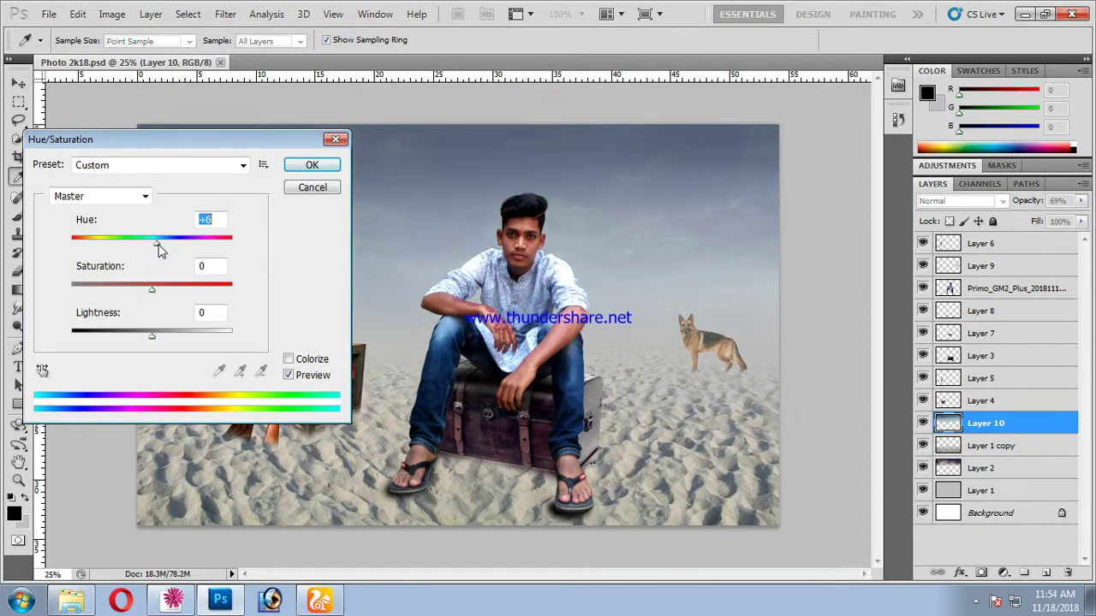
key("Escape")
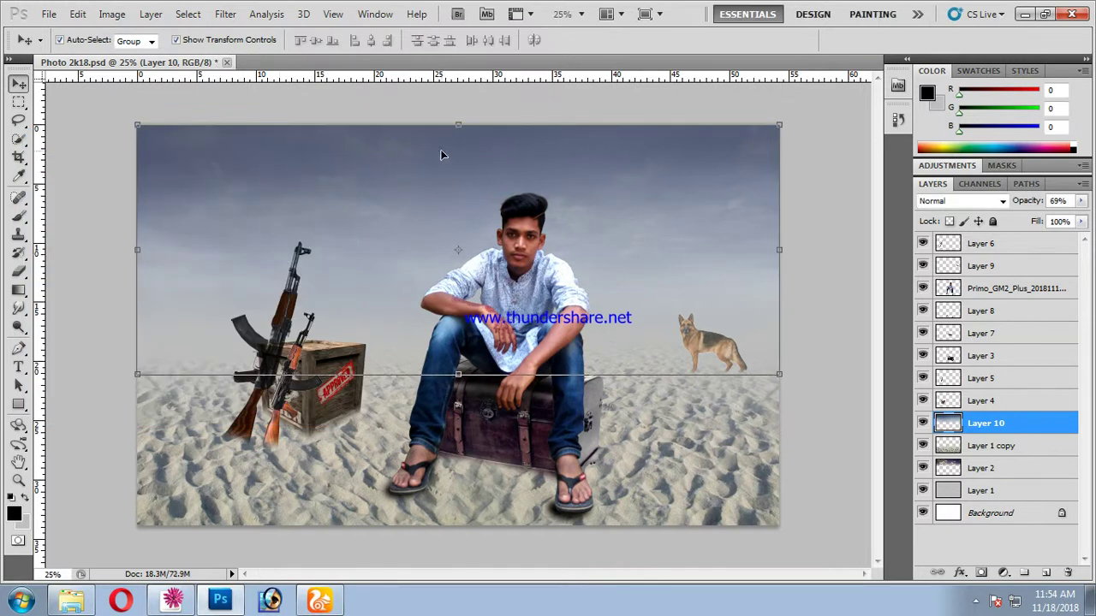
left_click(451, 108)
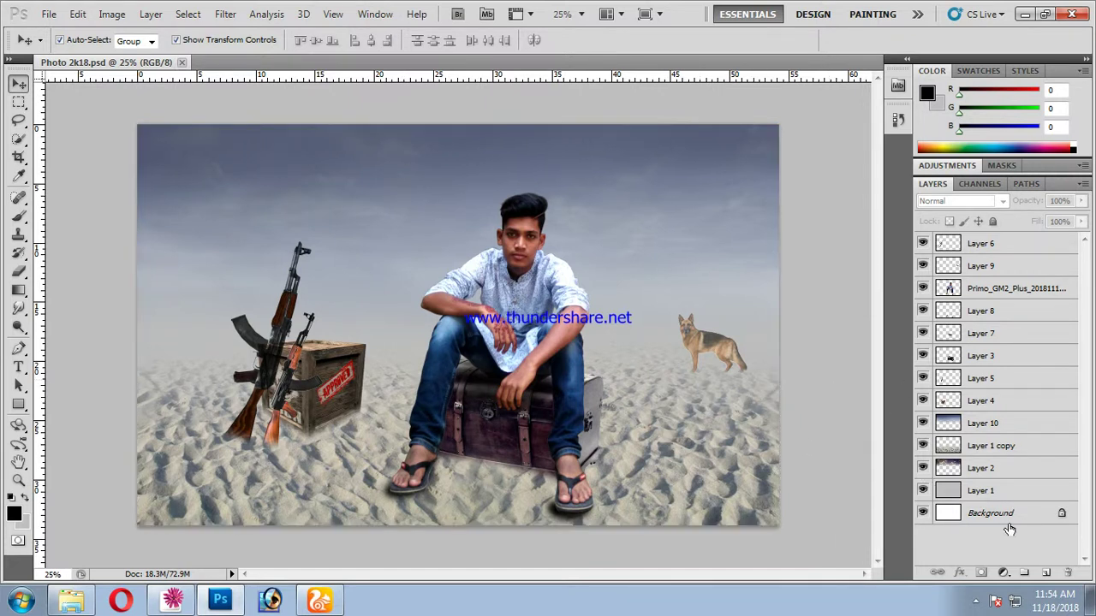
left_click(1045, 574)
Fill the new layer grey and add a reversed radial Gradient Overlay, scale 150%, opacity about 74
key("ctrl+BackSpace")
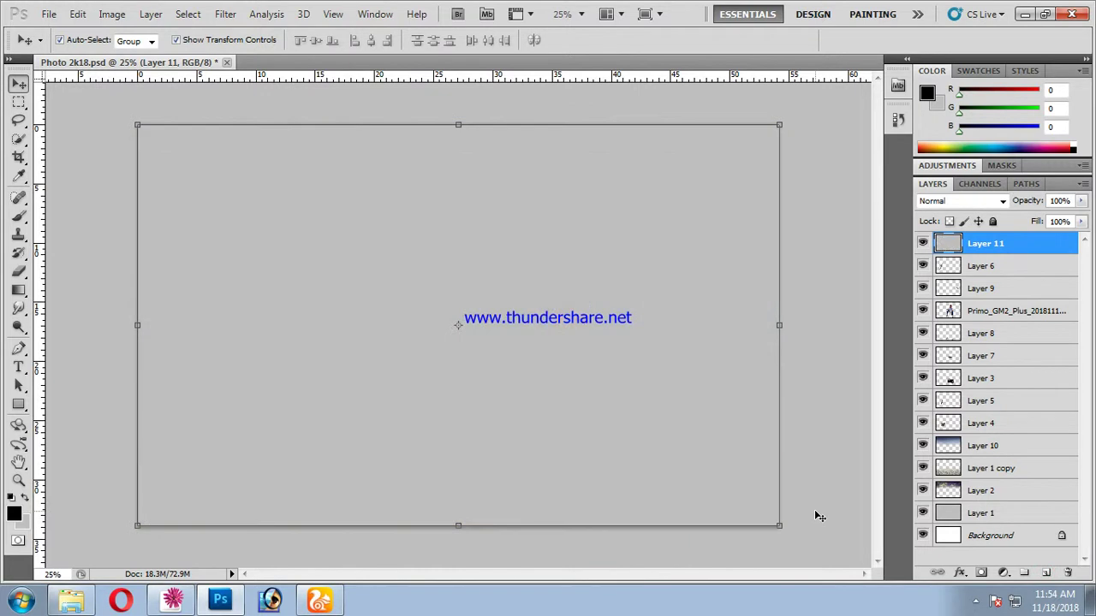
left_click(960, 573)
left_click(965, 521)
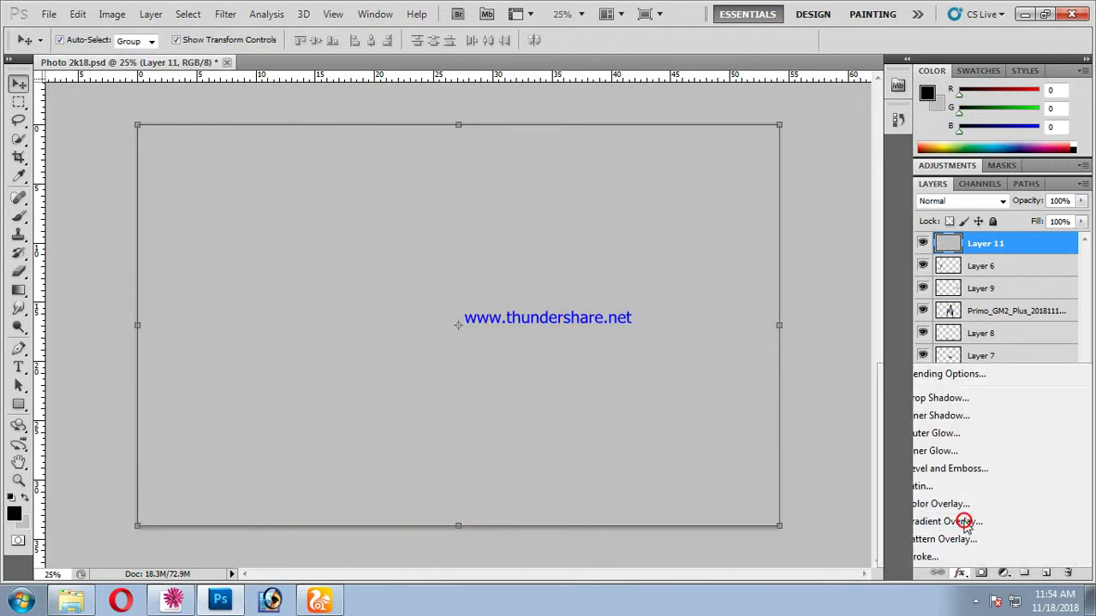
left_click(869, 276)
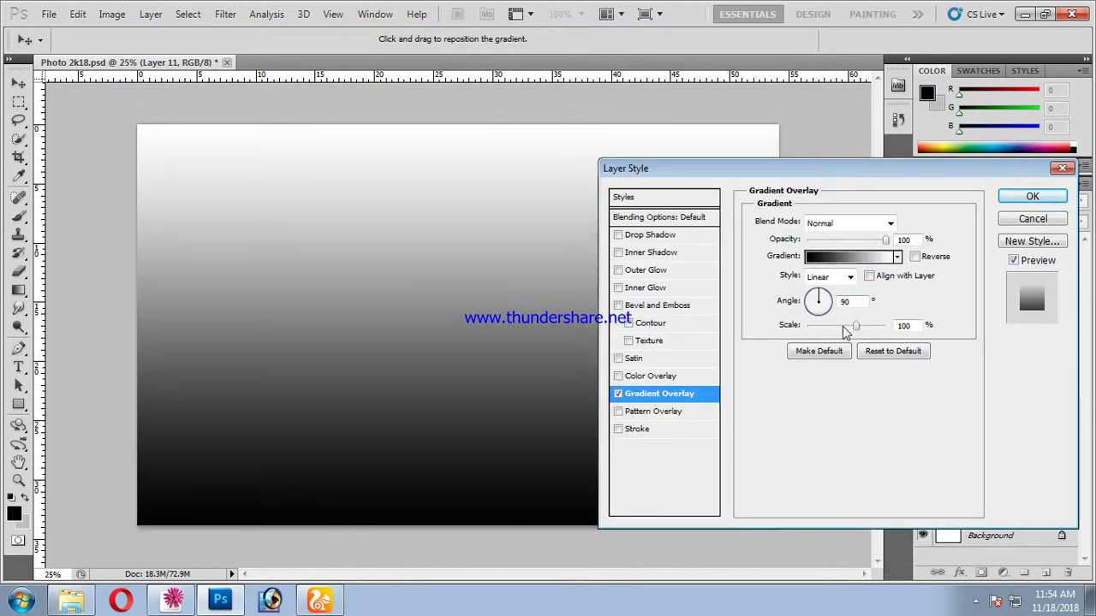
left_click(820, 276)
left_click(821, 299)
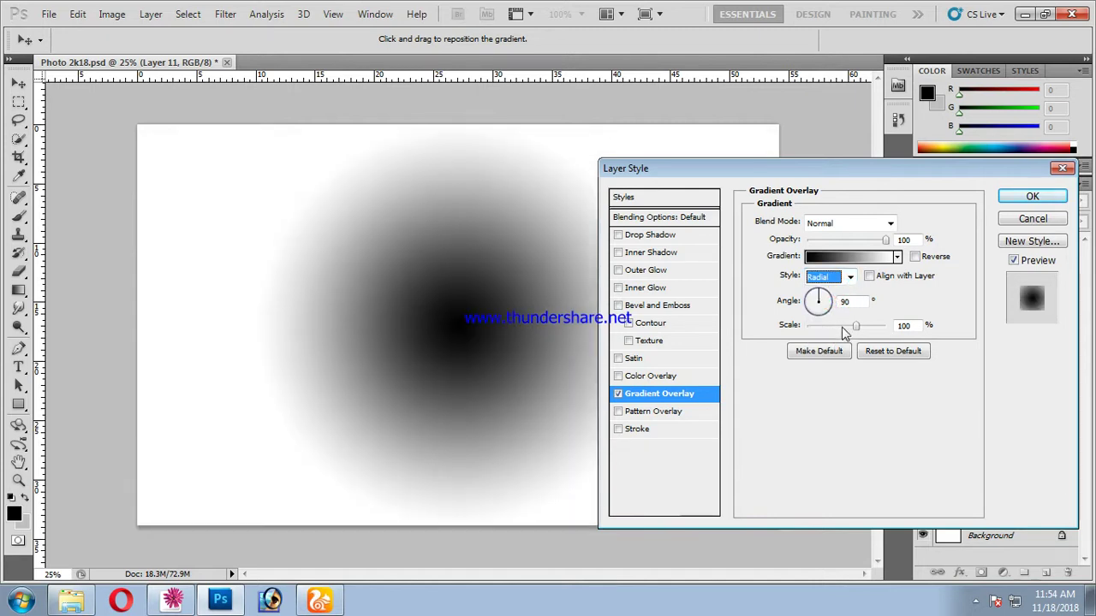
left_click(914, 256)
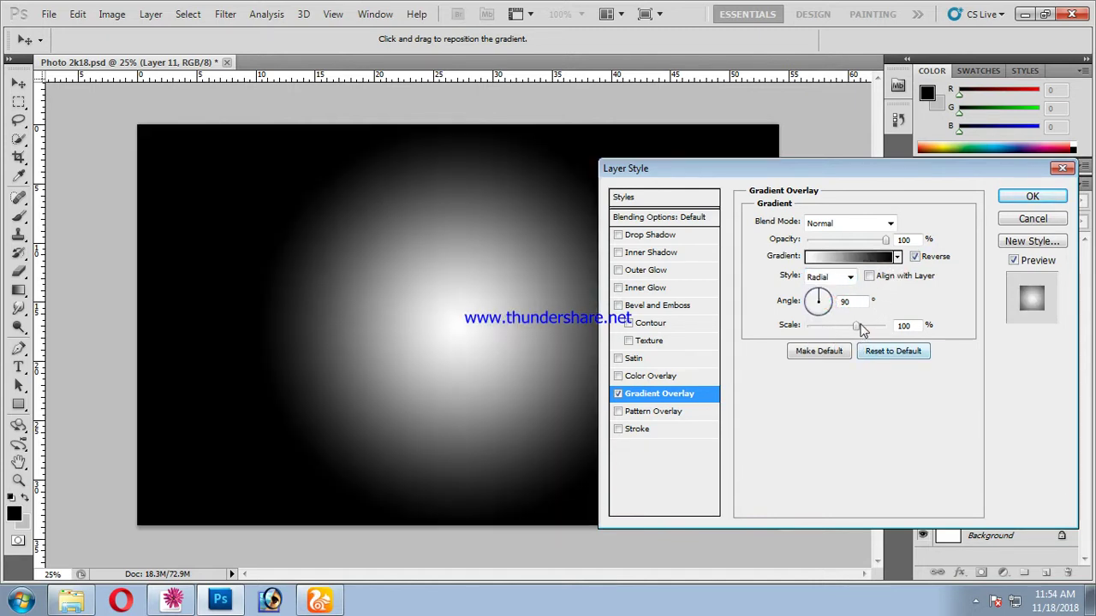
left_click_drag(856, 326, 1031, 334)
left_click_drag(887, 243, 865, 243)
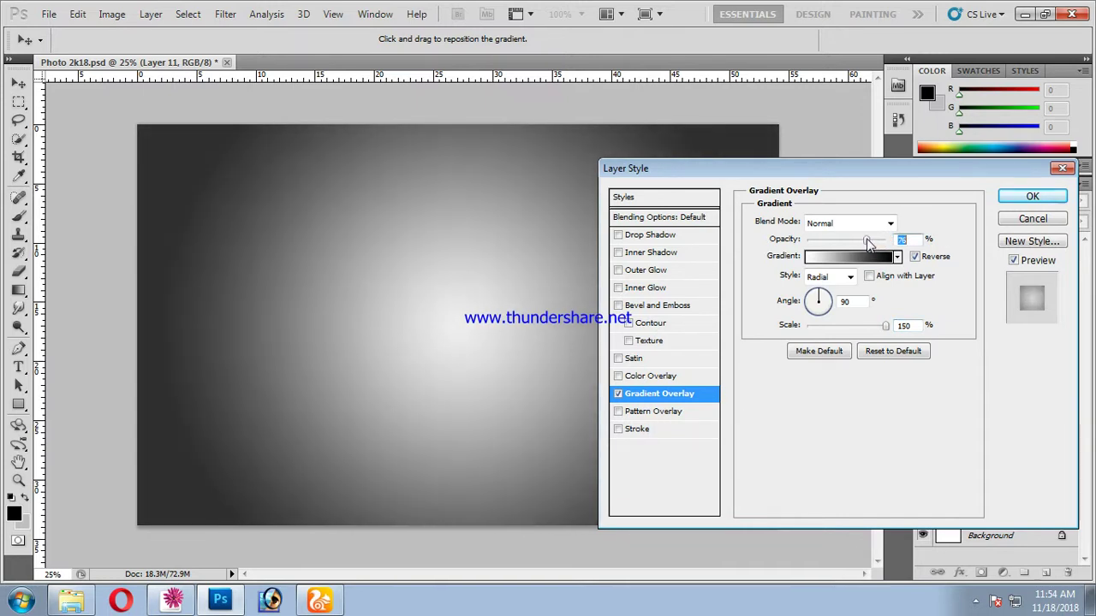
key("Return")
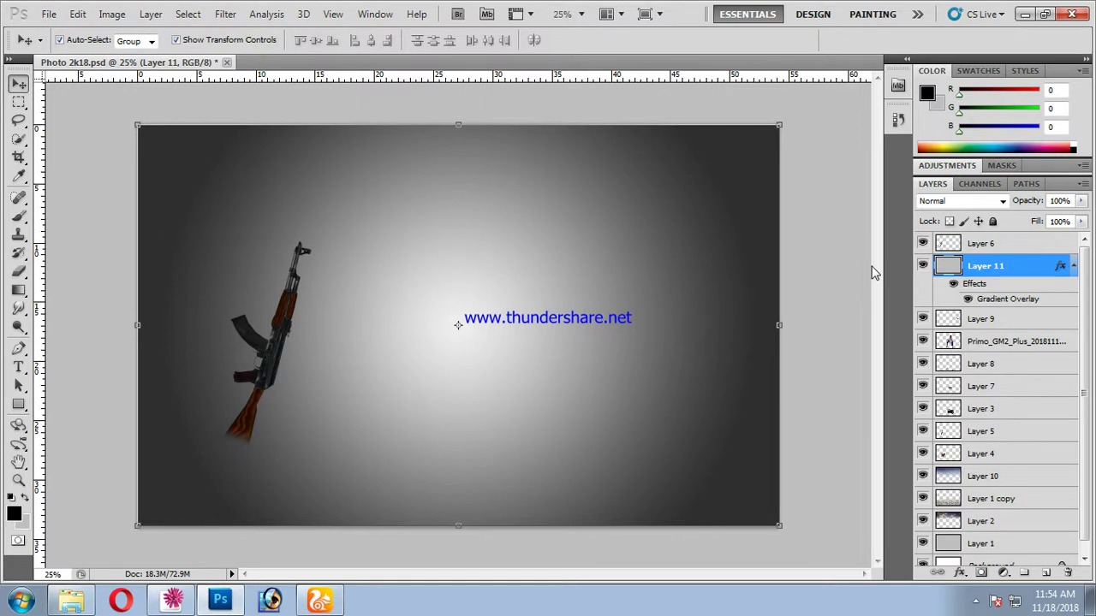
Bring the vignette Layer 11 to the top at 78% opacity and ready a large eraser
key("ctrl+bracketright")
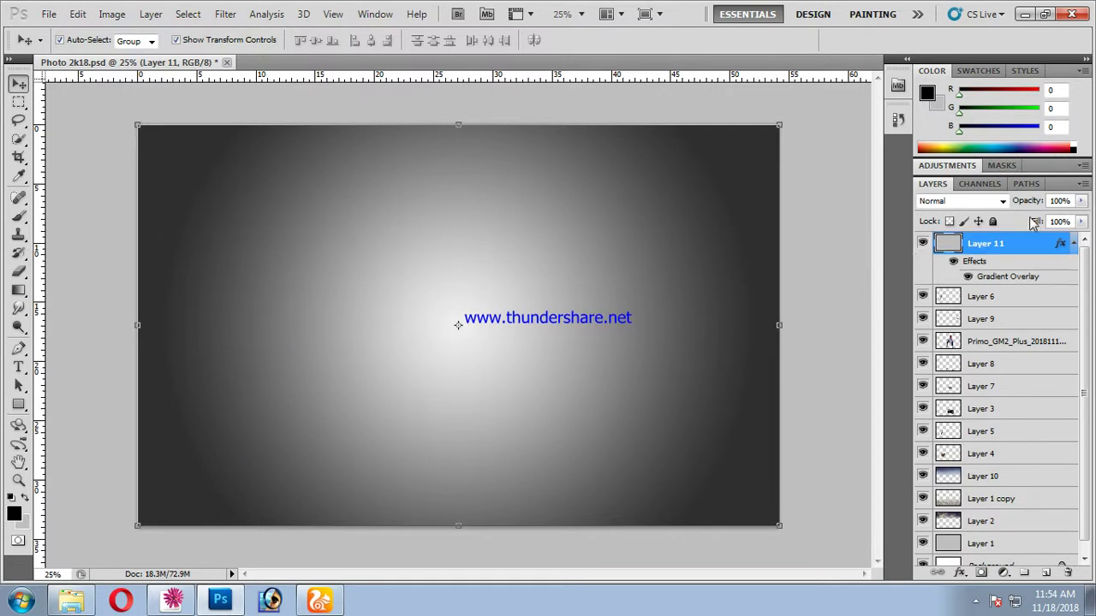
left_click_drag(1080, 200, 1064, 220)
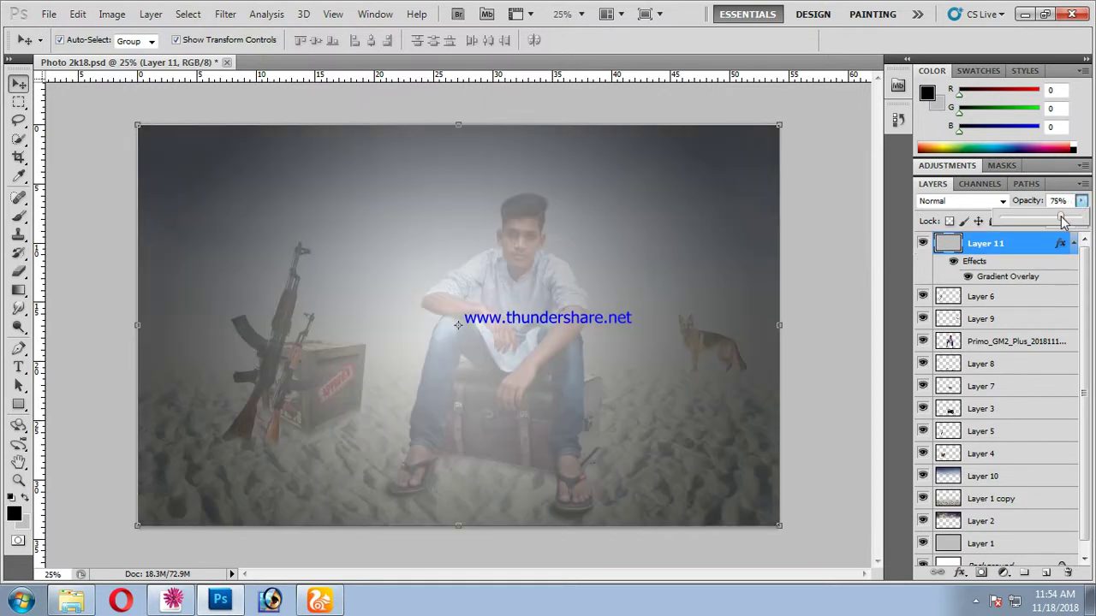
left_click(18, 270)
key("bracketright")
key("bracketright")
key("bracketright")
key("bracketright")
key("bracketright")
key("bracketright")
key("bracketright")
key("bracketright")
key("bracketright")
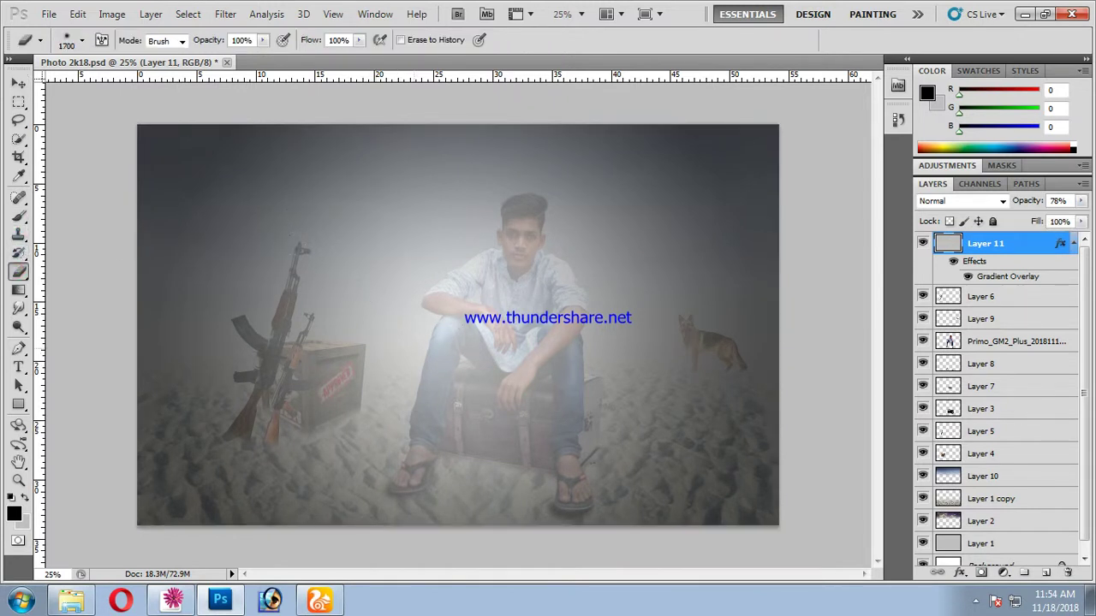
Erase the vignette over the rifles, crate, seated man and dog, leaving dark edges
left_click(352, 333)
left_click(457, 296)
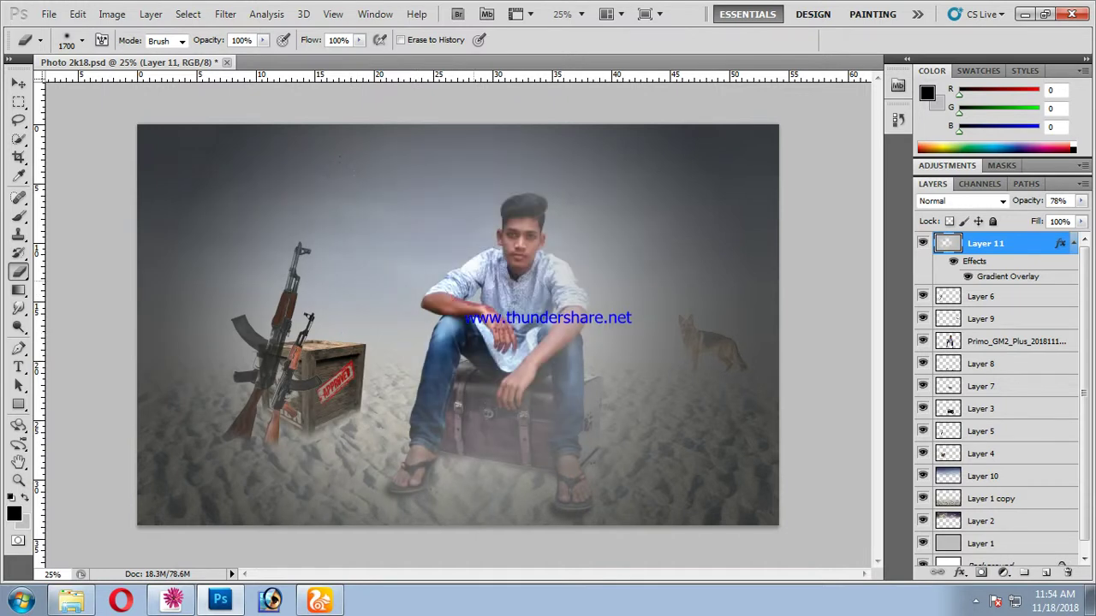
left_click(503, 398)
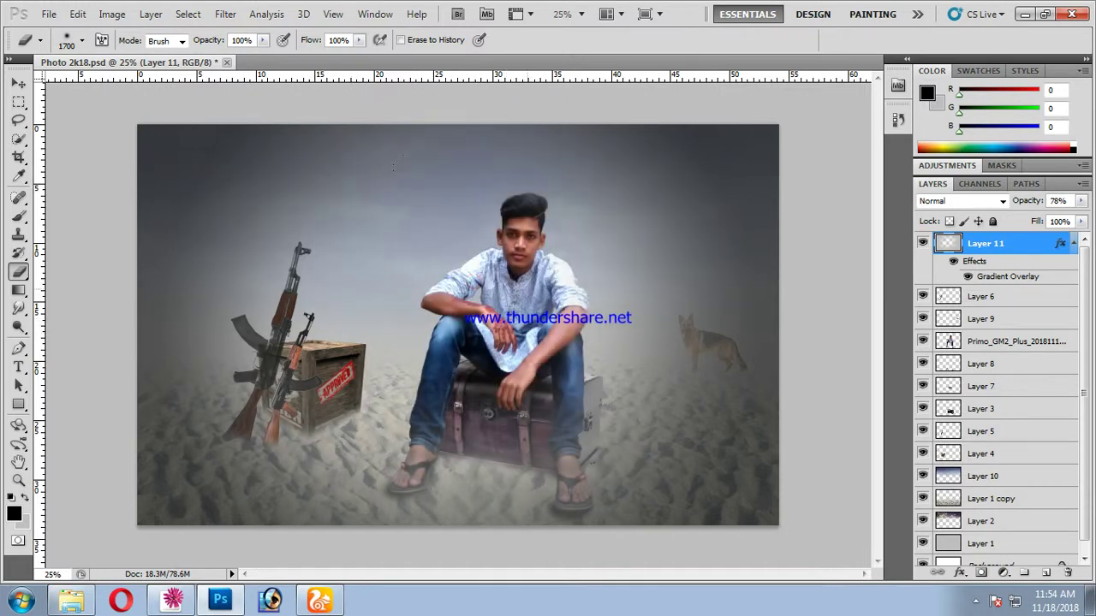
left_click(676, 325)
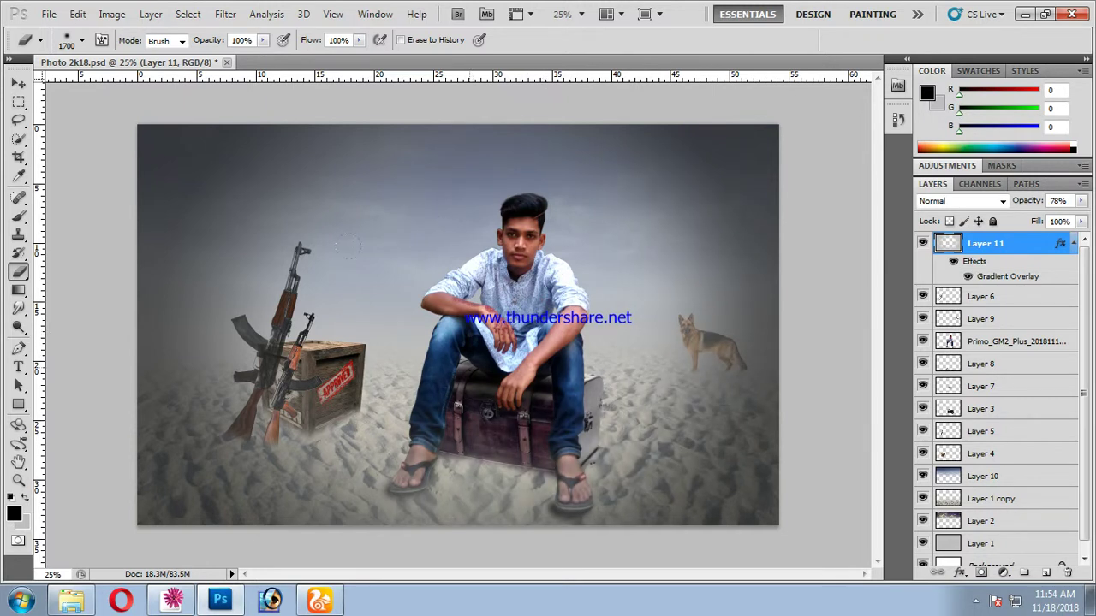
left_click(338, 319)
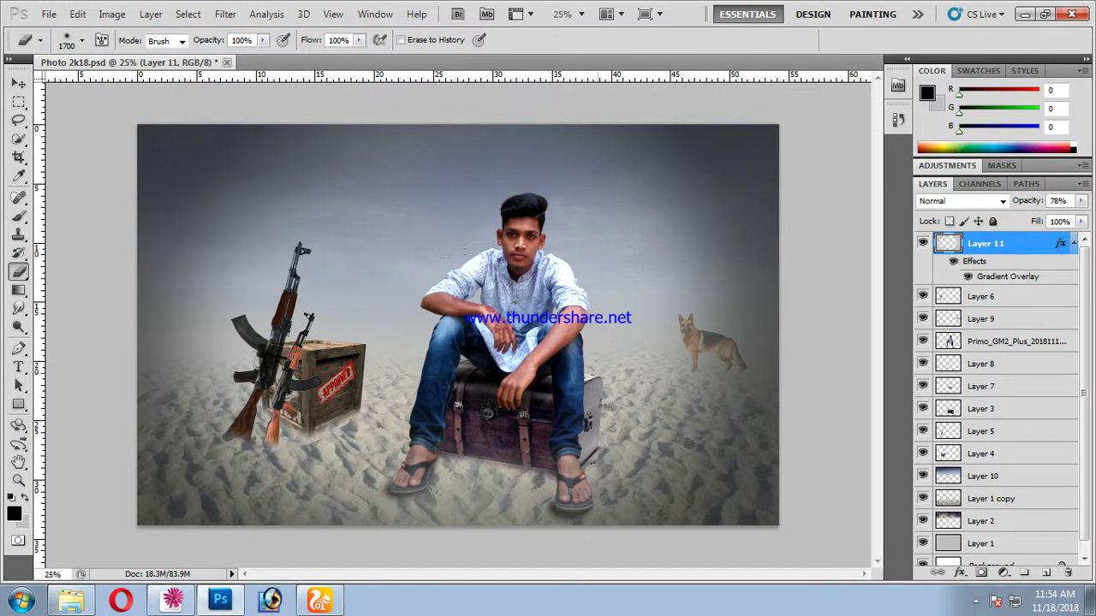
left_click(598, 374)
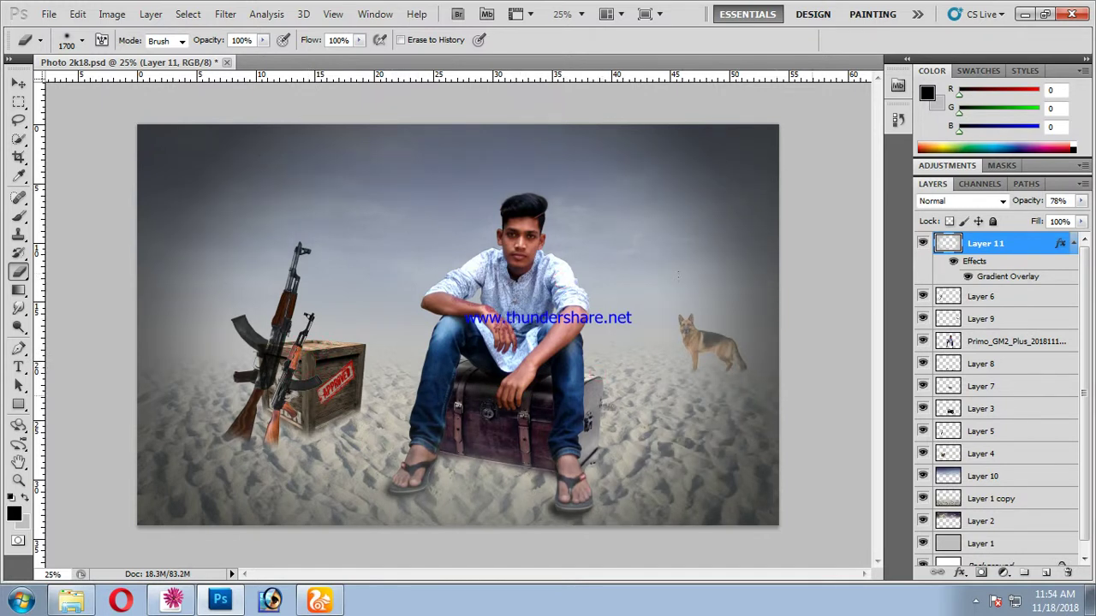
left_click(18, 83)
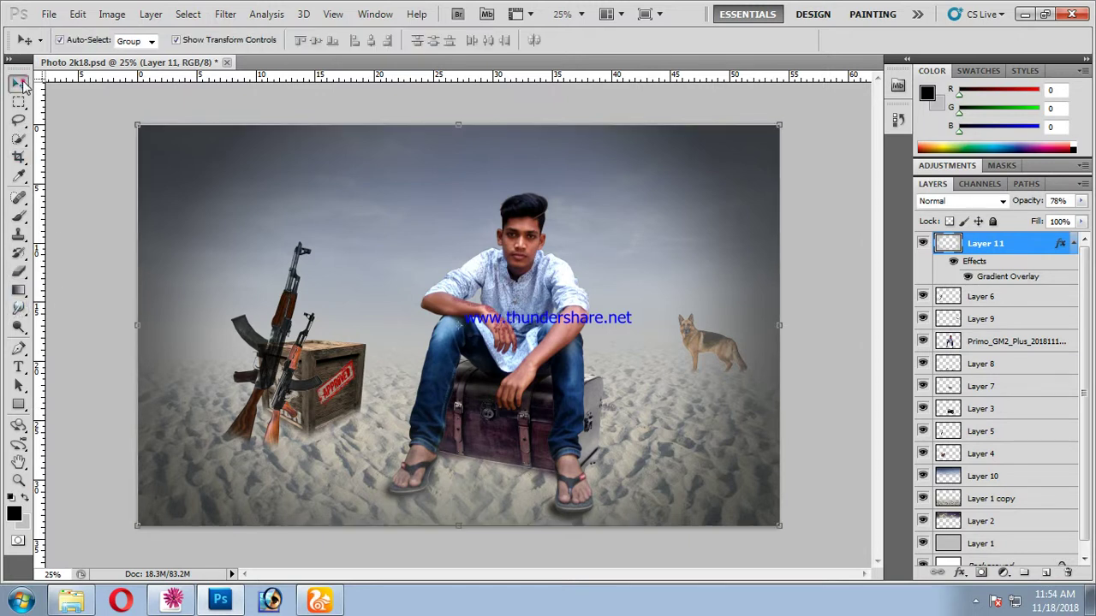
Save the composite and reselect layers from the canvas
left_click(48, 15)
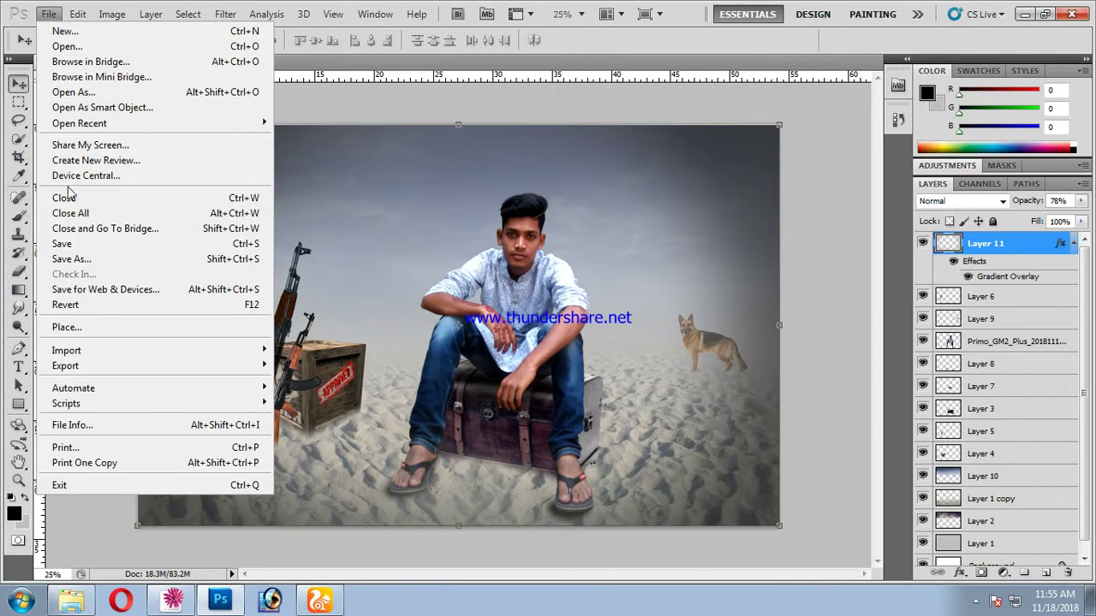
left_click(69, 245)
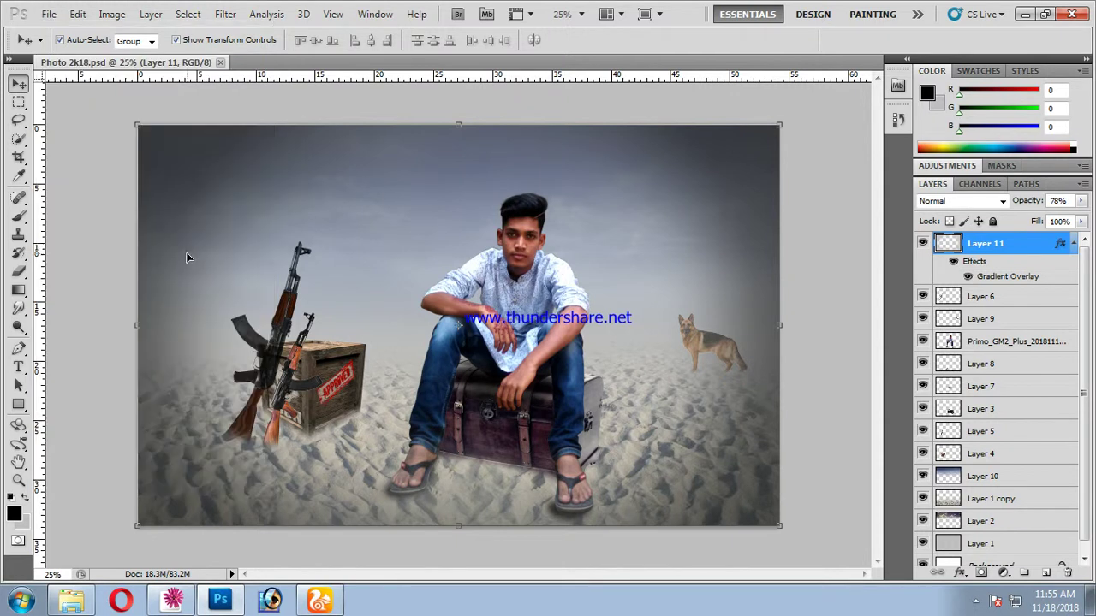
left_click(401, 103)
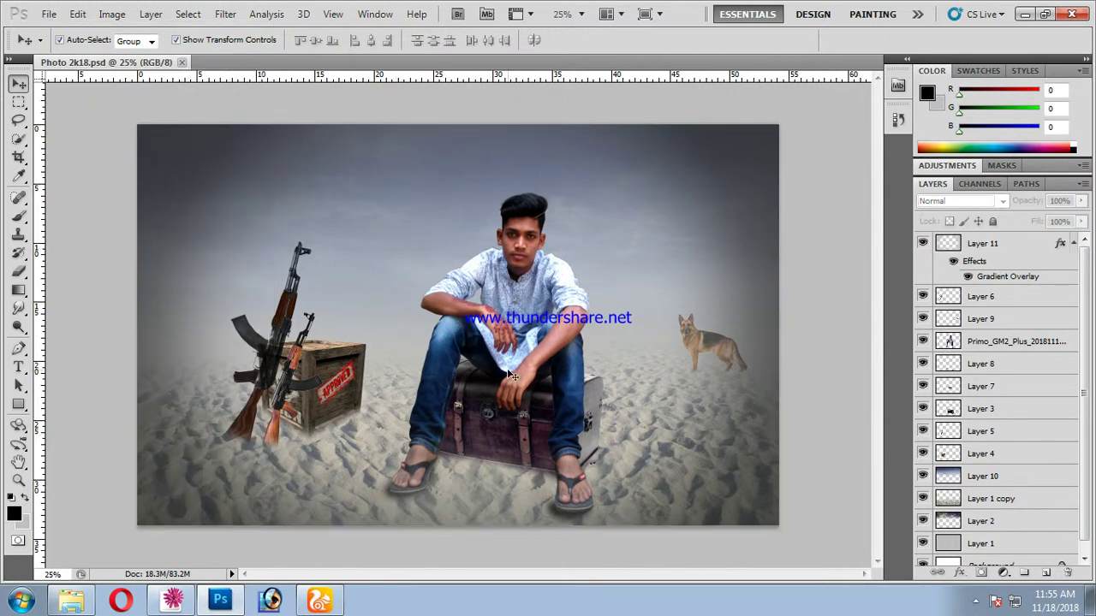
left_click(516, 308)
left_click(315, 220)
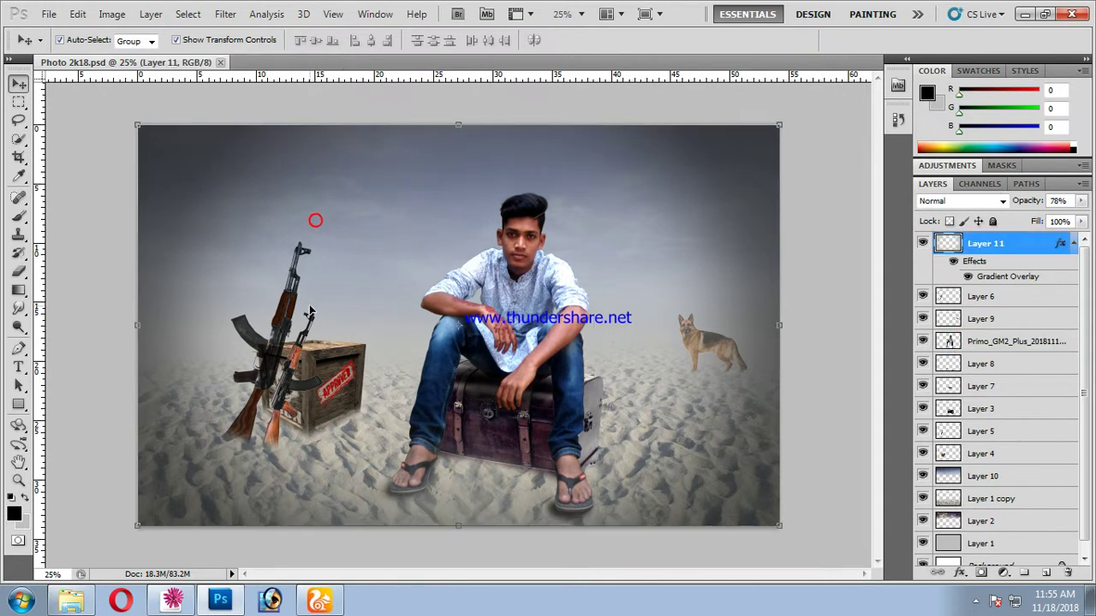
Fade the crate by selecting its Layer 4 and lowering its opacity below 100%
left_click(281, 321)
left_click(347, 368)
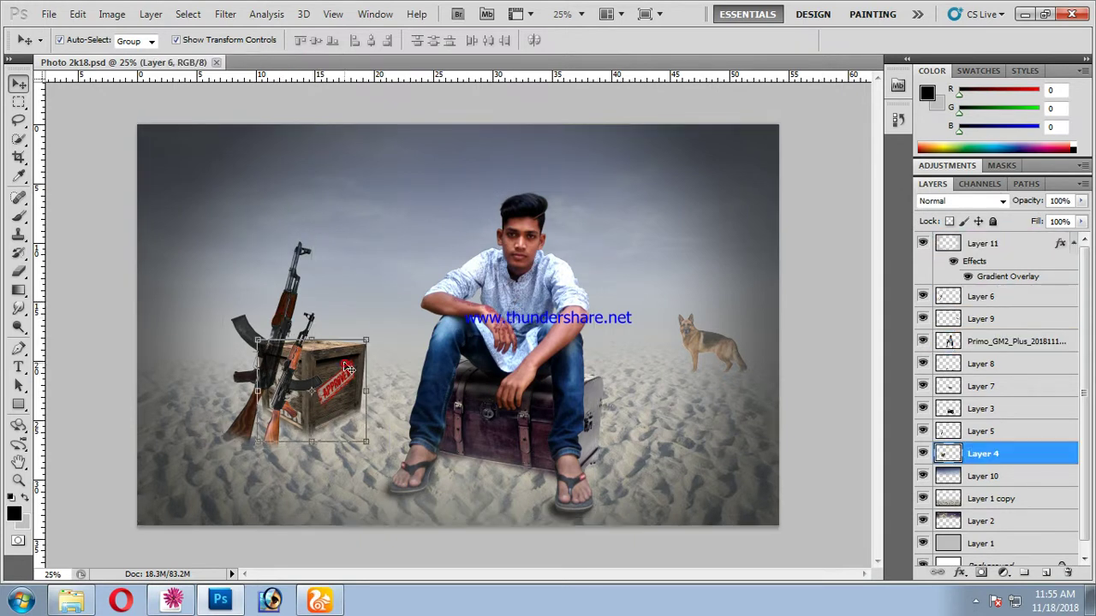
left_click_drag(1080, 200, 1077, 218)
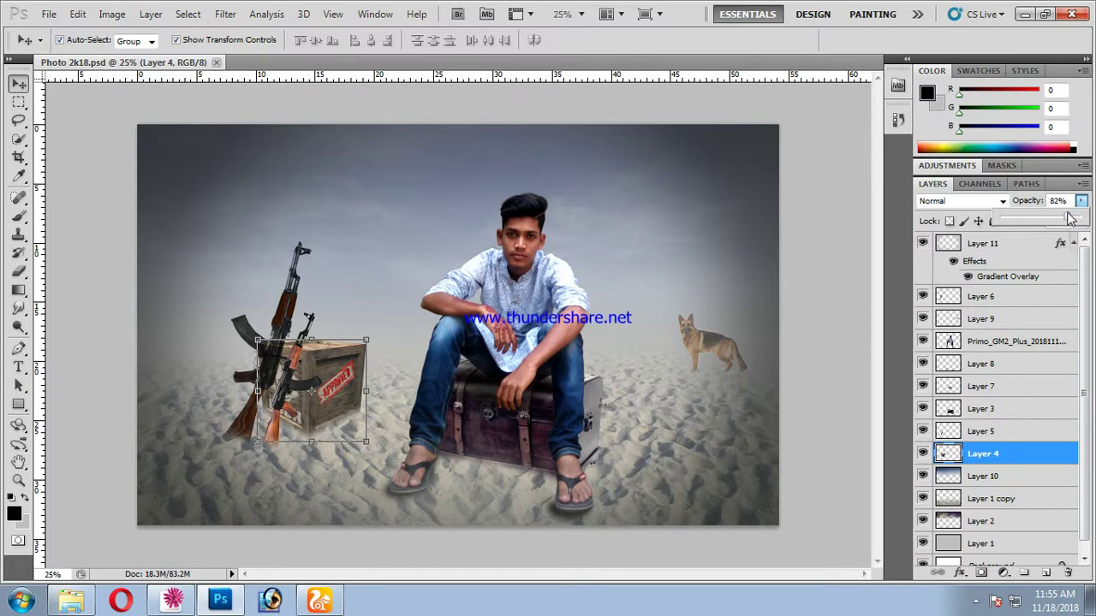
left_click(537, 449)
left_click(710, 492)
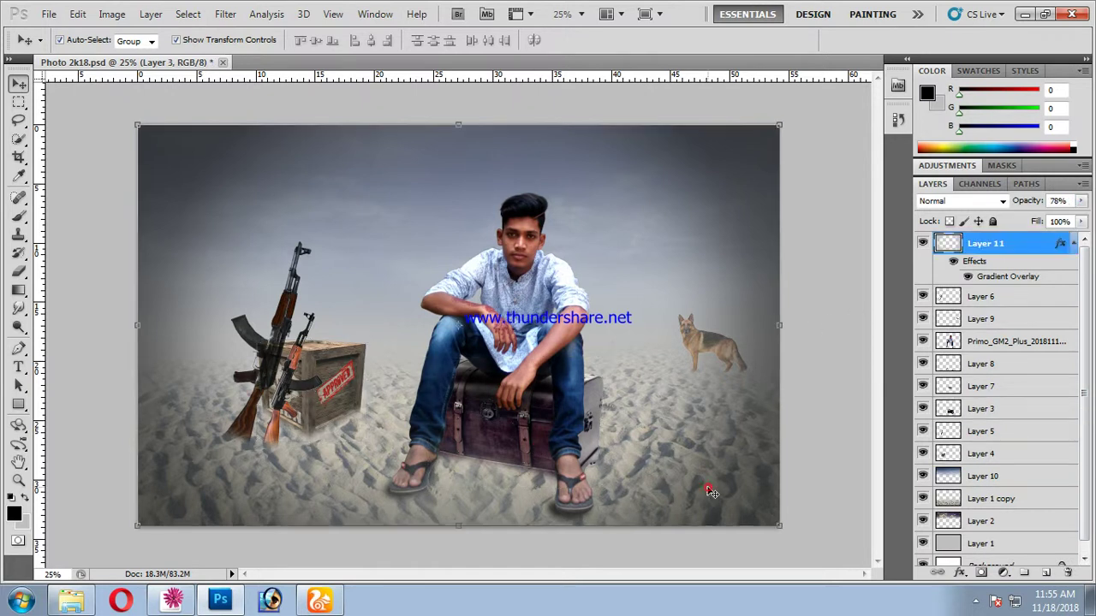
left_click(541, 300)
Brighten the seated man with Levels: white input 224 and midtone gamma 1.11
key("ctrl+l")
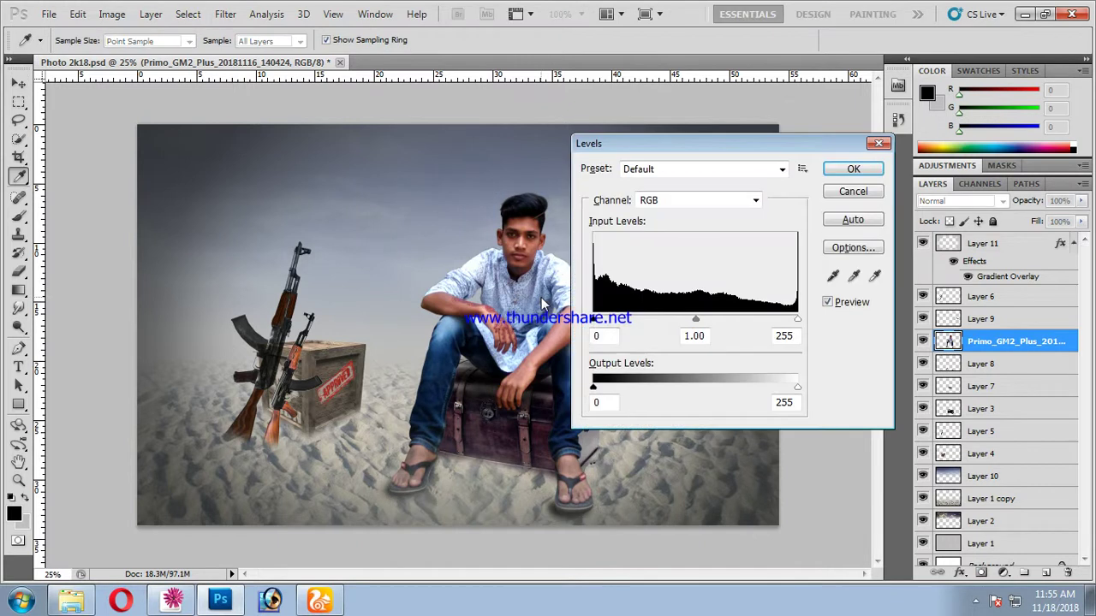
left_click_drag(797, 323, 772, 323)
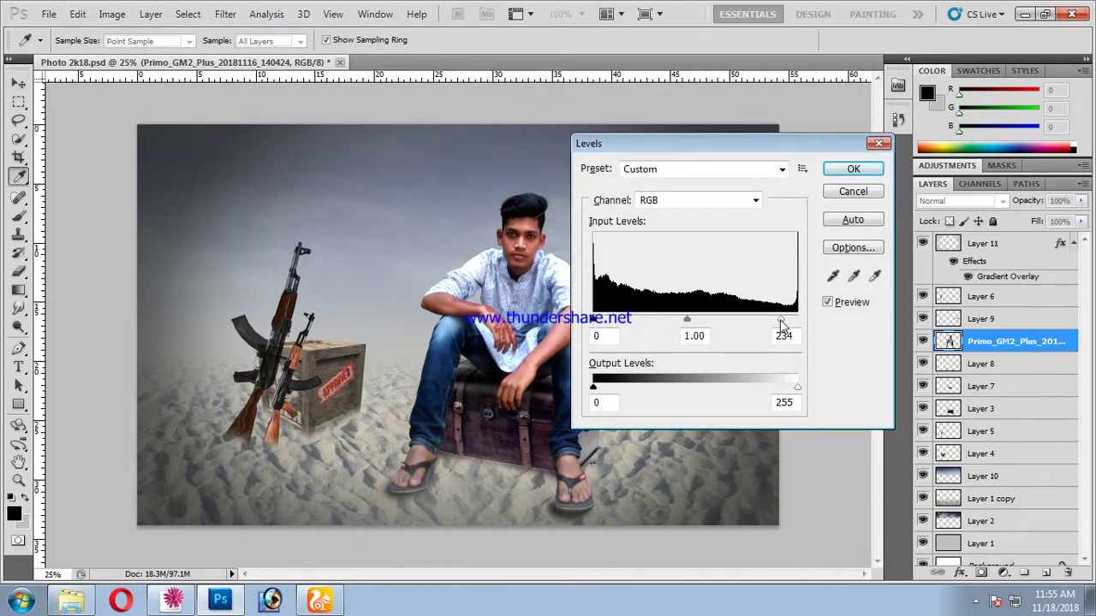
left_click_drag(772, 324, 774, 324)
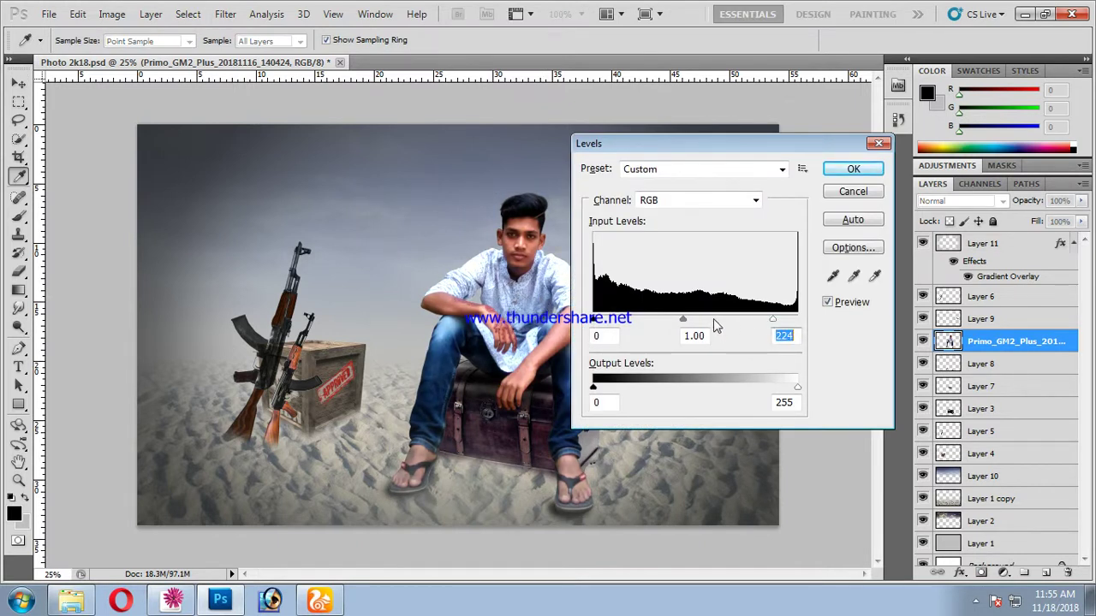
left_click_drag(683, 320, 677, 322)
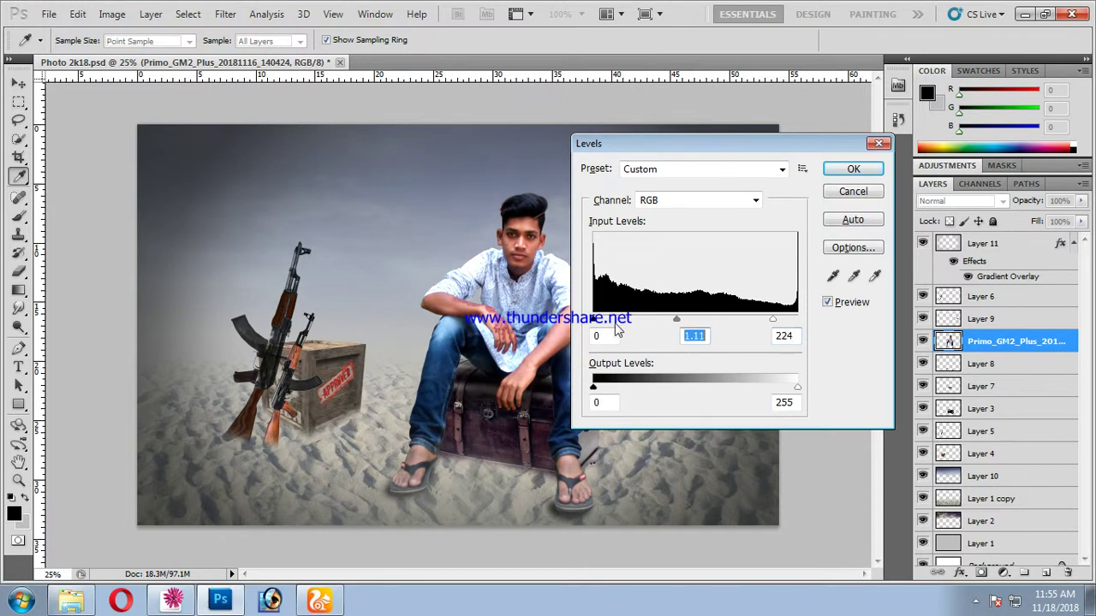
key("Return")
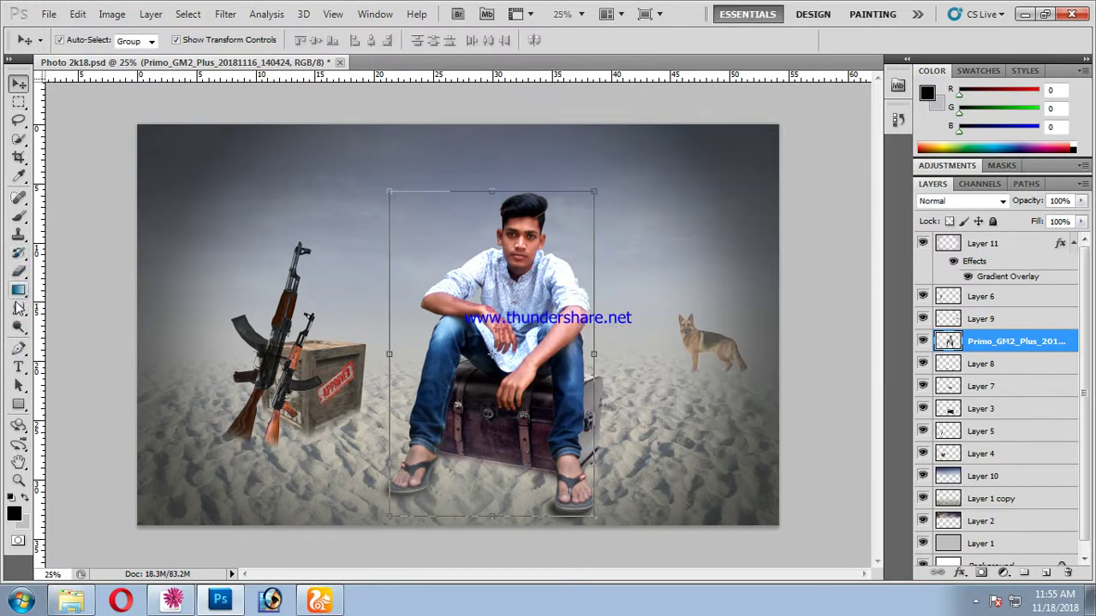
Set up the Dodge tool with a 700-size brush
left_click(20, 312)
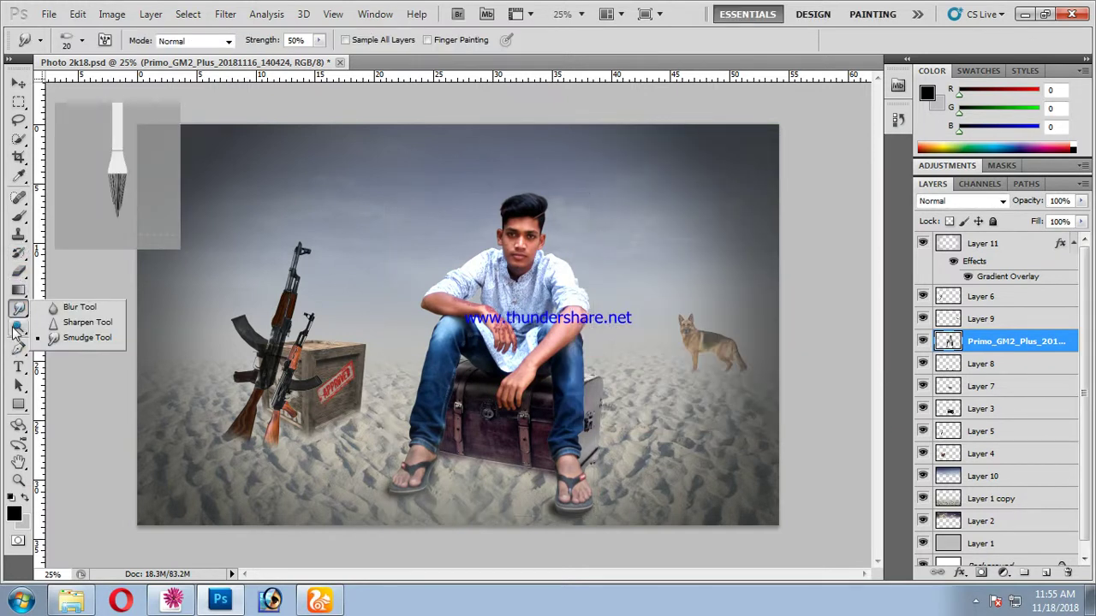
left_click(19, 327)
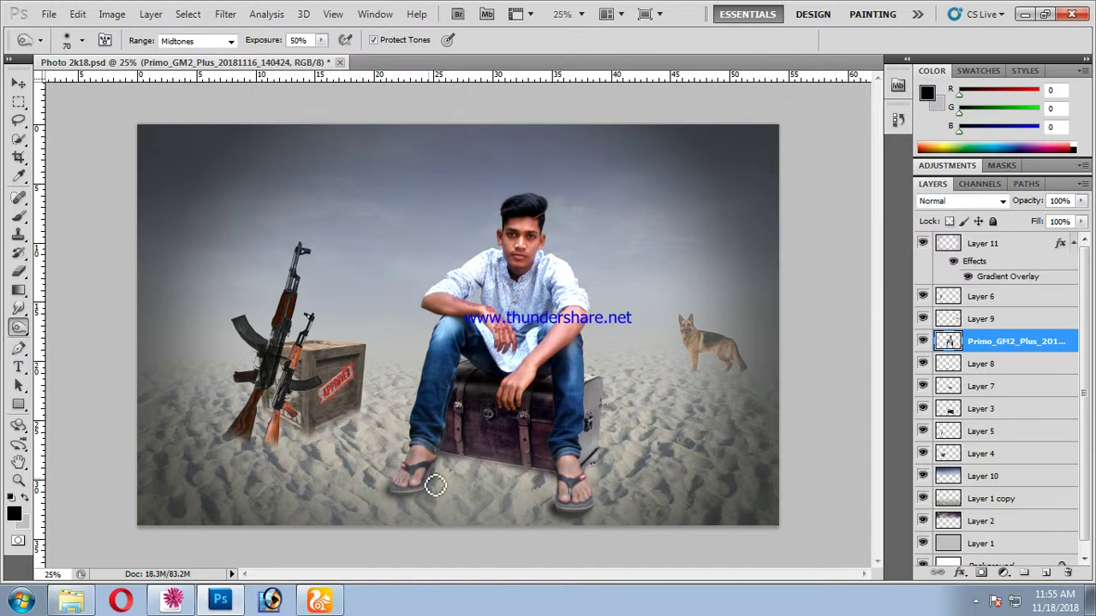
key("bracketright")
key("bracketright")
key("bracketright")
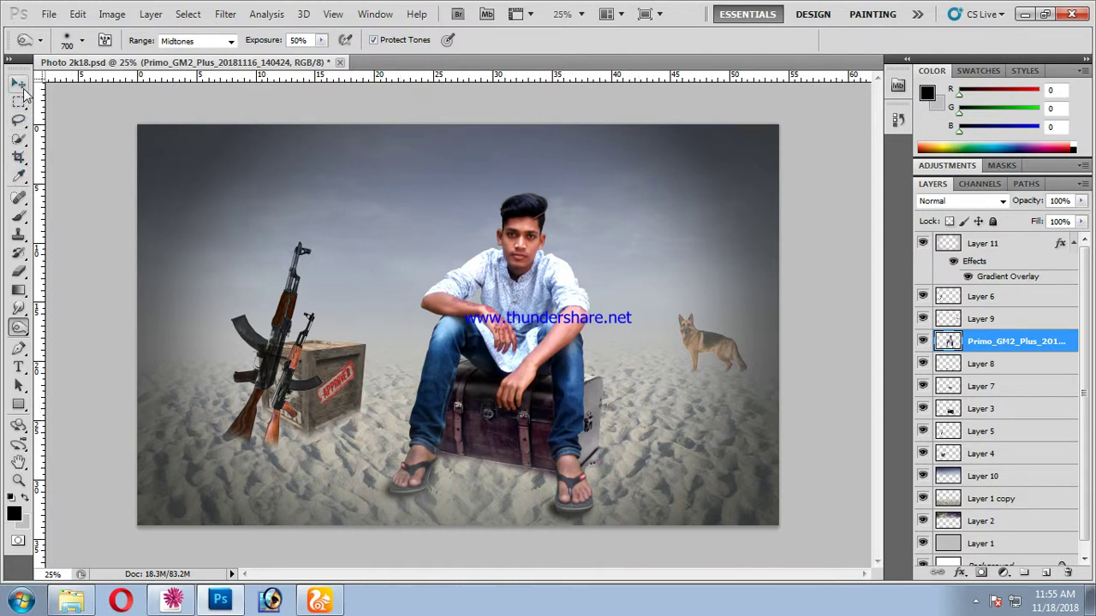
left_click(18, 83)
Dodge the trunk's Layer 3, then undo that lightening stroke
right_click(590, 398)
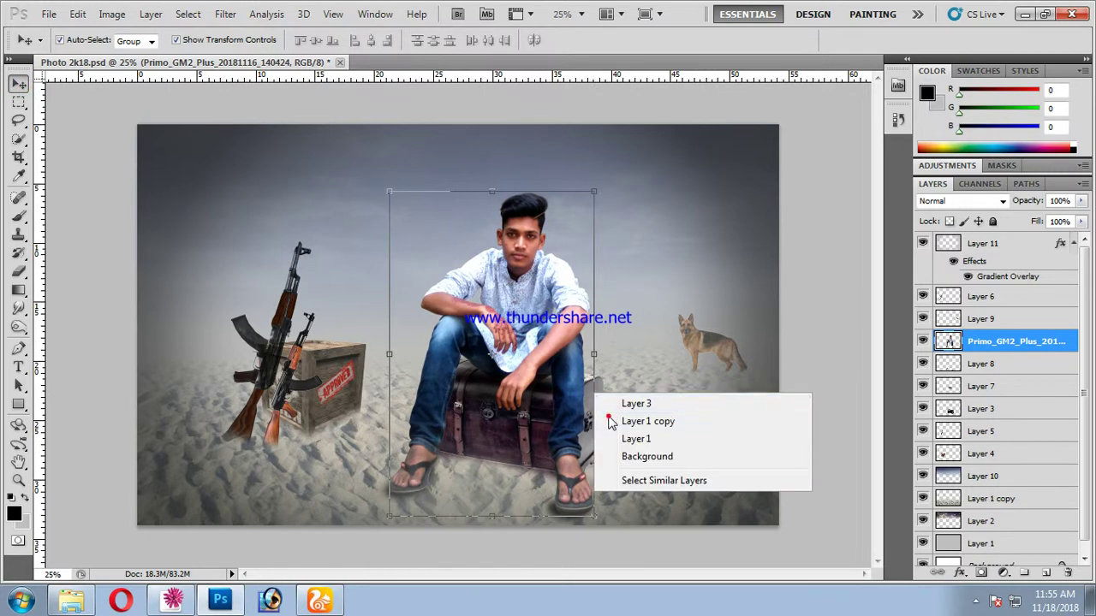
left_click(611, 421)
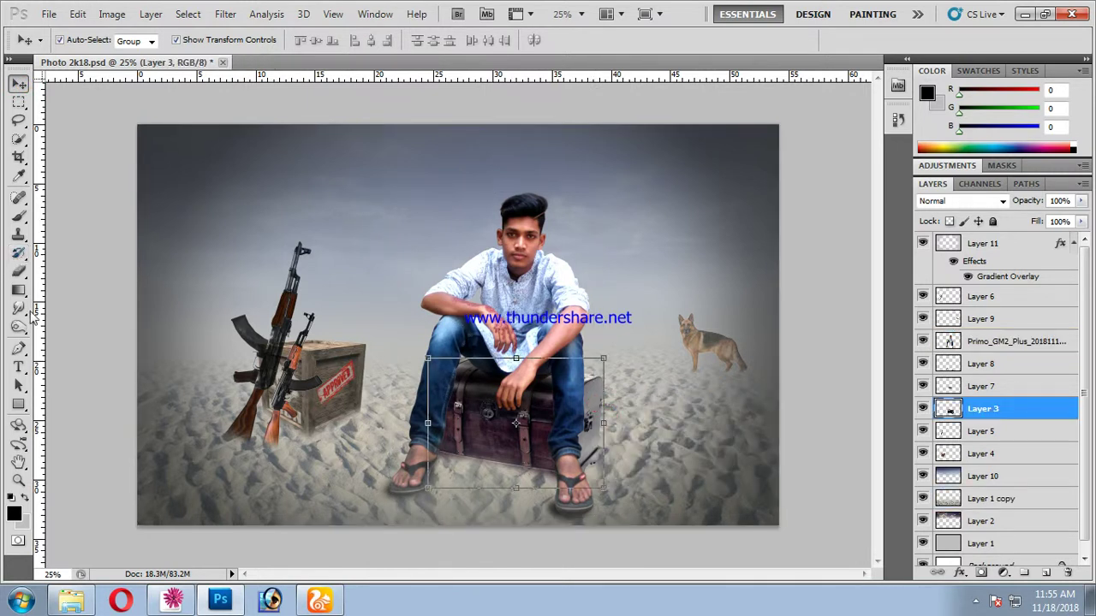
left_click(18, 326)
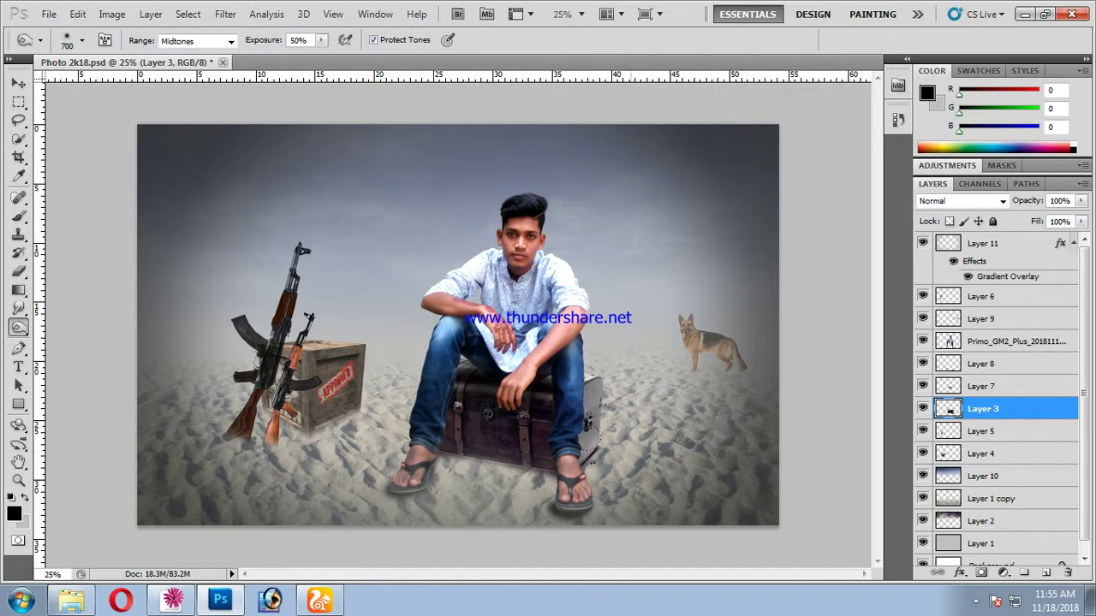
key("ctrl+z")
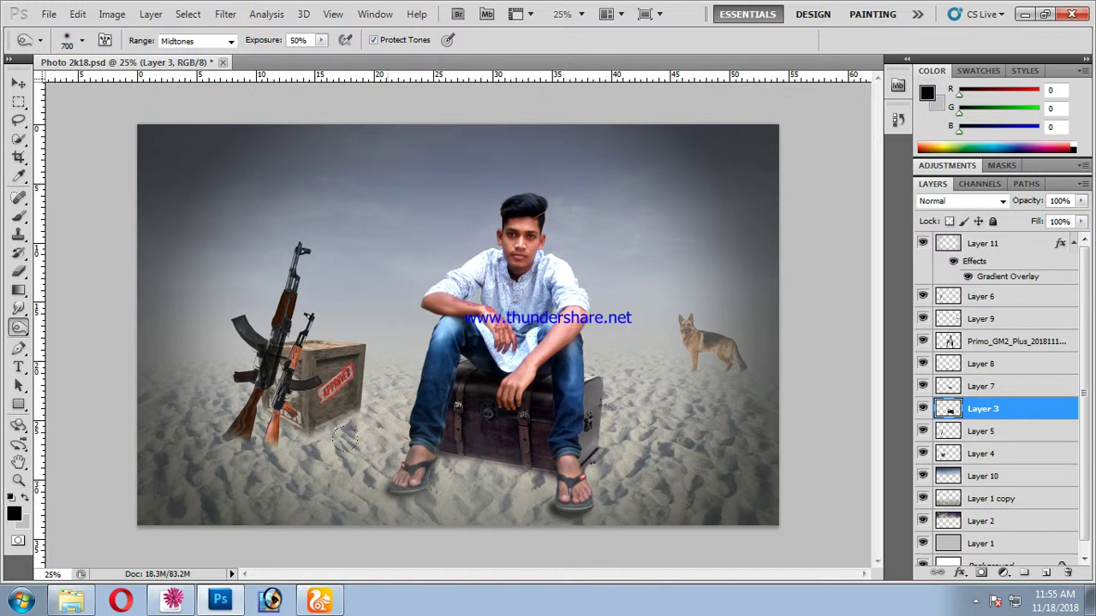
left_click(18, 83)
left_click(354, 237)
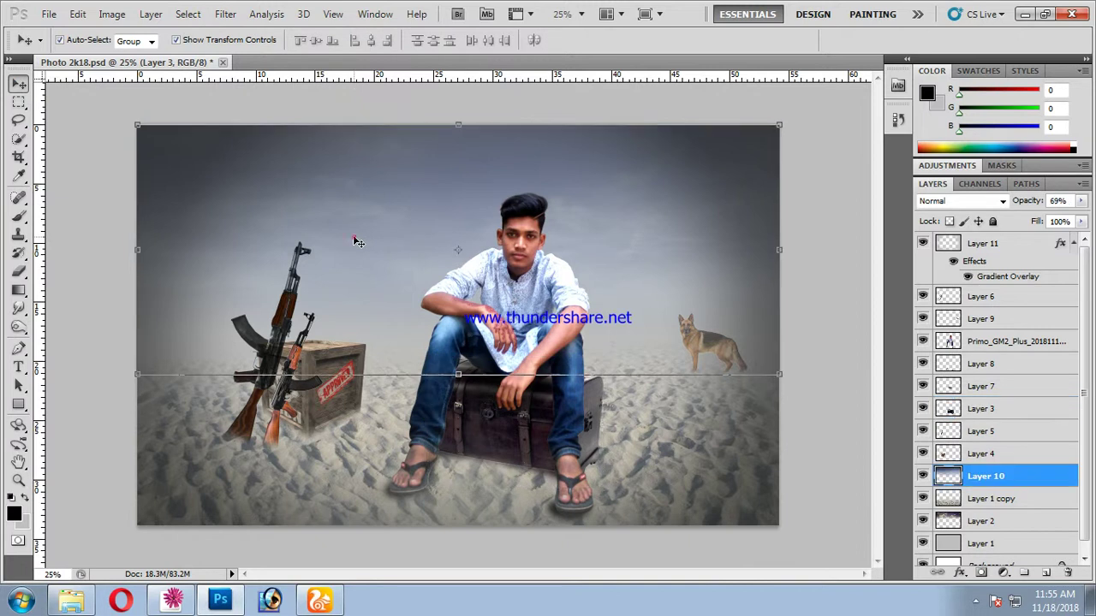
Deselect all layers and save the composite as Photo 2k18.psd
left_click(688, 382)
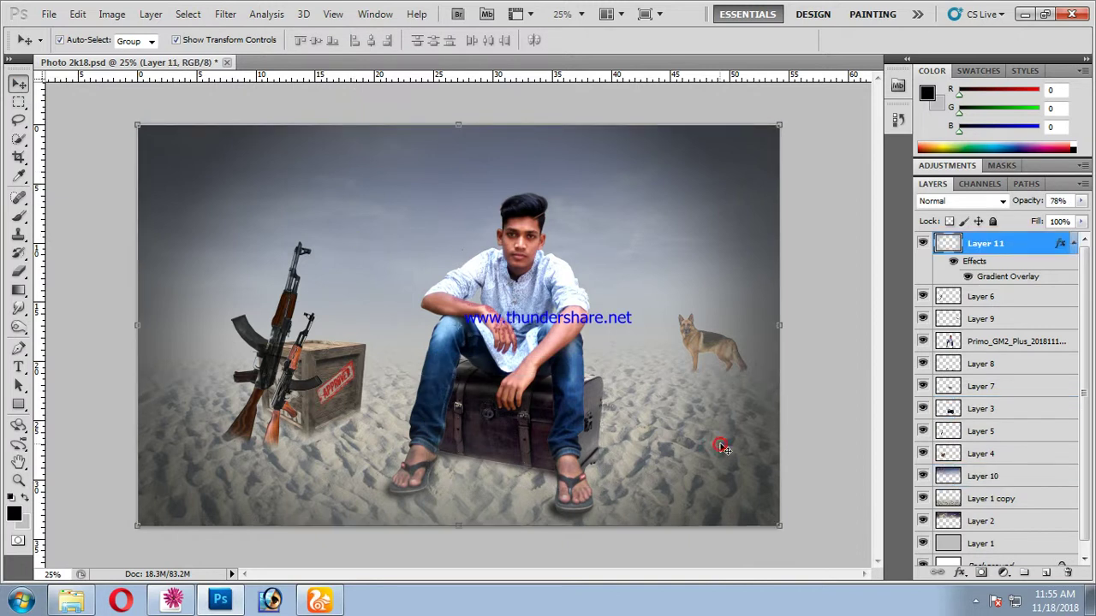
left_click(844, 394)
left_click(49, 14)
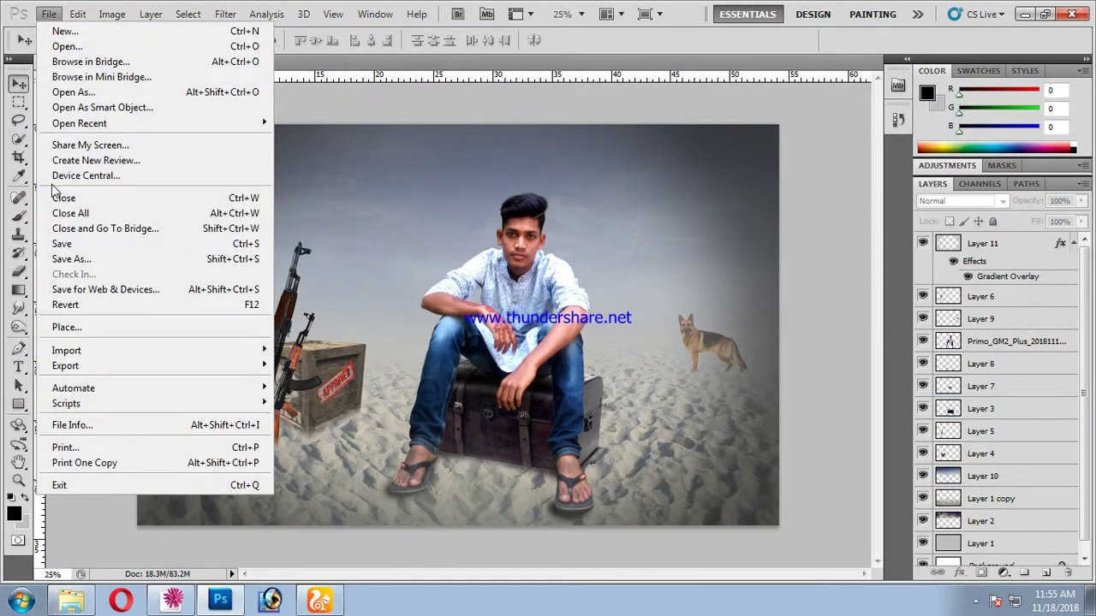
left_click(72, 250)
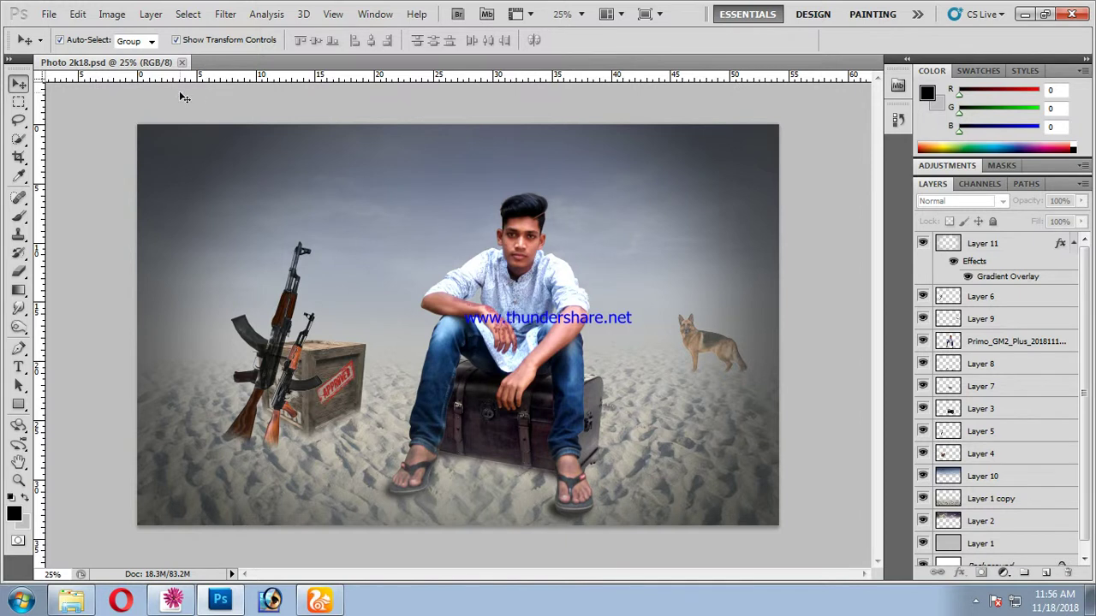
key("Tab")
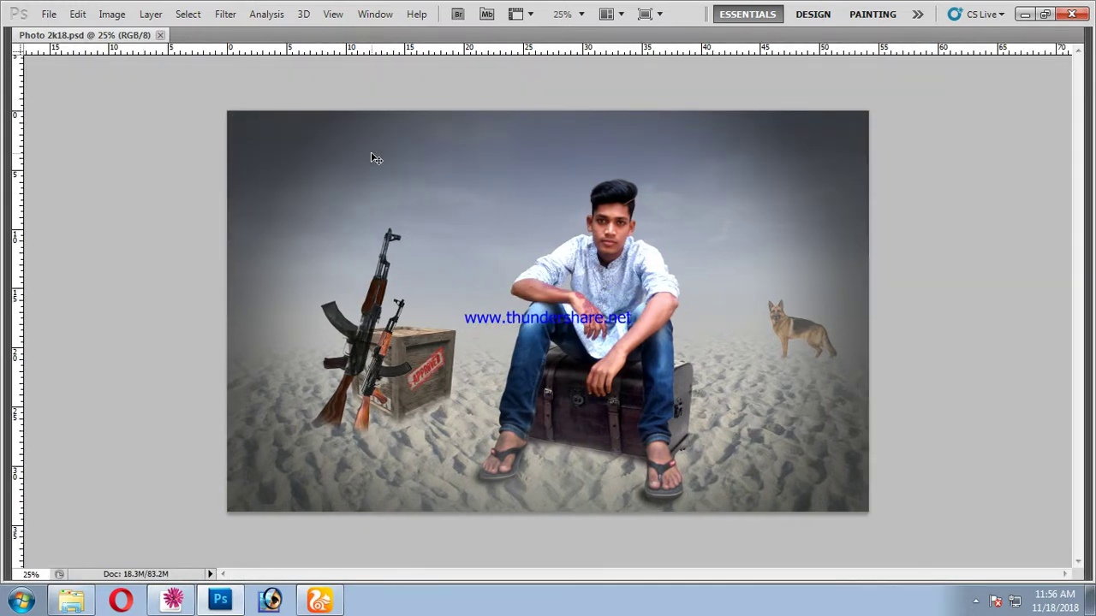
Zoom to 33.3% and select the dog's Layer 9
key("ctrl+plus")
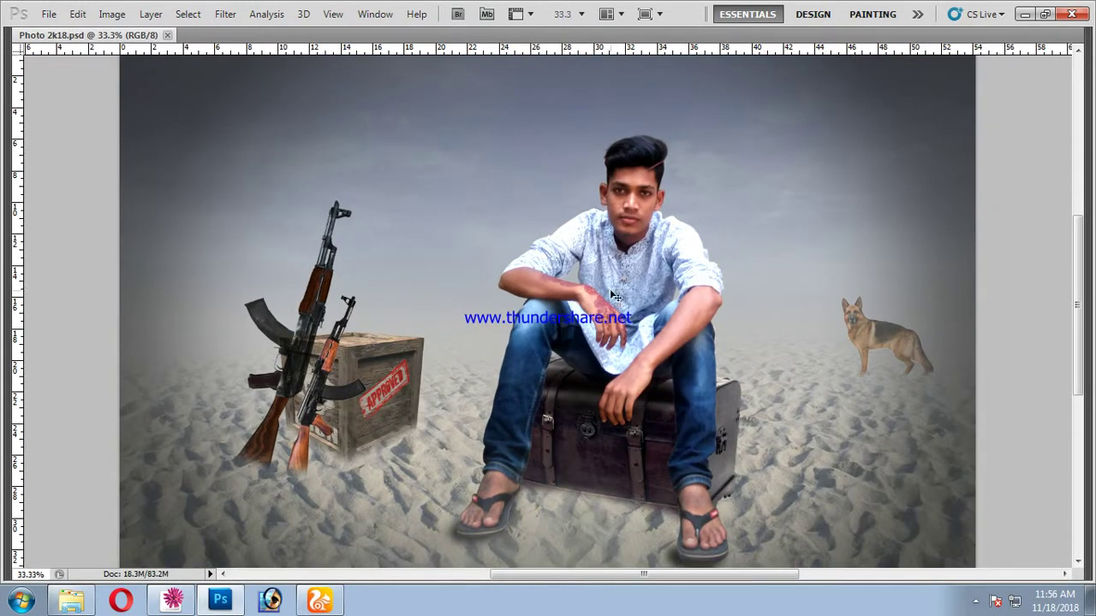
left_click(856, 338)
right_click(868, 336)
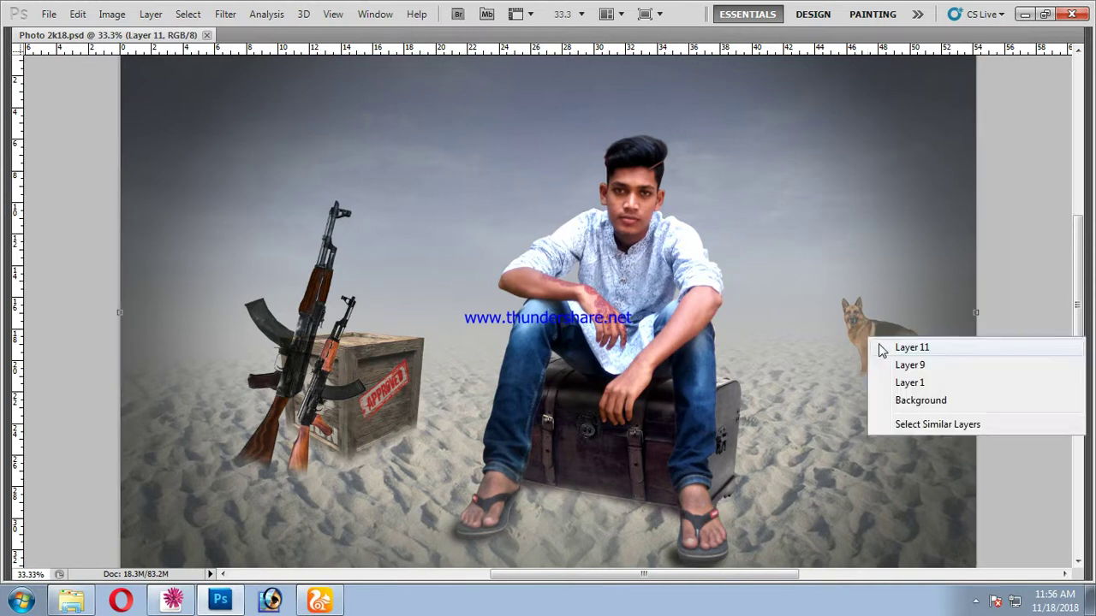
right_click(872, 335)
left_click(893, 362)
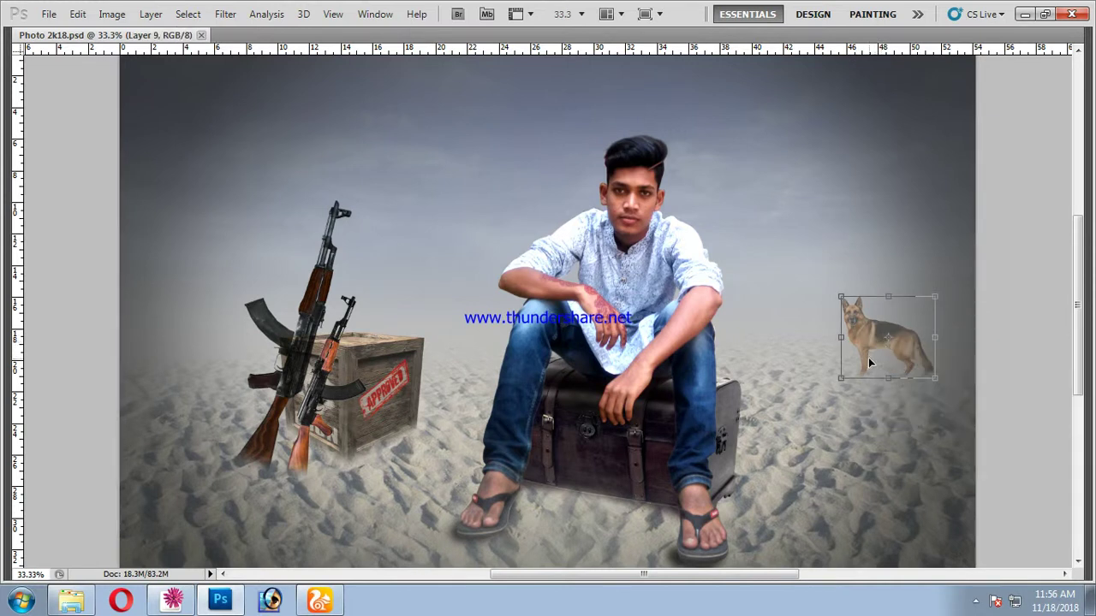
Scale the dog up slightly and shift it left toward the man, then zoom back out
left_click_drag(849, 386, 836, 398)
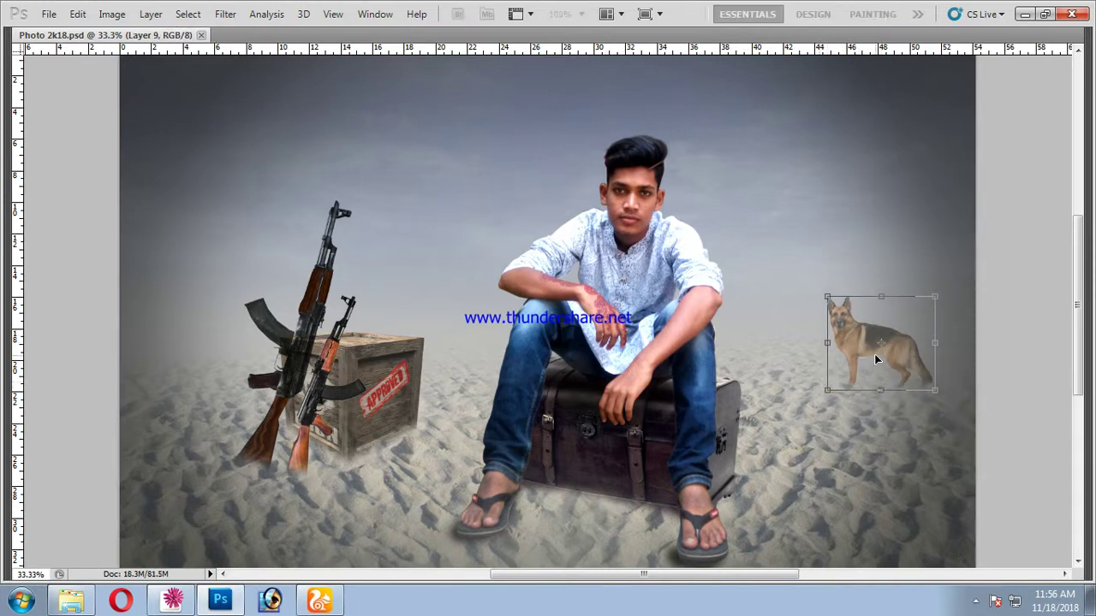
left_click_drag(863, 356, 852, 350)
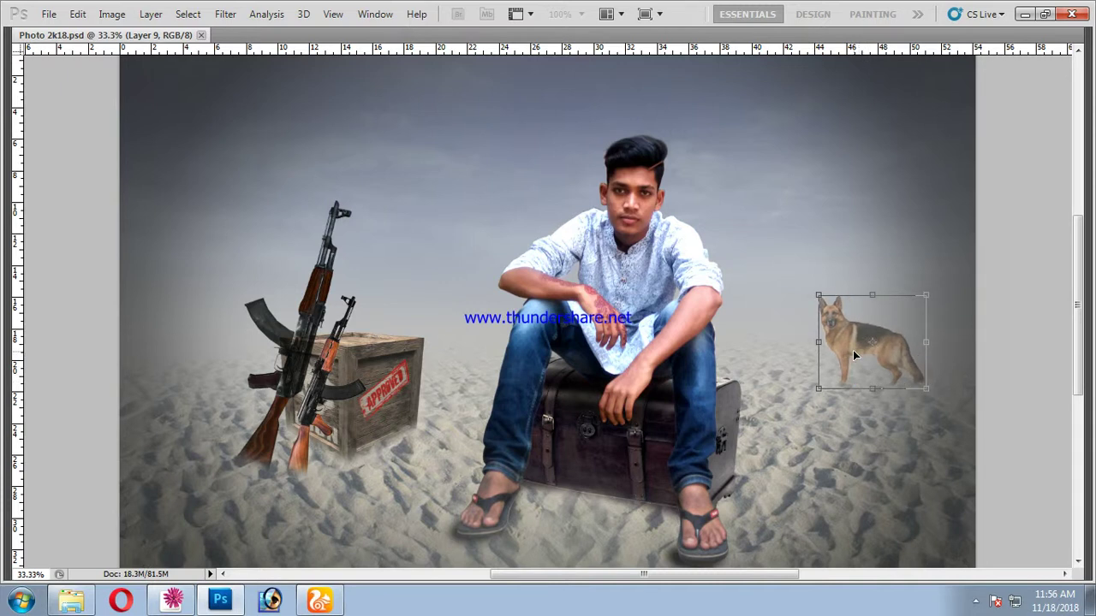
key("Return")
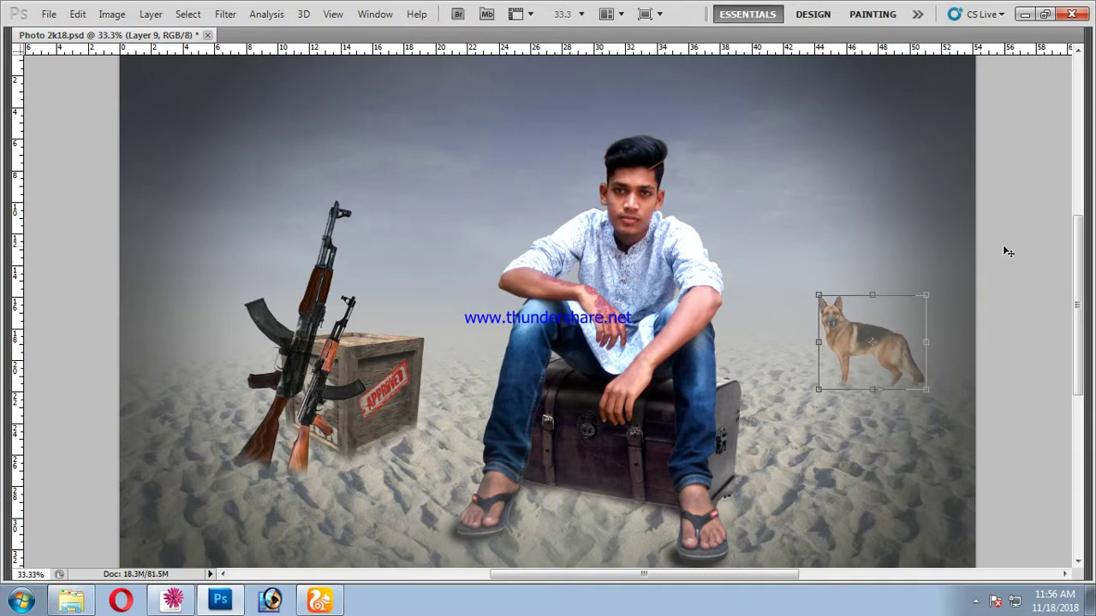
key("ctrl+minus")
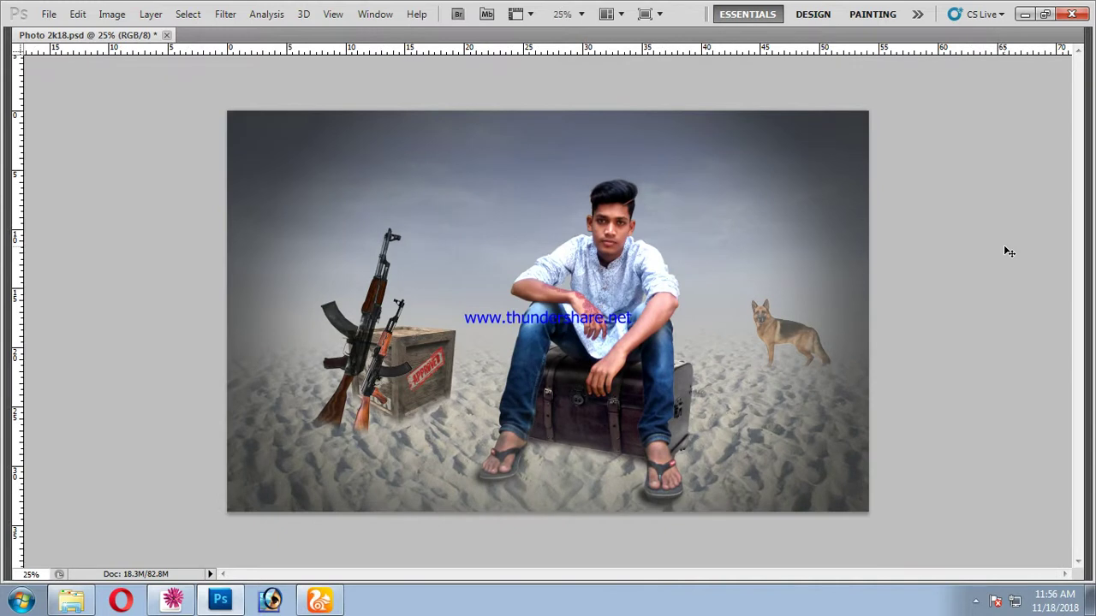
key("Tab")
left_click(49, 15)
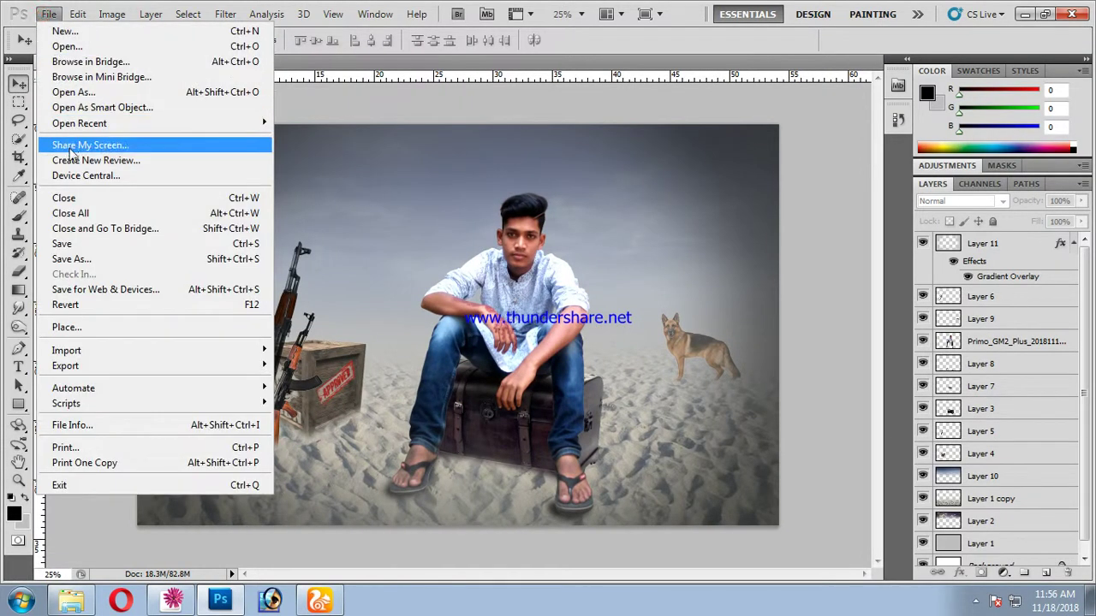
Save the enlarged, repositioned dog into Photo 2k18.psd with File > Save
left_click(82, 244)
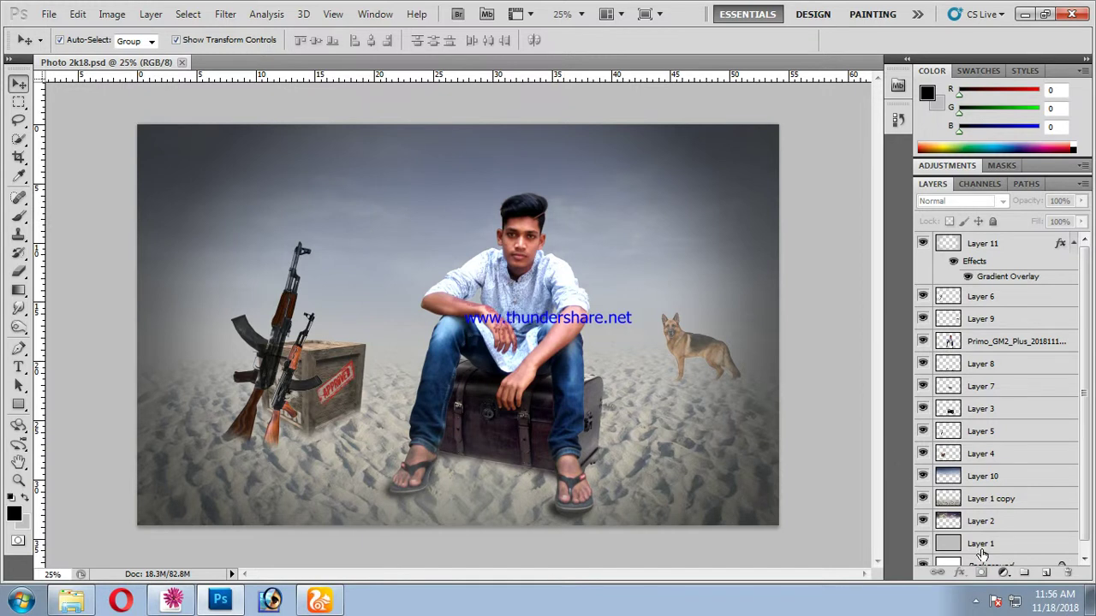
left_click(975, 605)
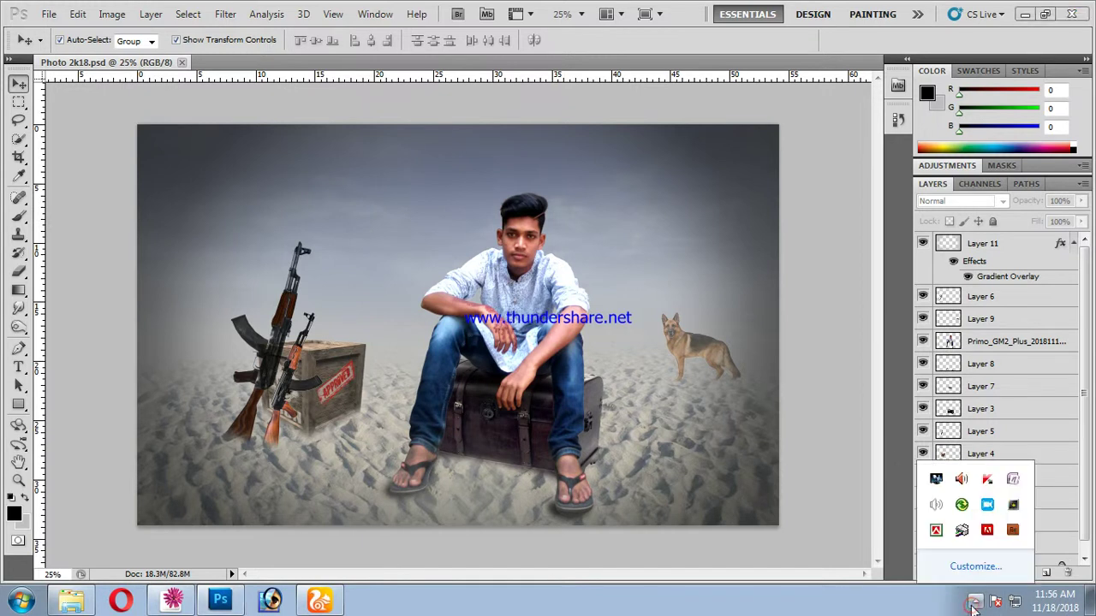